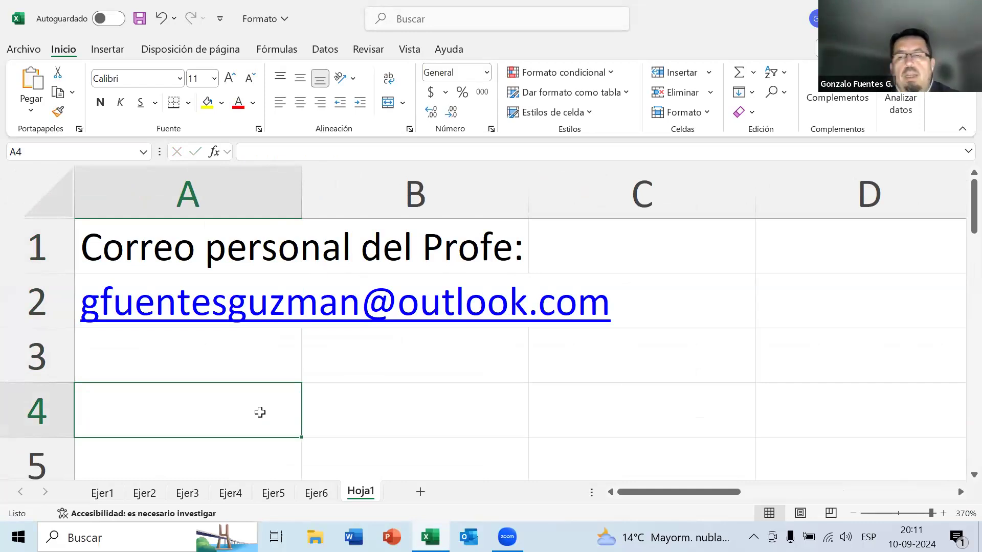
pyautogui.press('Up')
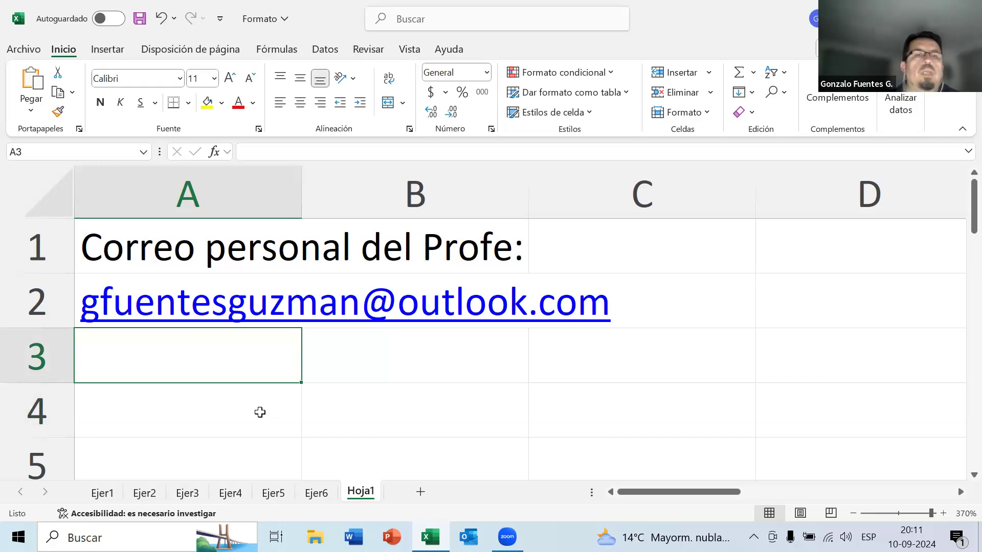
pyautogui.press('Up')
pyautogui.press('Down')
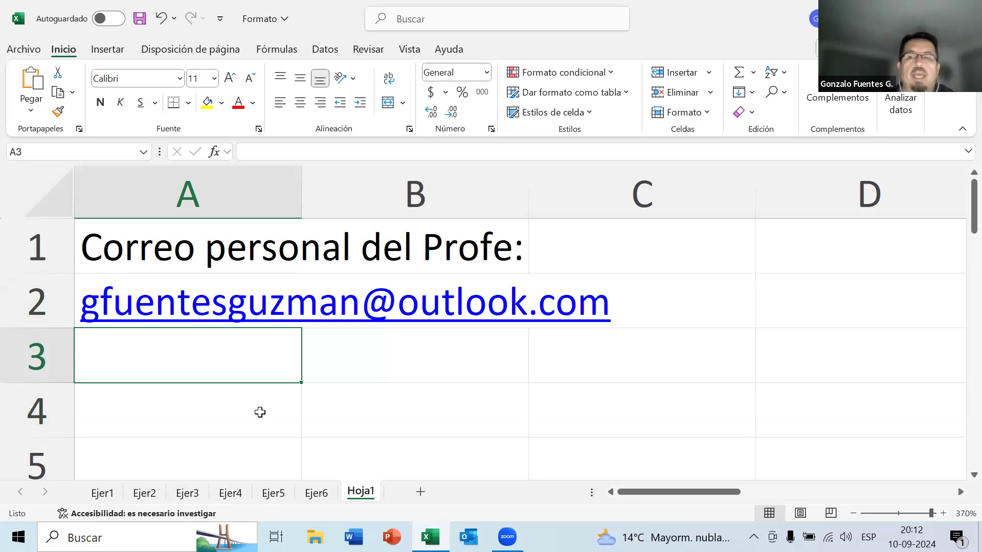
pyautogui.press('Up')
pyautogui.press('Down')
pyautogui.press('Up')
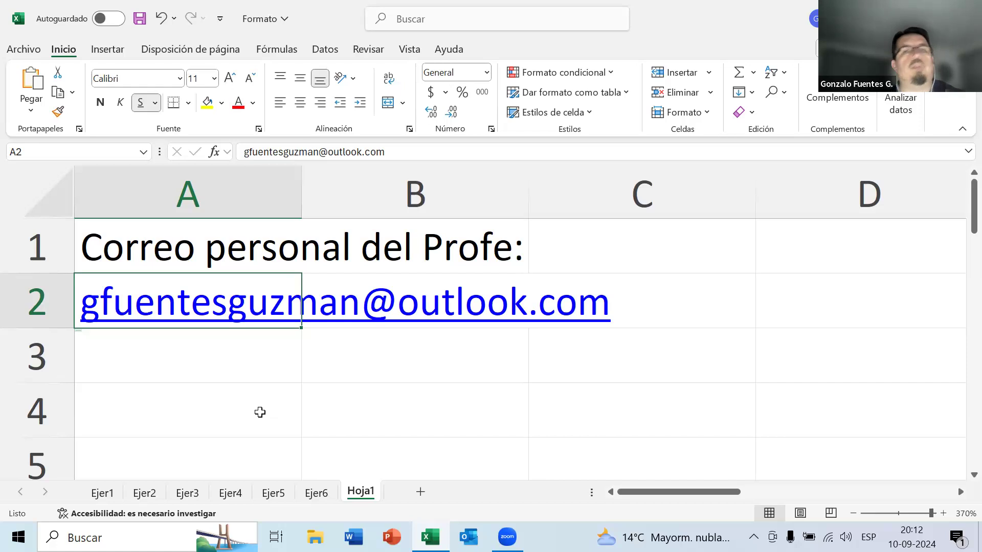
pyautogui.click(262, 359)
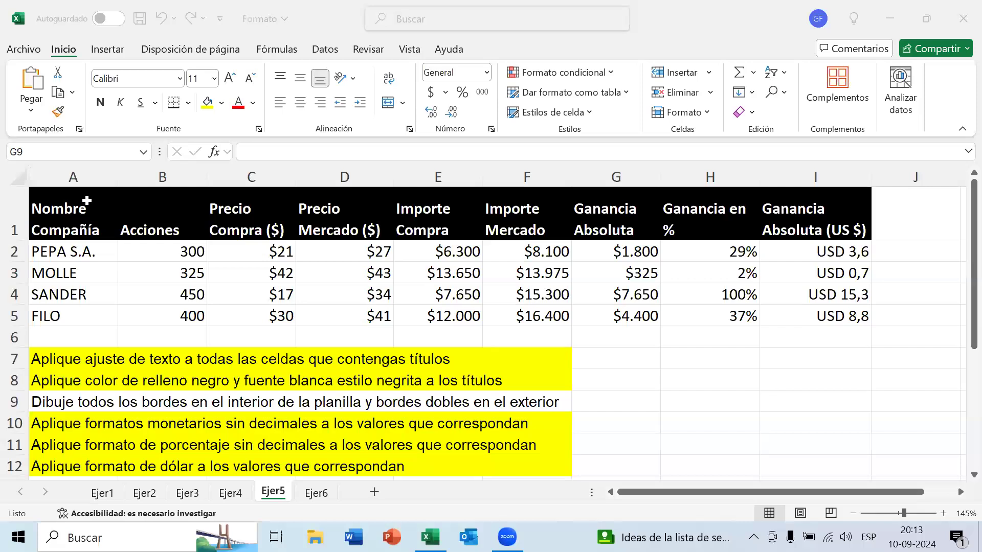
# Clear all formatting from the table and the instruction rows in A1:I12 on sheet Ejer5.
pyautogui.moveTo(93, 207); pyautogui.dragTo(815, 379)
pyautogui.scroll(1, 816, 379)
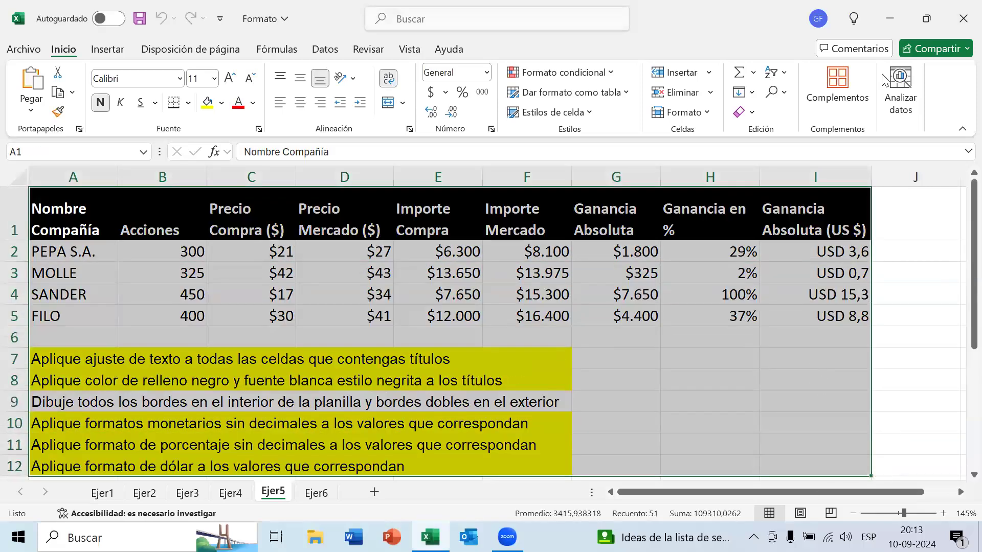
pyautogui.click(753, 114)
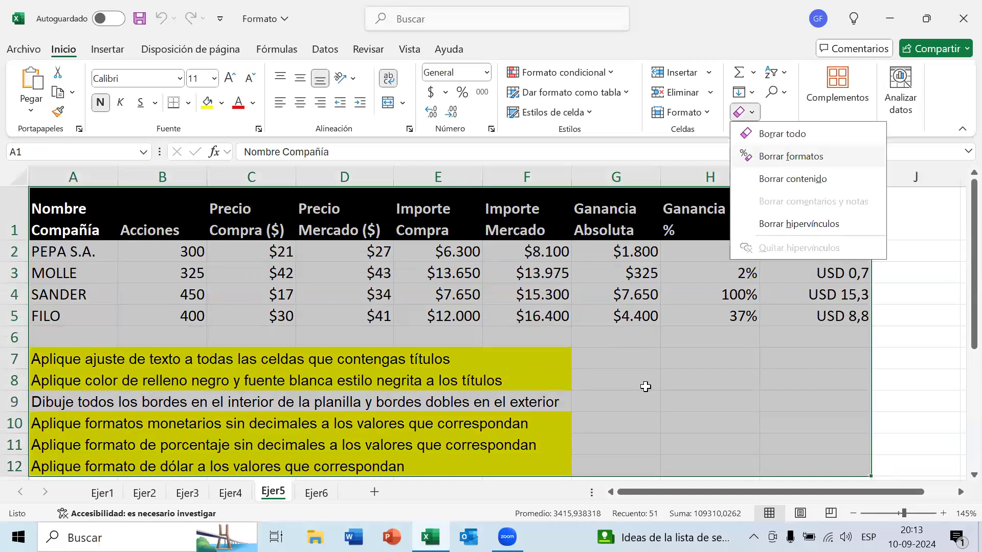
pyautogui.click(783, 155)
pyautogui.click(688, 392)
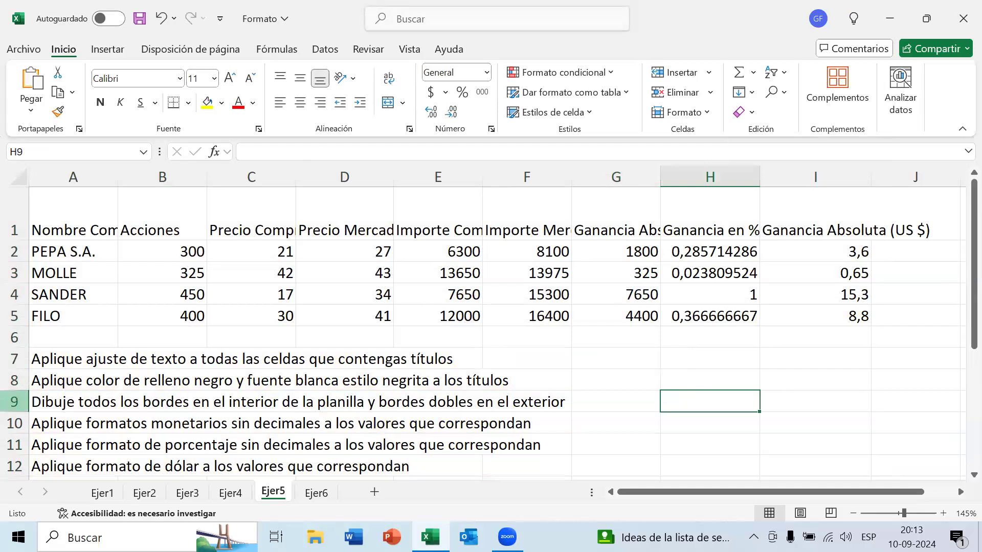
# Reduce the height of the empty row 6 between the table and the instructions.
pyautogui.click(14, 402)
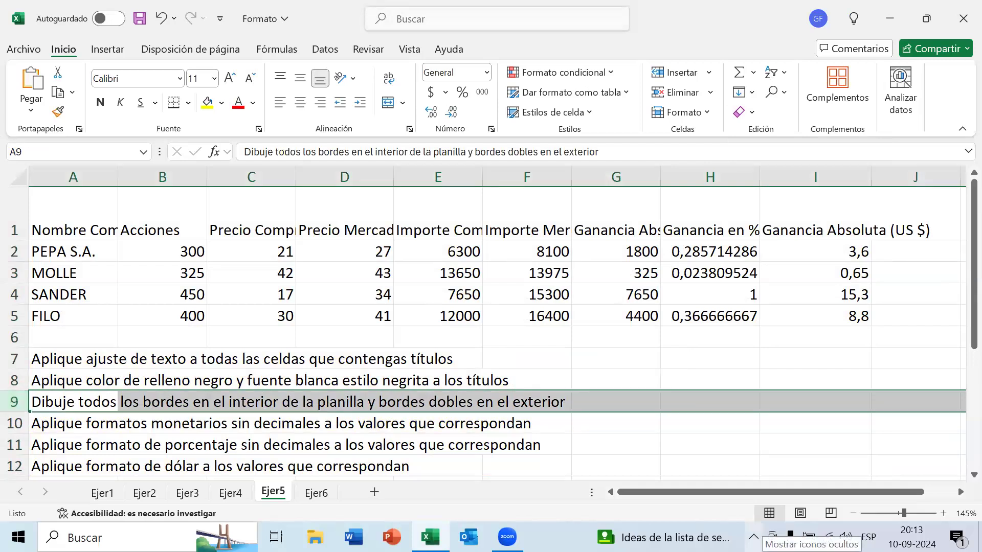
pyautogui.click(615, 373)
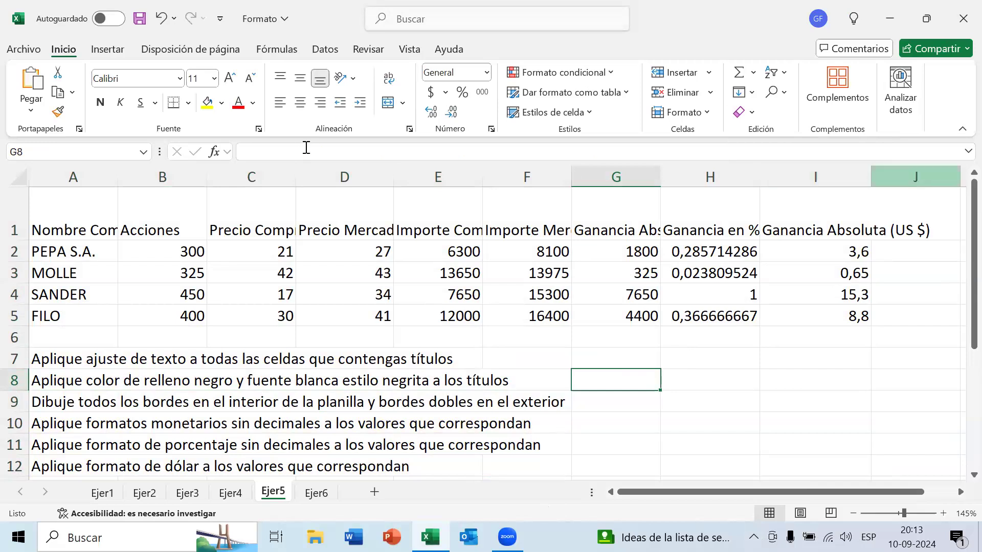
pyautogui.moveTo(20, 347); pyautogui.dragTo(23, 339)
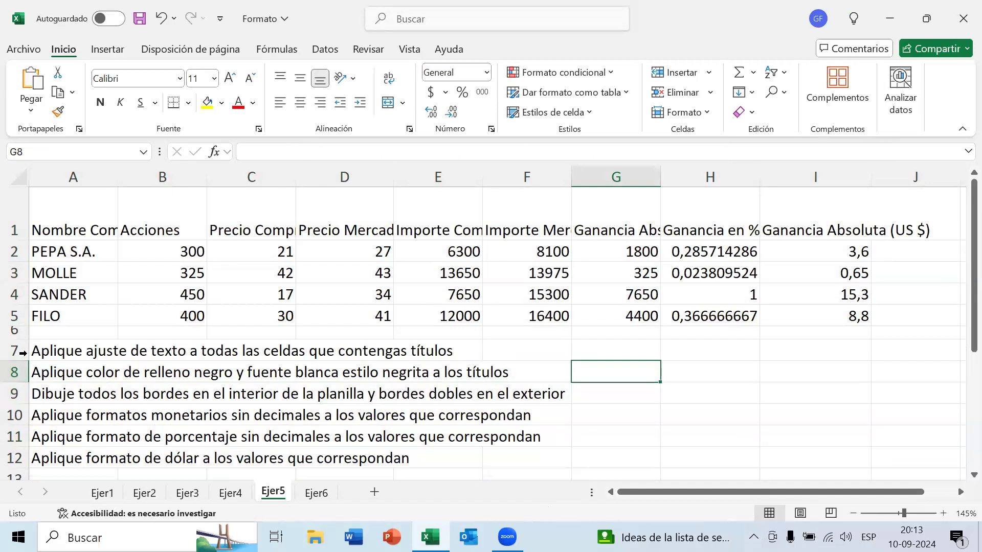
# Apply text wrapping to the title cells A1:I1.
pyautogui.click(10, 350)
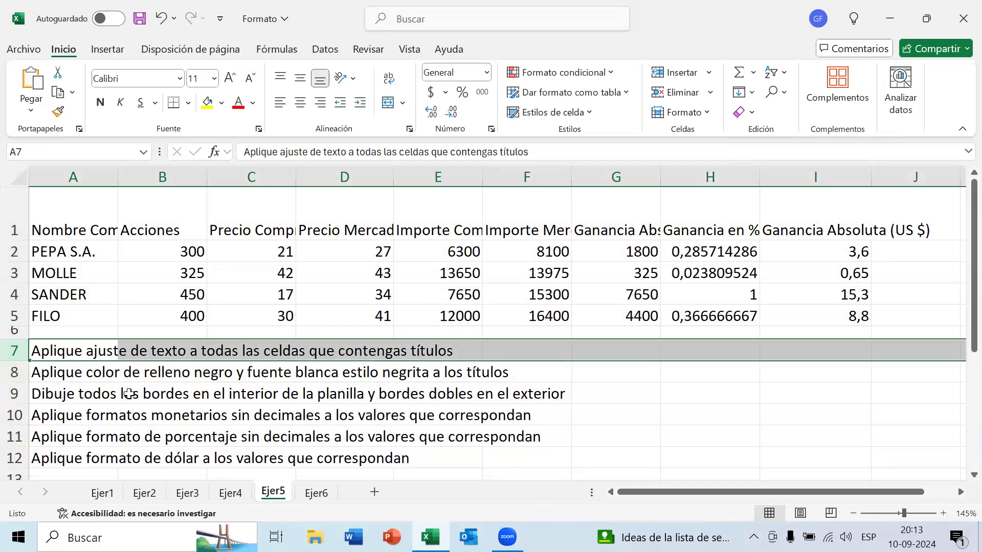
pyautogui.click(129, 394)
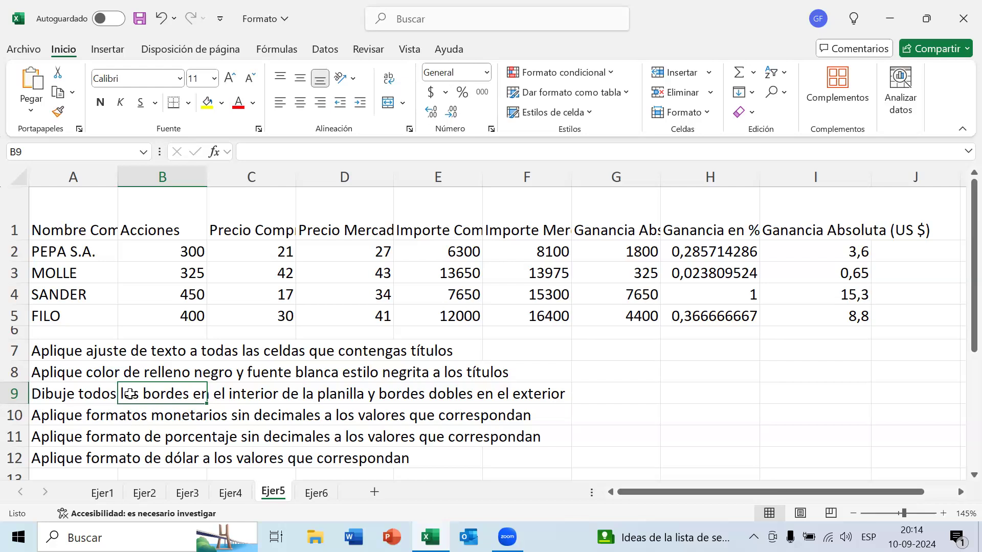
pyautogui.moveTo(80, 220); pyautogui.dragTo(815, 223)
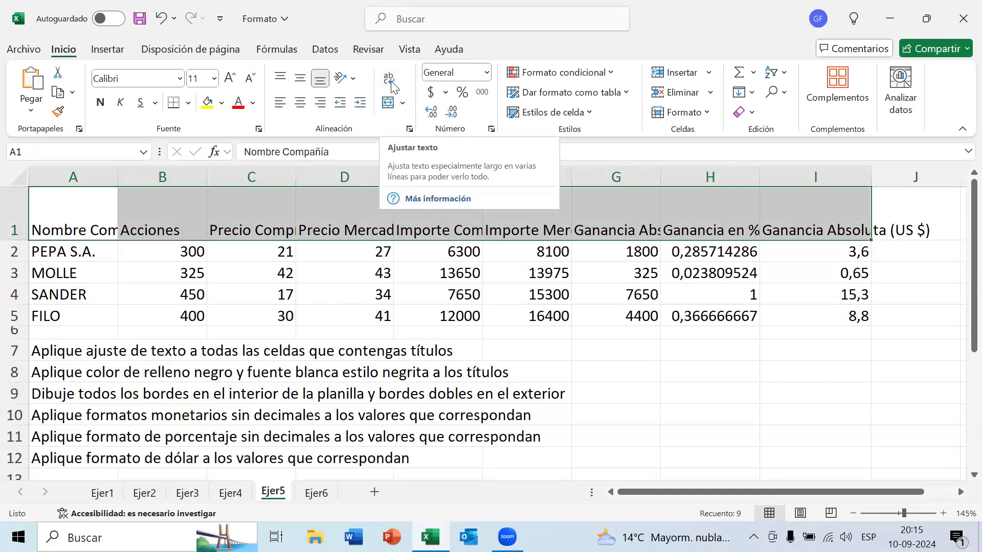
pyautogui.click(389, 80)
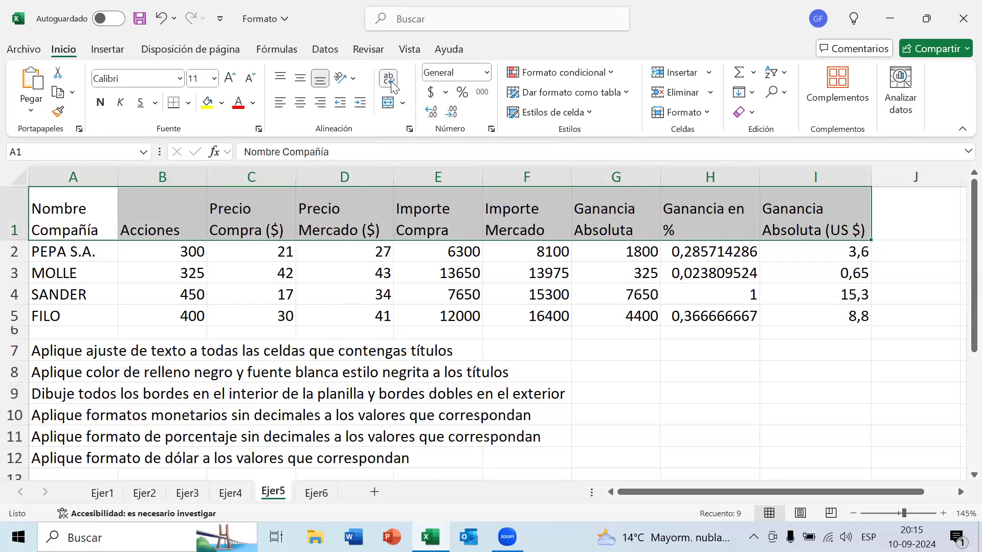
# Check the wrapped titles one by one across row 1.
pyautogui.click(84, 224)
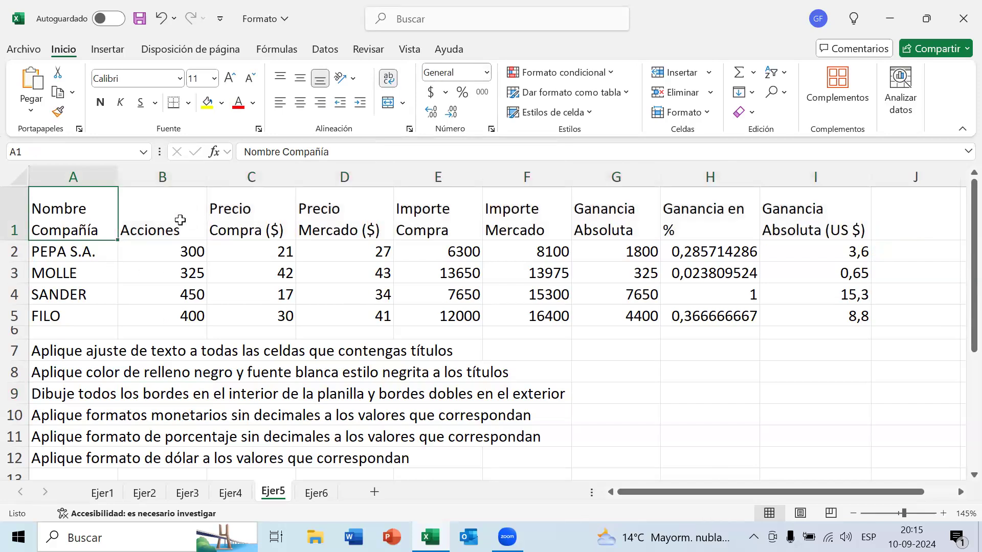
pyautogui.click(180, 220)
pyautogui.click(268, 226)
pyautogui.click(421, 216)
pyautogui.click(516, 220)
pyautogui.click(589, 219)
pyautogui.click(683, 212)
pyautogui.click(768, 219)
pyautogui.click(174, 223)
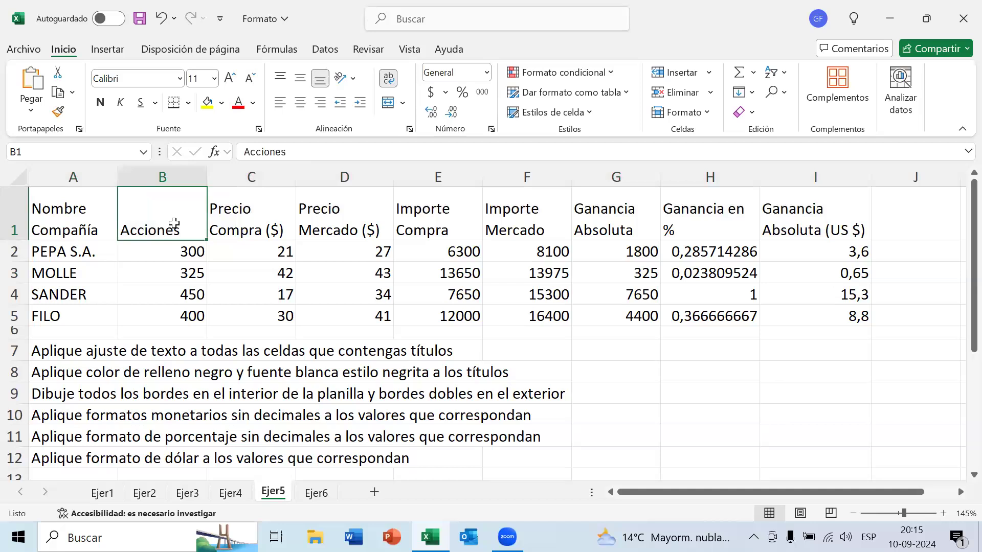
# Mark the text-wrapping instruction in A7:F7 as done with a yellow fill.
pyautogui.moveTo(64, 351); pyautogui.dragTo(557, 349)
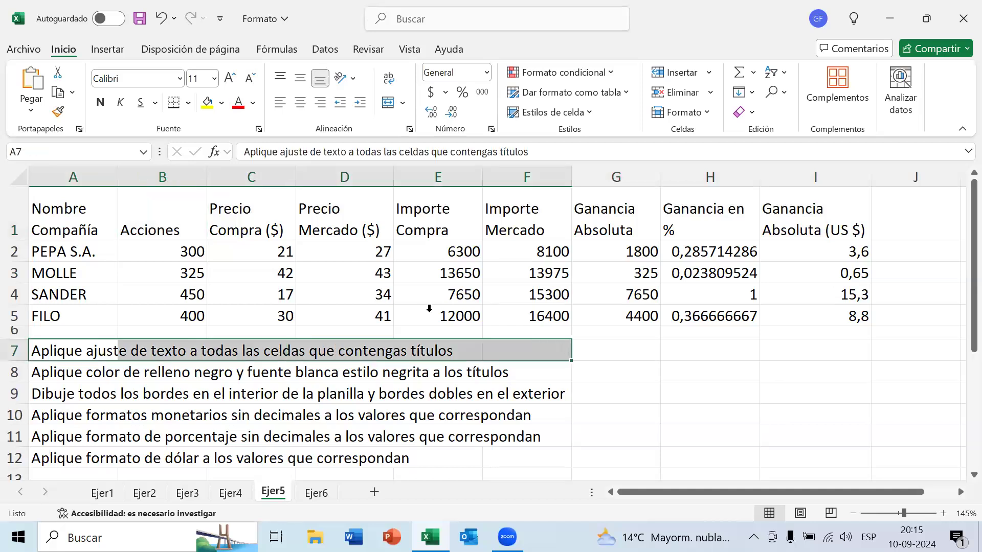
pyautogui.click(207, 103)
pyautogui.click(239, 409)
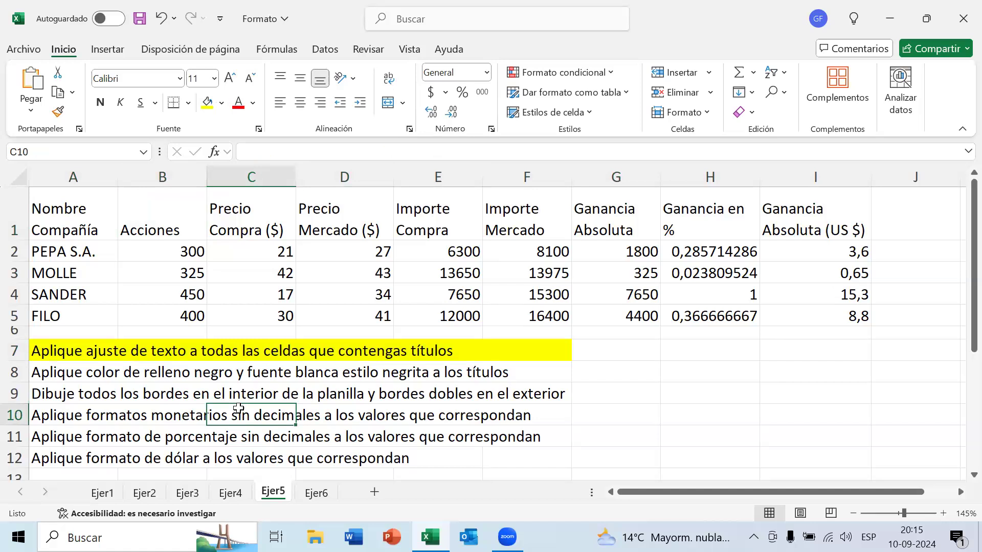
# Fill the title cells A1:I1 with black.
pyautogui.moveTo(78, 208); pyautogui.dragTo(807, 217)
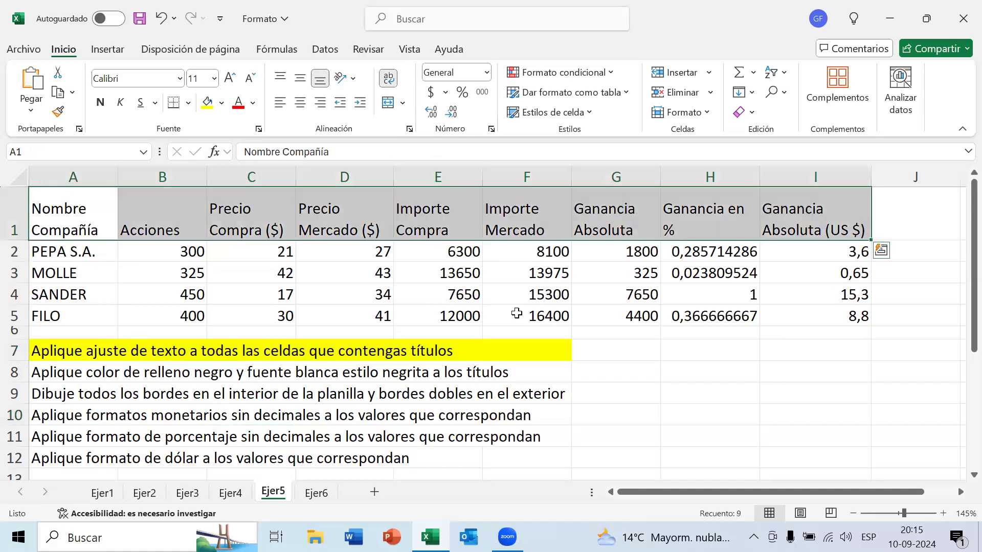
pyautogui.click(419, 346)
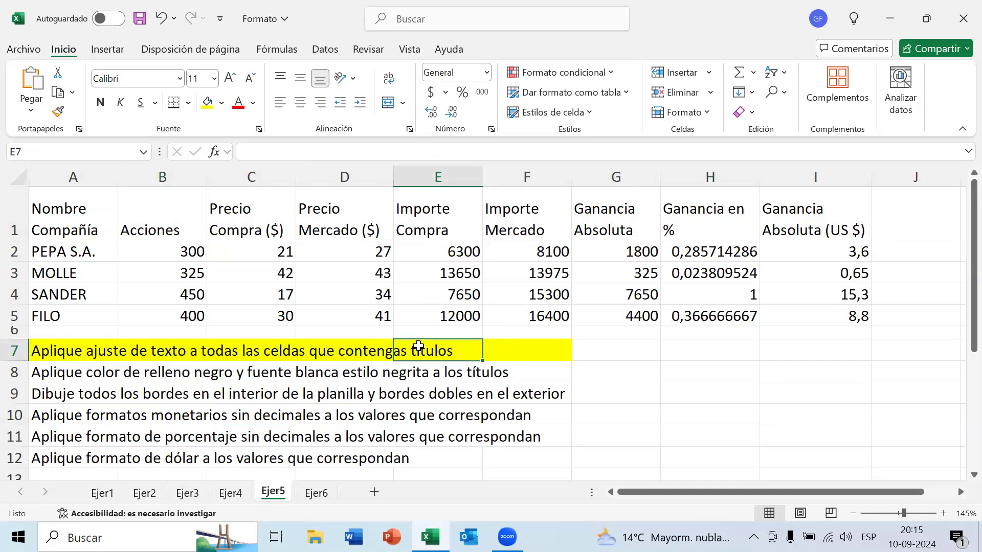
pyautogui.moveTo(77, 223); pyautogui.dragTo(787, 220)
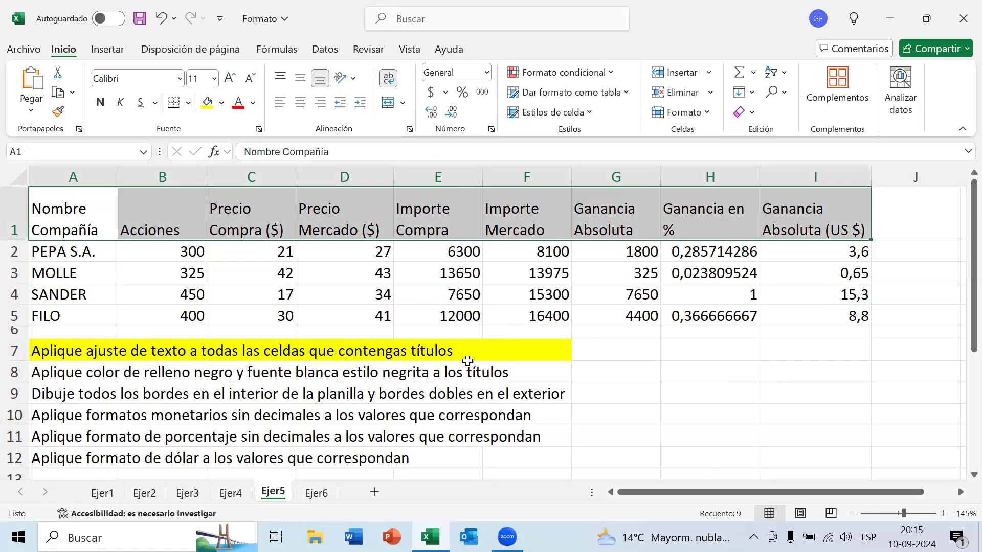
pyautogui.click(222, 104)
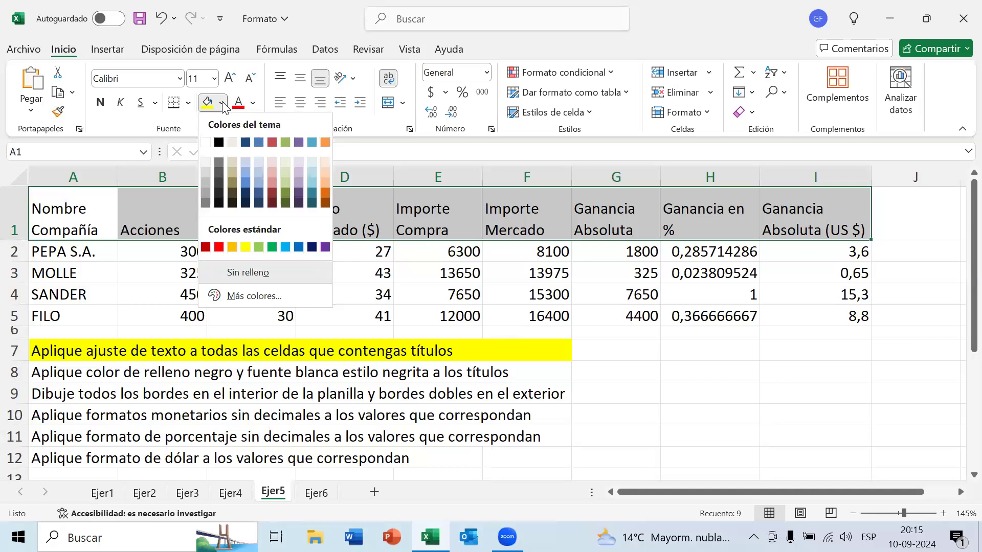
pyautogui.click(219, 143)
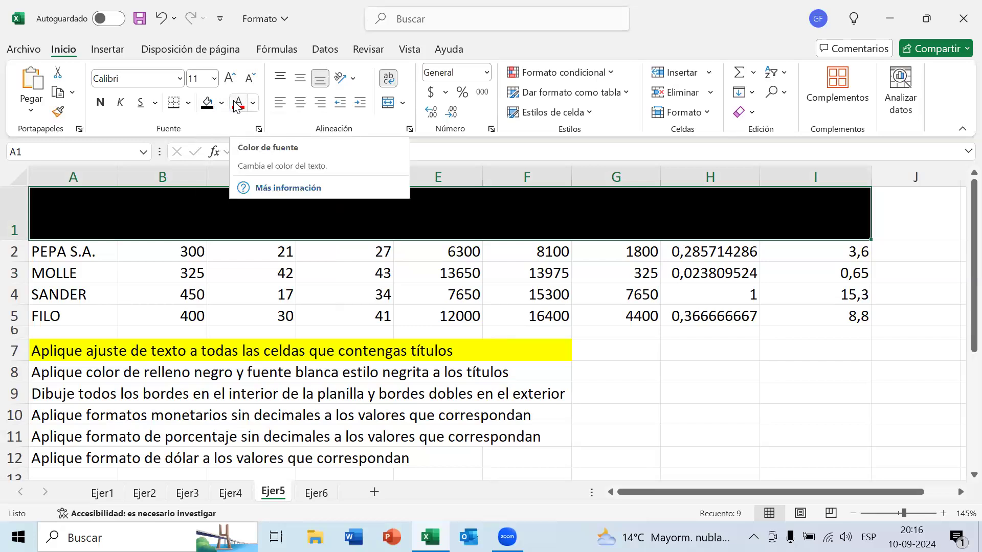
# Set the titles in A1:I1 to a white, bold font.
pyautogui.click(254, 103)
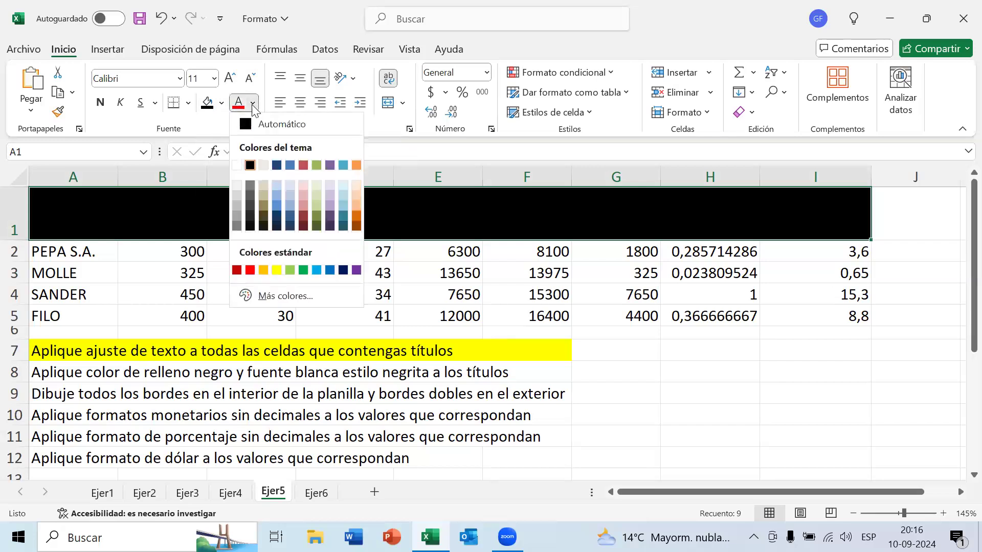
pyautogui.click(237, 164)
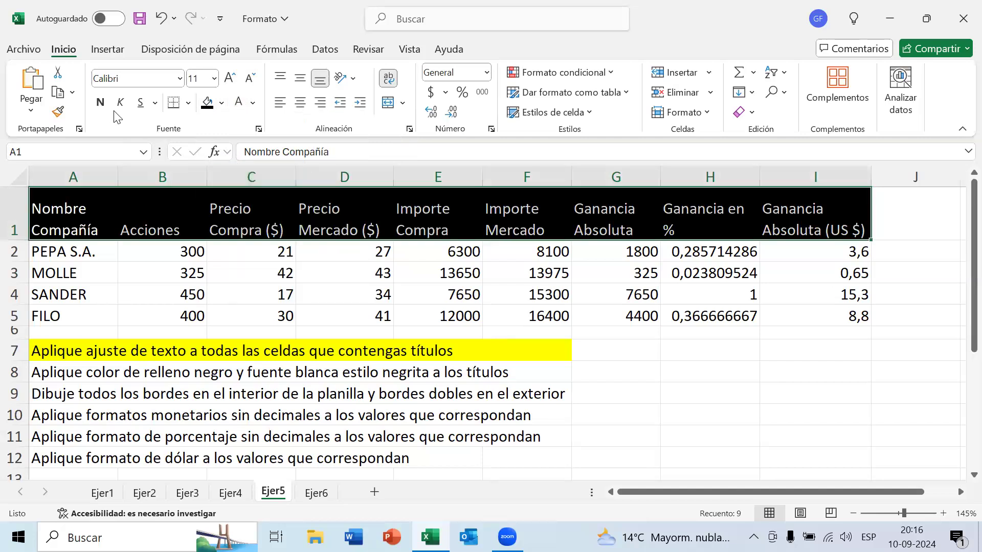
pyautogui.click(100, 103)
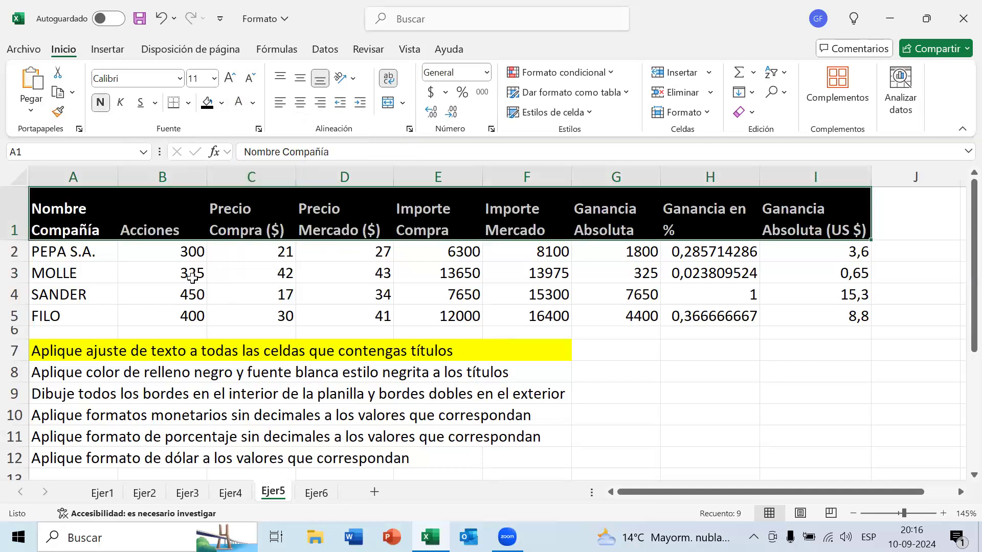
pyautogui.moveTo(81, 219); pyautogui.dragTo(815, 213)
pyautogui.click(301, 290)
# Mark the title fill and font instruction in A8:F8 as done with a yellow fill.
pyautogui.moveTo(103, 371); pyautogui.dragTo(560, 372)
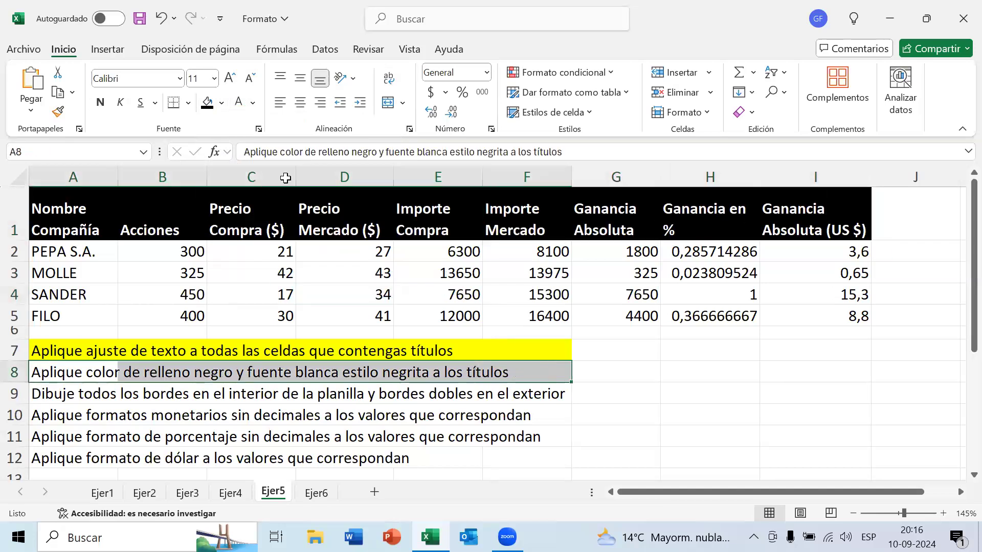
pyautogui.click(221, 103)
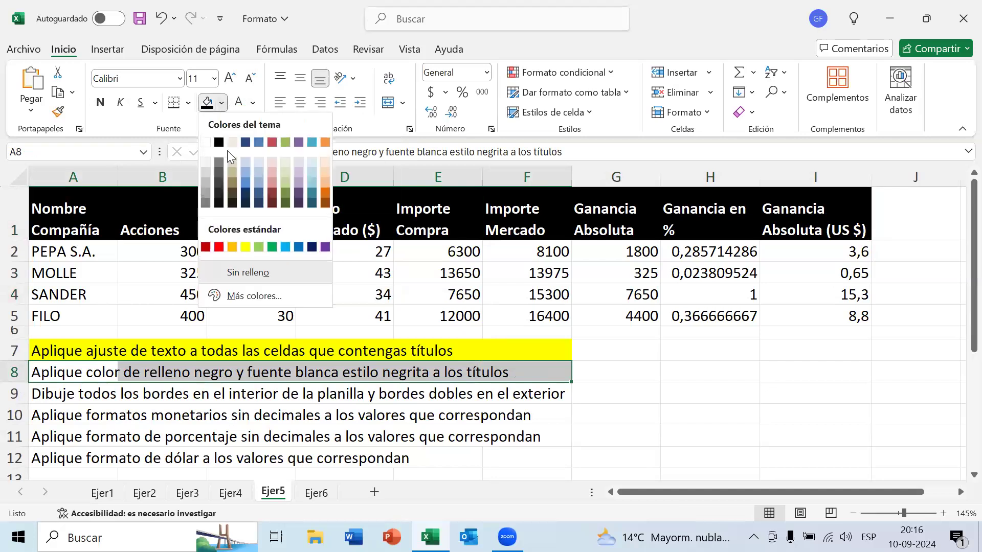
pyautogui.click(245, 247)
pyautogui.click(163, 316)
# Apply the Moneda number format to the price, amount and absolute gain values in C2:G5 and show them with two decimals.
pyautogui.click(12, 393)
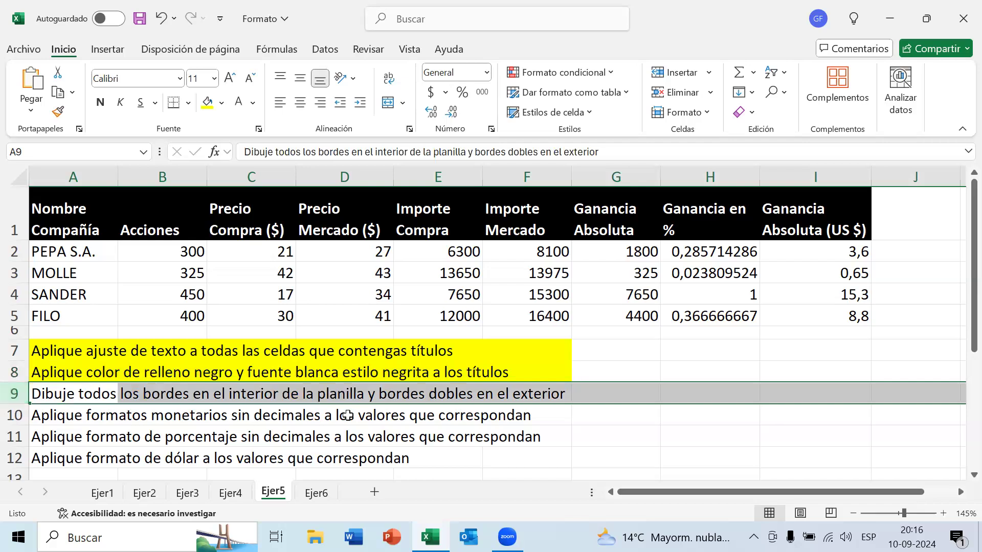
pyautogui.click(66, 416)
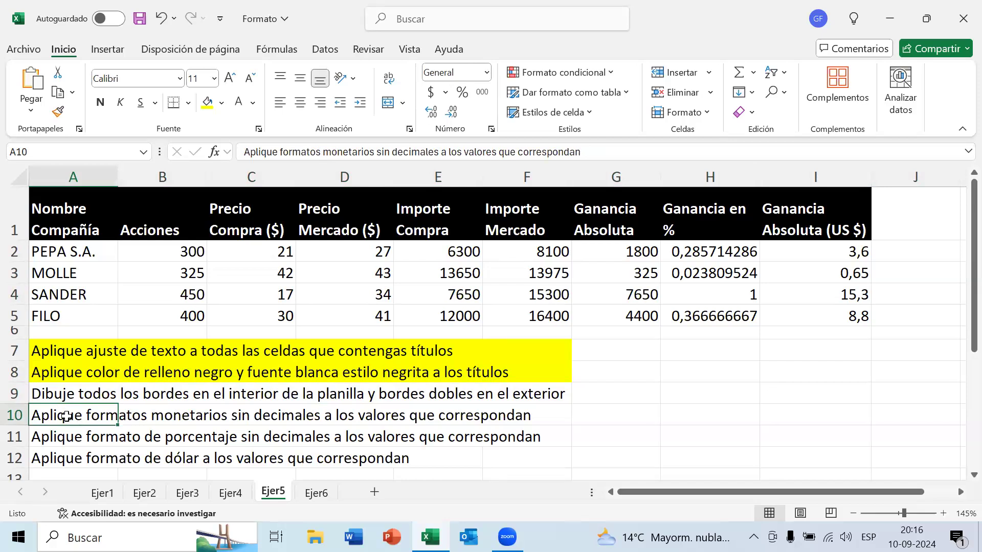
pyautogui.moveTo(273, 245); pyautogui.dragTo(329, 318)
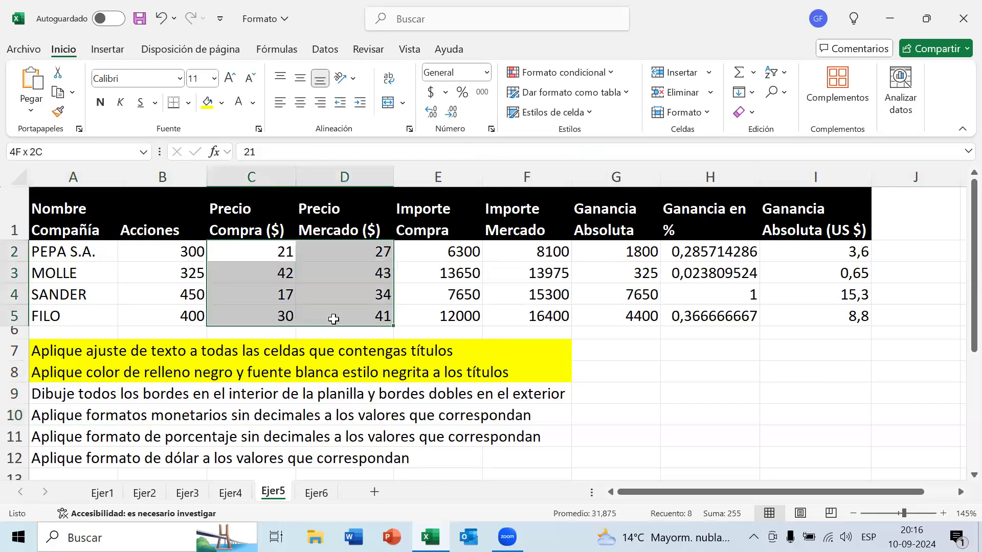
pyautogui.moveTo(421, 315); pyautogui.dragTo(633, 311)
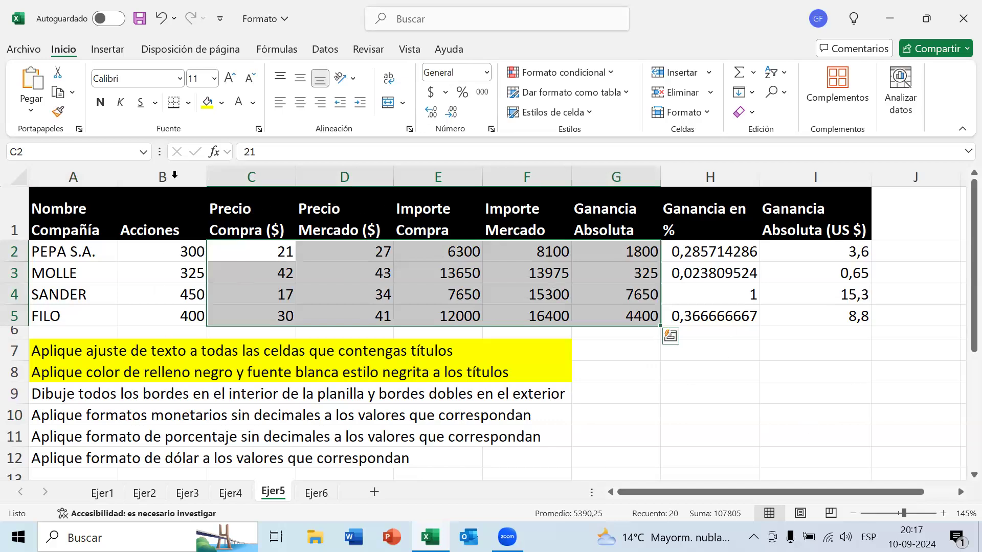
pyautogui.click(488, 73)
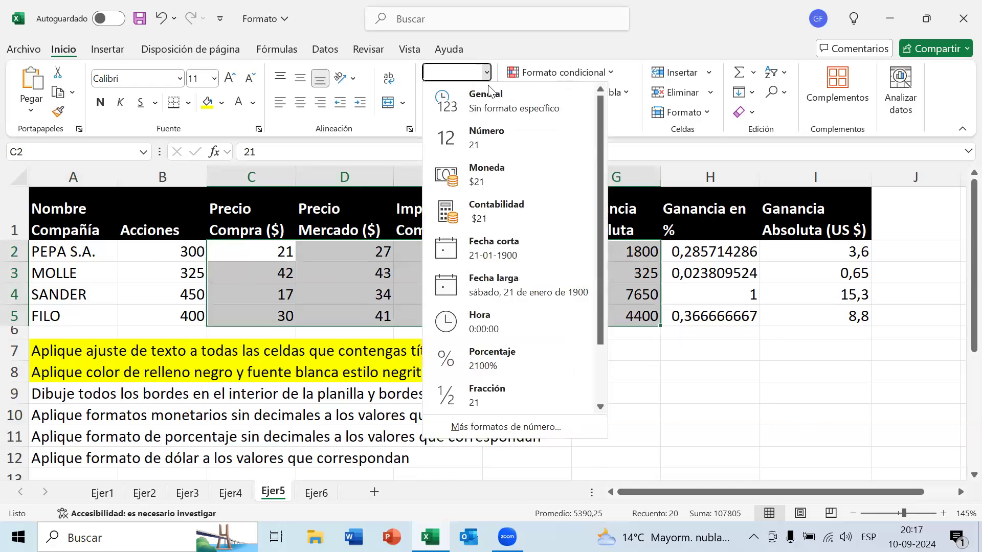
pyautogui.click(487, 176)
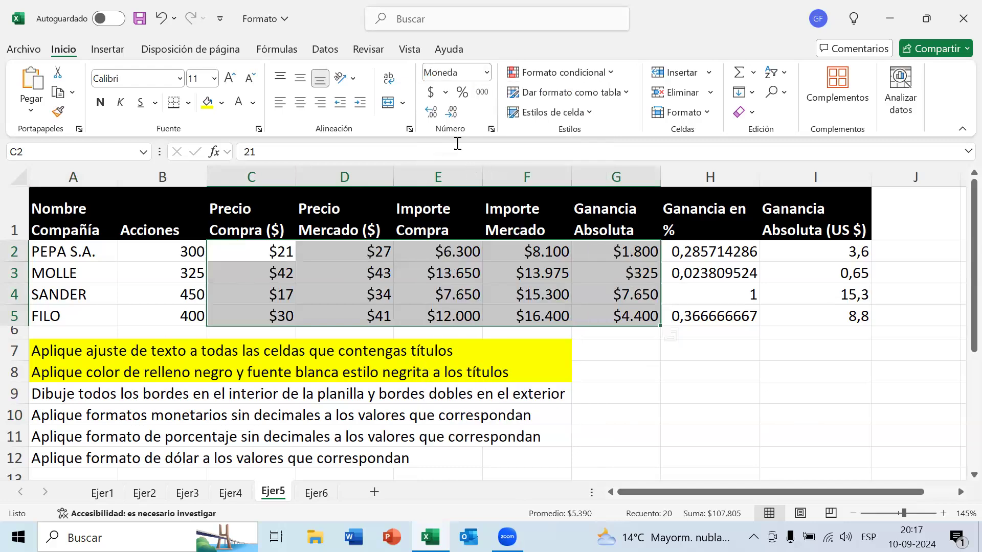
pyautogui.click(432, 116)
pyautogui.click(432, 116)
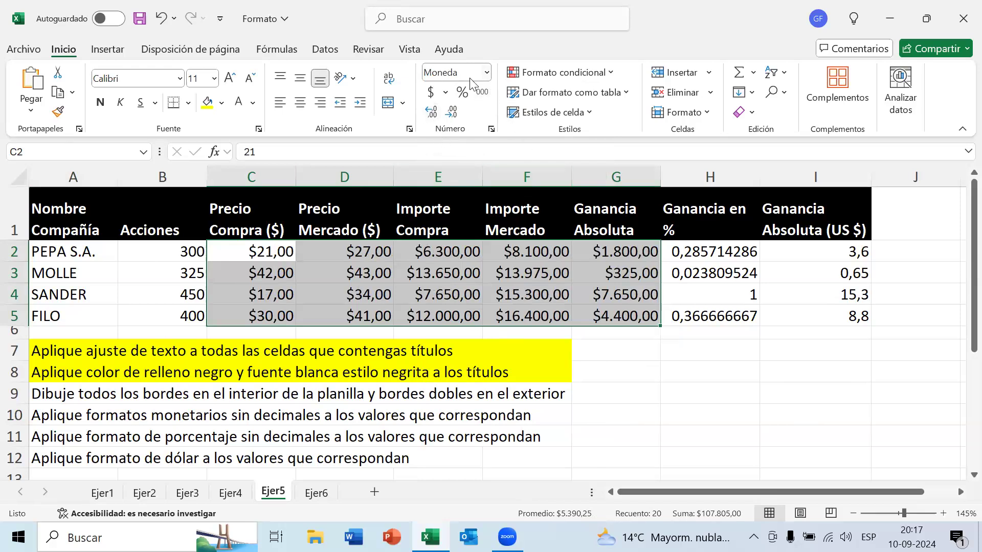
# Remove the decimals from the currency values in C2:G5 and mark the monetary format instruction in A10:F10 with a yellow fill.
pyautogui.click(452, 115)
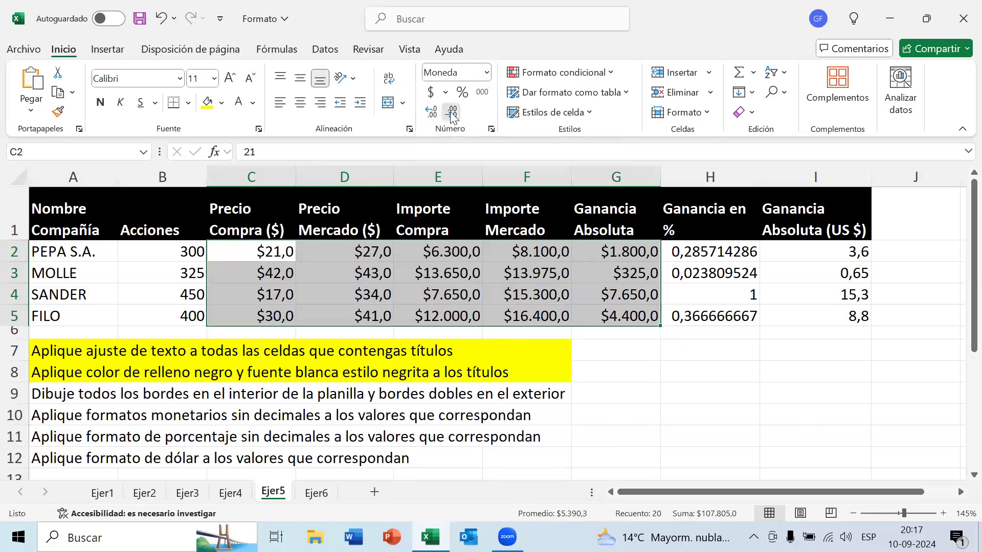
pyautogui.click(452, 114)
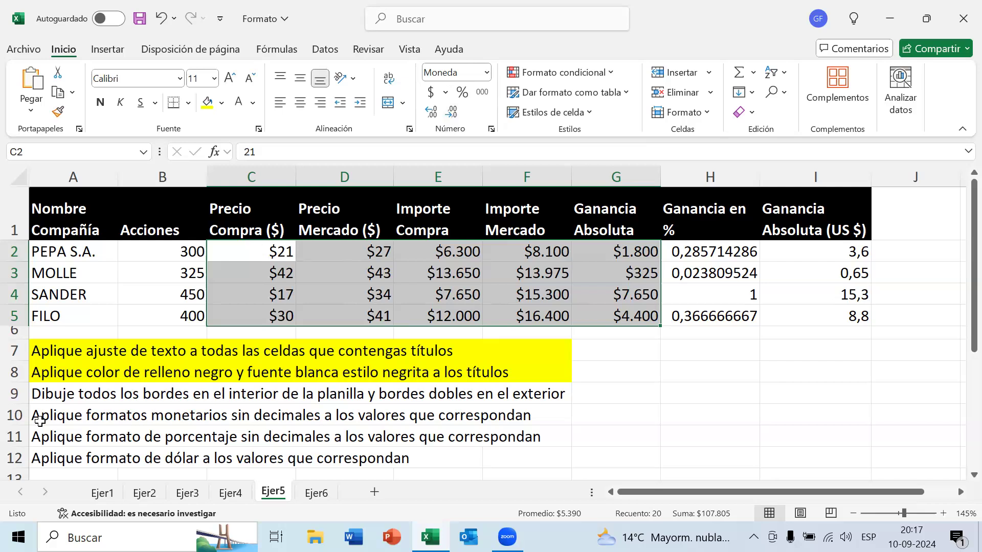
pyautogui.moveTo(54, 415); pyautogui.dragTo(562, 414)
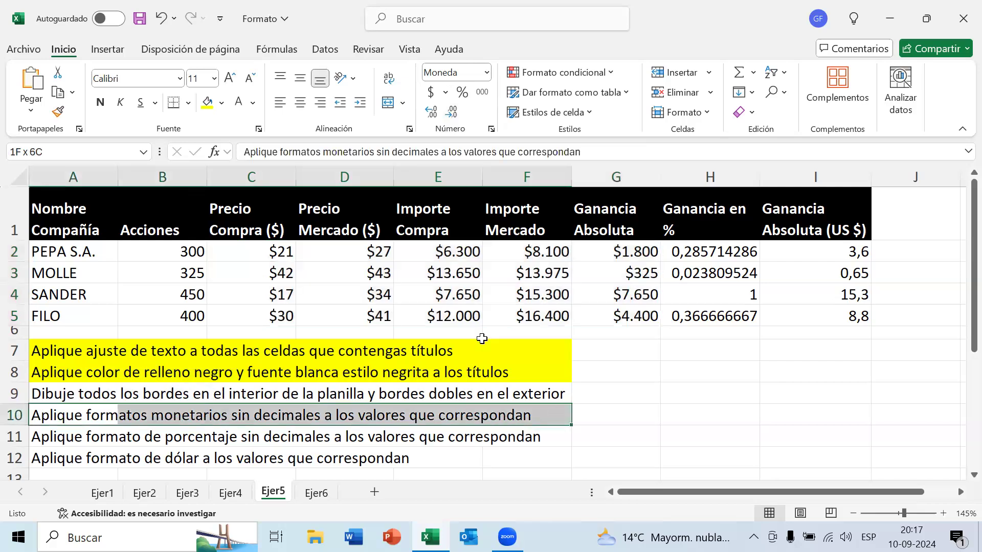
pyautogui.click(207, 103)
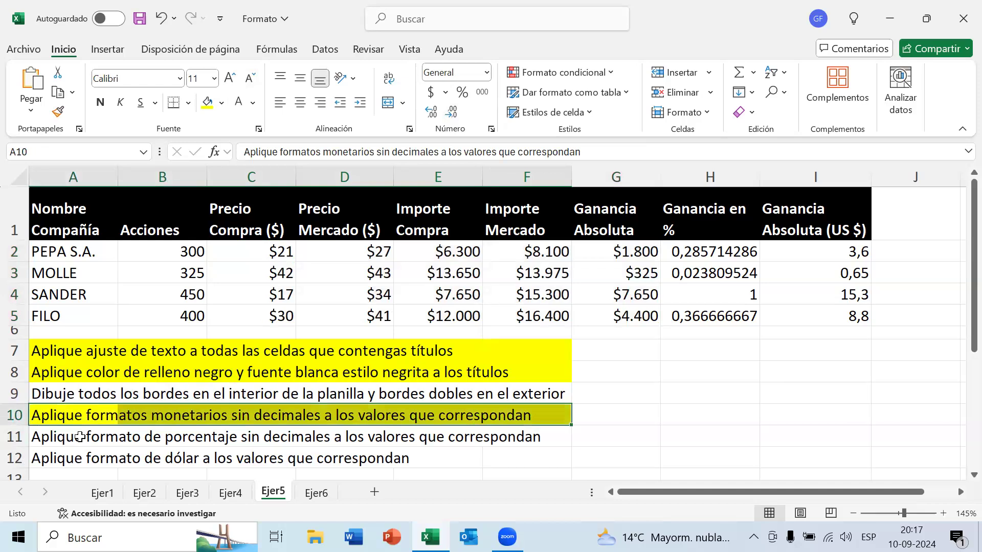
pyautogui.click(91, 415)
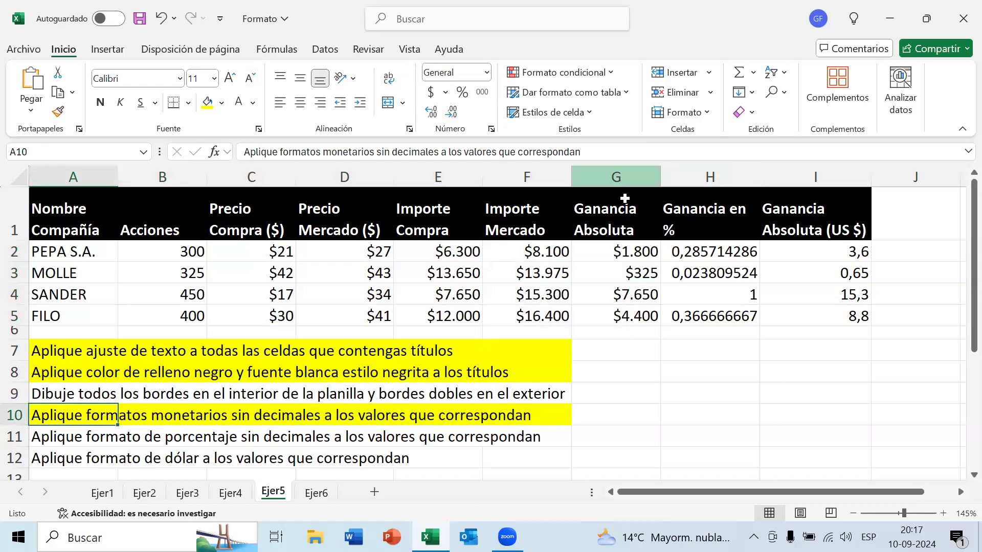
# Apply the Porcentaje number format to the percentage gains in H2:H5 and show them without decimals.
pyautogui.click(709, 176)
pyautogui.moveTo(709, 249); pyautogui.dragTo(716, 317)
pyautogui.moveTo(725, 248); pyautogui.dragTo(725, 316)
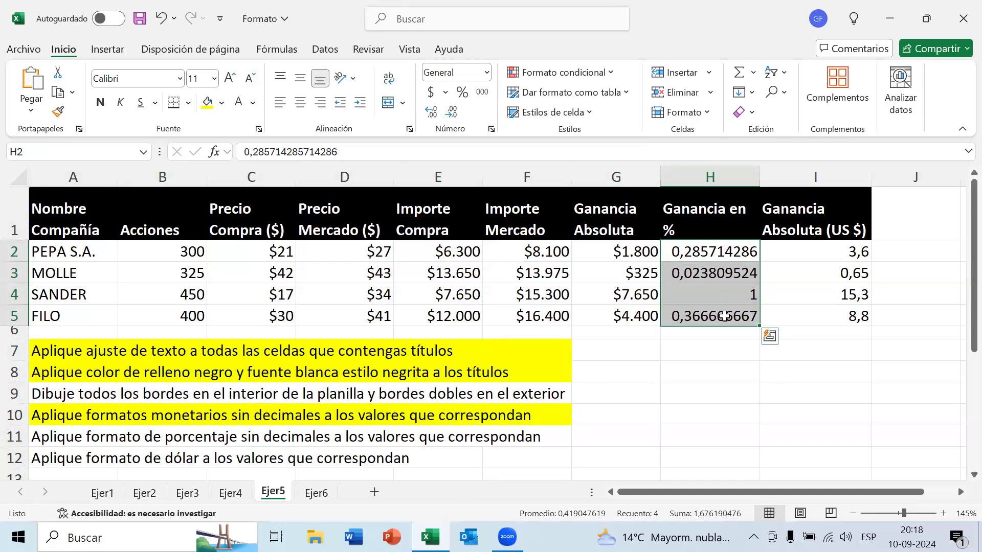
pyautogui.click(486, 73)
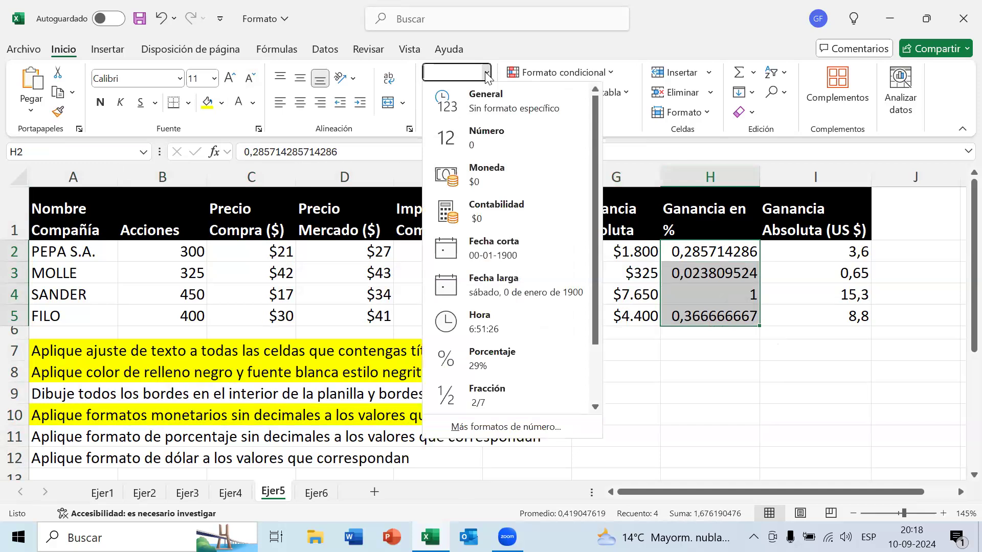
pyautogui.click(532, 350)
pyautogui.click(434, 117)
pyautogui.click(435, 118)
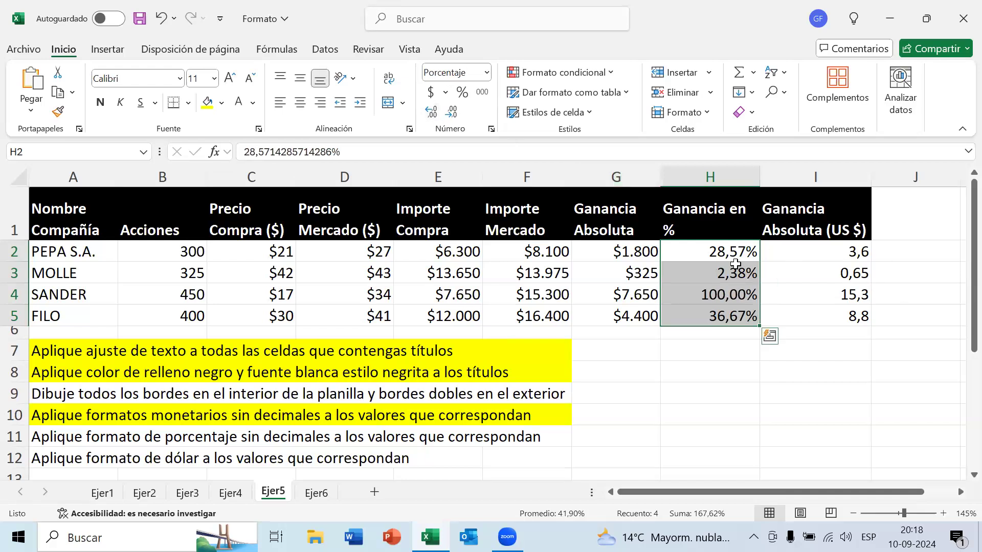
pyautogui.click(453, 115)
pyautogui.click(453, 115)
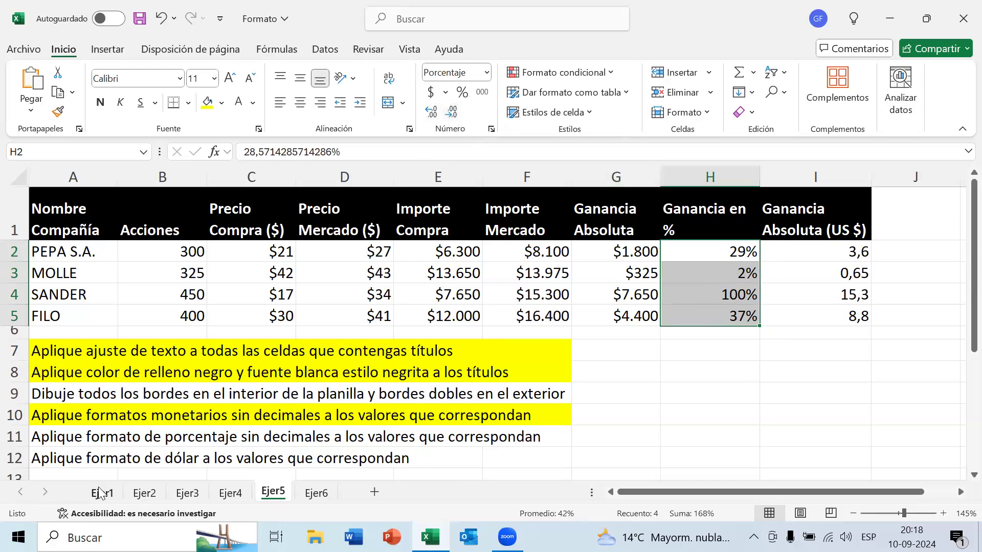
# Mark the percentage format instruction in A11:F11 as done with a yellow fill.
pyautogui.moveTo(113, 439); pyautogui.dragTo(537, 441)
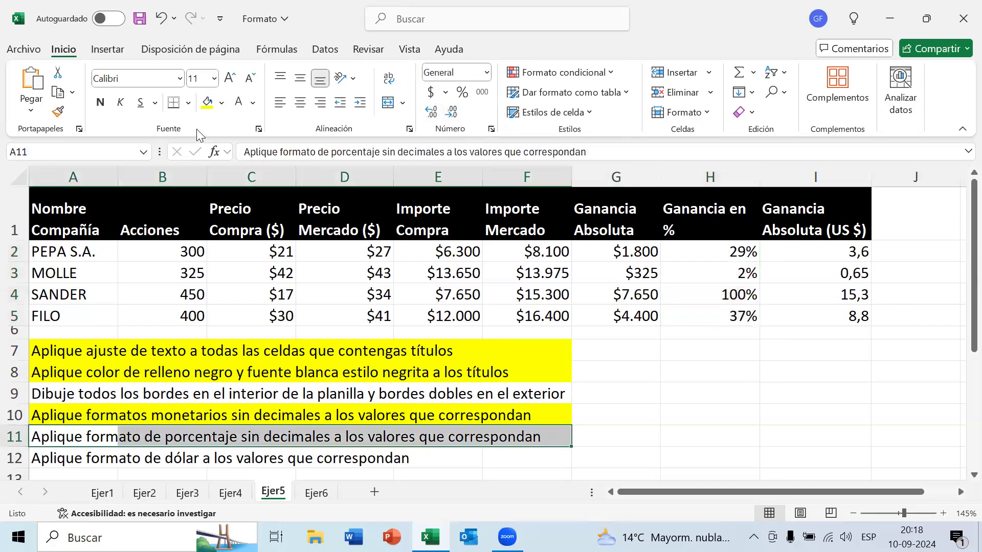
pyautogui.click(208, 102)
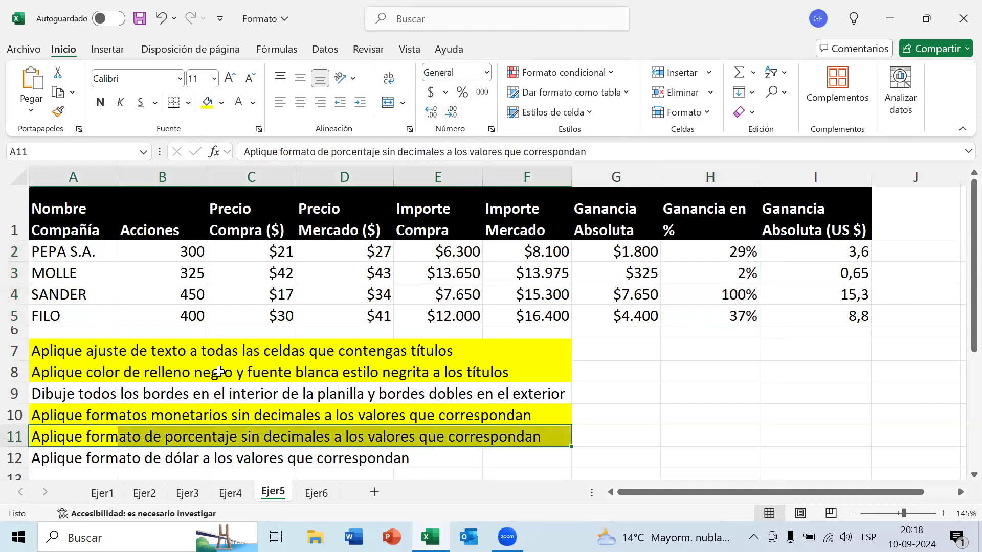
pyautogui.click(61, 460)
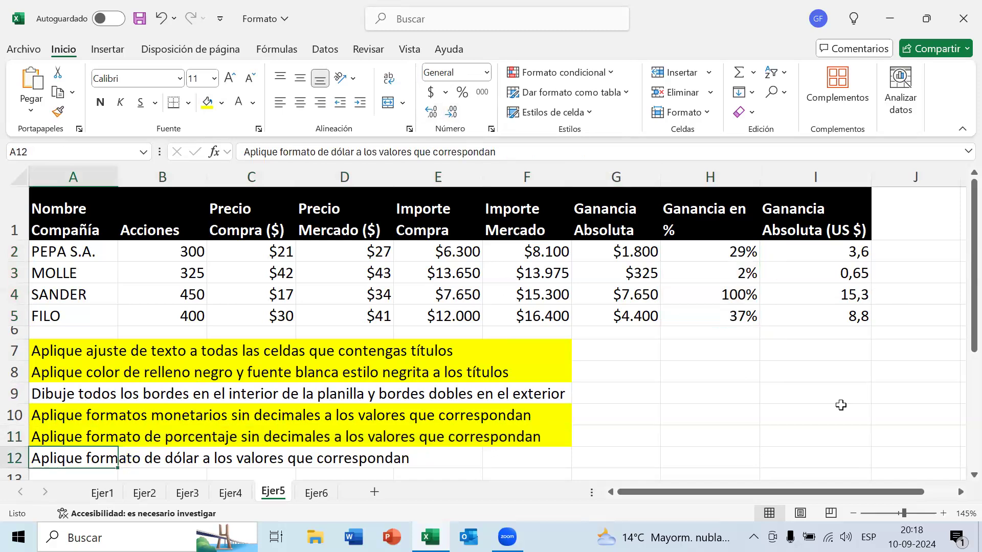
# Try the default Moneda number format on the US dollar gains in I2:I5 and undo it.
pyautogui.click(834, 260)
pyautogui.moveTo(835, 263); pyautogui.dragTo(833, 312)
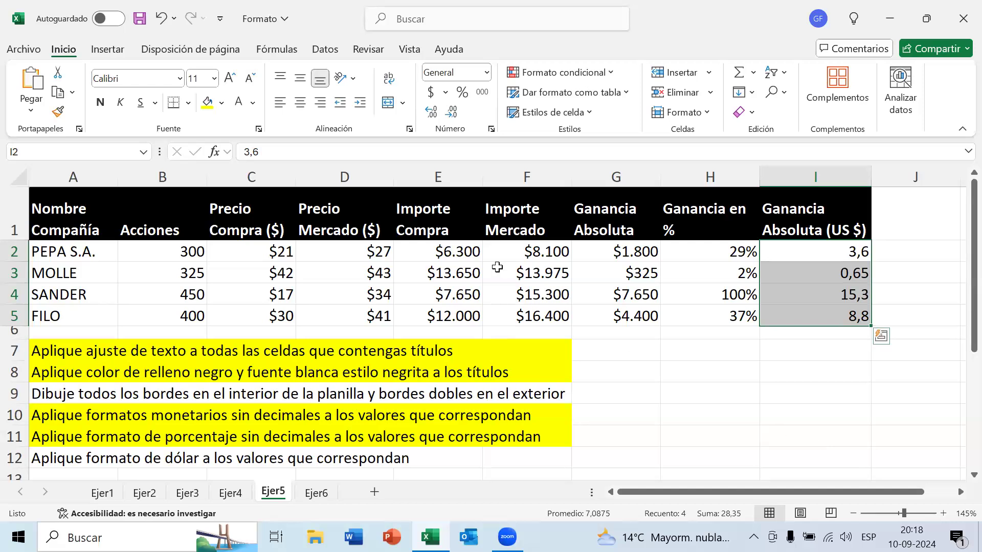
pyautogui.click(487, 73)
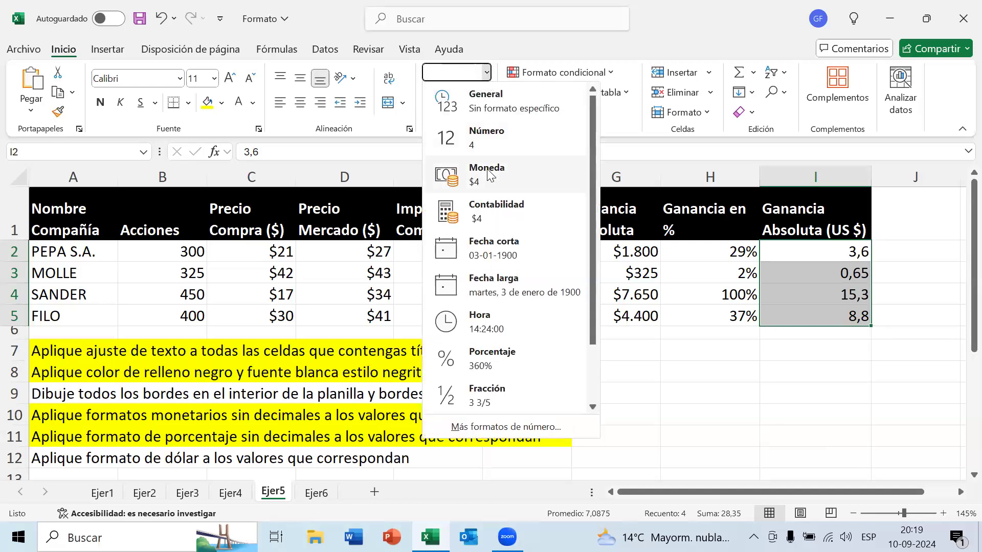
pyautogui.click(488, 173)
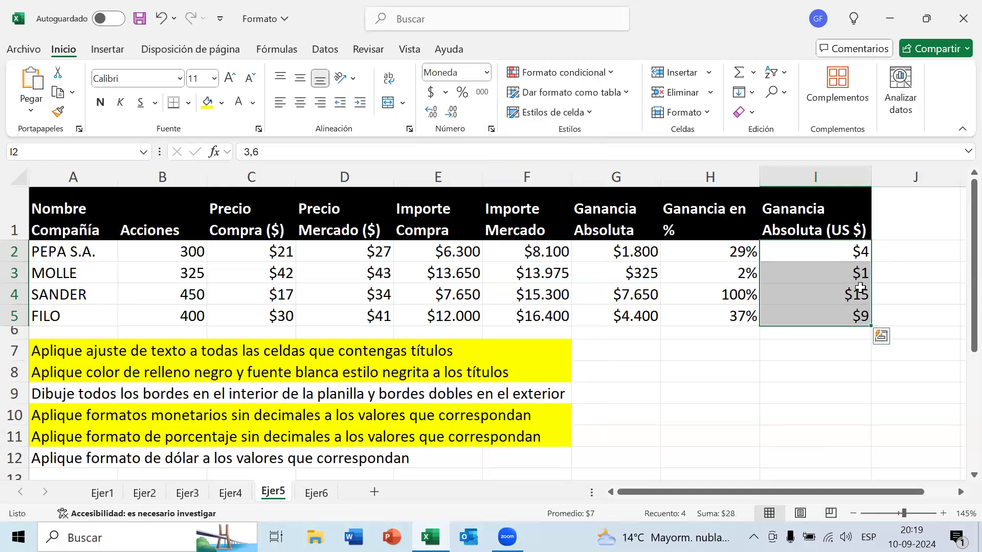
pyautogui.hotkey('ctrl', 'z')
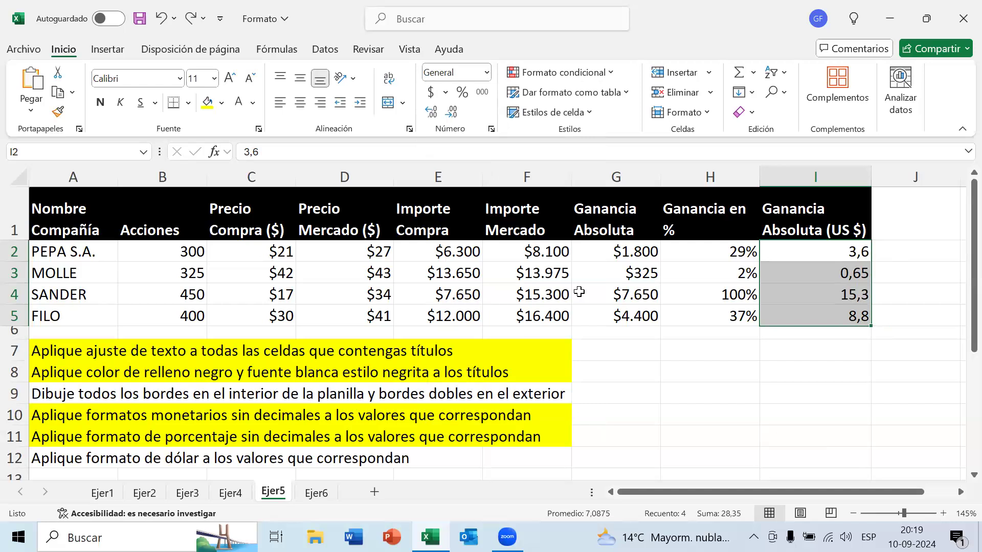
pyautogui.click(487, 72)
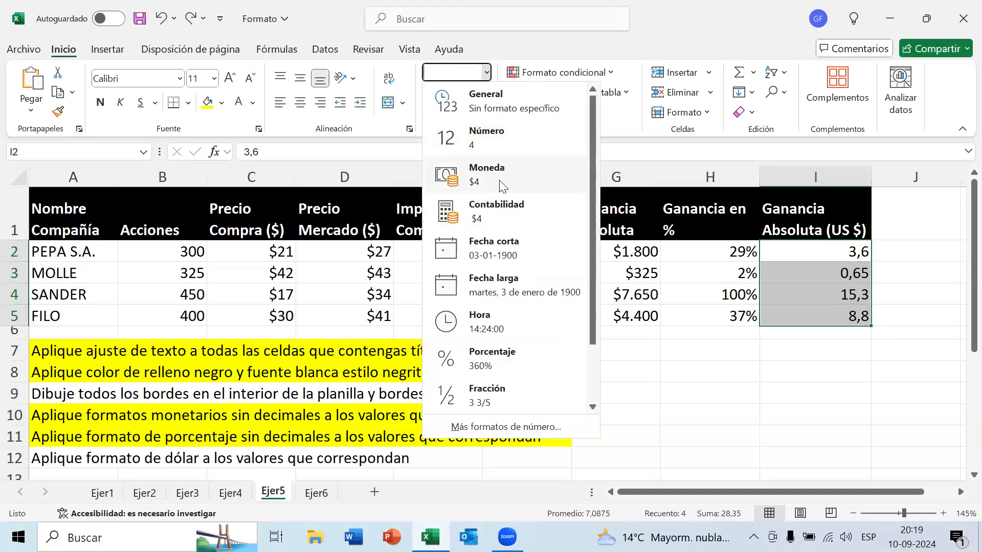
pyautogui.click(486, 72)
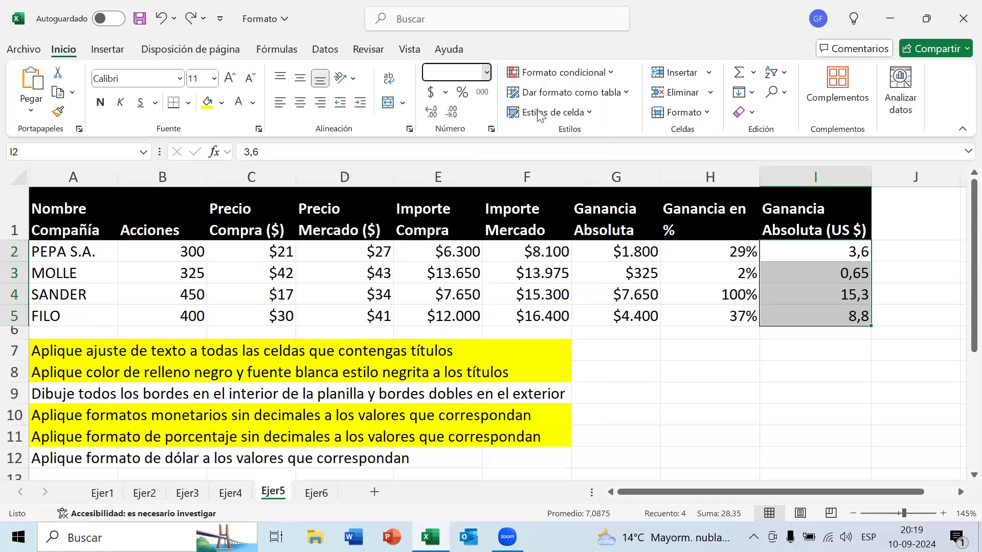
# Open the full number format settings for the US dollar gains in I2:I5 and choose the Moneda category.
pyautogui.moveTo(820, 255); pyautogui.dragTo(820, 312)
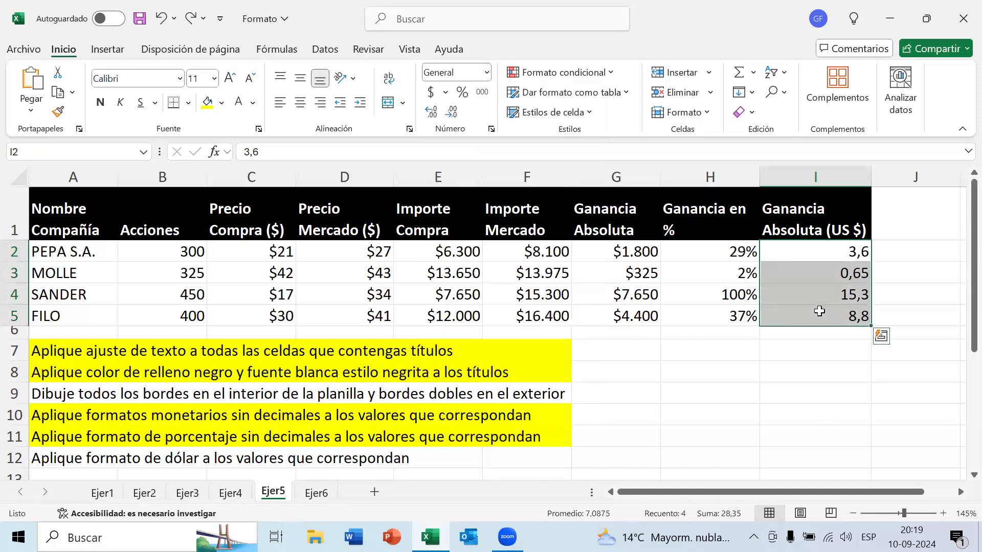
pyautogui.click(487, 72)
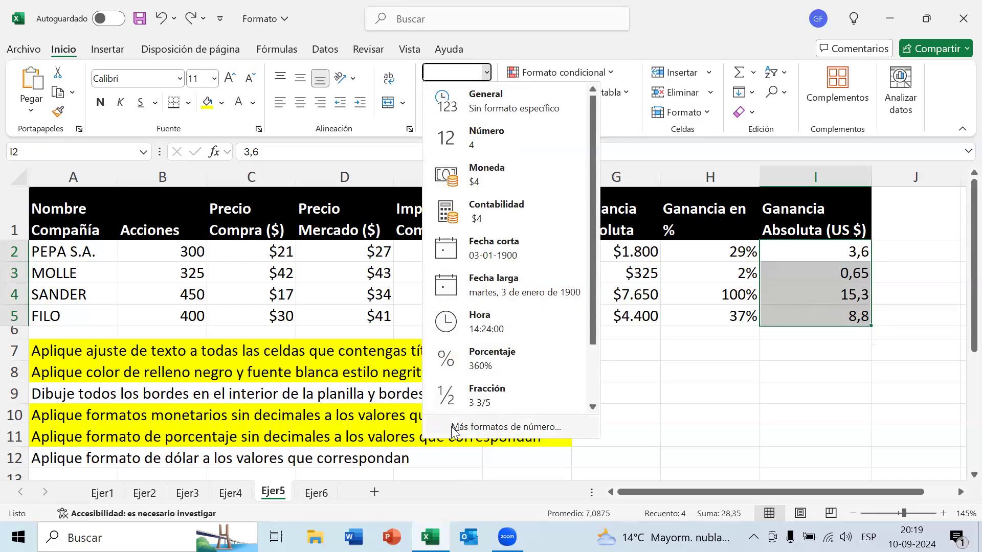
pyautogui.click(556, 431)
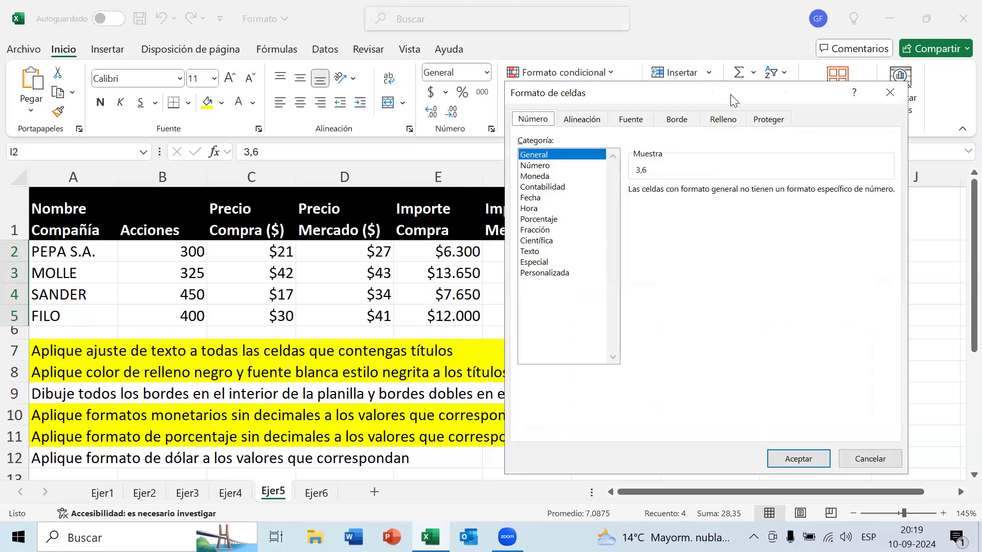
pyautogui.moveTo(730, 94); pyautogui.dragTo(477, 146)
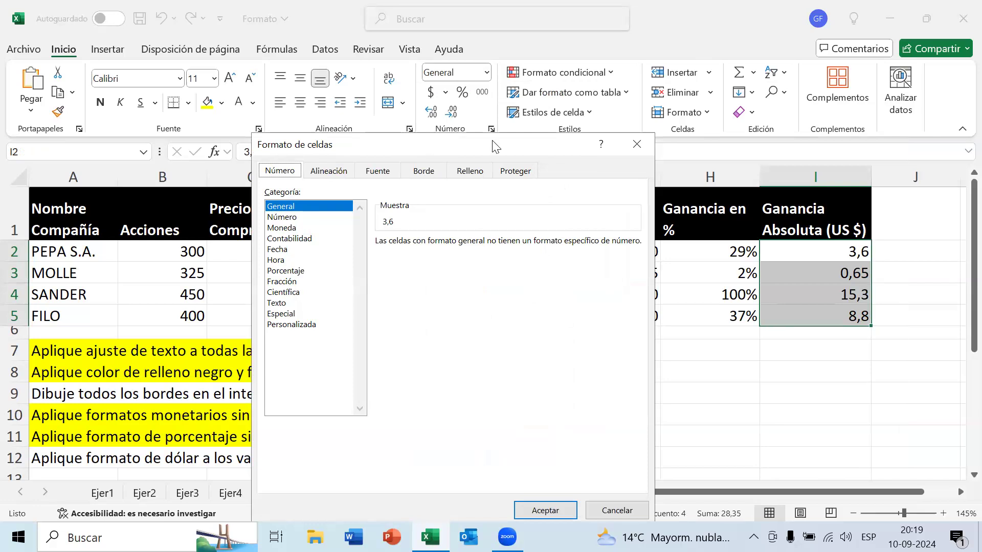
pyautogui.moveTo(501, 147); pyautogui.dragTo(488, 105)
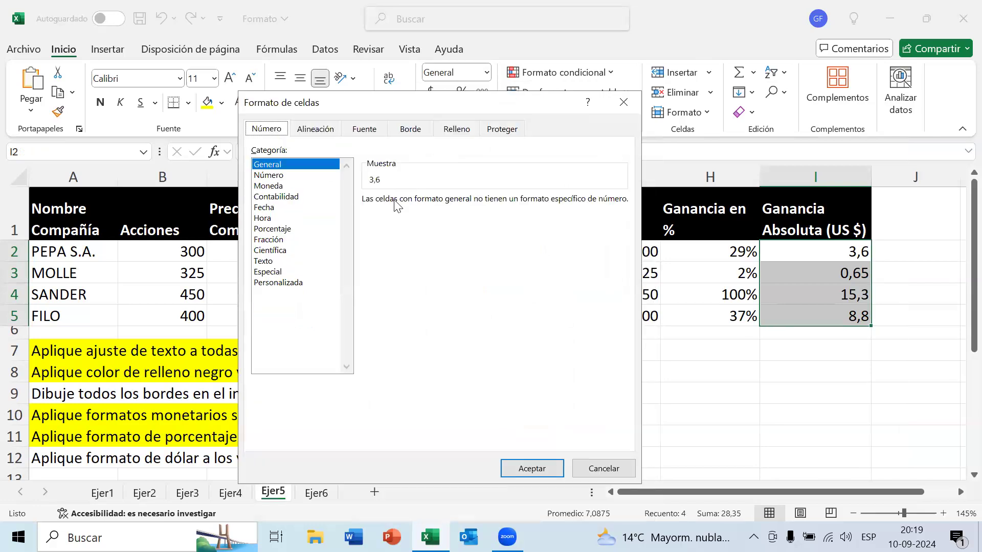
pyautogui.click(276, 187)
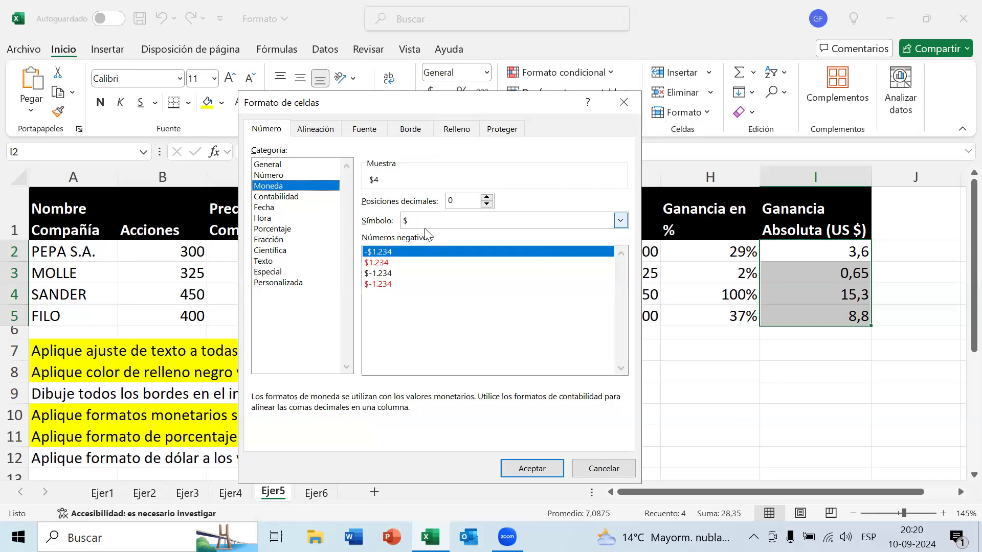
# Set the currency symbol for the selected gains to USD.
pyautogui.click(622, 222)
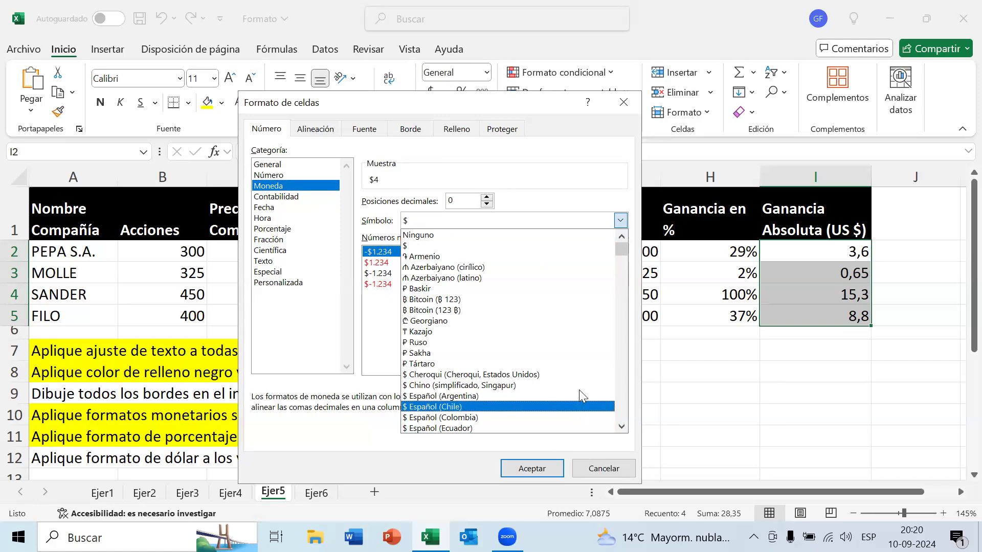
pyautogui.scroll(-1, 579, 390)
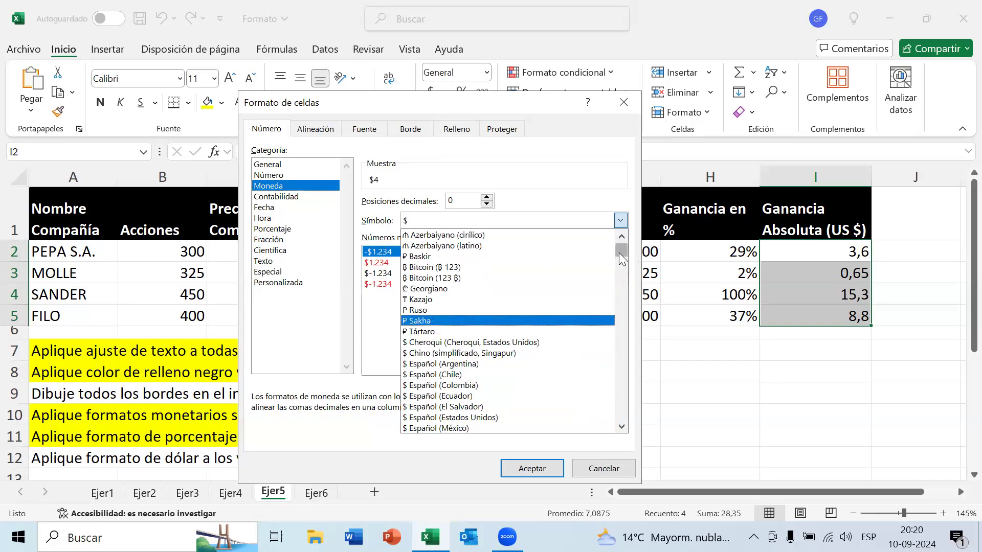
pyautogui.scroll(1, 621, 248)
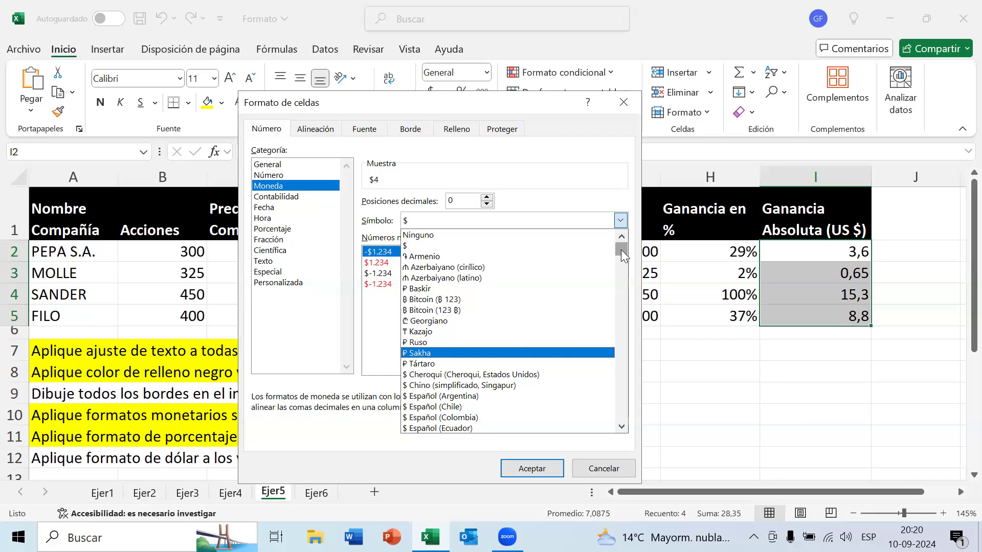
pyautogui.moveTo(622, 249); pyautogui.dragTo(624, 345)
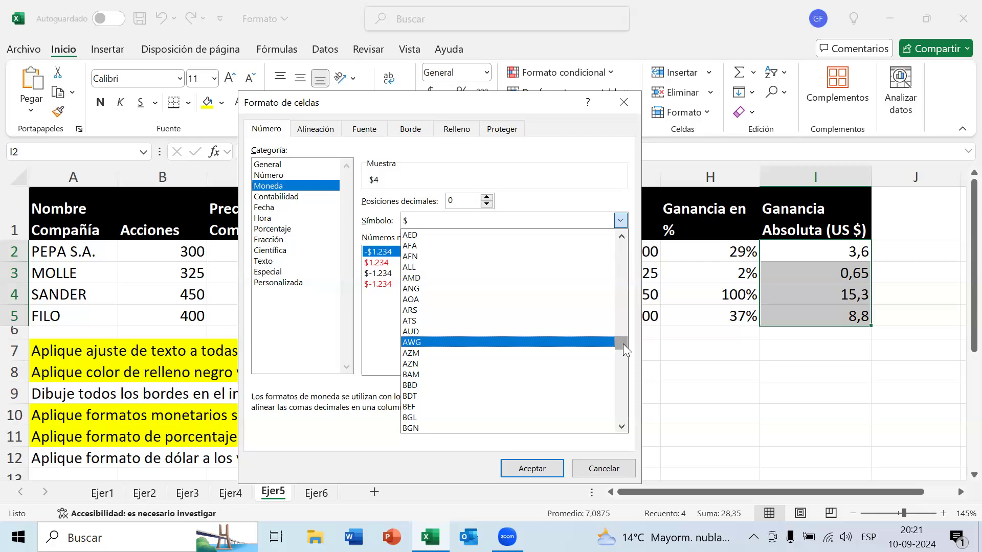
pyautogui.moveTo(623, 343); pyautogui.dragTo(622, 403)
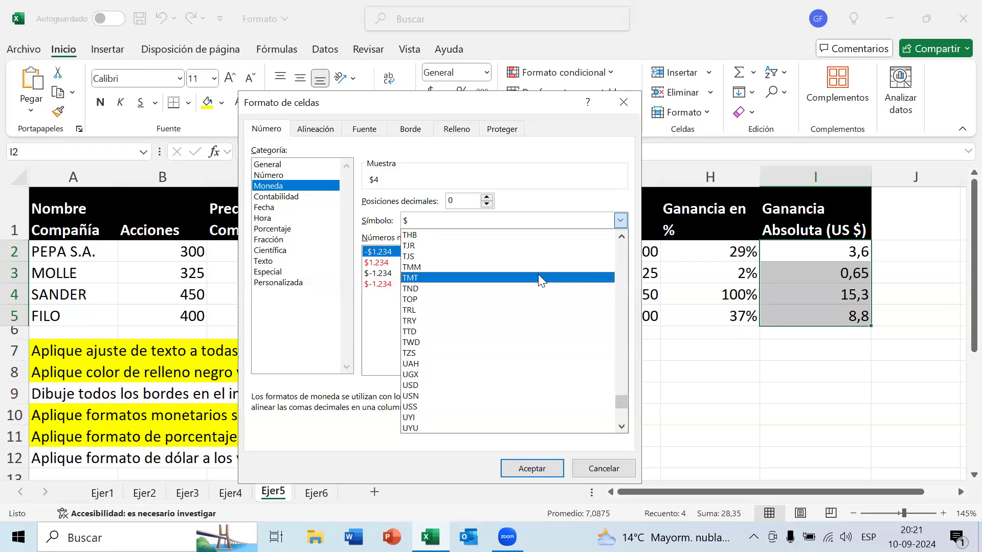
pyautogui.scroll(-1, 538, 274)
pyautogui.scroll(-1, 542, 280)
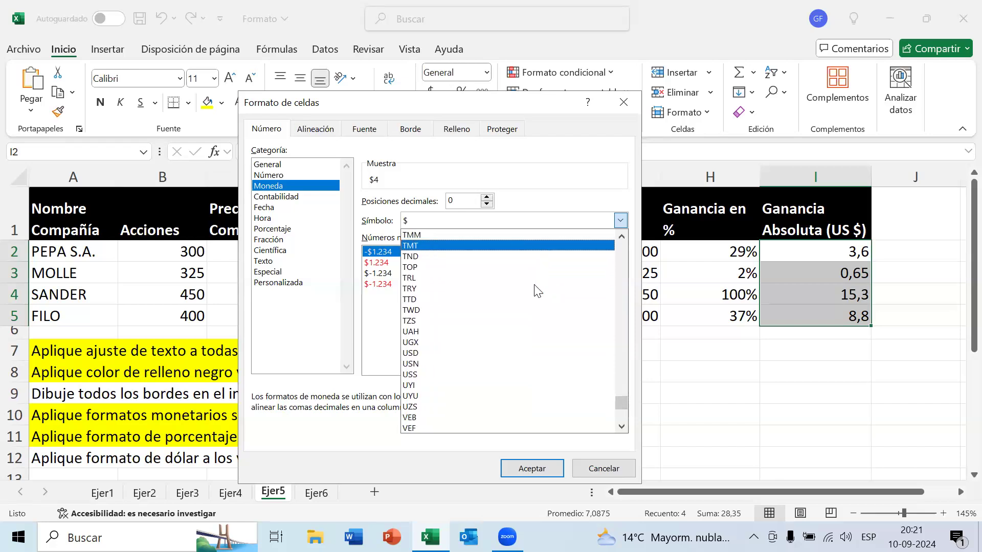
pyautogui.click(418, 352)
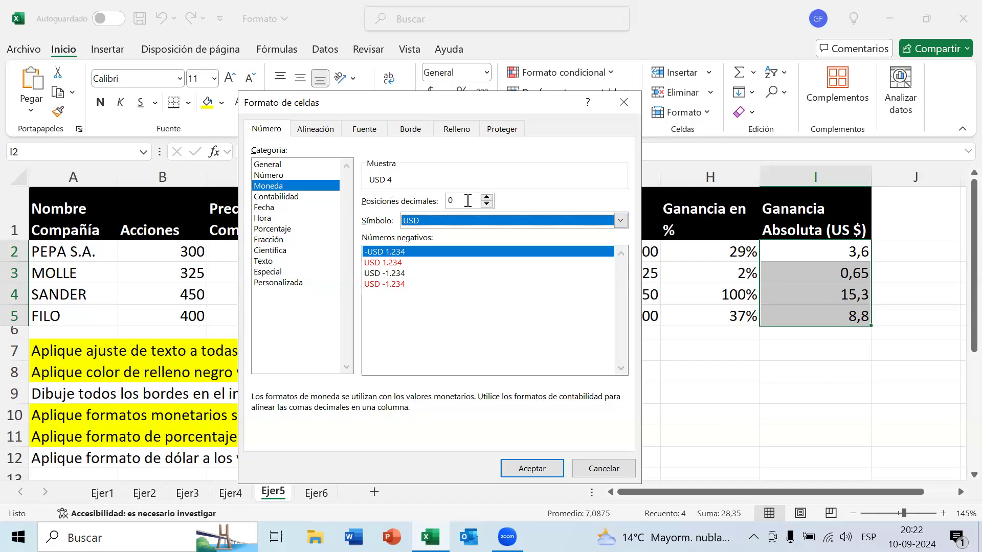
# Set the USD format to 1 decimal place and apply it to I2:I5.
pyautogui.click(467, 200)
pyautogui.click(487, 197)
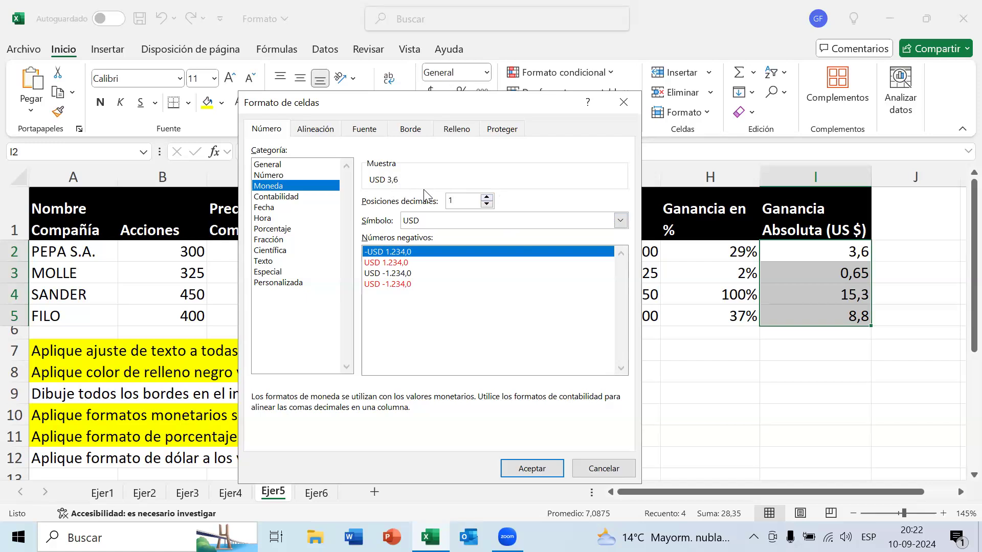
pyautogui.click(532, 466)
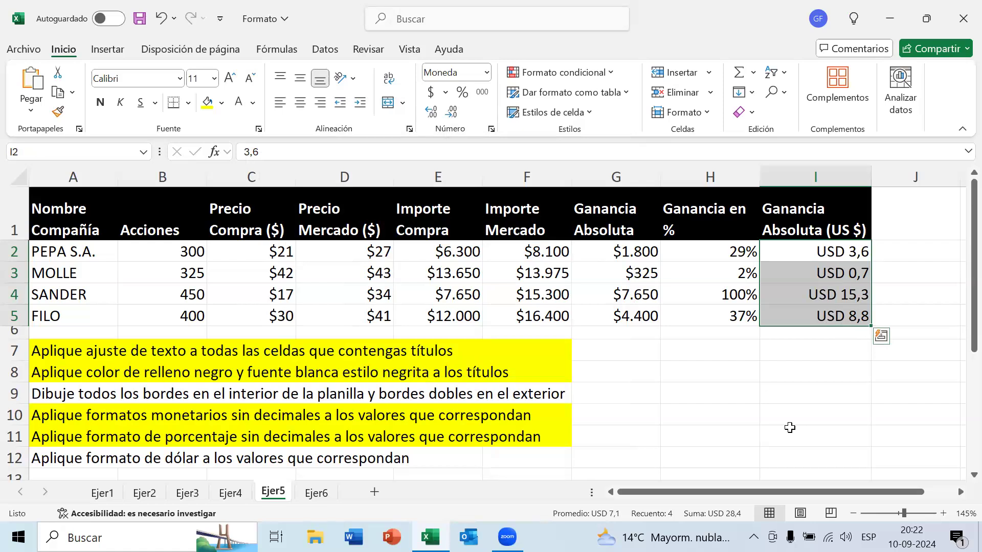
# Mark the dollar format instruction in A12:F12 as done with a yellow fill.
pyautogui.click(816, 177)
pyautogui.click(824, 260)
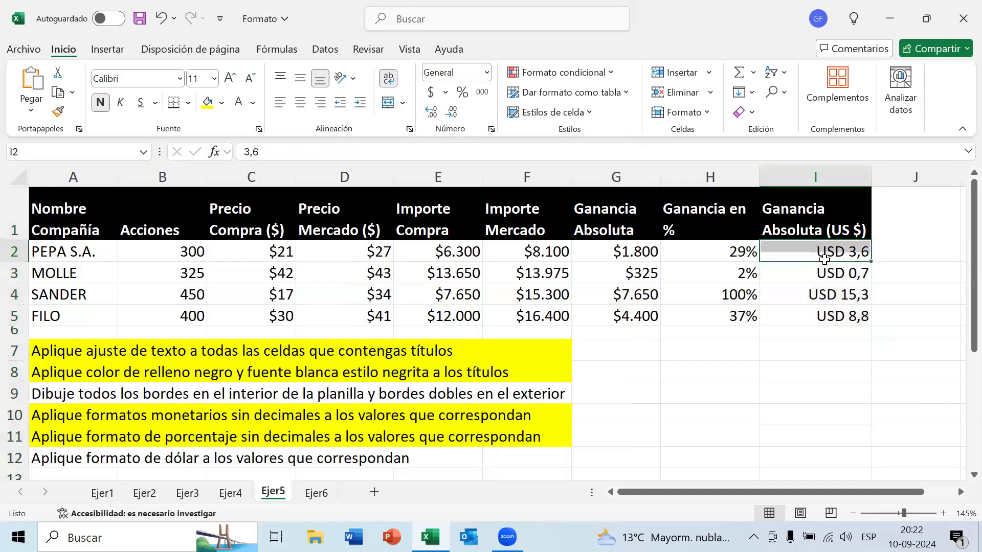
pyautogui.moveTo(824, 260); pyautogui.dragTo(817, 327)
pyautogui.moveTo(62, 458); pyautogui.dragTo(542, 460)
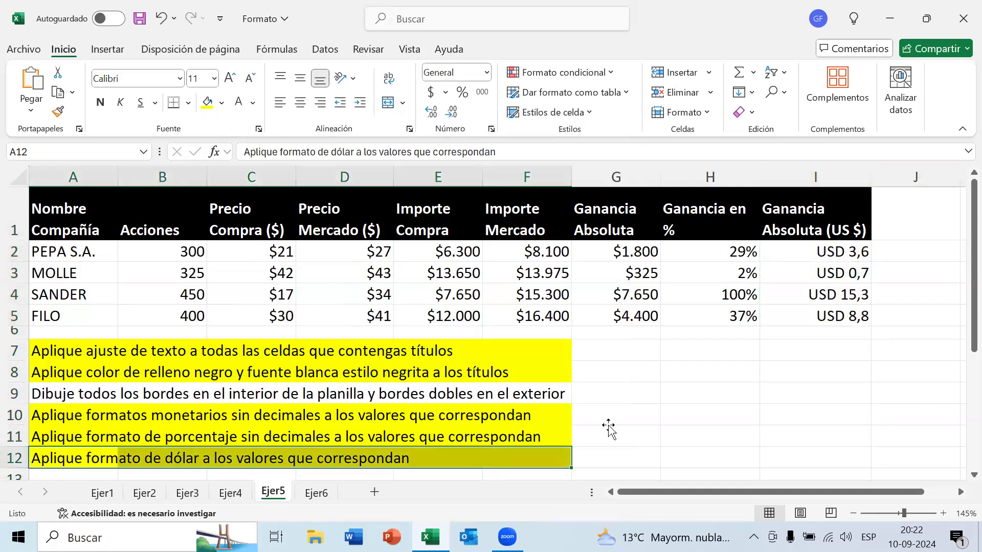
pyautogui.click(609, 428)
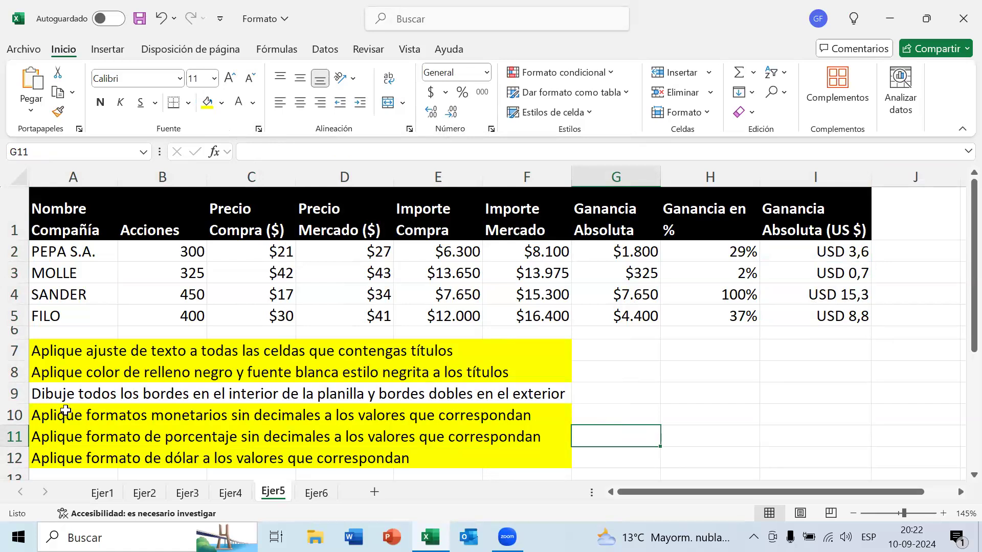
pyautogui.click(5, 395)
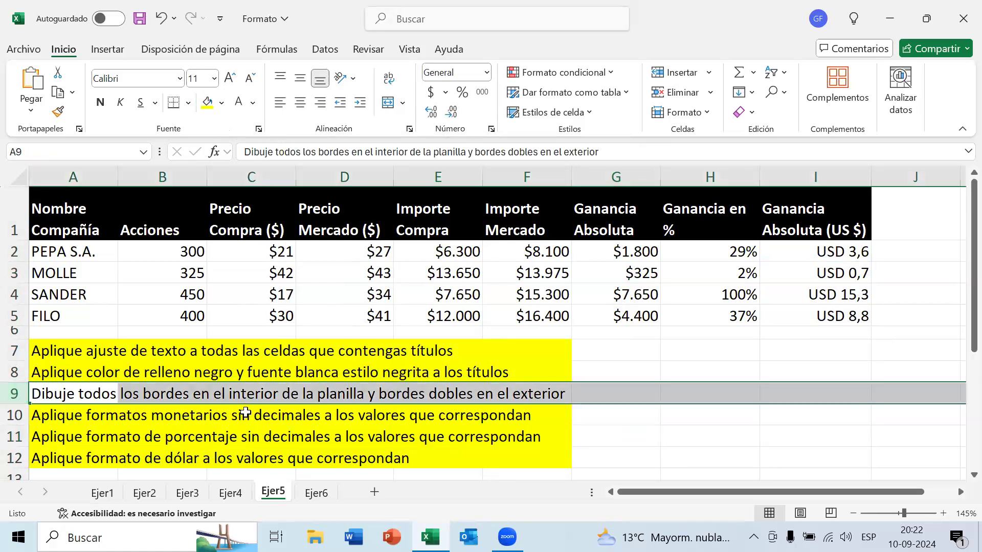
pyautogui.click(253, 424)
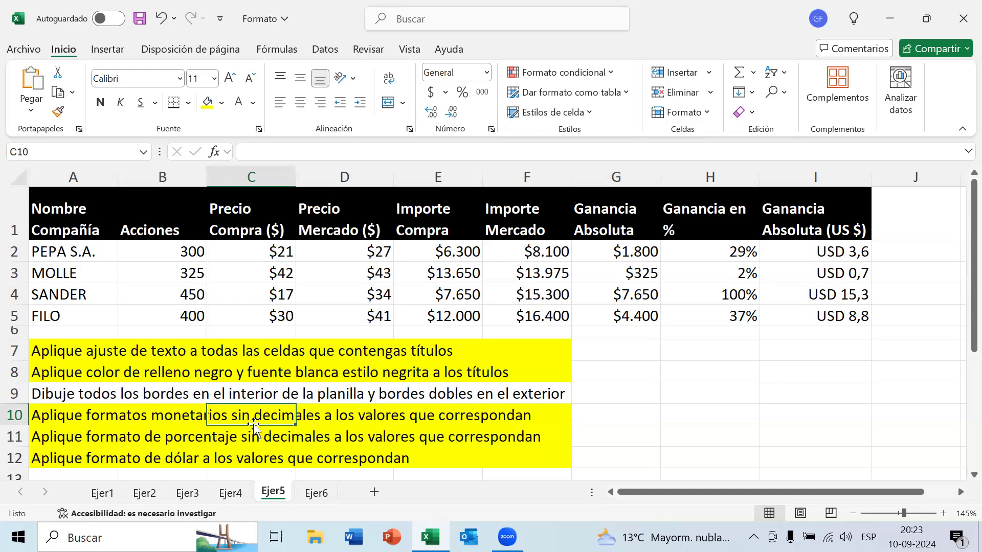
# Select the whole table A1:I5 and open its full border settings.
pyautogui.click(67, 222)
pyautogui.hotkey('ctrl', 'a')
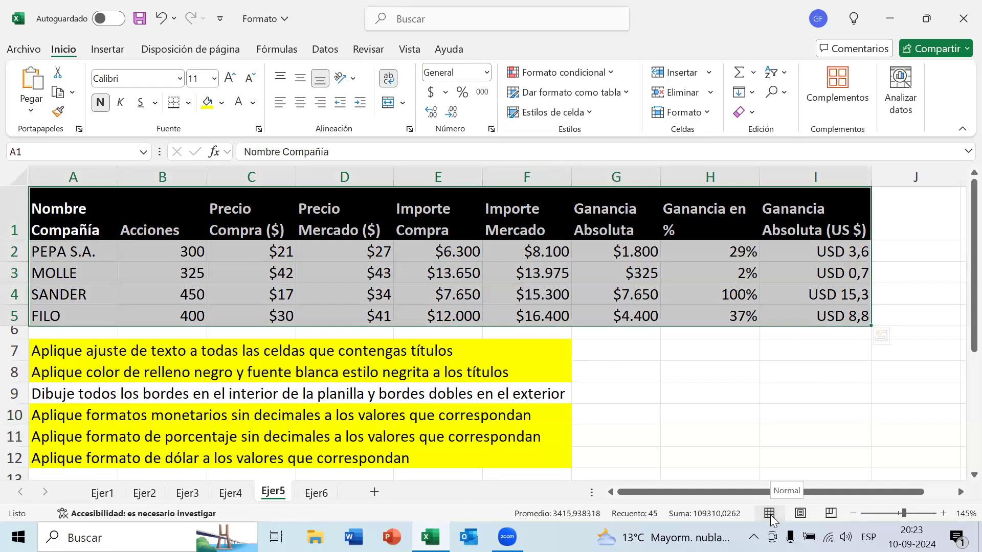
pyautogui.click(490, 73)
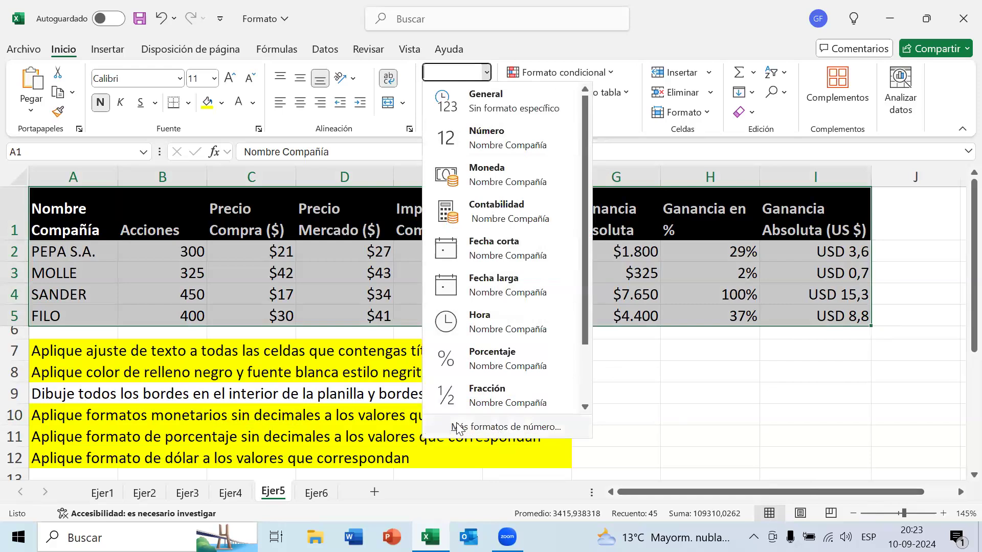
pyautogui.click(121, 125)
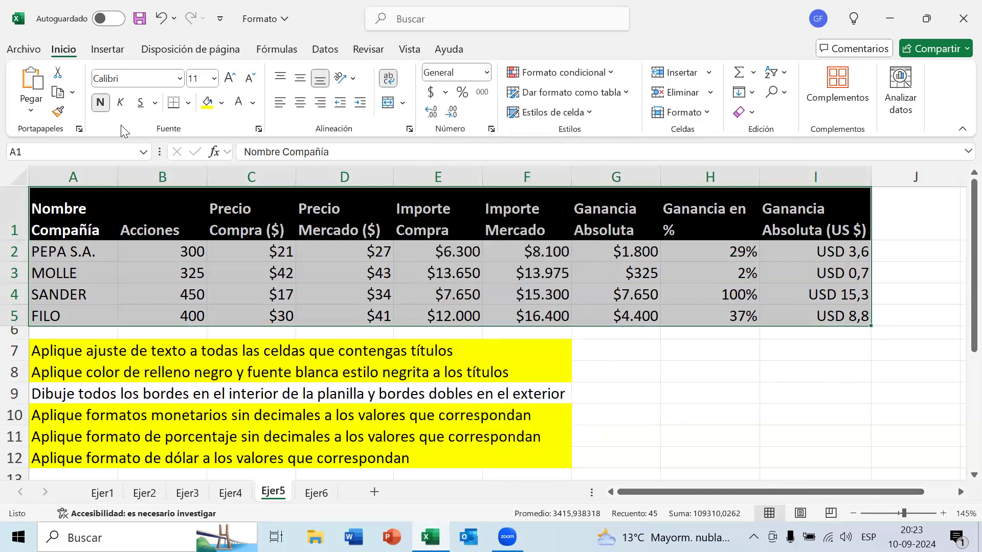
pyautogui.click(189, 104)
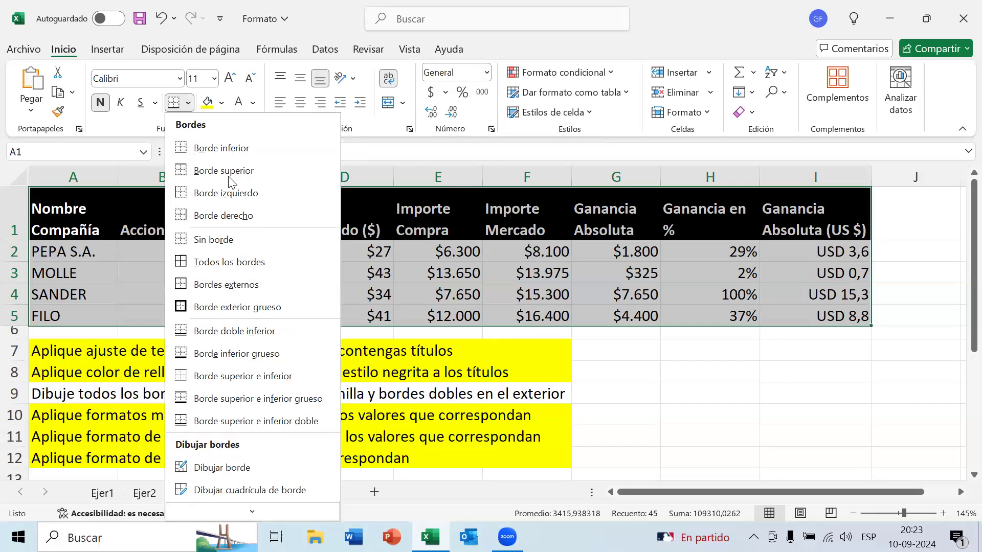
pyautogui.moveTo(250, 517)
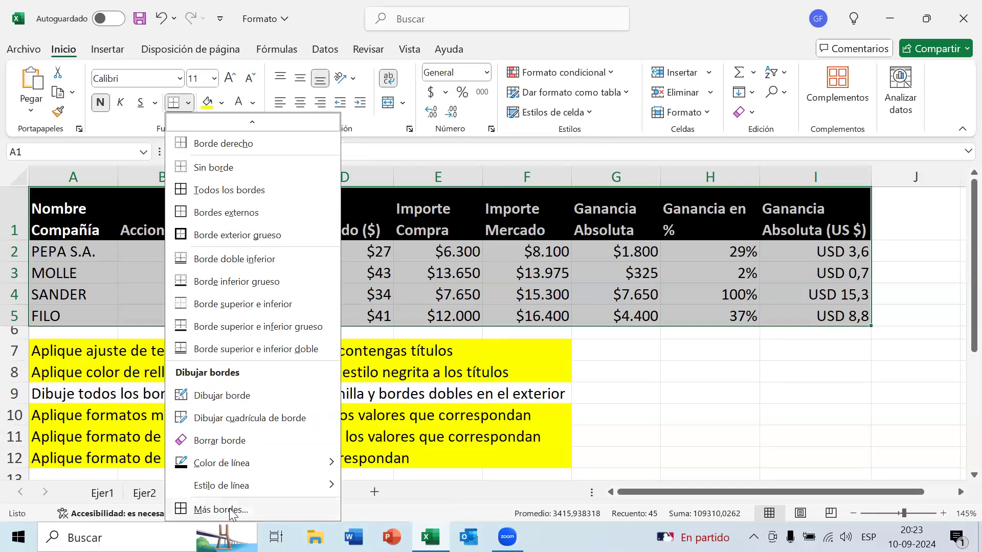
pyautogui.click(229, 506)
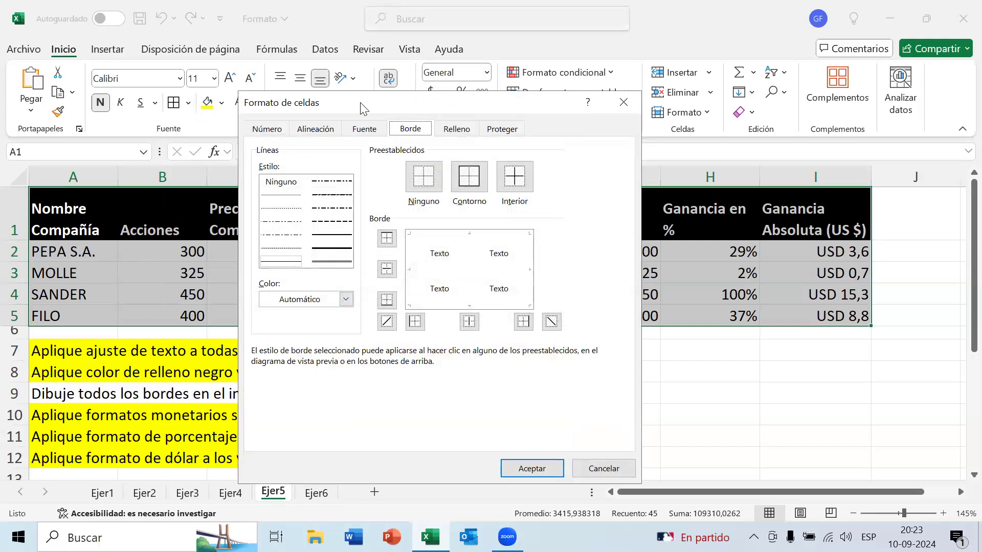
# Choose the thin solid line style and add it to all interior borders of the table.
pyautogui.moveTo(501, 105); pyautogui.dragTo(655, 87)
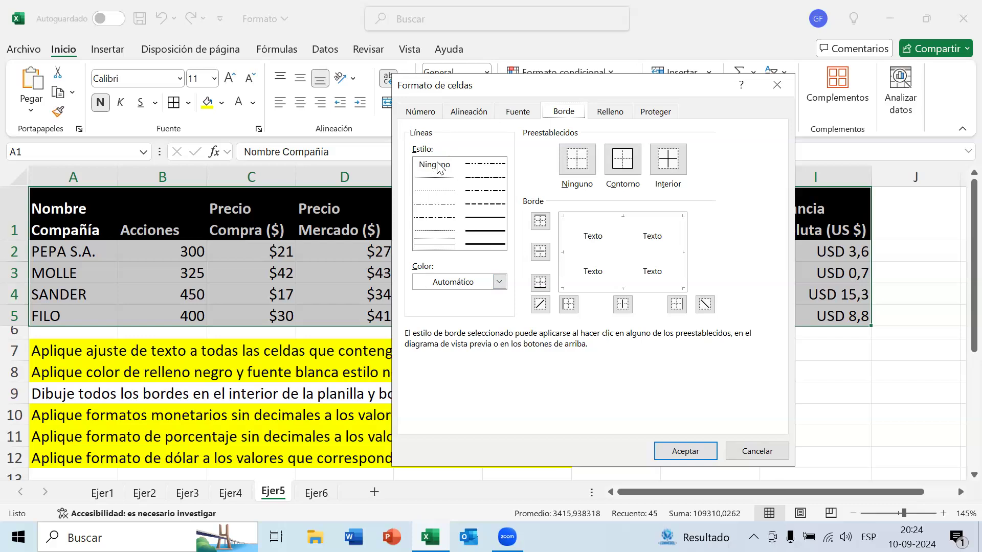
pyautogui.click(435, 251)
pyautogui.click(680, 163)
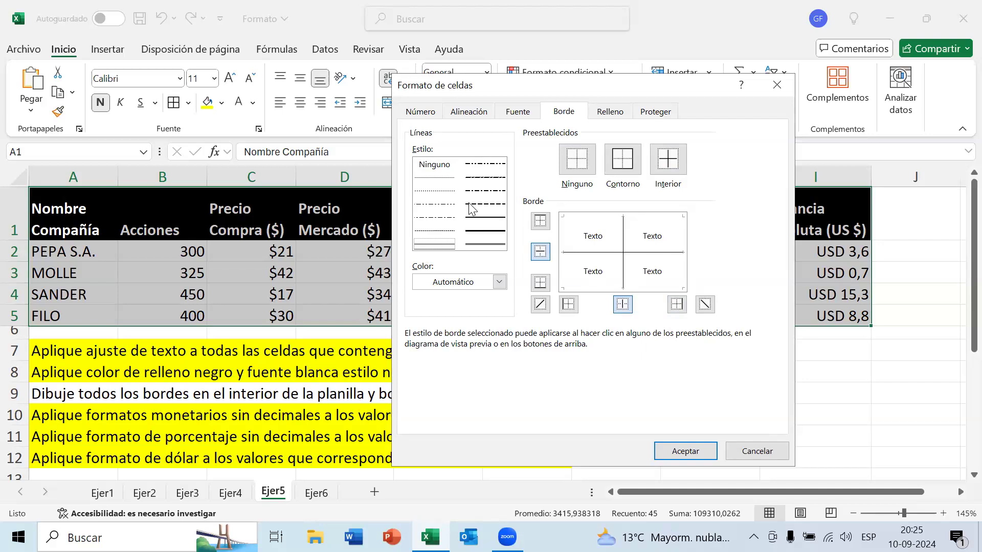
# Add a double-line outline around the table and apply the border settings to A1:I5.
pyautogui.click(492, 247)
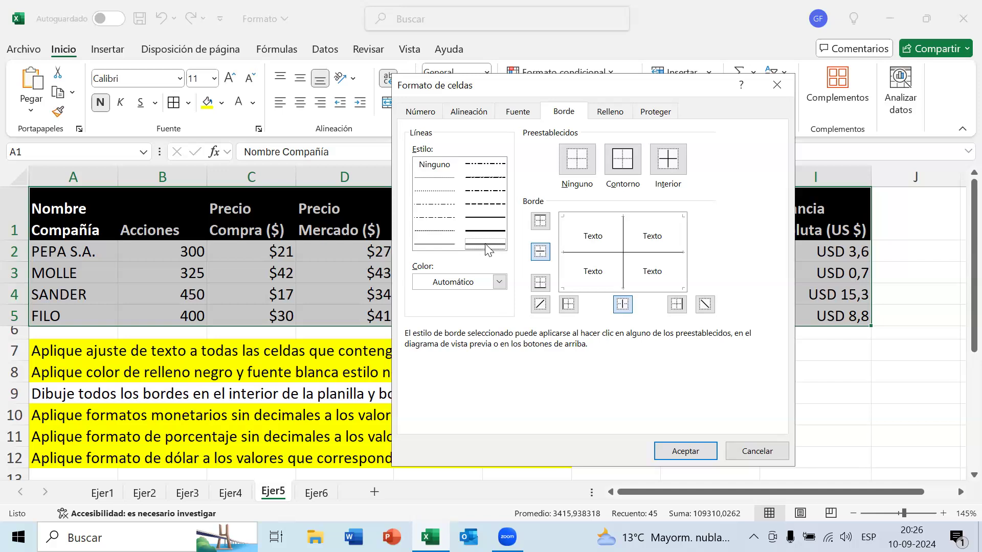
pyautogui.click(622, 167)
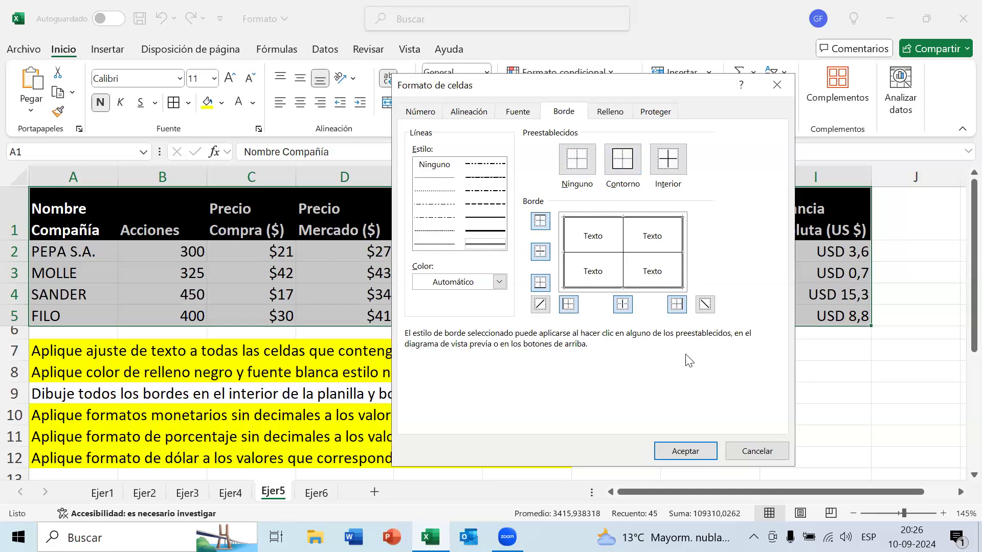
pyautogui.click(686, 451)
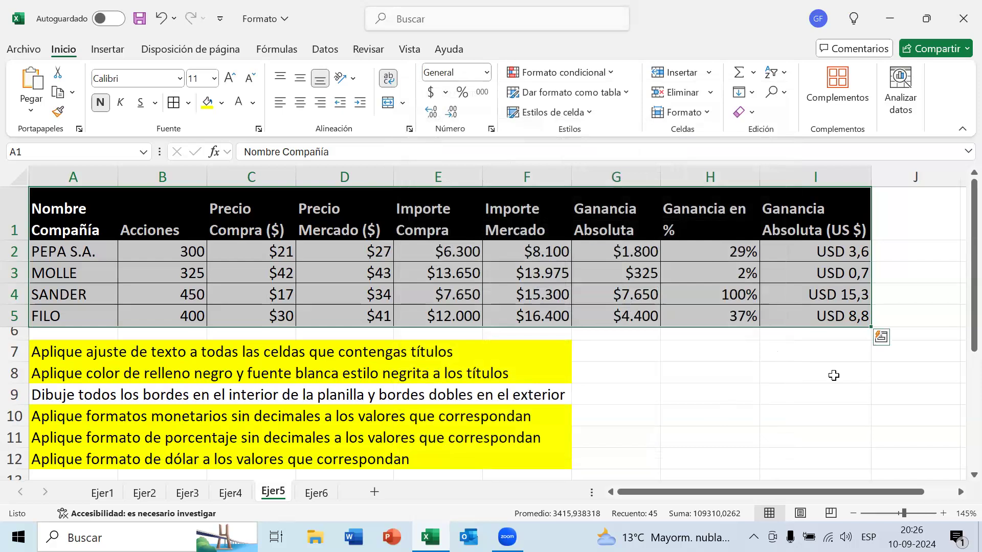
pyautogui.click(834, 376)
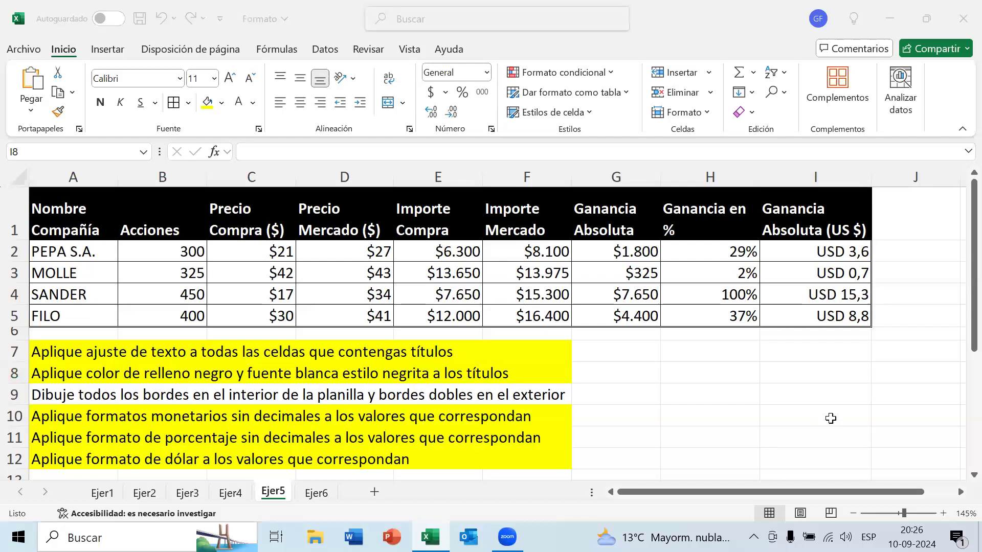
pyautogui.click(816, 351)
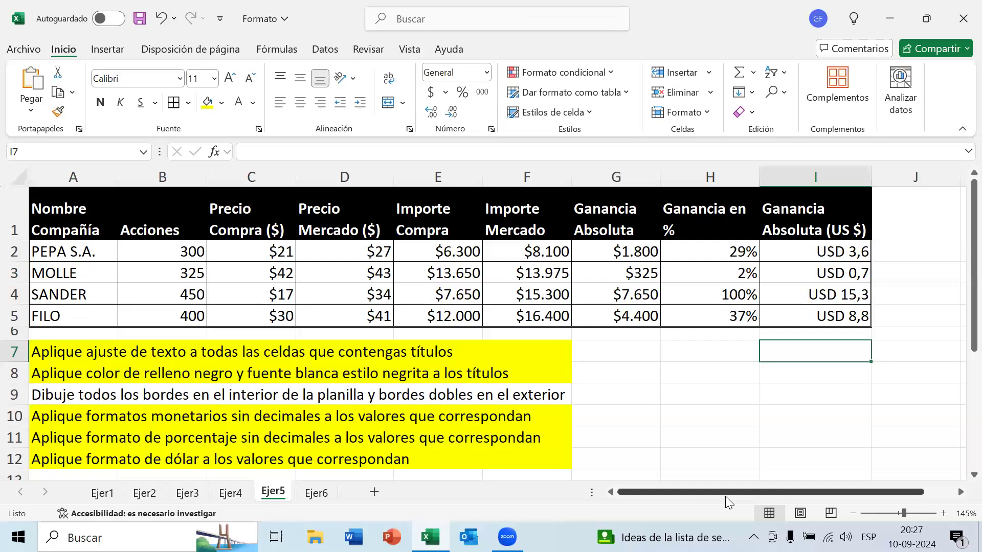
pyautogui.click(542, 234)
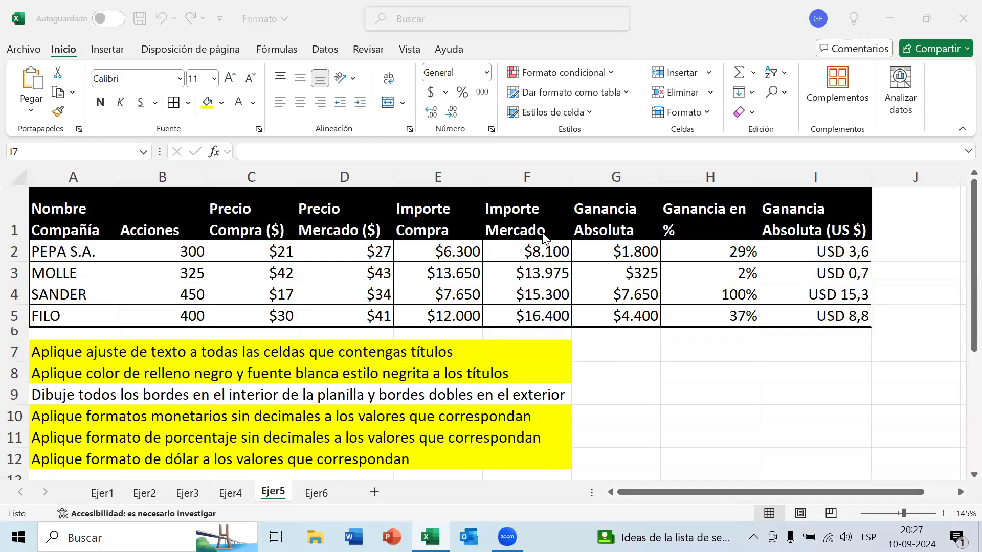
pyautogui.click(732, 461)
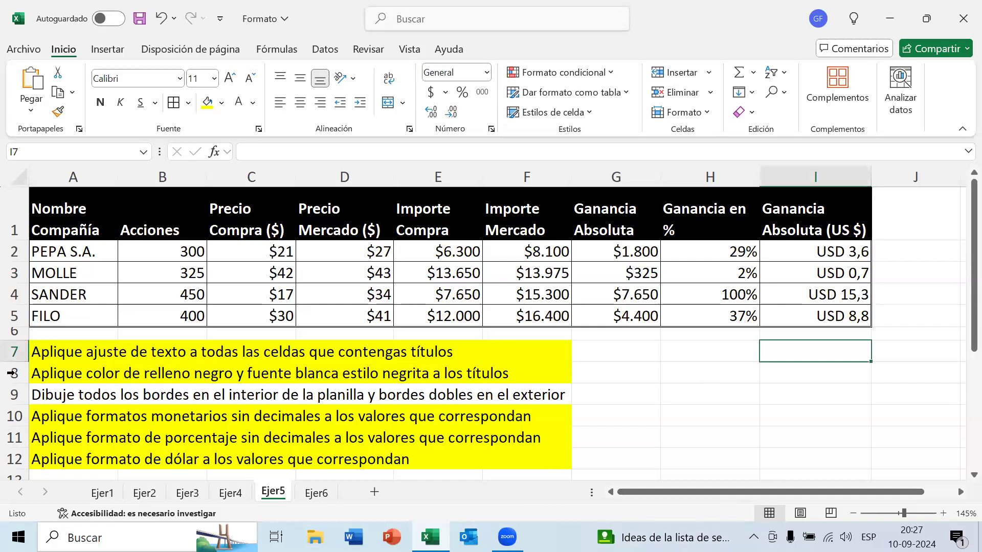
pyautogui.click(684, 371)
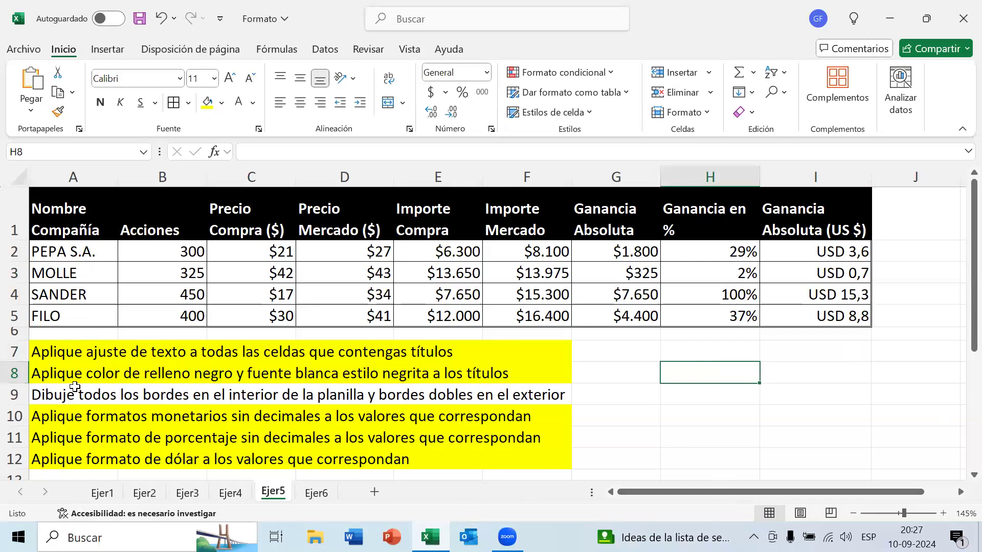
# Mark the border instruction in A9:F9 as done with a yellow fill.
pyautogui.click(54, 393)
pyautogui.moveTo(54, 395); pyautogui.dragTo(527, 395)
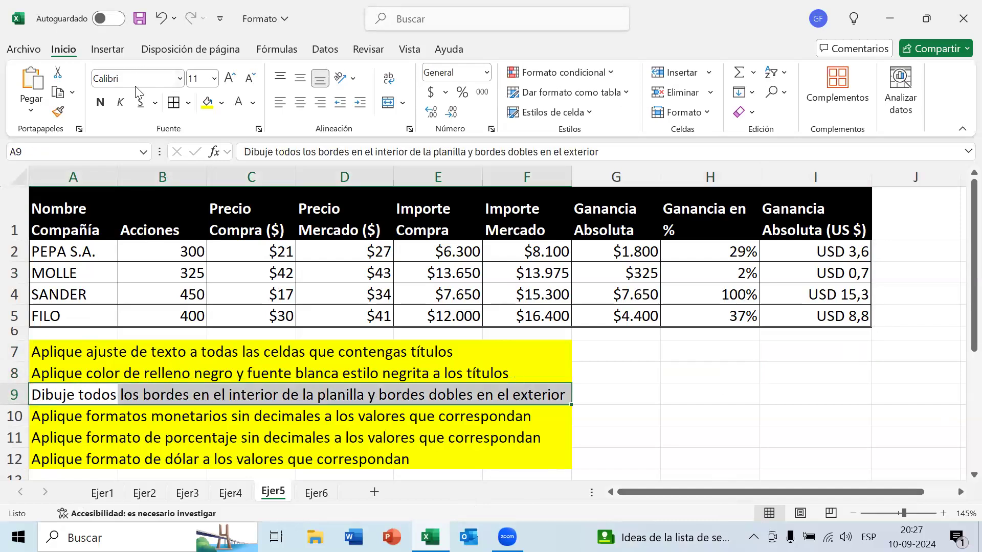
pyautogui.click(638, 418)
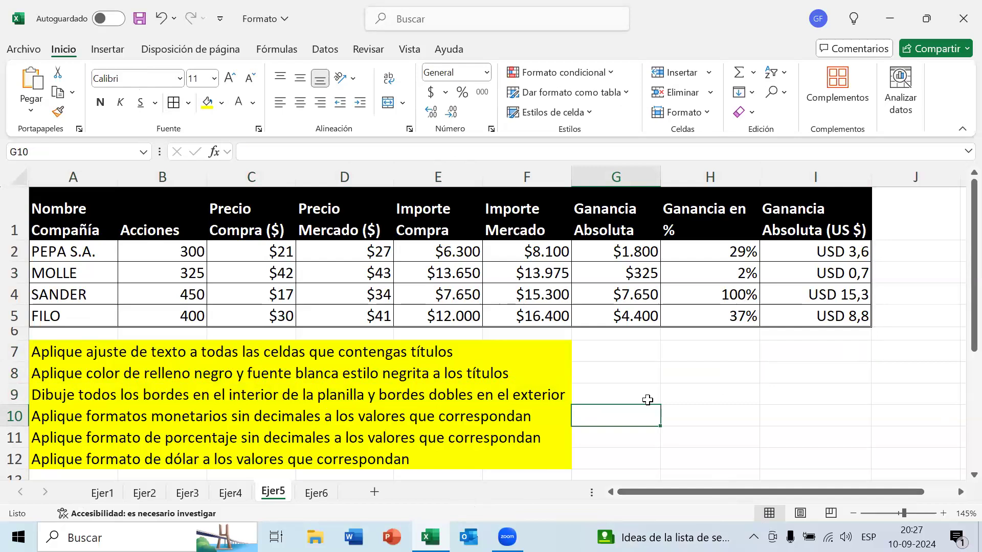
# Save the workbook with the finished Ejer5 exercise.
pyautogui.click(139, 19)
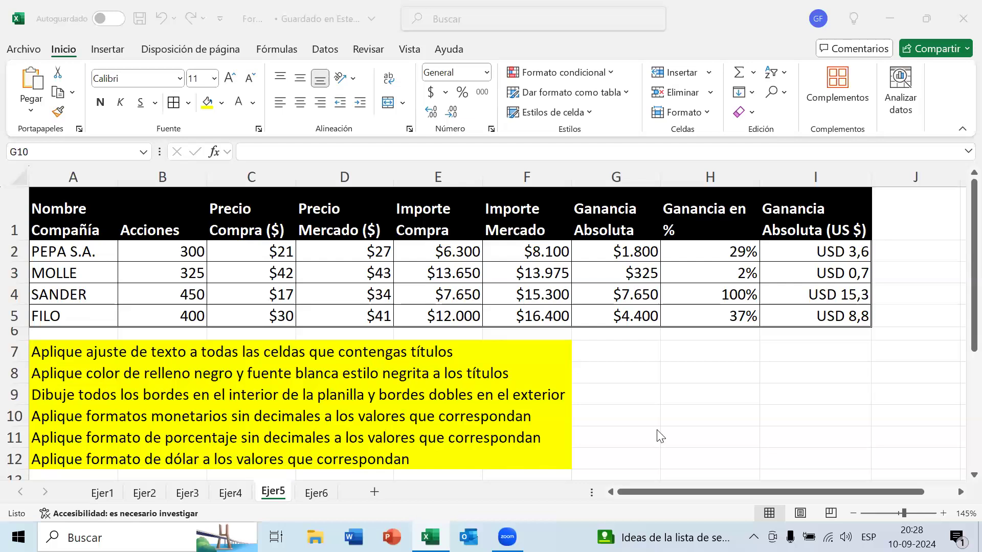
pyautogui.click(714, 373)
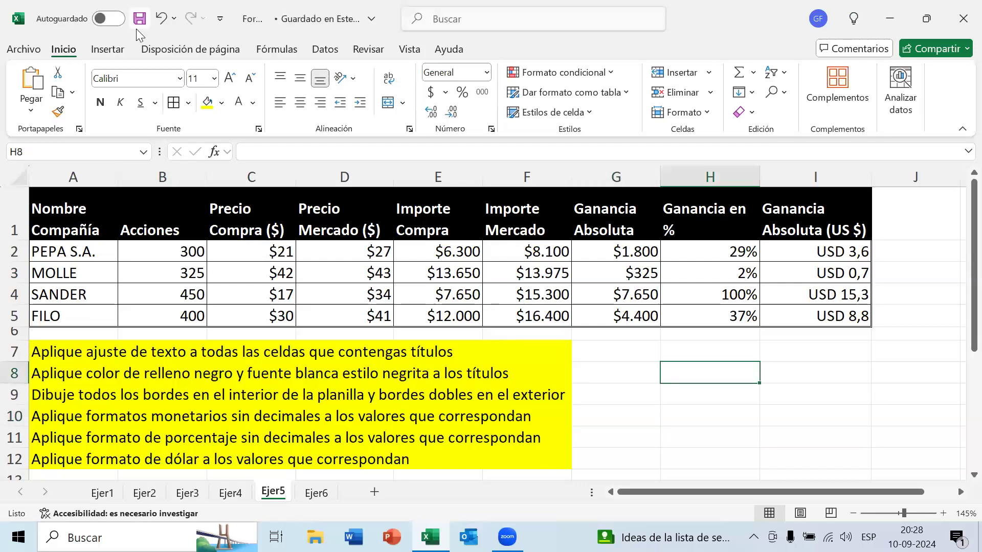
pyautogui.click(137, 26)
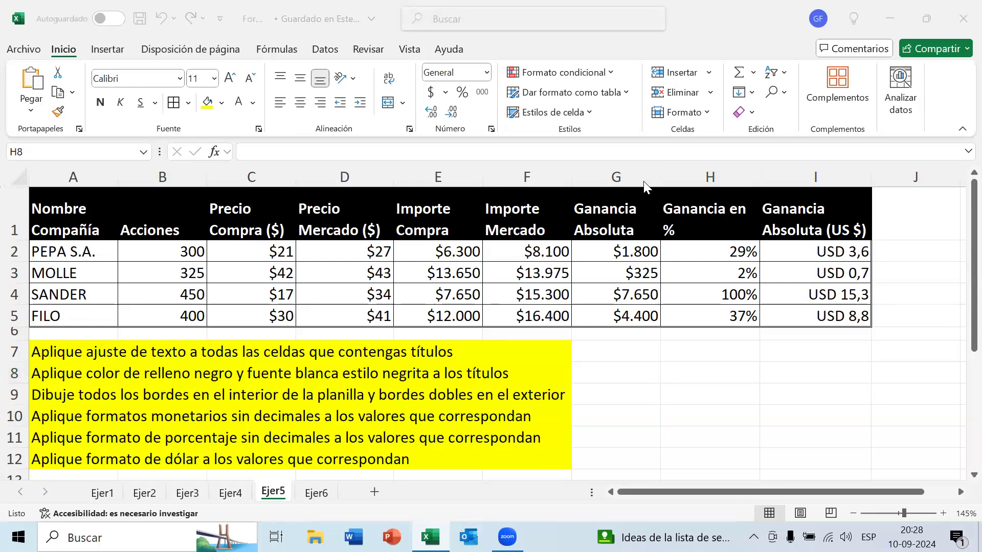
# Open the Ejer6 sheet and review the monetary format instruction in row 7 and the Sueldo $ and Sueldo por Hora $ columns.
pyautogui.click(325, 494)
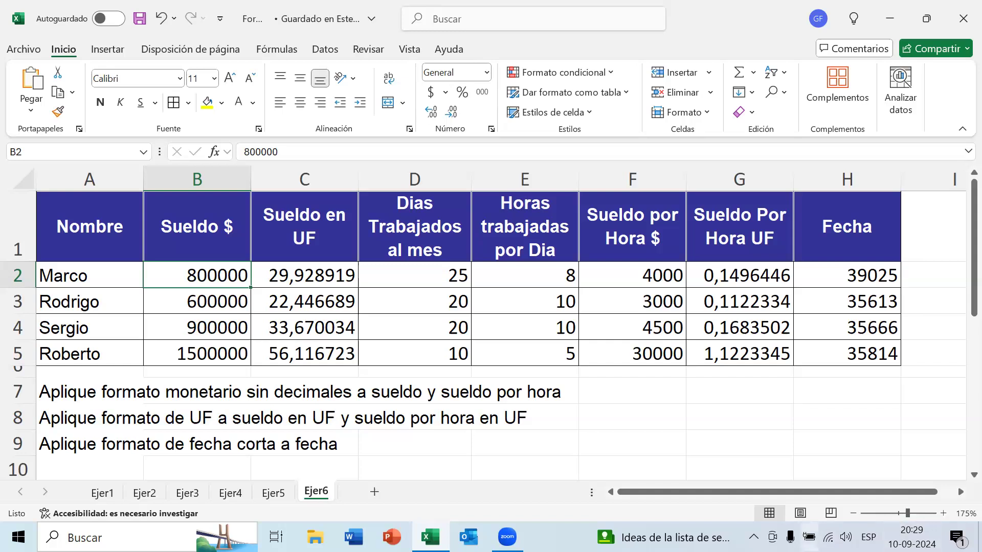
pyautogui.click(19, 395)
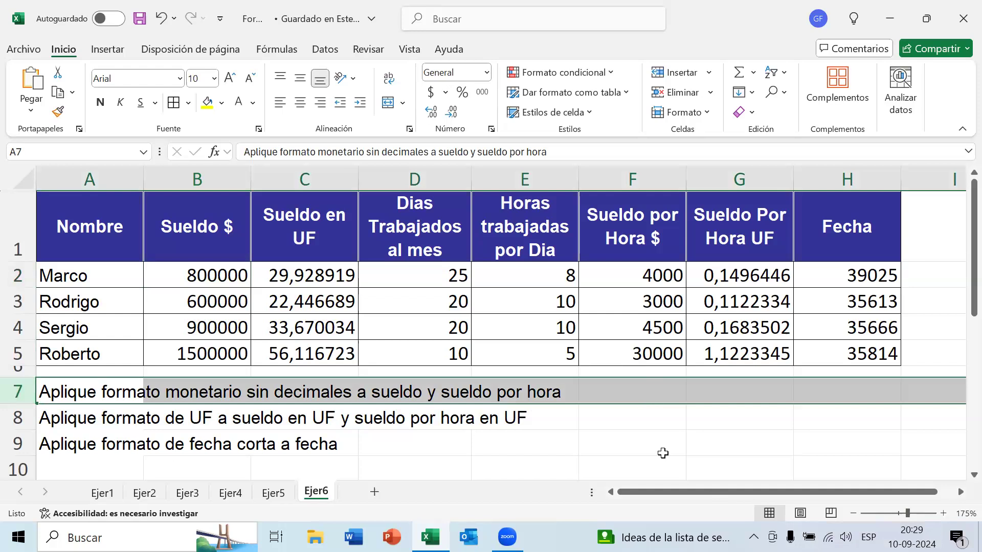
pyautogui.click(683, 433)
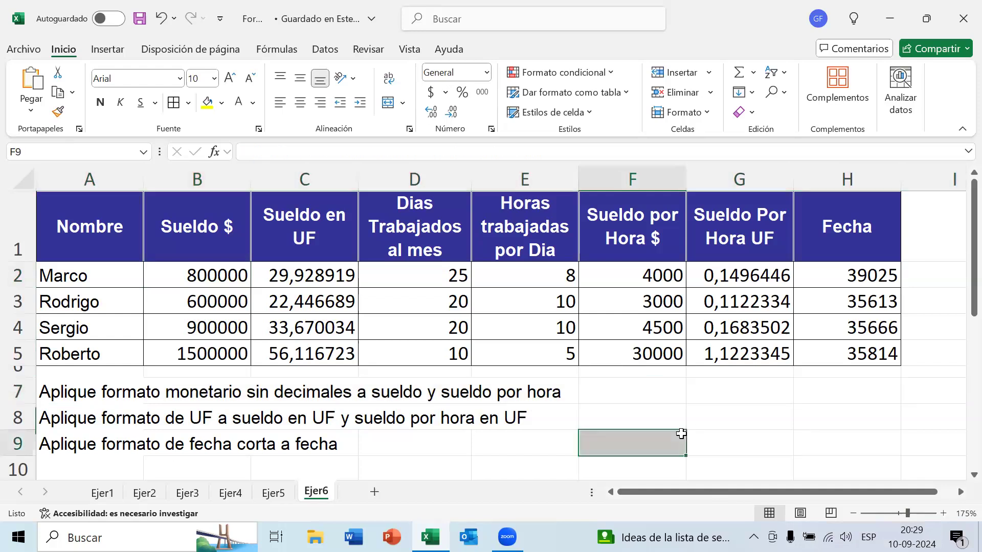
pyautogui.click(216, 180)
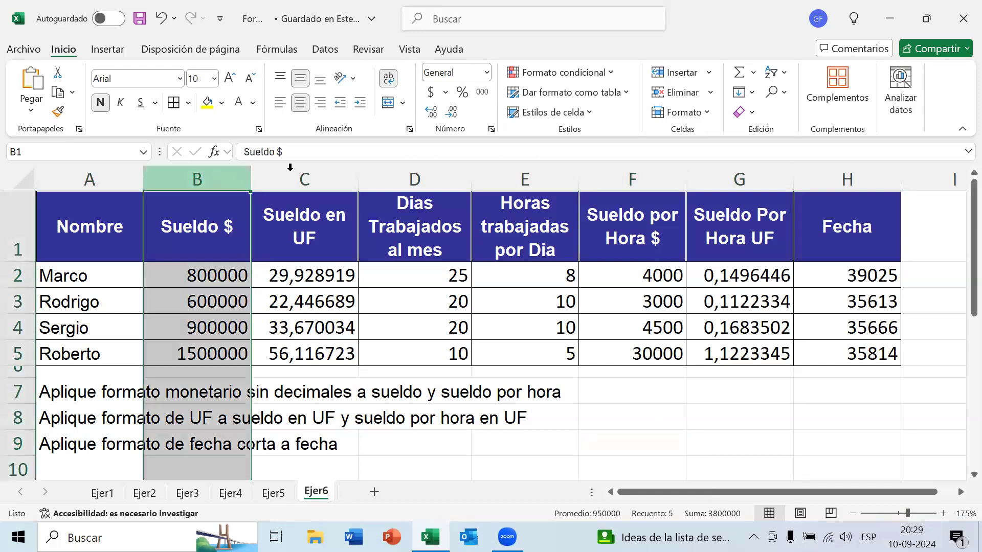
pyautogui.click(651, 176)
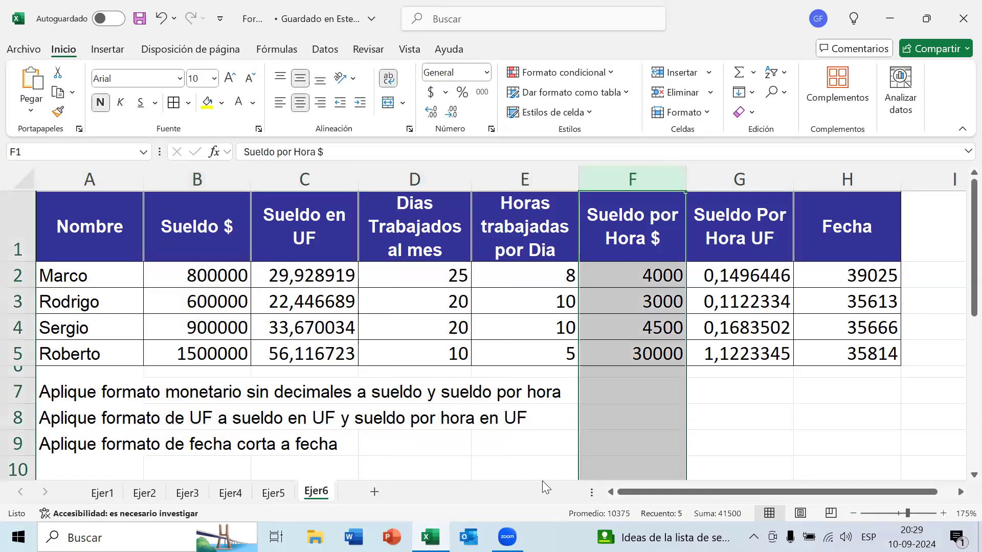
pyautogui.click(428, 425)
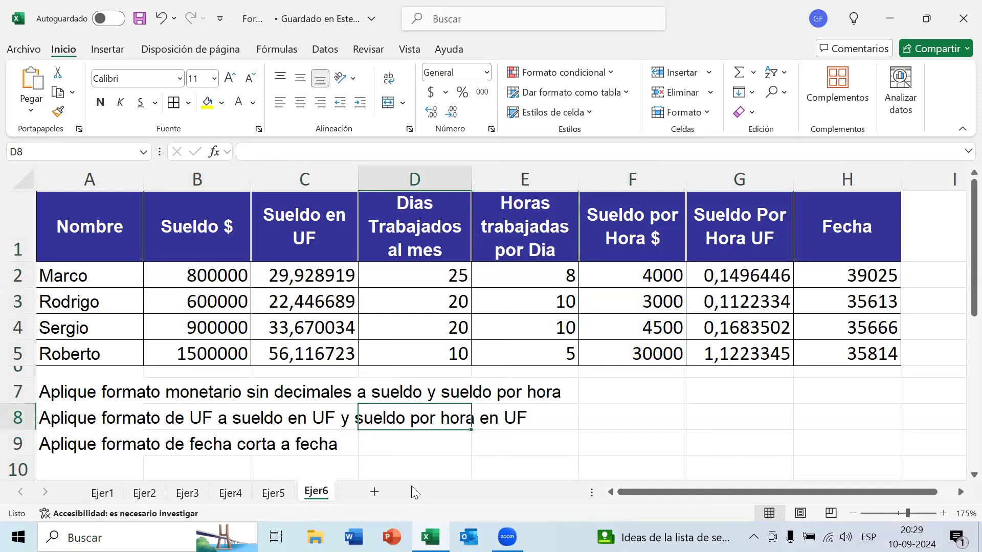
# Apply the Moneda format without decimals to the salaries in B2:B5.
pyautogui.moveTo(229, 275); pyautogui.dragTo(224, 357)
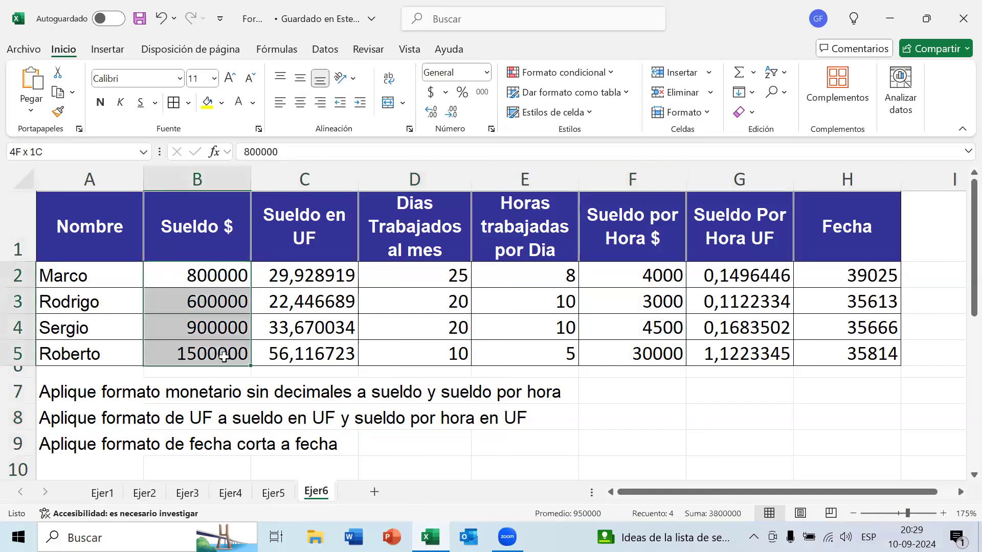
pyautogui.click(487, 72)
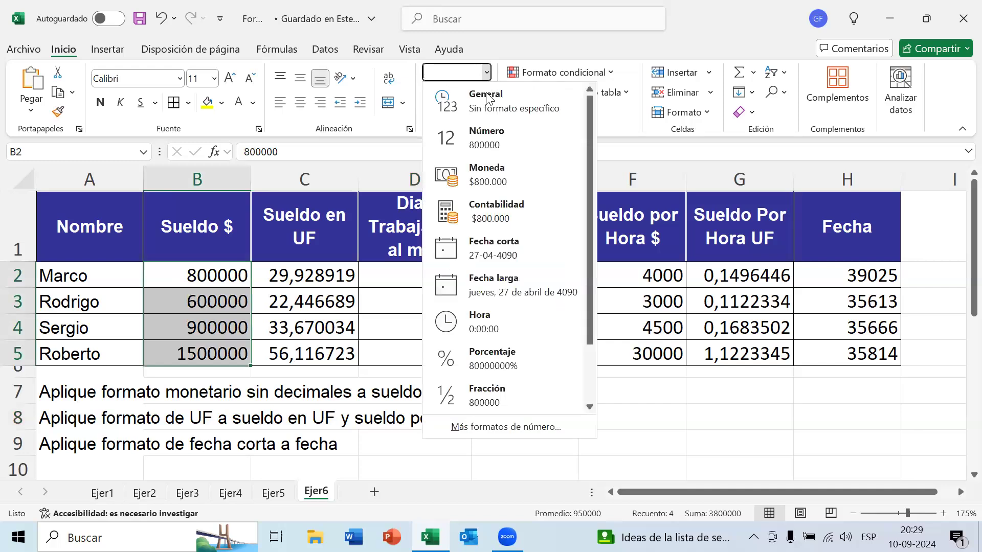
pyautogui.click(486, 171)
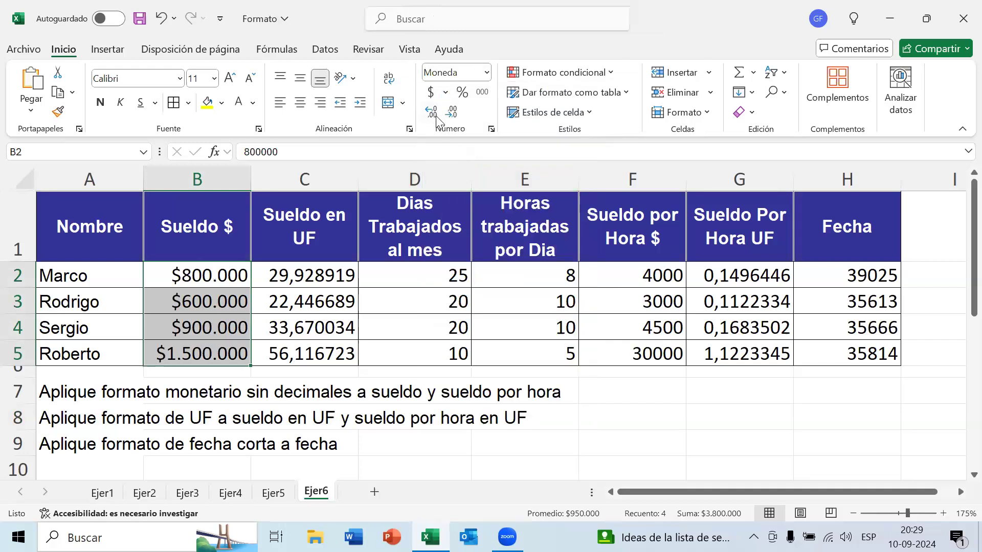
pyautogui.click(458, 117)
pyautogui.click(457, 116)
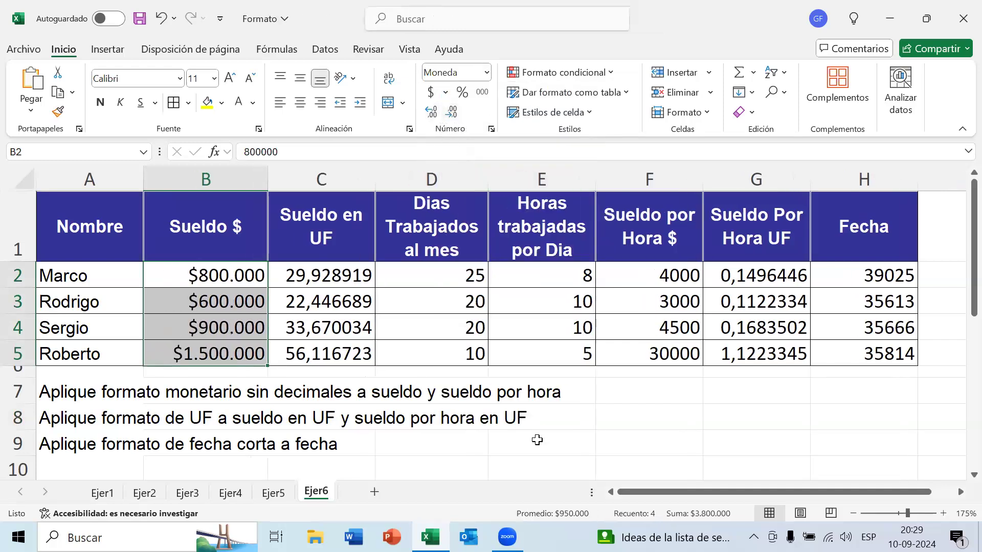
# Apply the Moneda format without decimals to the Sueldo por Hora $ values in F2:F5.
pyautogui.moveTo(656, 281); pyautogui.dragTo(660, 358)
pyautogui.click(487, 73)
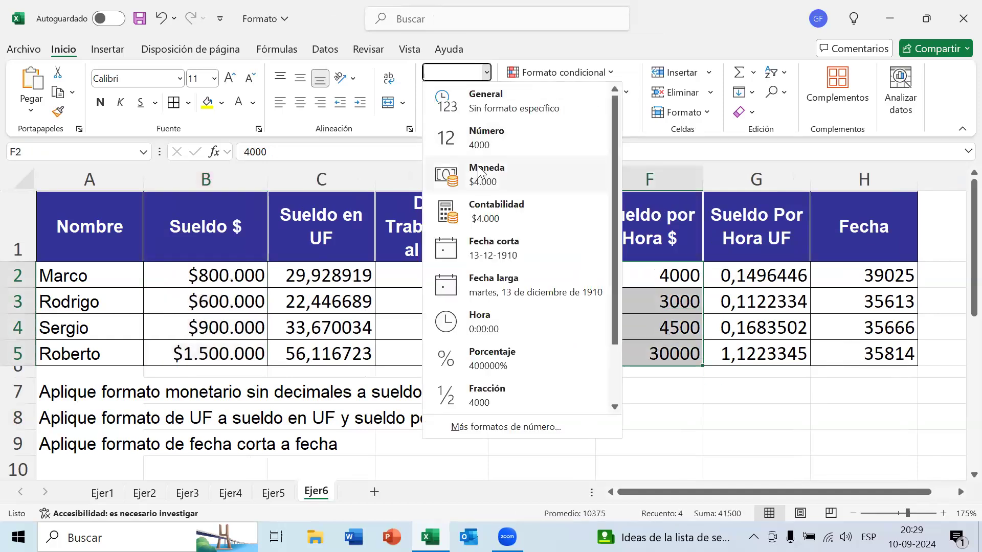
pyautogui.click(483, 171)
pyautogui.click(436, 117)
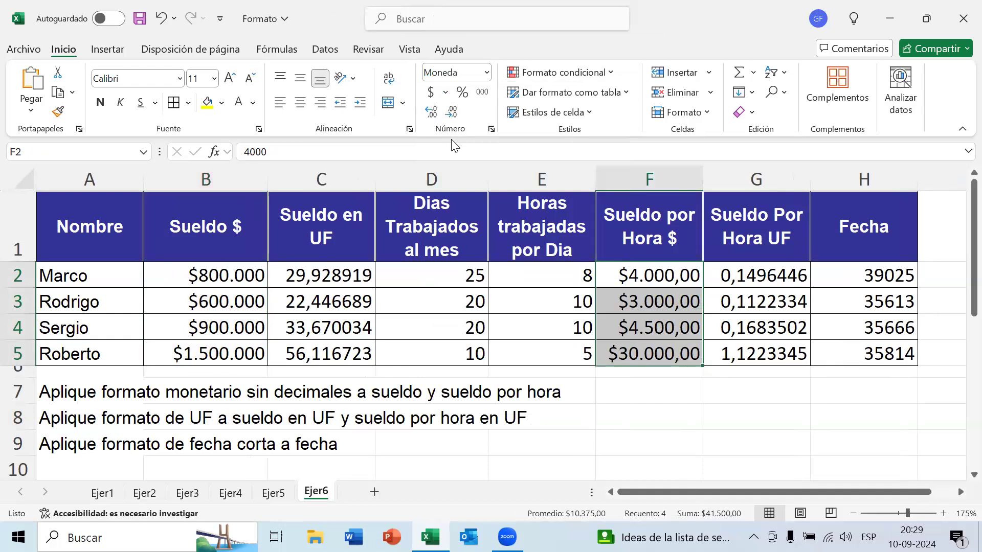
pyautogui.click(451, 112)
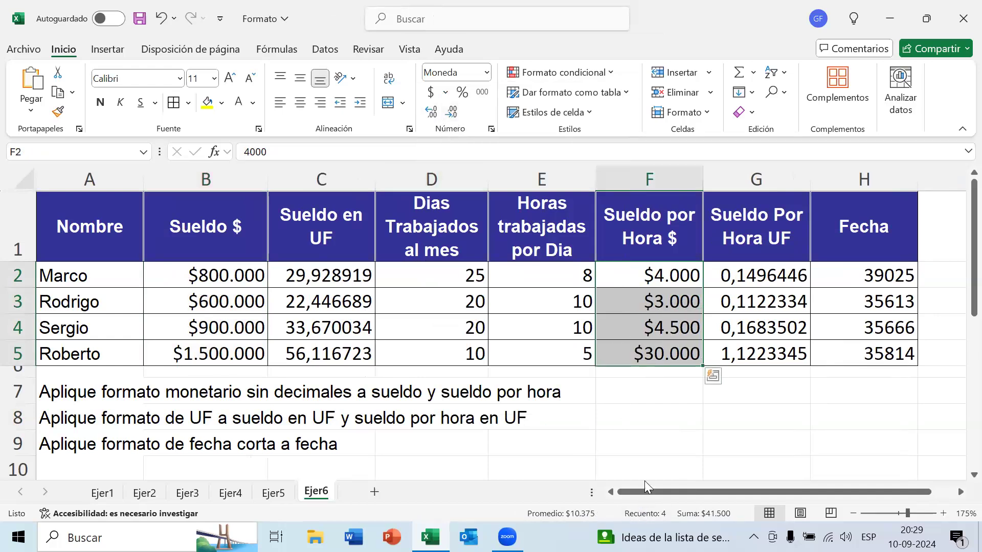
# Undo the Moneda formatting and decimal changes in both the Sueldo $ and Sueldo por Hora $ columns.
pyautogui.click(654, 417)
pyautogui.hotkey('ctrl', 'z')
pyautogui.hotkey('ctrl', 'z')
pyautogui.hotkey('ctrl', 'z')
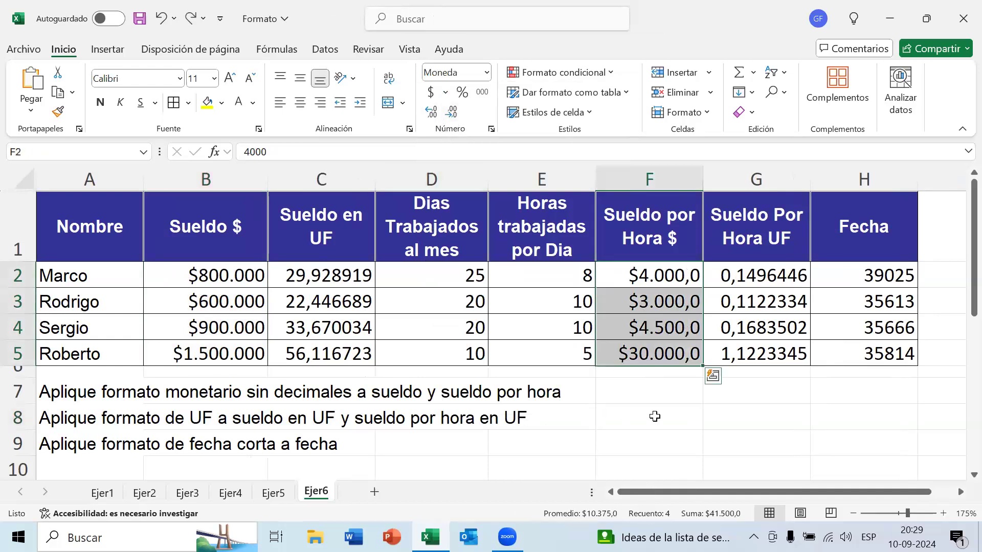
pyautogui.hotkey('ctrl', 'z')
pyautogui.hotkey('ctrl', 'z')
pyautogui.hotkey('ctrl', 'z')
pyautogui.hotkey('ctrl', 'z')
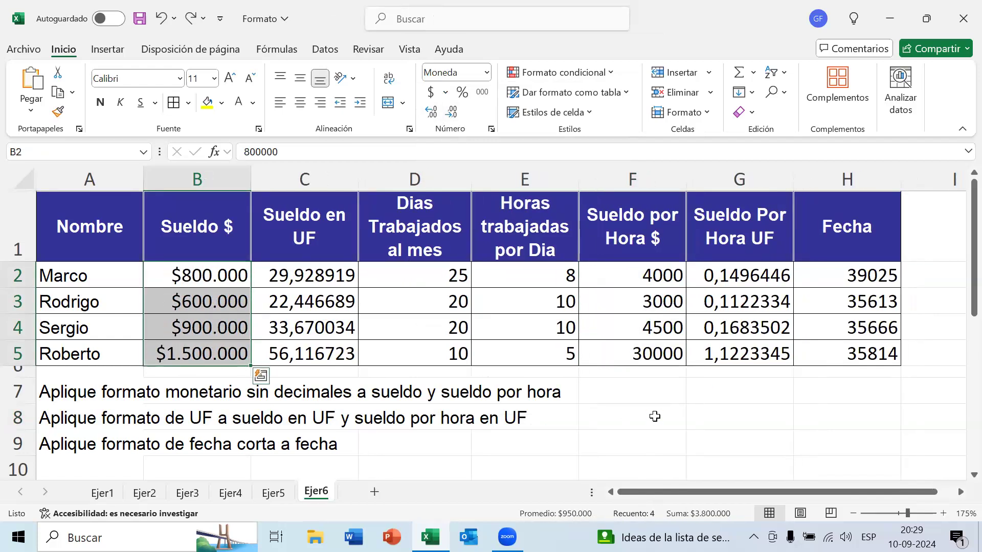
pyautogui.hotkey('ctrl', 'z')
pyautogui.moveTo(682, 436); pyautogui.dragTo(670, 416)
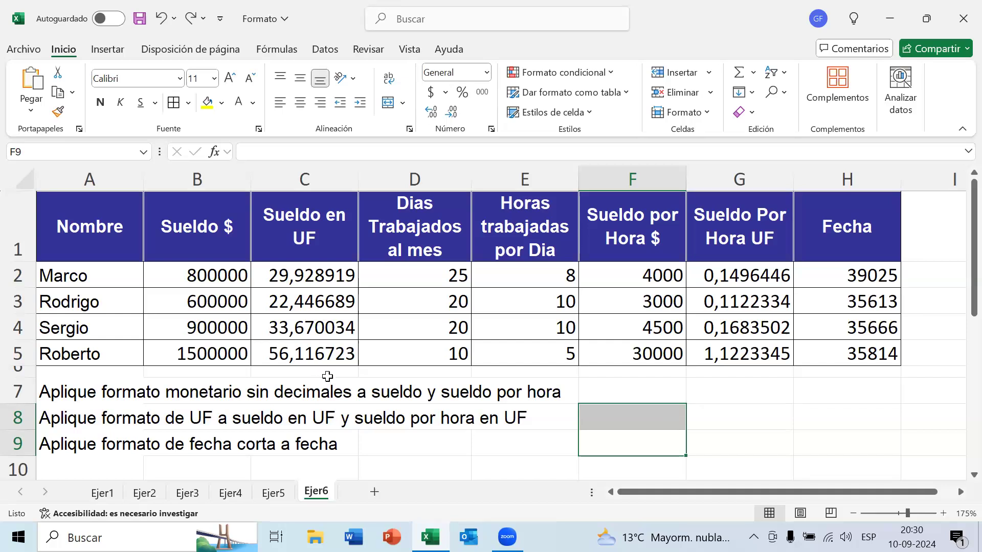
# Select the non-adjacent ranges B2:B5 and F2:F5 together as a multiple selection, and release it.
pyautogui.moveTo(225, 275); pyautogui.dragTo(221, 351)
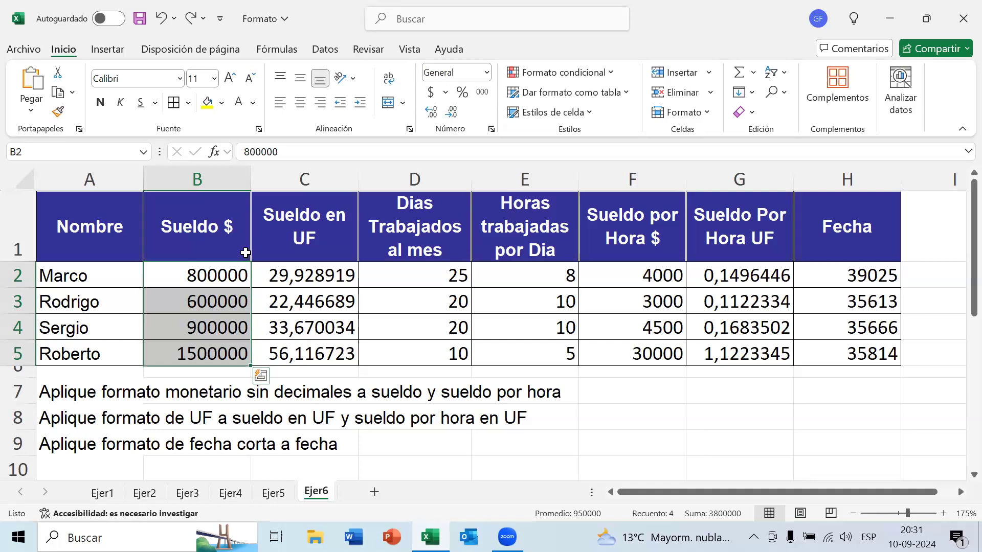
pyautogui.moveTo(234, 275); pyautogui.dragTo(221, 354)
pyautogui.moveTo(647, 275); pyautogui.dragTo(641, 352)
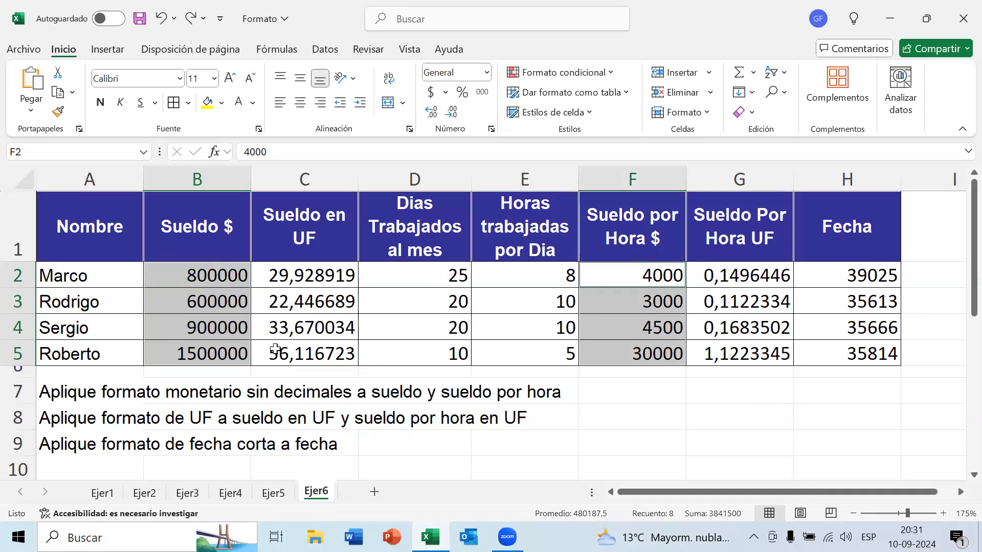
pyautogui.click(287, 333)
# Select the four separate ranges B2:B5, D2:D5, F2:F5 and H2:H5 together, and clear the selection.
pyautogui.moveTo(224, 270); pyautogui.dragTo(220, 356)
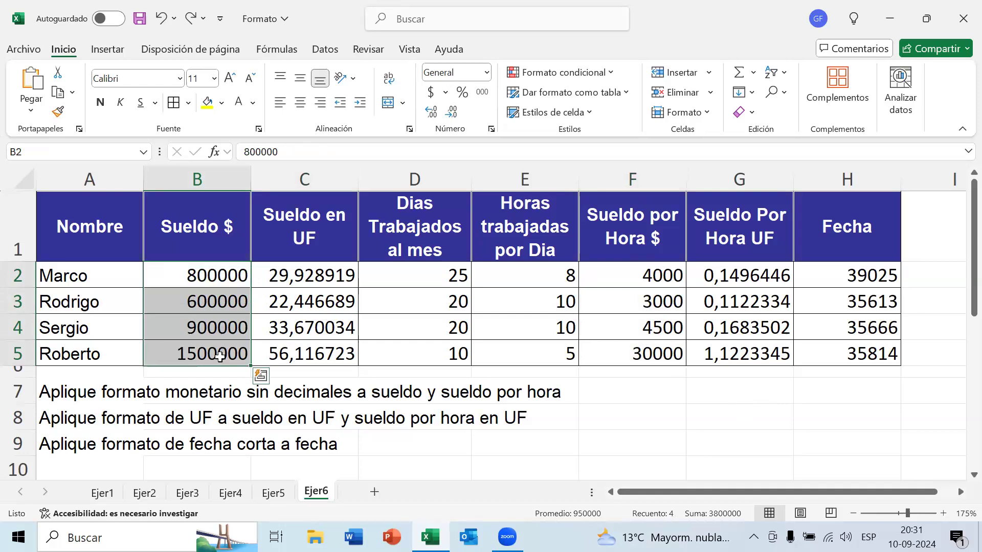
pyautogui.moveTo(433, 279); pyautogui.dragTo(430, 354)
pyautogui.moveTo(640, 274); pyautogui.dragTo(637, 354)
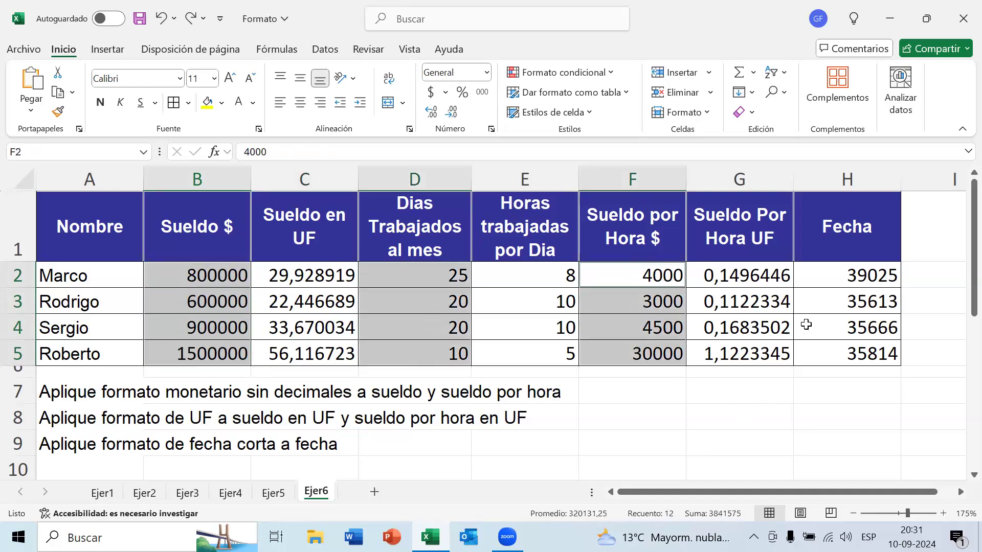
pyautogui.moveTo(841, 282); pyautogui.dragTo(844, 354)
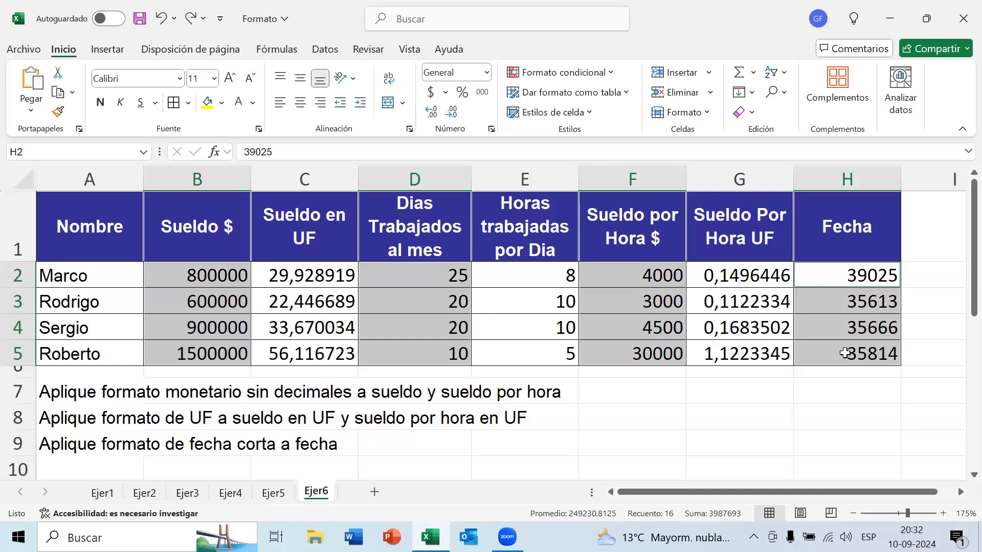
pyautogui.click(671, 439)
# Apply the Moneda format without decimals to B2:B5 and F2:F5 in a single operation.
pyautogui.moveTo(227, 270); pyautogui.dragTo(230, 361)
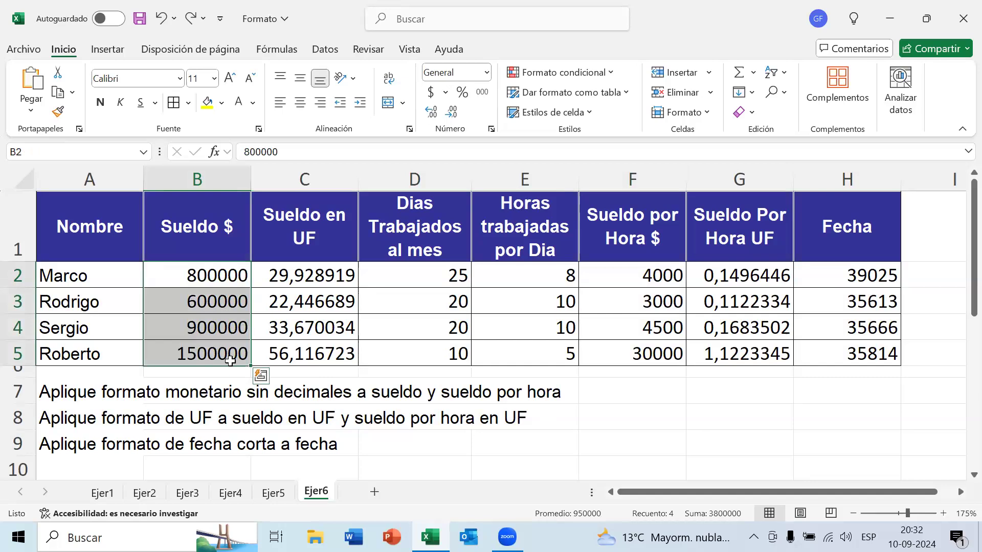
pyautogui.keyDown('ctrl'); pyautogui.click(647, 274); pyautogui.keyUp('ctrl')
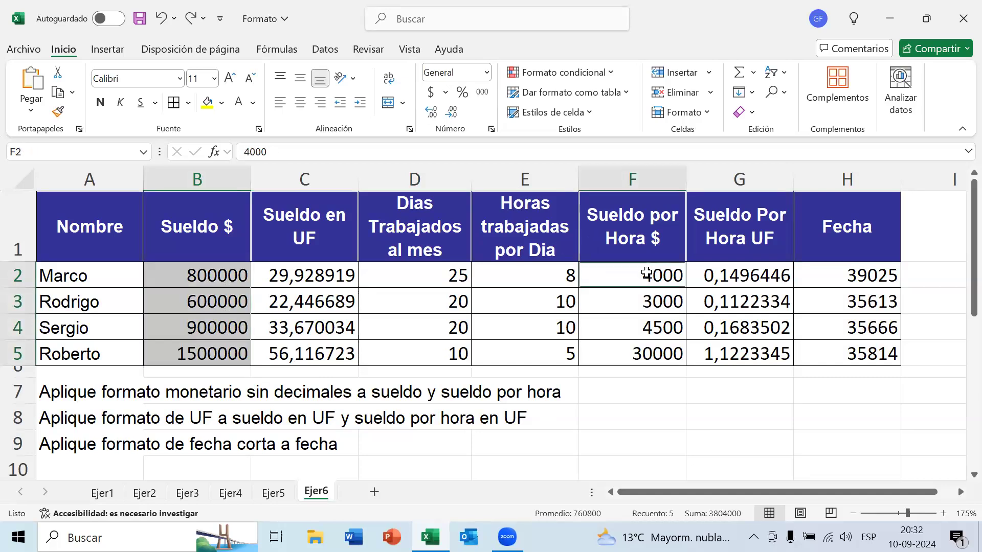
pyautogui.moveTo(647, 274); pyautogui.dragTo(652, 353)
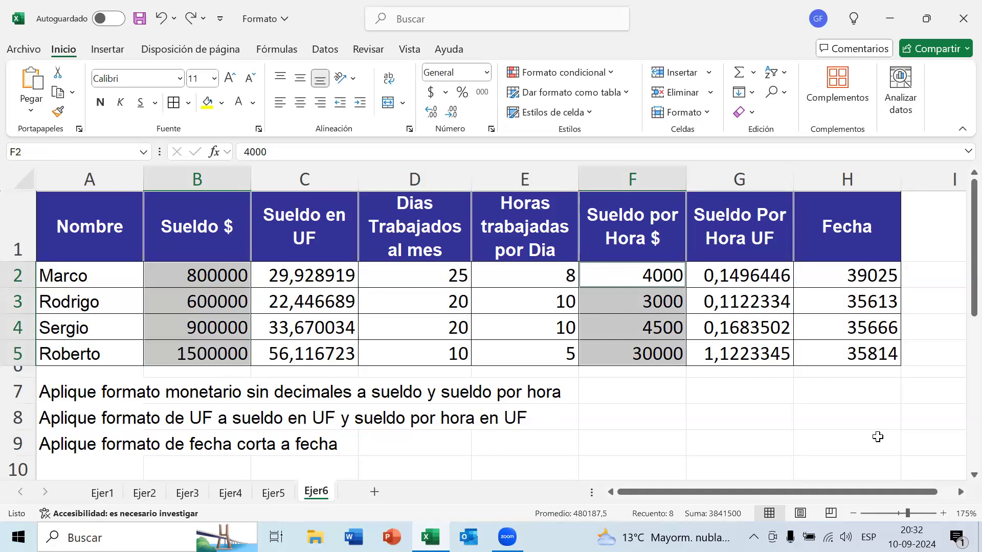
pyautogui.click(486, 73)
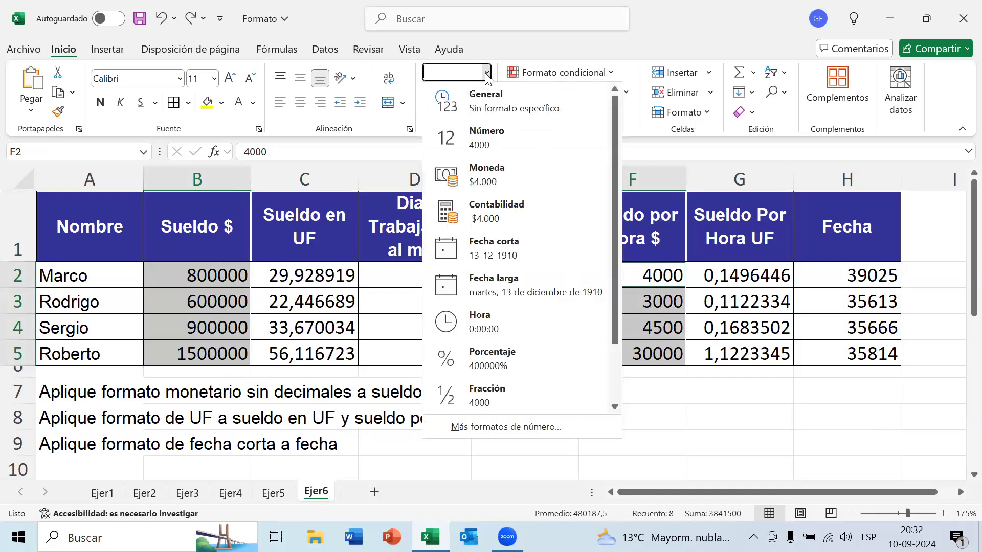
pyautogui.click(487, 170)
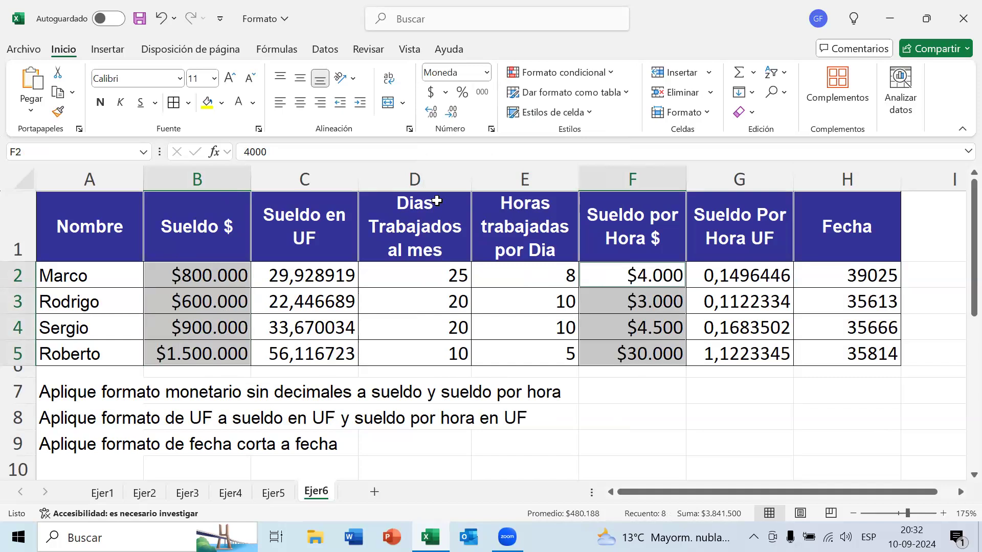
pyautogui.click(438, 114)
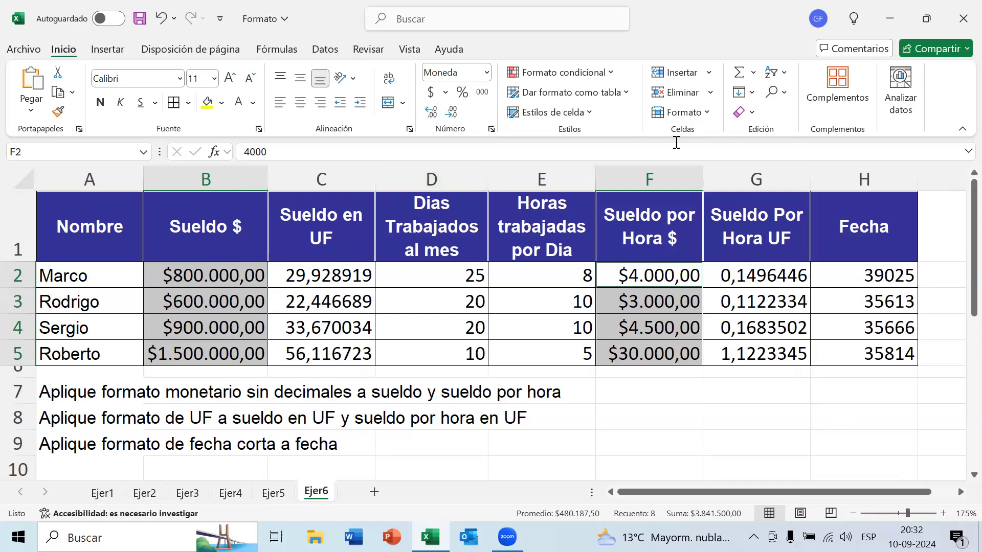
pyautogui.click(452, 112)
pyautogui.click(452, 113)
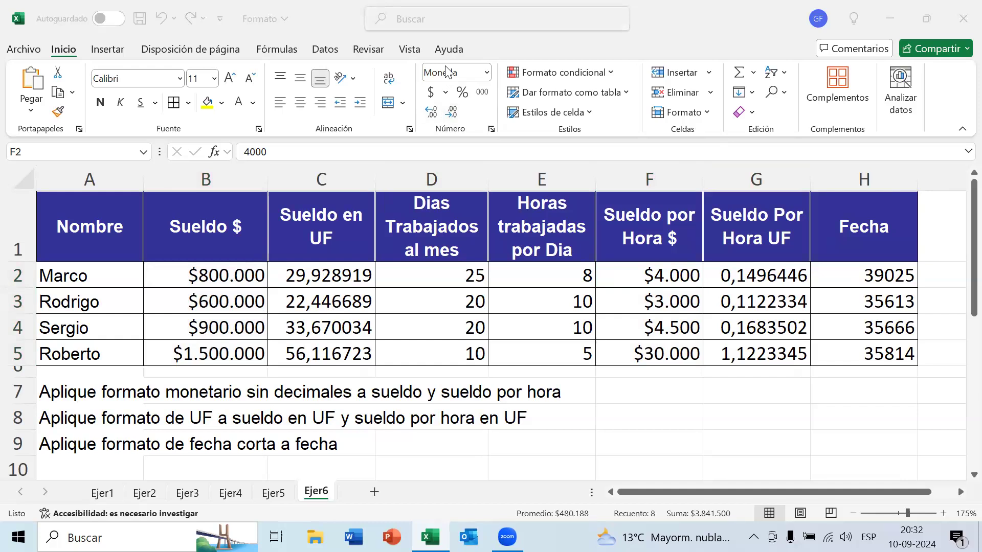
pyautogui.click(630, 370)
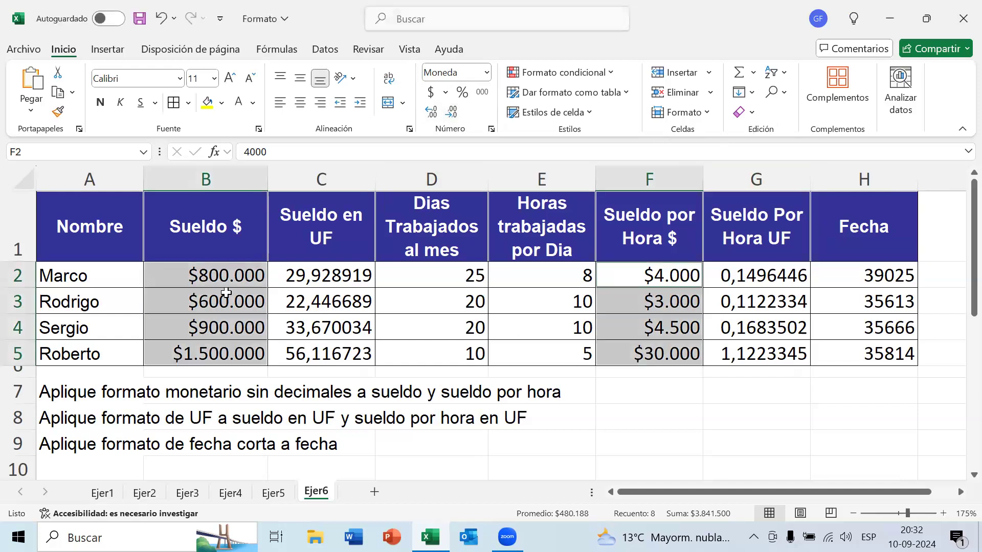
# Review the currency format of the salaries in B2:B5 and of the hourly pay in F2:F5.
pyautogui.click(325, 321)
pyautogui.moveTo(247, 267); pyautogui.dragTo(245, 359)
pyautogui.moveTo(655, 280); pyautogui.dragTo(664, 379)
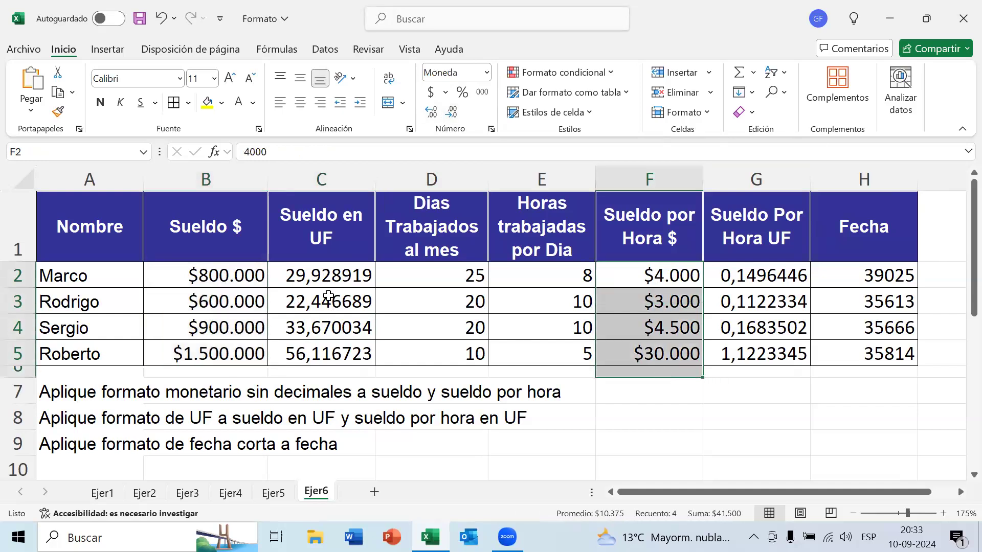
pyautogui.moveTo(254, 266); pyautogui.dragTo(245, 350)
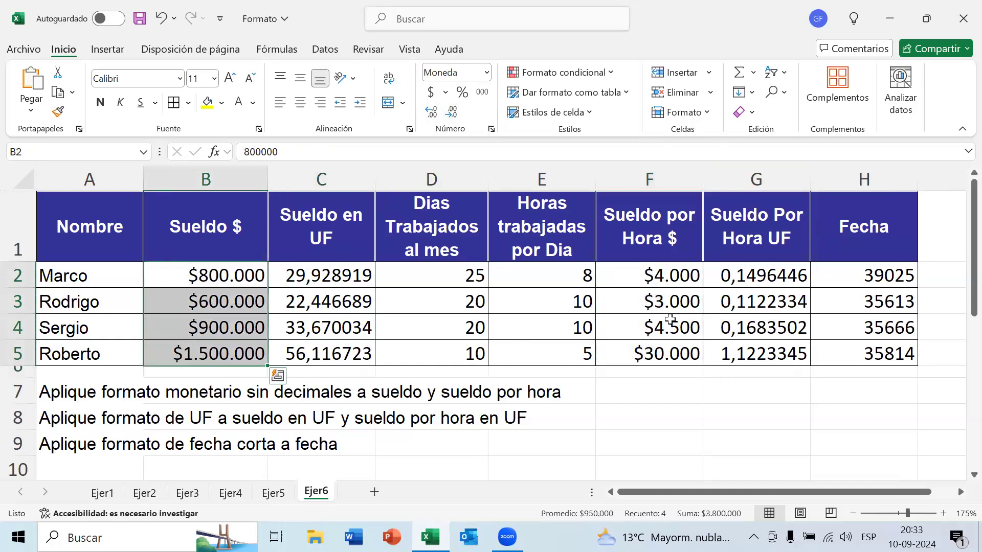
pyautogui.moveTo(667, 269); pyautogui.dragTo(665, 354)
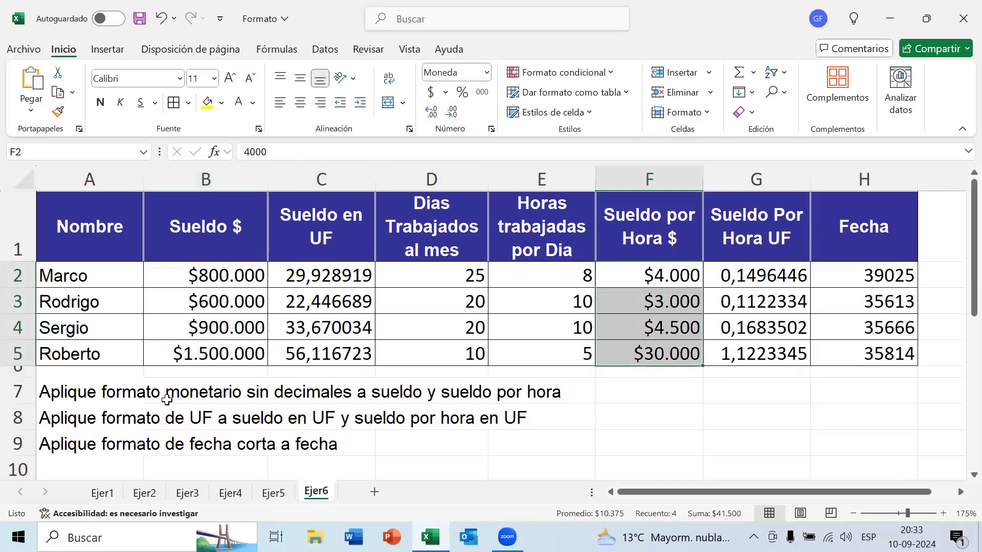
# Mark the monetary format instruction in A7:E7 as done with a yellow fill.
pyautogui.moveTo(69, 394); pyautogui.dragTo(563, 395)
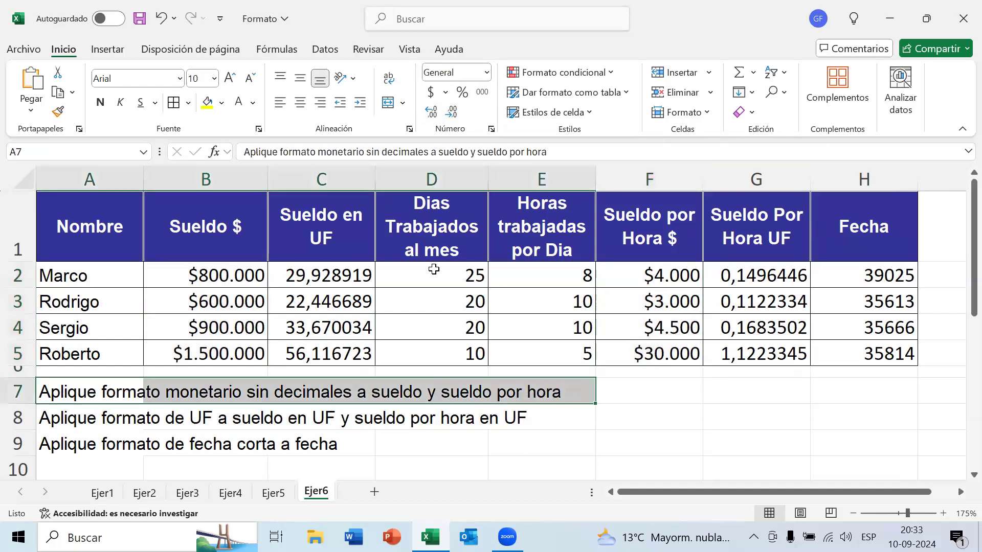
pyautogui.click(208, 104)
pyautogui.click(427, 417)
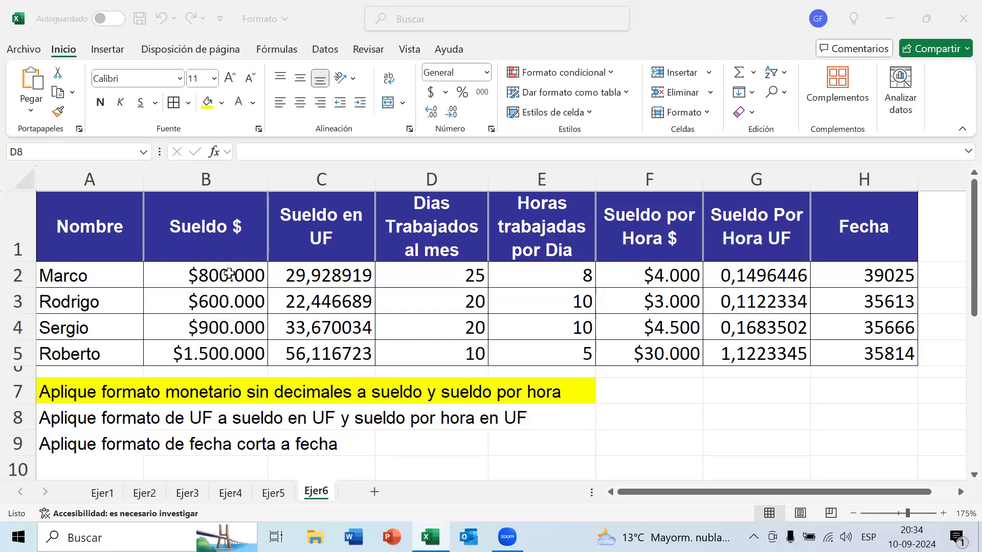
# Select the Sueldo $ values in B2:B5 together with the Sueldo por Hora $ values in F2:F5 to examine their number format.
pyautogui.click(228, 273)
pyautogui.moveTo(228, 274); pyautogui.dragTo(234, 354)
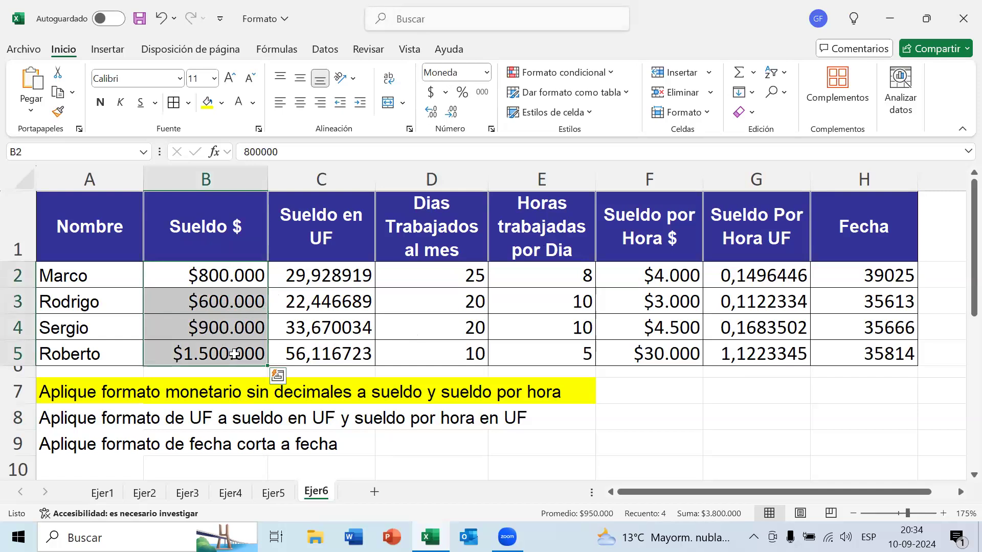
pyautogui.moveTo(250, 270); pyautogui.dragTo(247, 348)
pyautogui.moveTo(655, 275); pyautogui.dragTo(656, 353)
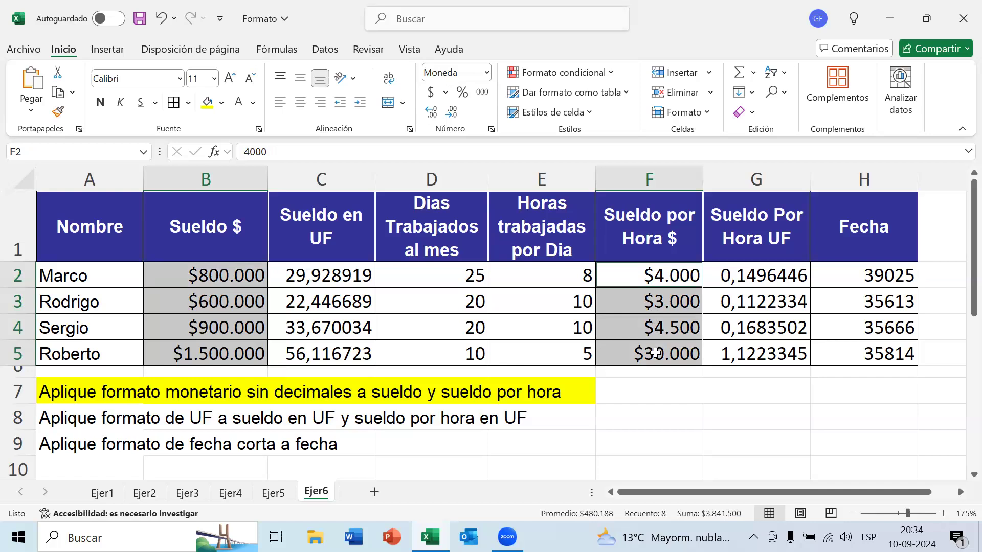
pyautogui.click(446, 82)
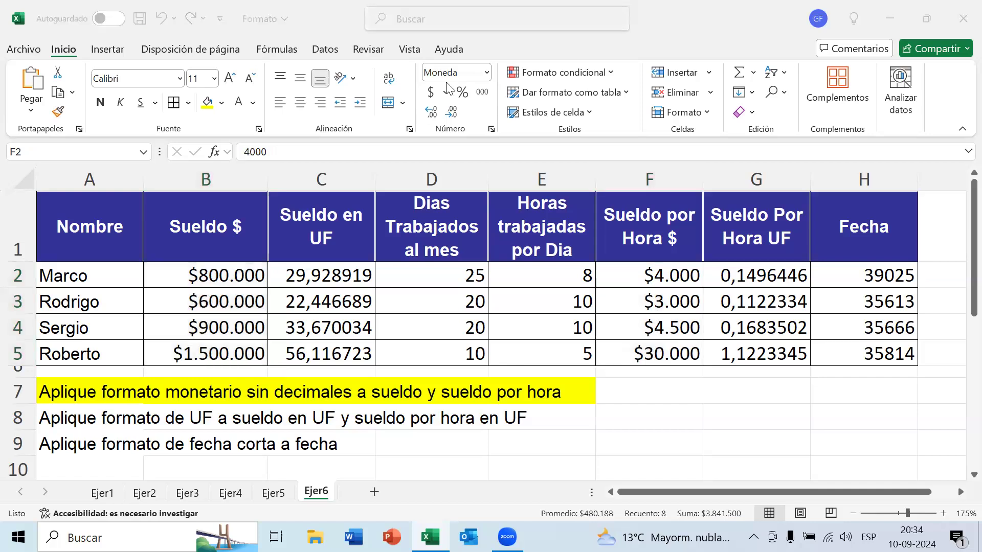
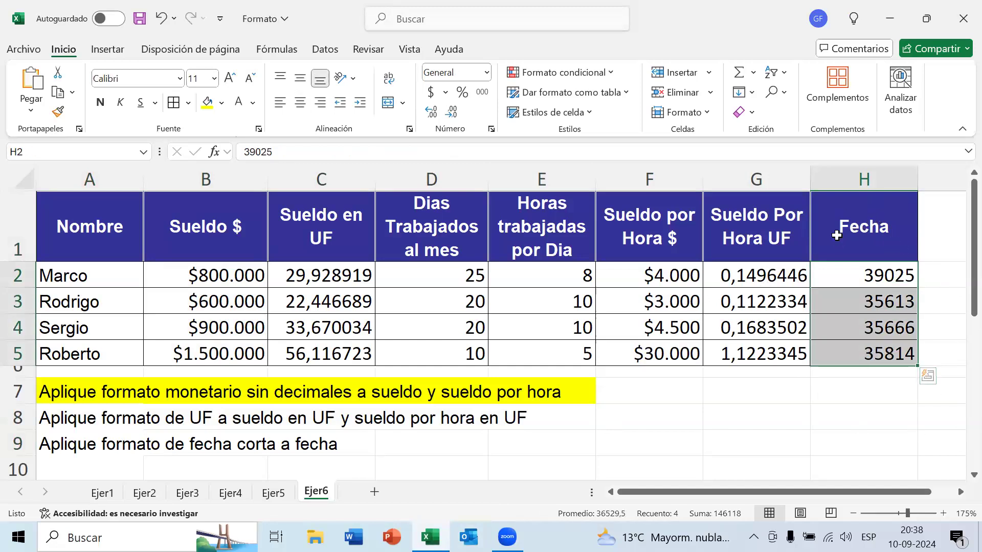
# Apply the Fecha corta format to the Fecha values in H2:H5 and mark the instruction in A9:E9 with a yellow fill.
pyautogui.click(488, 70)
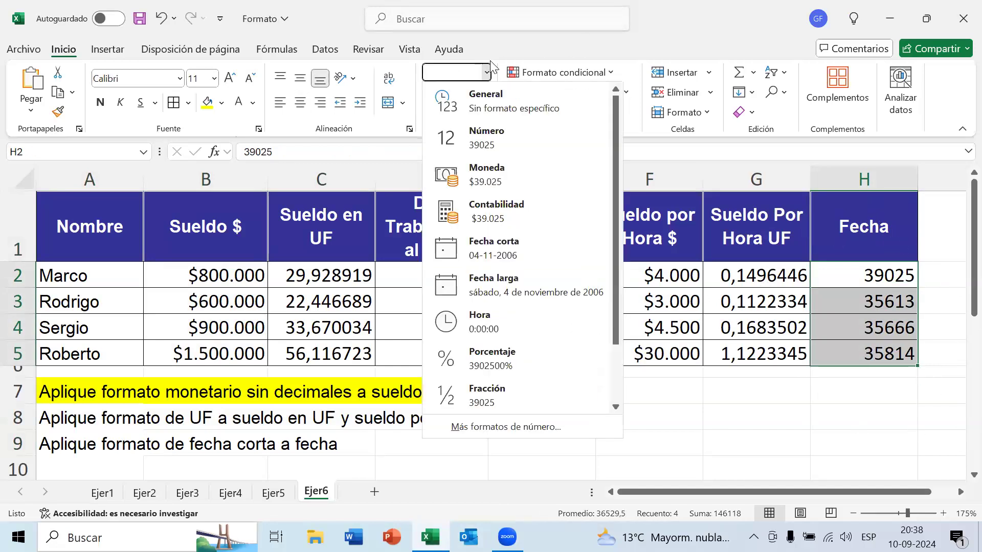
pyautogui.click(527, 244)
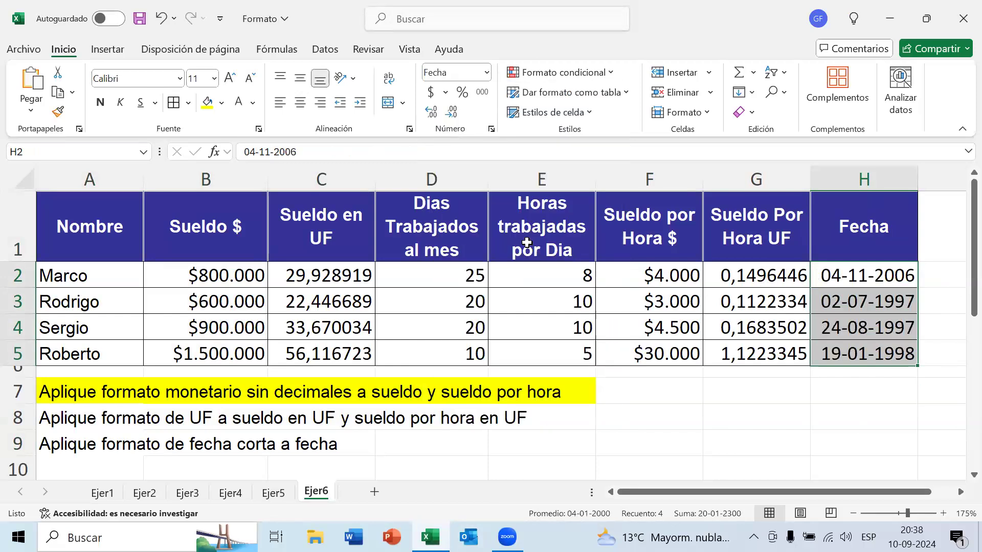
pyautogui.moveTo(95, 448); pyautogui.dragTo(506, 450)
pyautogui.click(207, 102)
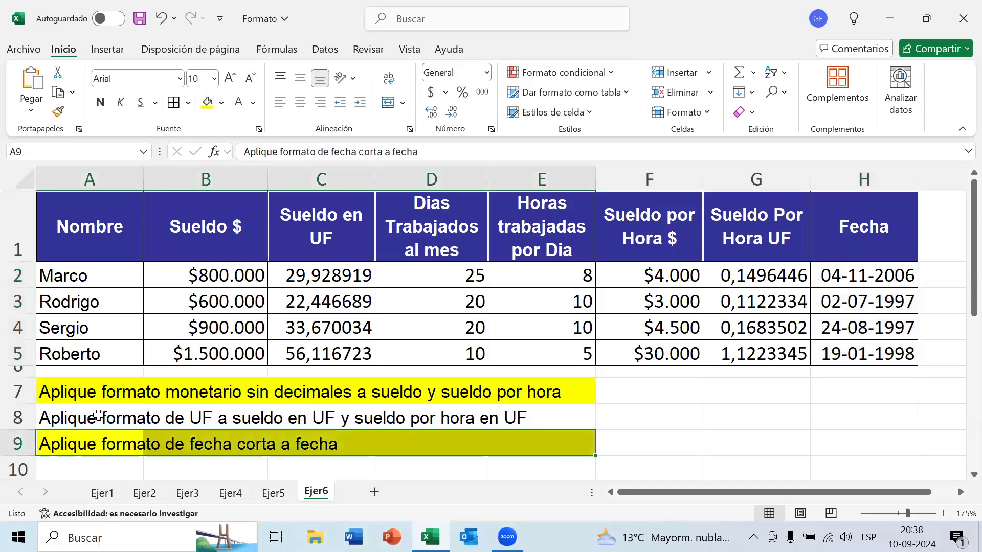
pyautogui.click(18, 417)
pyautogui.click(721, 416)
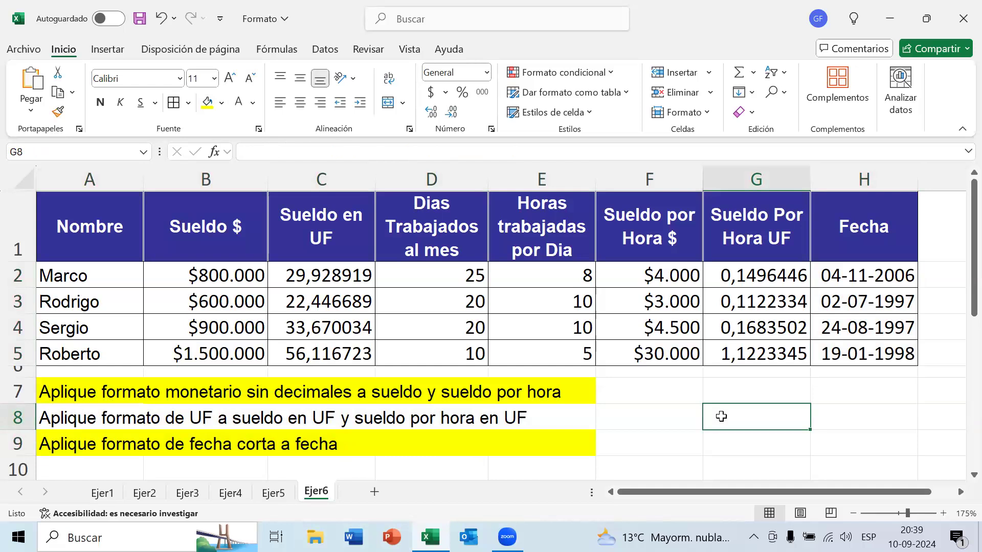
pyautogui.click(910, 132)
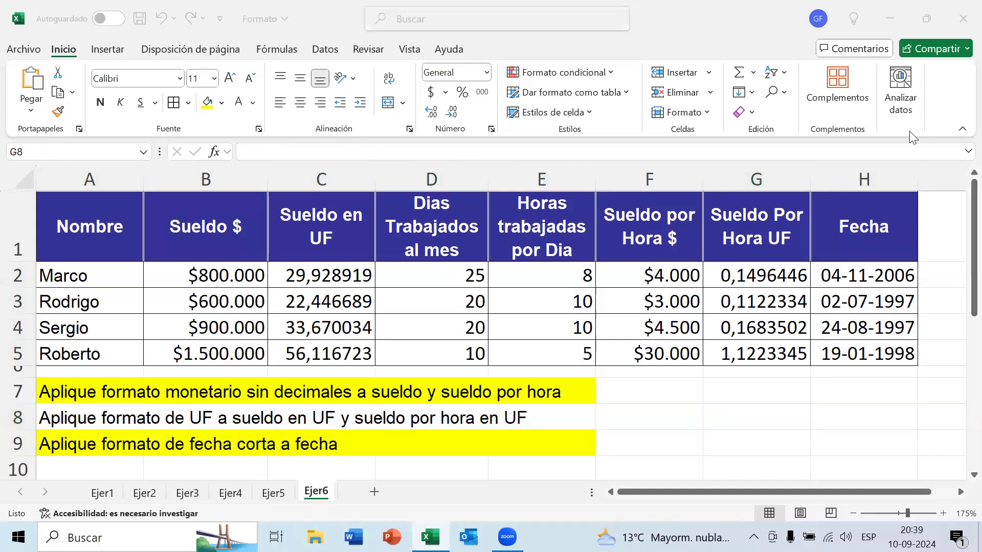
# Narrow the Fecha column H until it is too small for its dates.
pyautogui.click(771, 422)
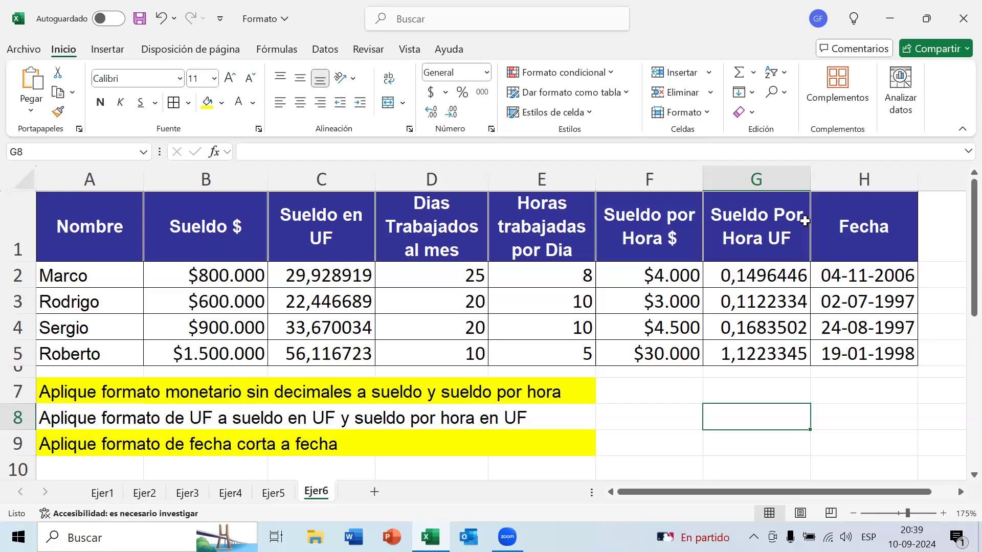
pyautogui.moveTo(918, 182); pyautogui.dragTo(897, 187)
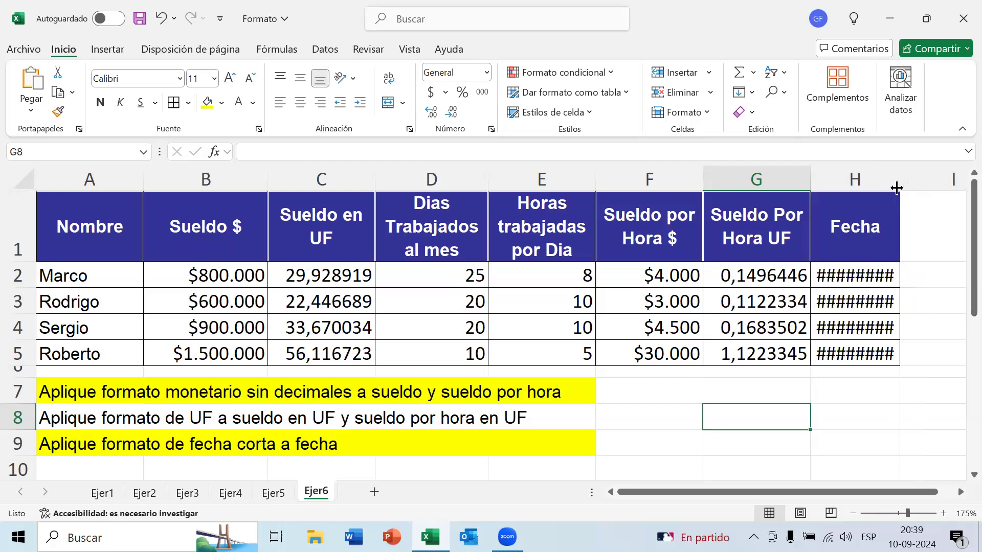
# AutoFit the width of the Fecha column H to its dates.
pyautogui.click(865, 176)
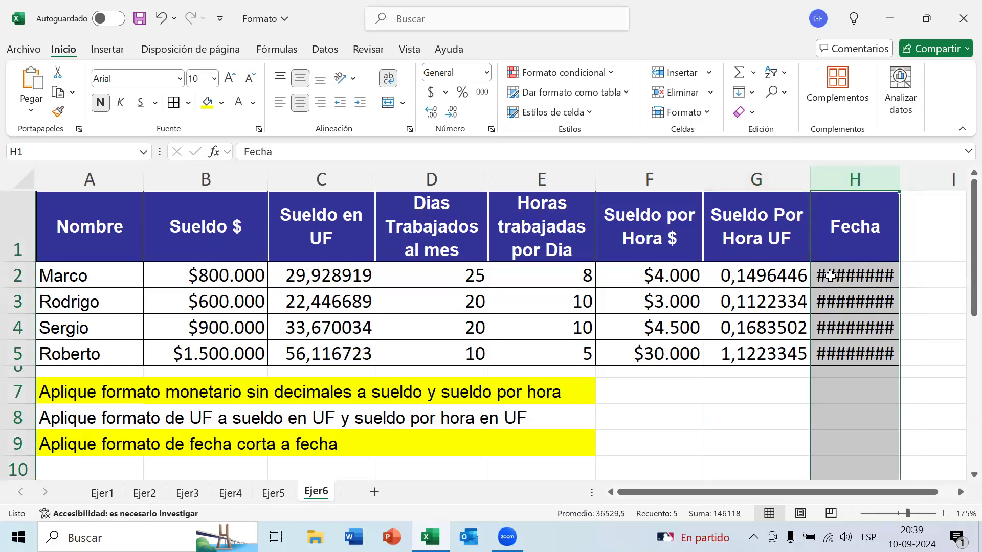
pyautogui.doubleClick(900, 176)
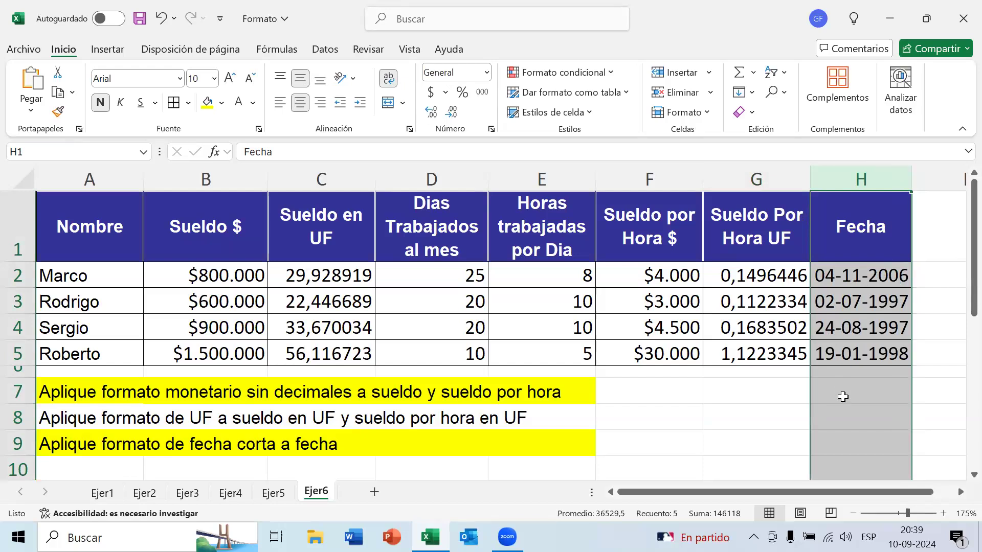
pyautogui.click(842, 397)
# Enter the sample date 10-09-2024 in the empty cell J2, beyond the salary table.
pyautogui.hscroll(4, 644, 273)
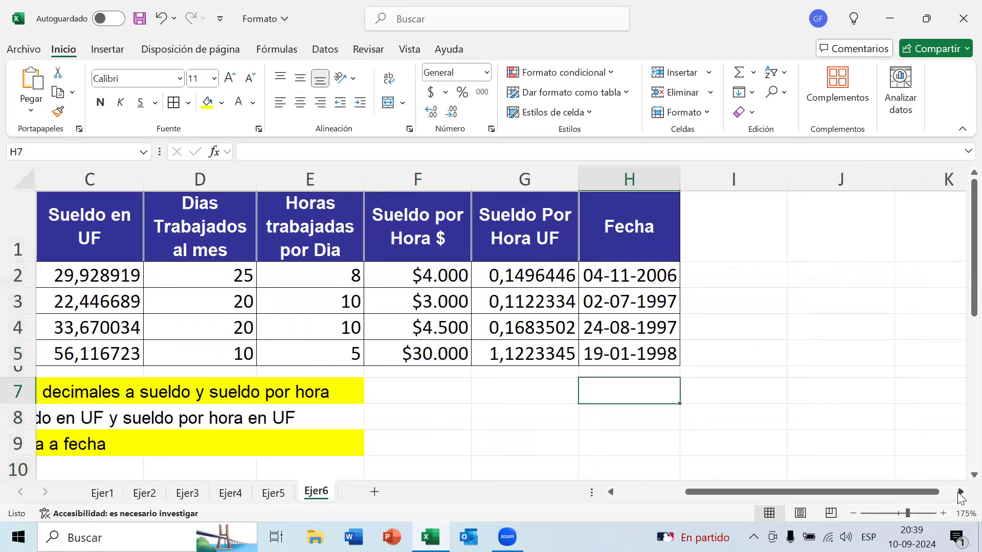
pyautogui.click(653, 269)
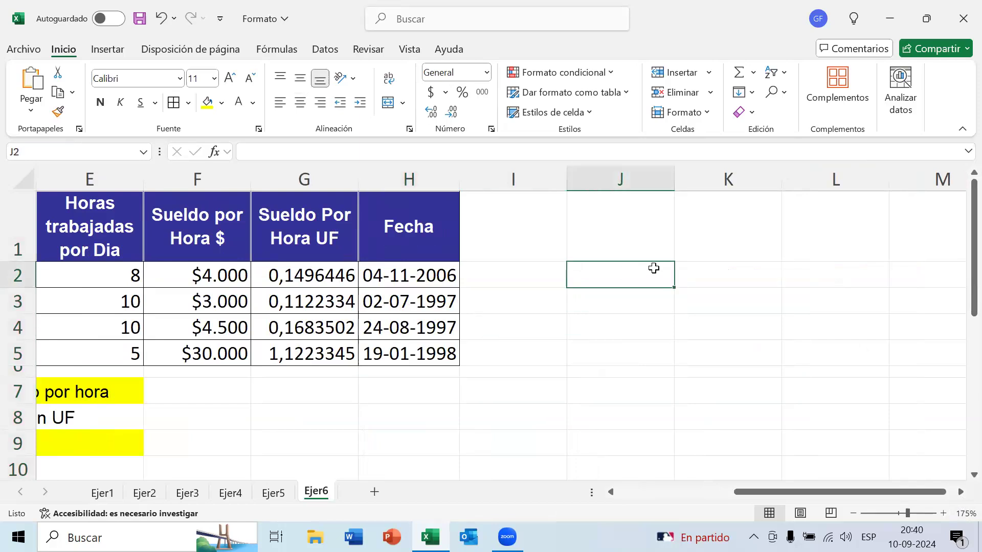
pyautogui.write('10-0')
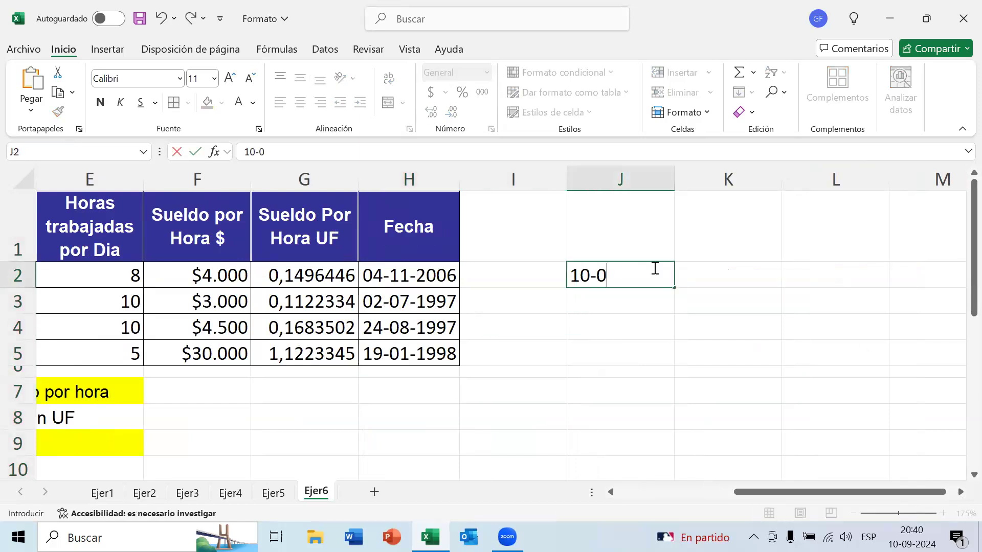
pyautogui.write('9-2024')
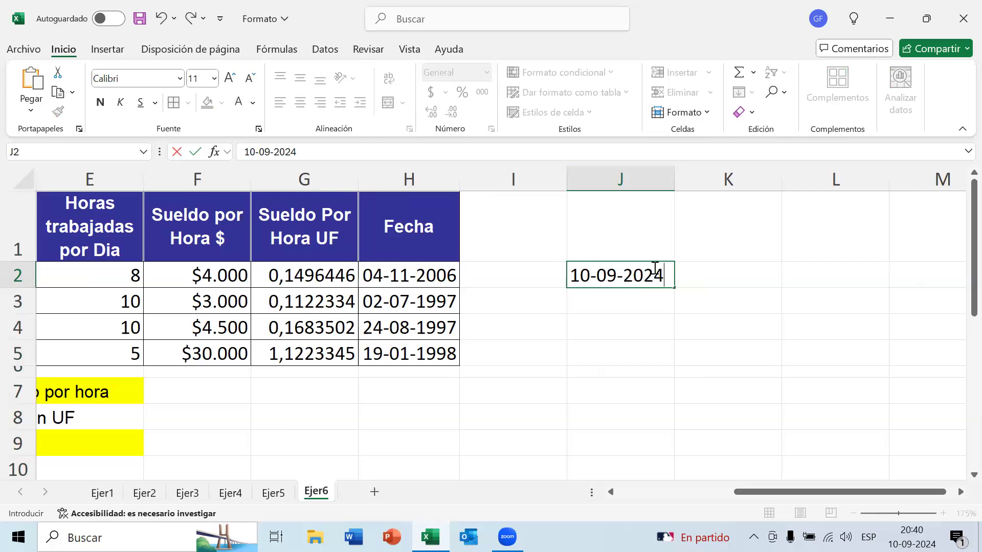
pyautogui.press('Return')
# Widen column J and apply the General number format to the date in J2.
pyautogui.moveTo(674, 179); pyautogui.dragTo(784, 184)
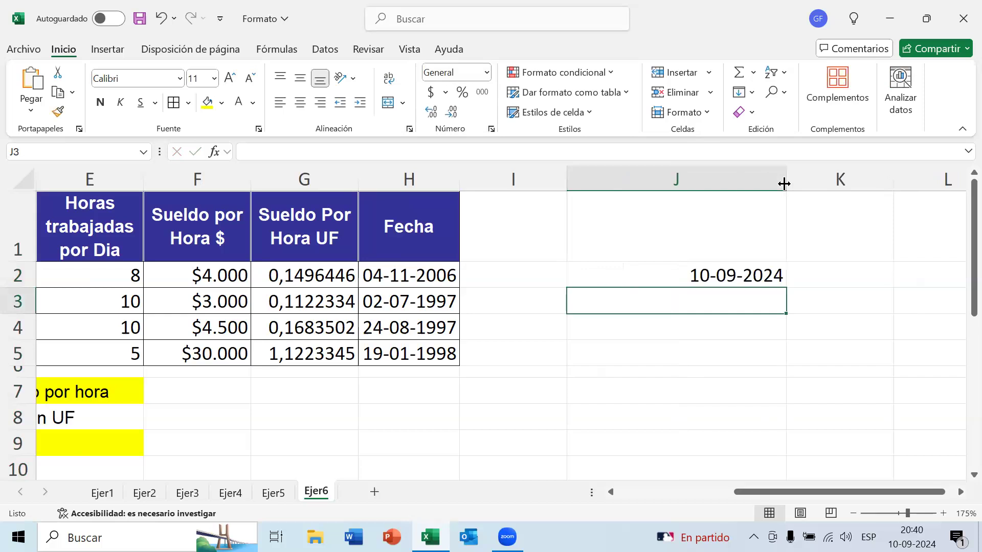
pyautogui.press('Up')
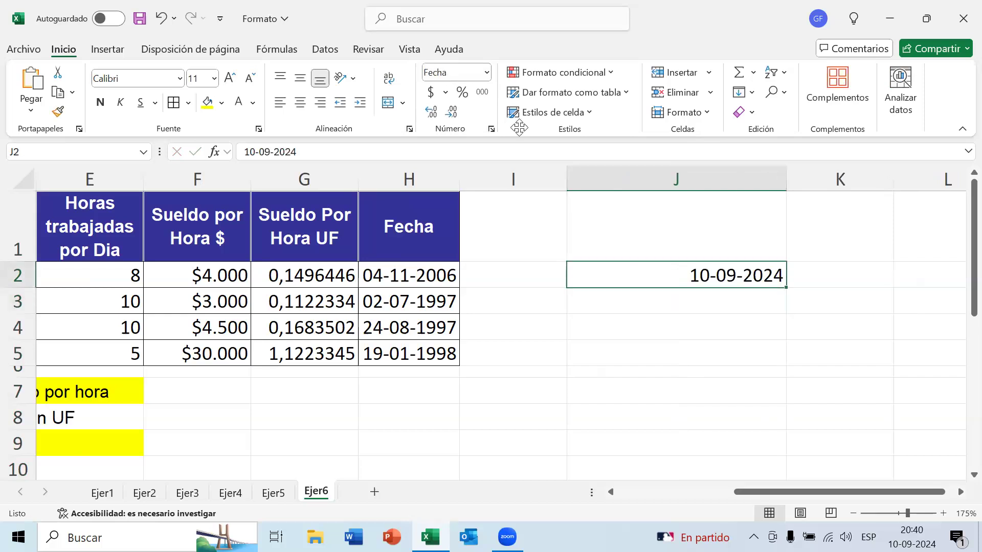
pyautogui.hotkey('ctrl', 'shift', '~')
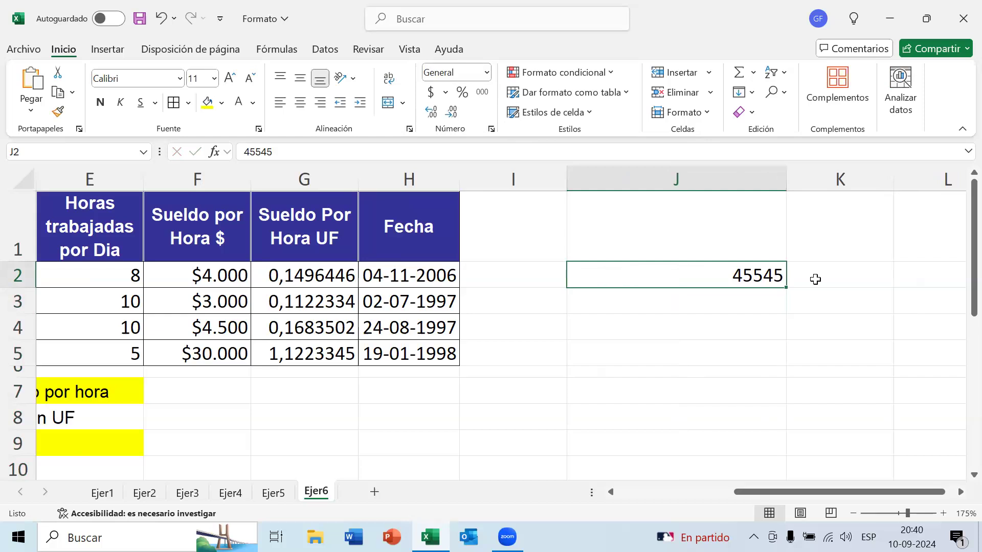
# Clear the sample value from J2 and narrow column J back to about its earlier width.
pyautogui.press('Delete')
pyautogui.moveTo(786, 180); pyautogui.dragTo(673, 203)
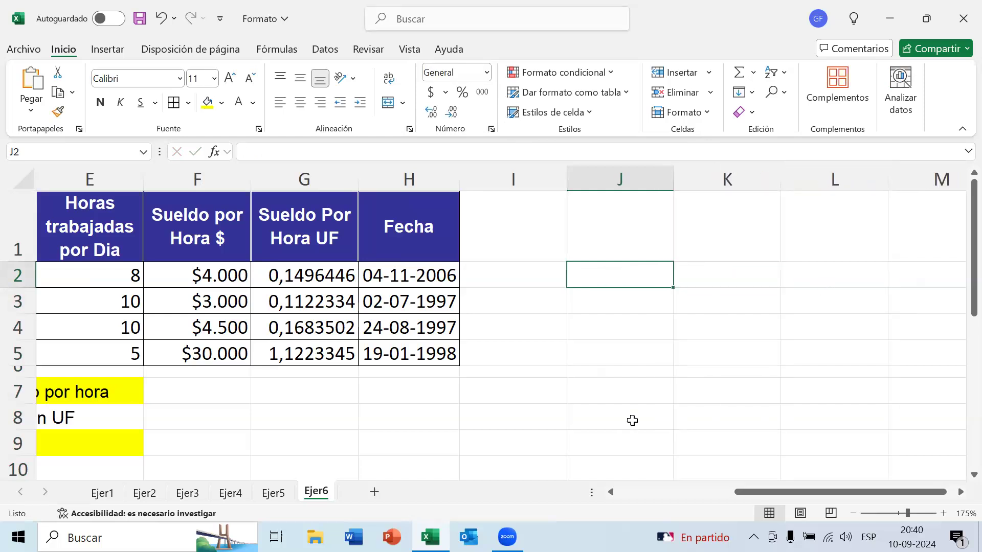
pyautogui.moveTo(798, 493); pyautogui.dragTo(675, 498)
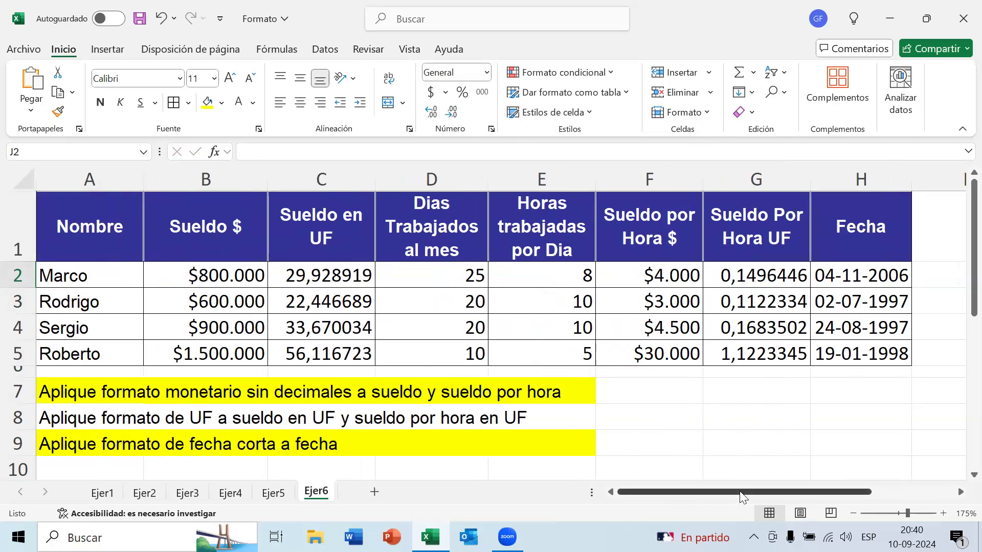
pyautogui.scroll(-2, 593, 432)
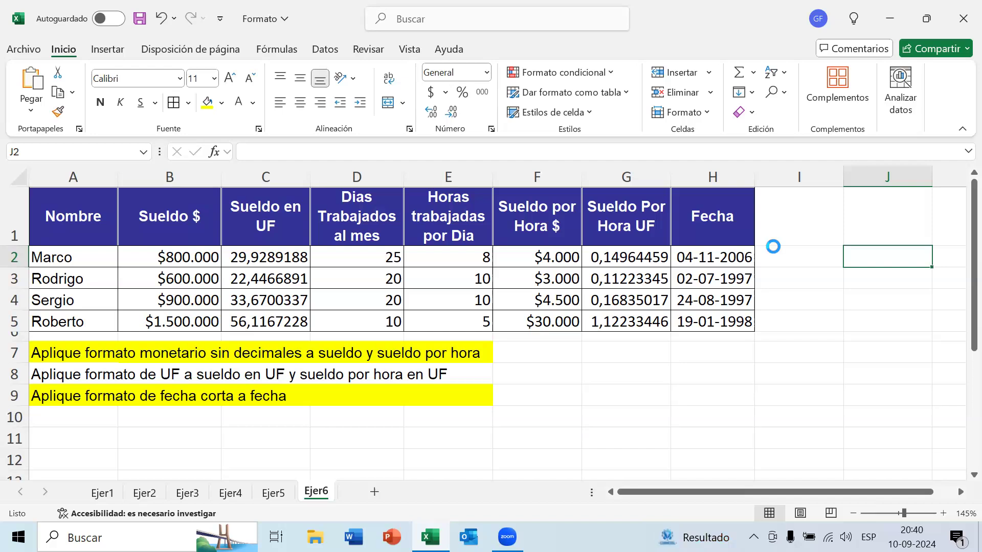
# Enter the date with slashes, 10/09/2024, in J2 as a test and clear the cell again.
pyautogui.scroll(7, 772, 248)
pyautogui.click(961, 492)
pyautogui.click(960, 492)
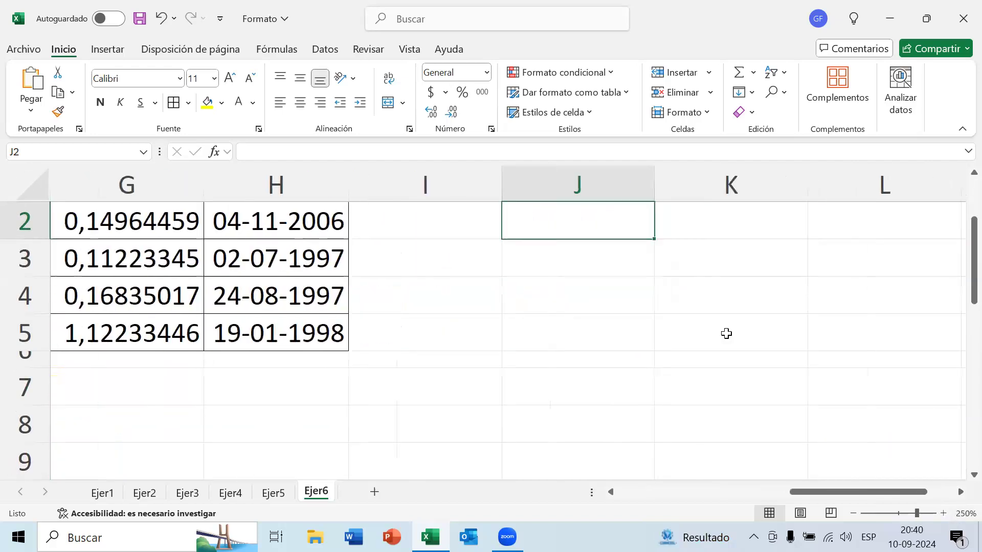
pyautogui.scroll(1, 725, 333)
pyautogui.write('10/')
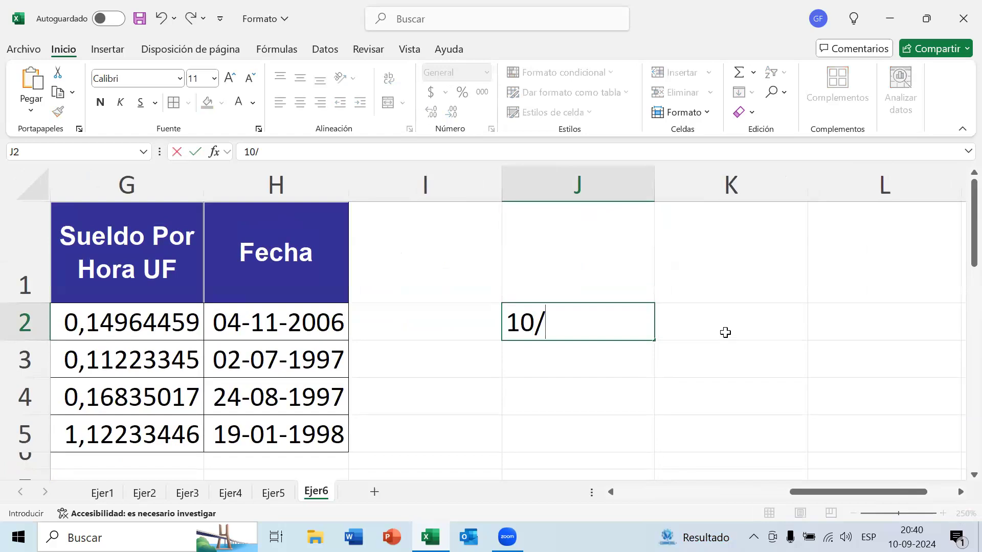
pyautogui.write('09/2024')
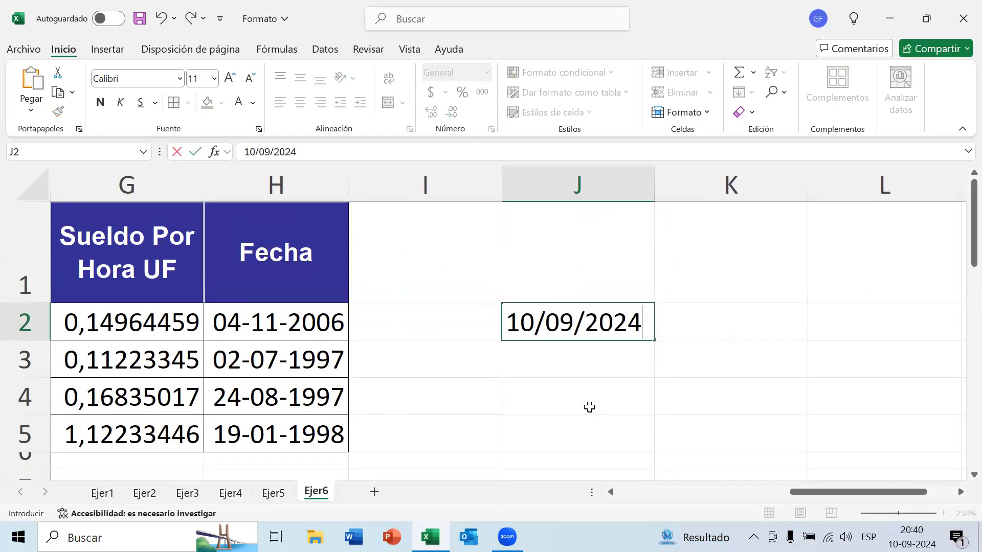
pyautogui.press('Return')
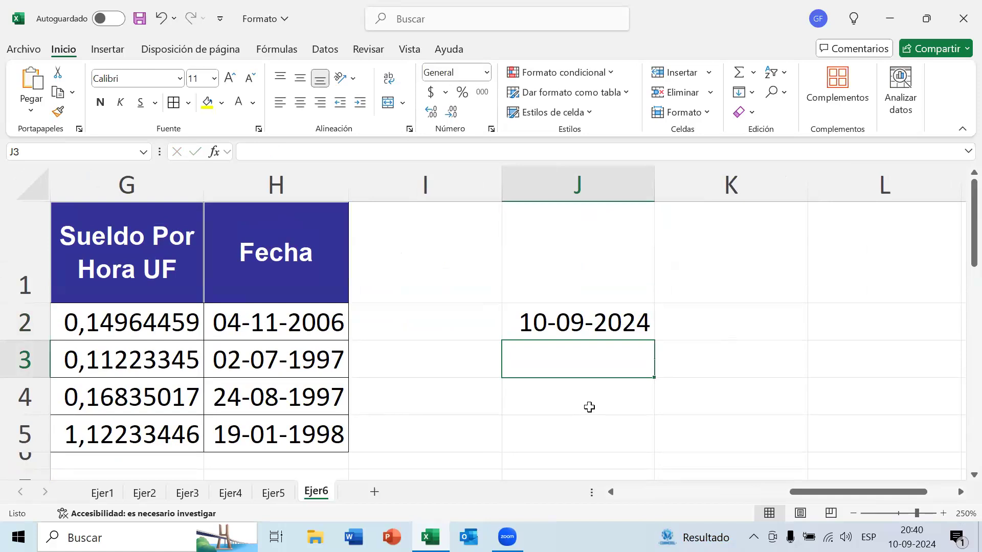
pyautogui.press('Up')
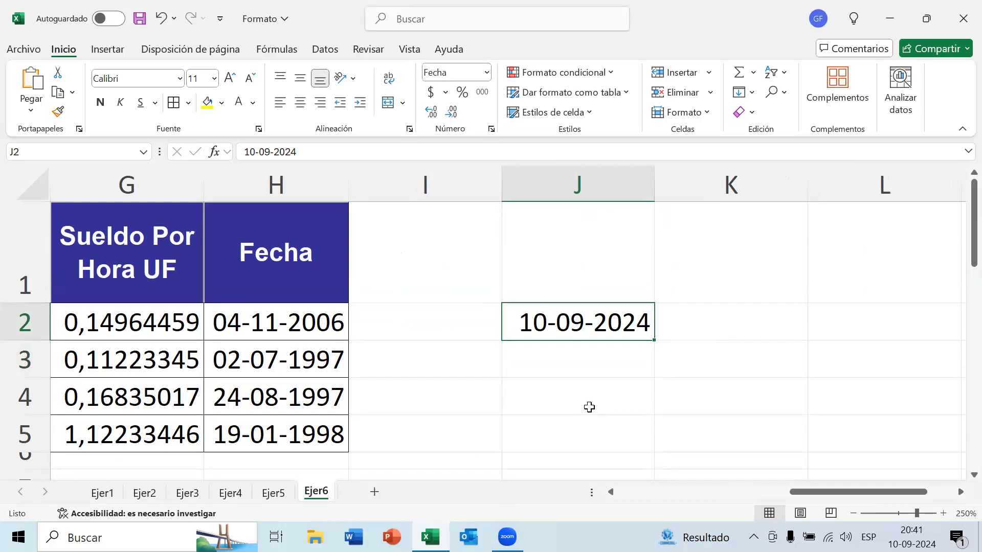
pyautogui.press('Delete')
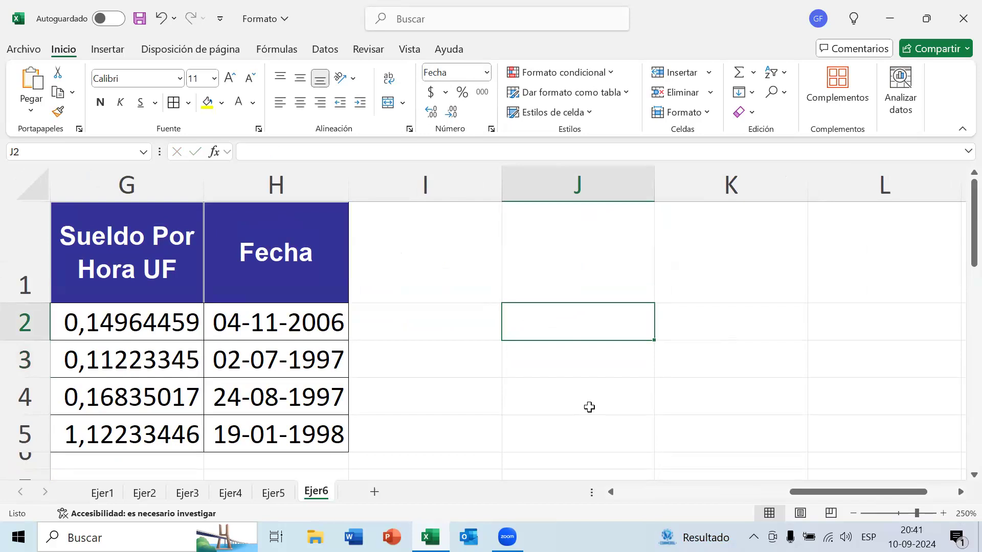
# Open the full cell number format settings for the Sueldo en UF values in C2:C5.
pyautogui.scroll(-4, 454, 401)
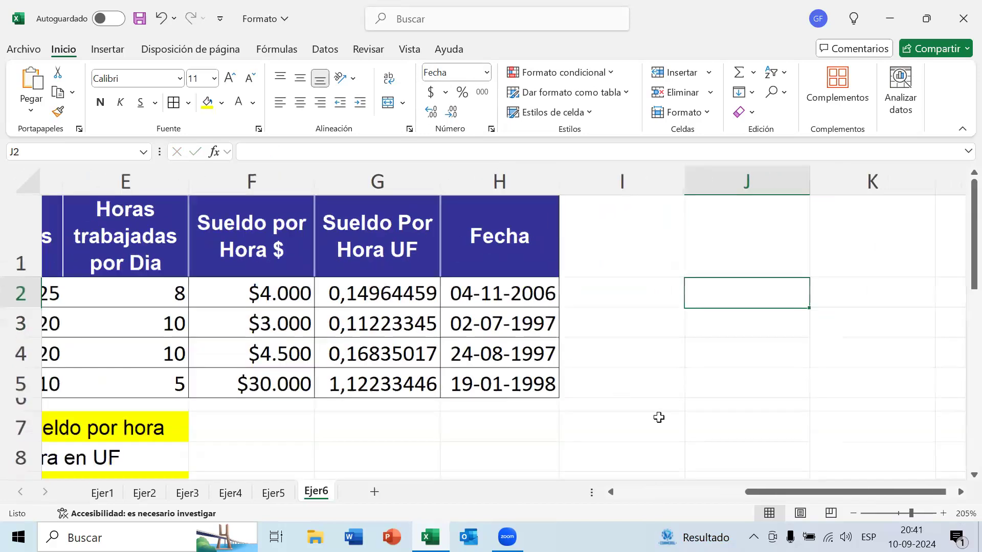
pyautogui.scroll(-1, 640, 454)
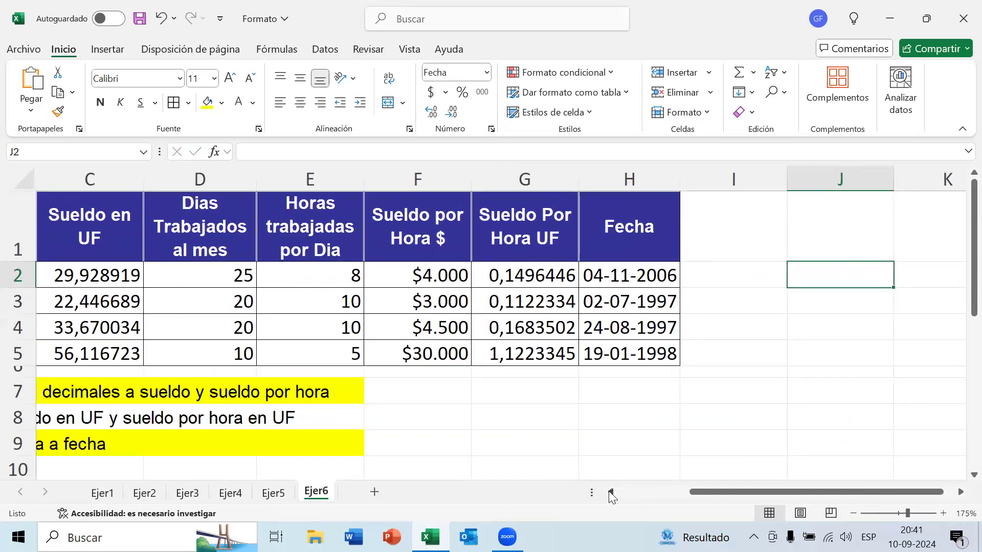
pyautogui.click(610, 492)
pyautogui.click(610, 492)
pyautogui.click(610, 492)
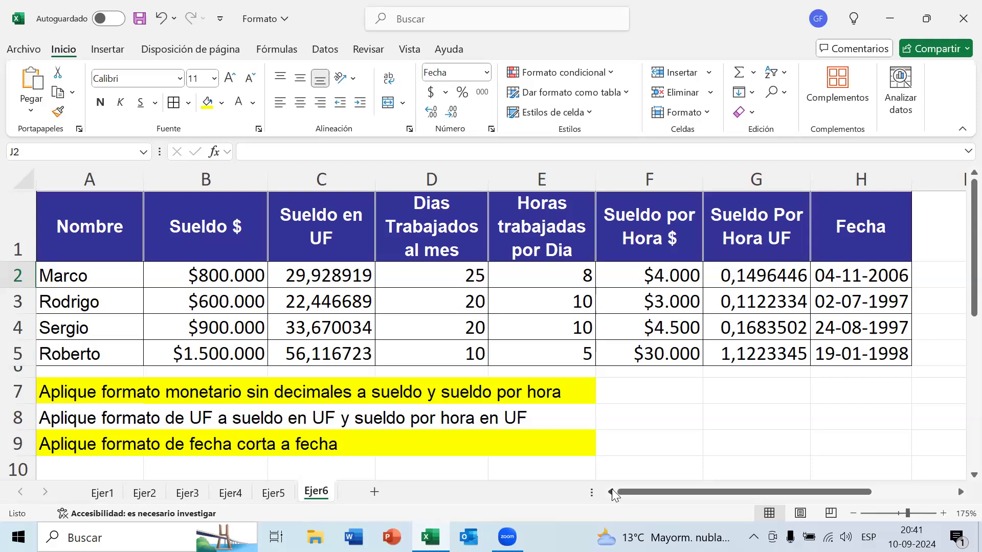
pyautogui.moveTo(352, 276); pyautogui.dragTo(378, 359)
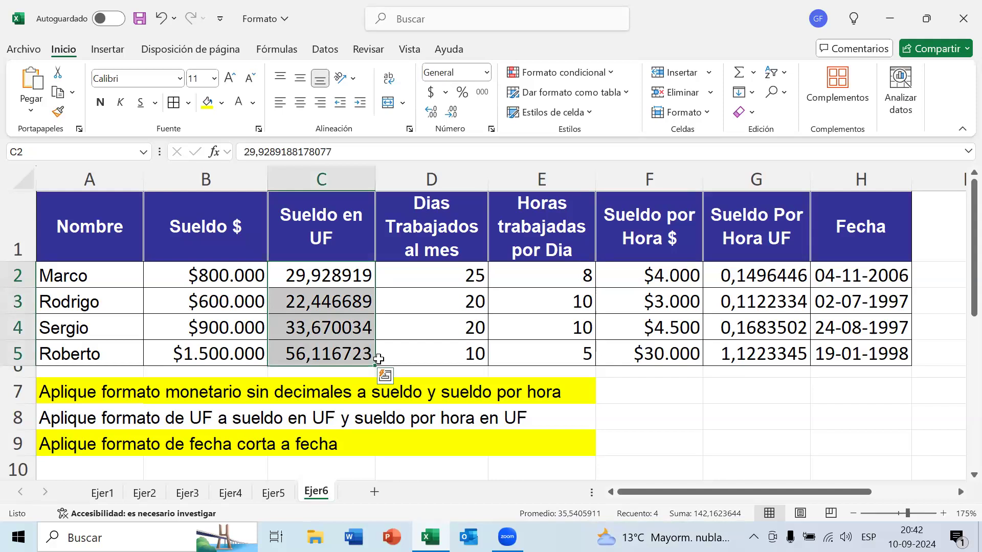
pyautogui.moveTo(353, 279); pyautogui.dragTo(345, 350)
pyautogui.click(486, 73)
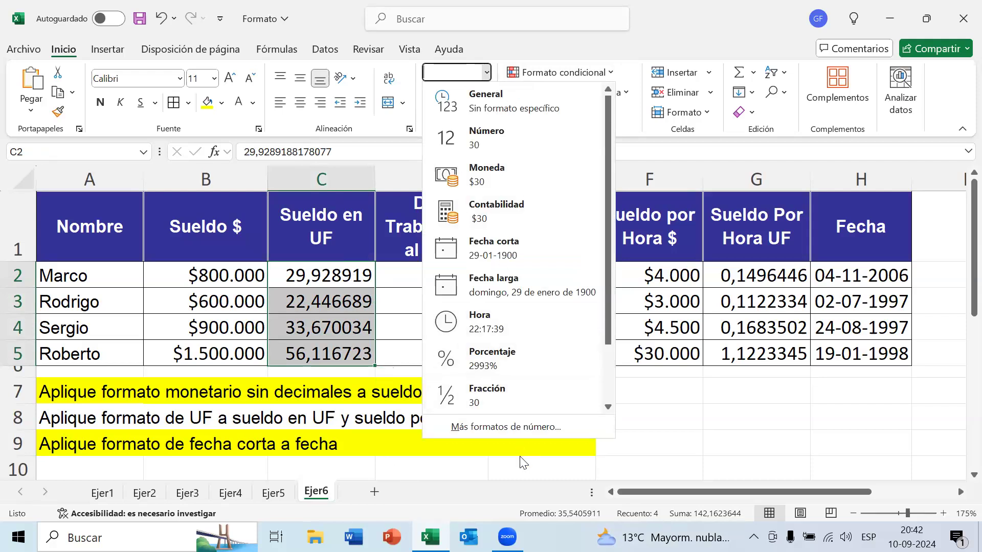
pyautogui.click(507, 427)
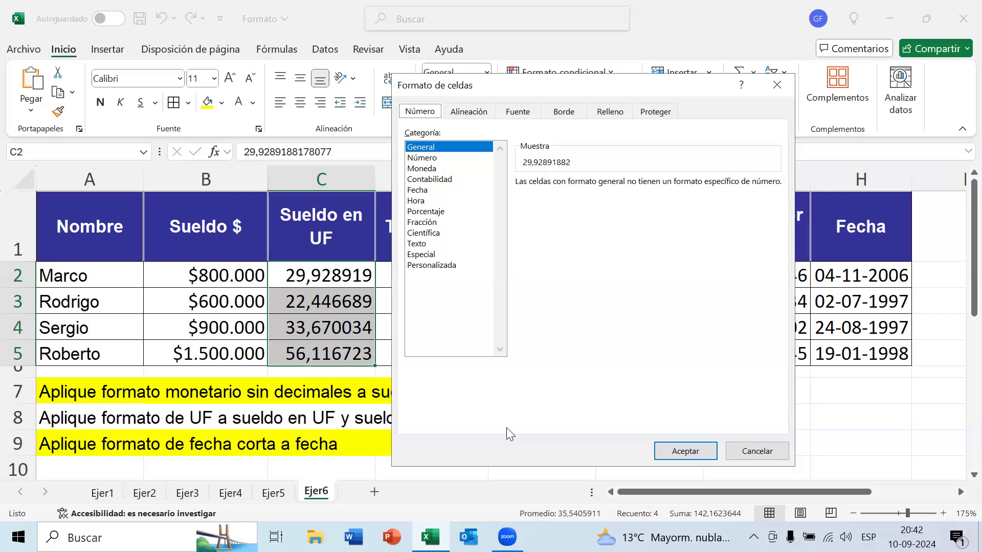
# Examine the currency symbols offered by the Moneda category for a UF symbol, keeping $ selected.
pyautogui.click(430, 169)
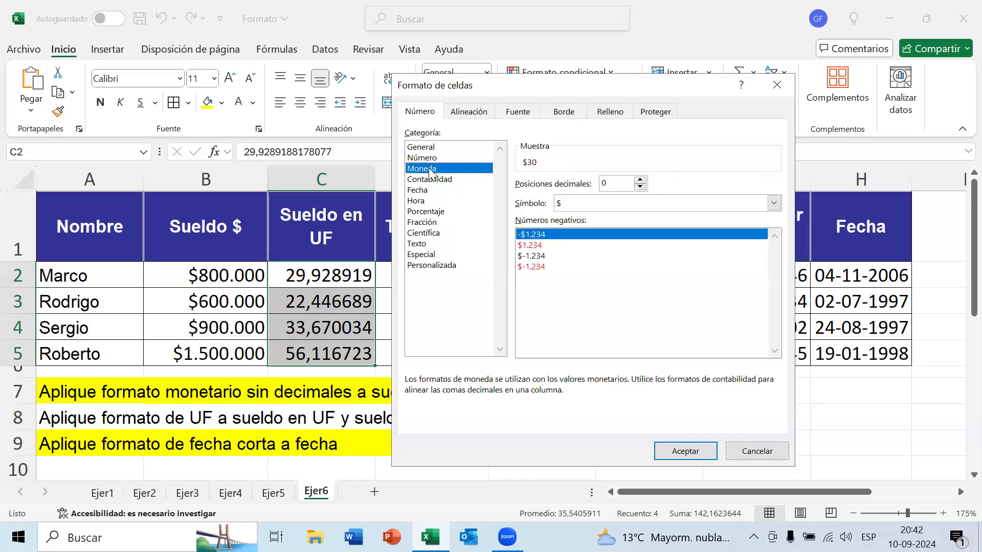
pyautogui.click(729, 205)
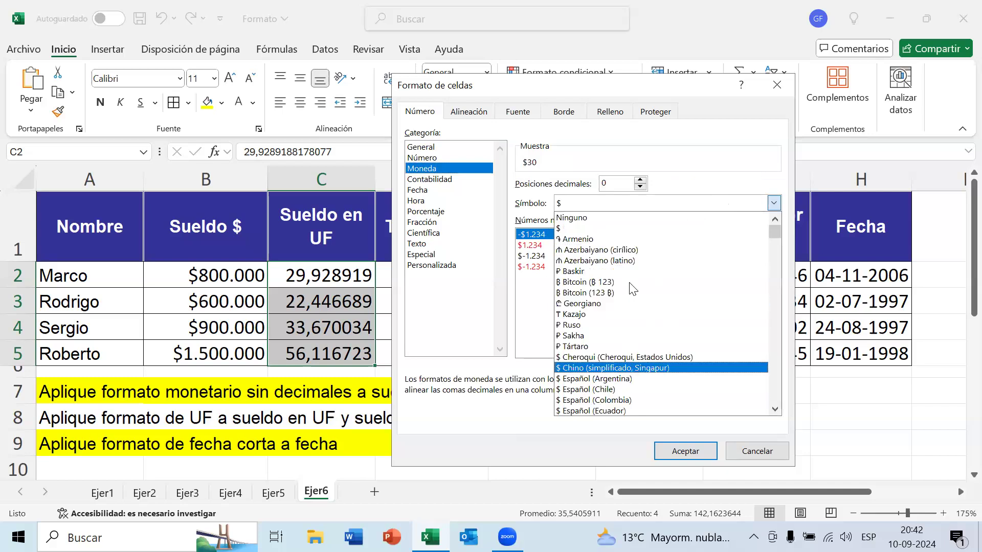
pyautogui.click(617, 158)
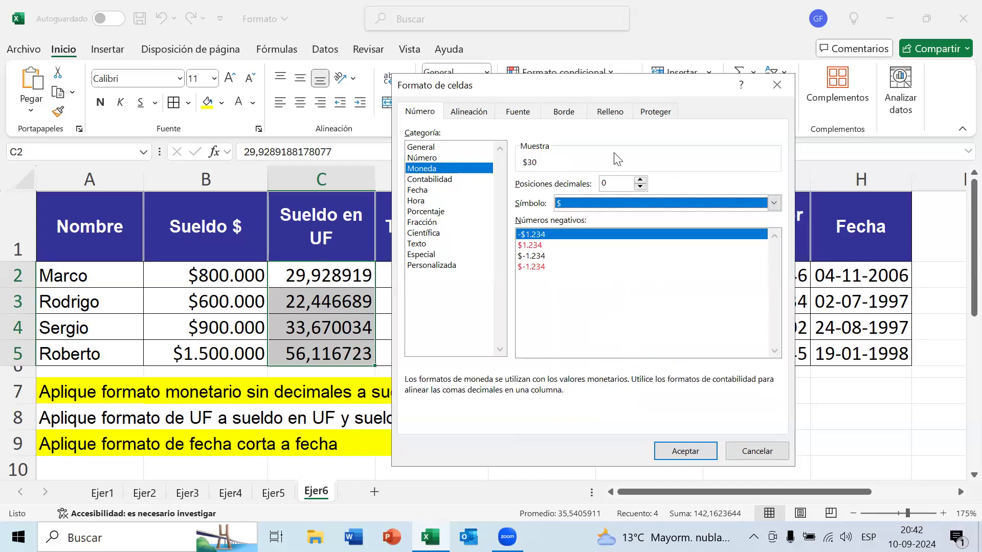
pyautogui.click(768, 205)
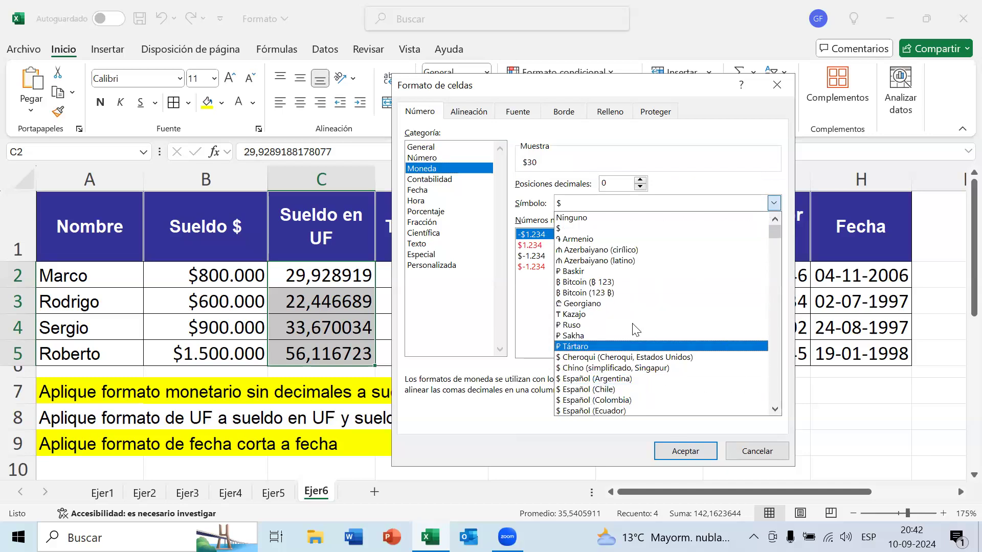
pyautogui.click(644, 153)
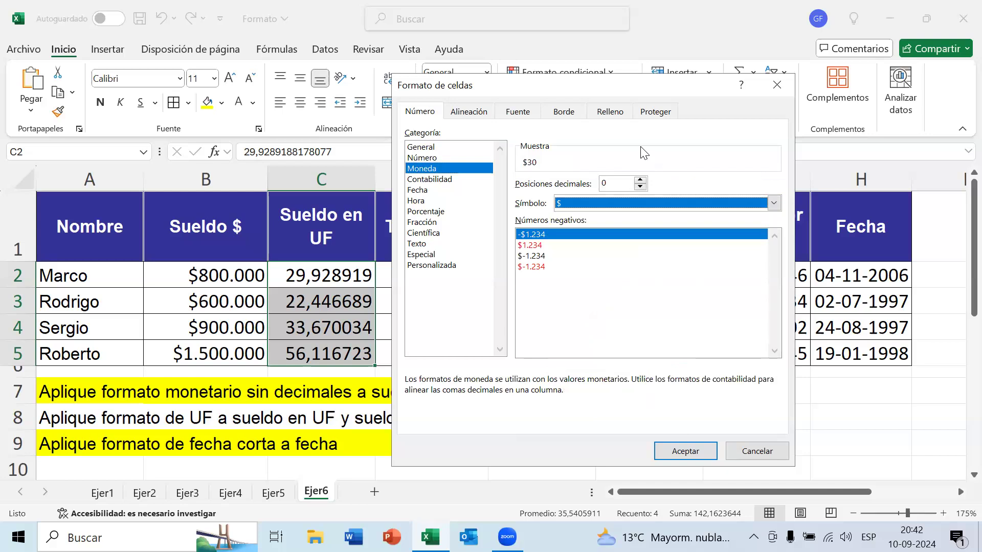
# Browse the Personalizada format codes for C2:C5 and choose 0,00 as the base code.
pyautogui.click(422, 265)
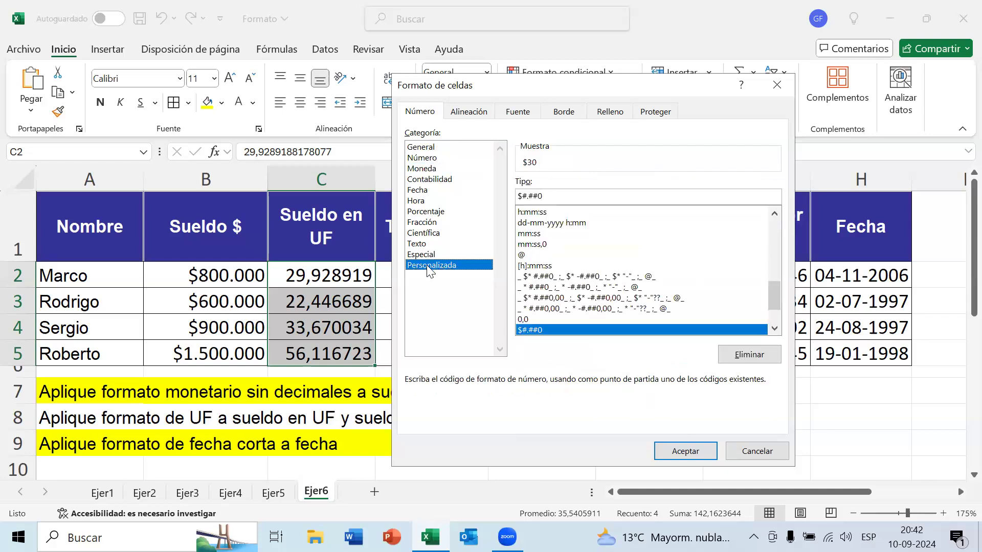
pyautogui.moveTo(778, 292); pyautogui.dragTo(781, 207)
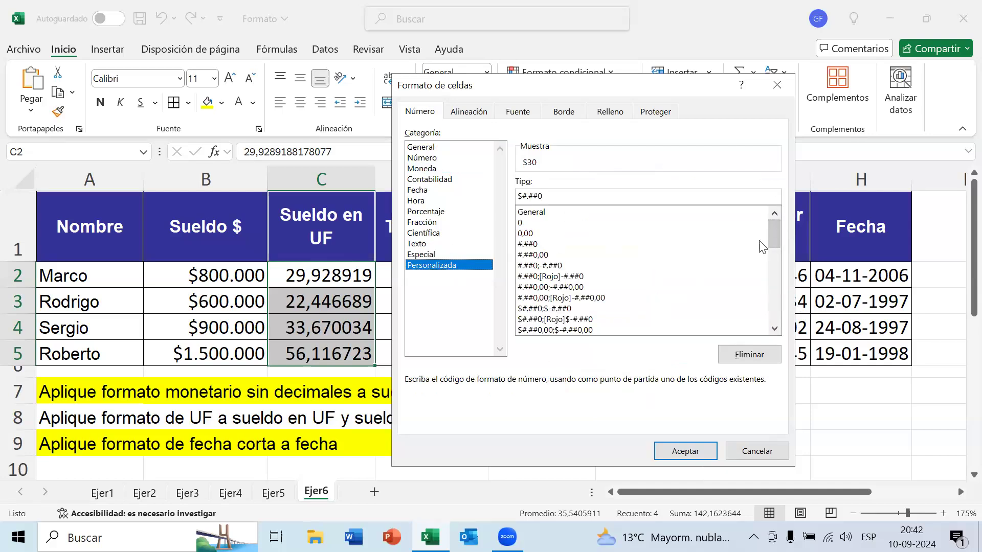
pyautogui.moveTo(774, 236)
pyautogui.mouseDown()
pyautogui.moveTo(772, 246)
pyautogui.moveTo(777, 229)
pyautogui.mouseUp()
pyautogui.click(560, 212)
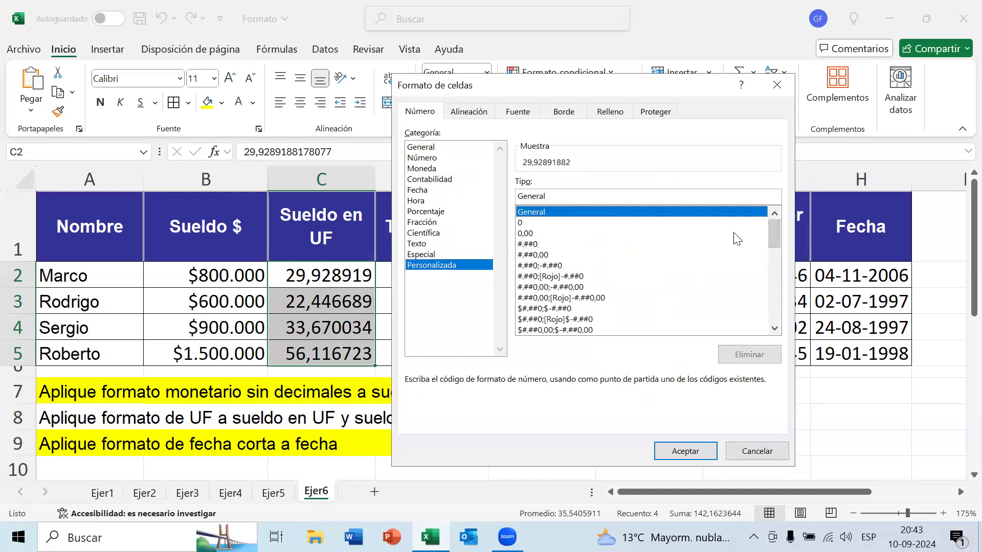
pyautogui.moveTo(775, 232); pyautogui.dragTo(775, 320)
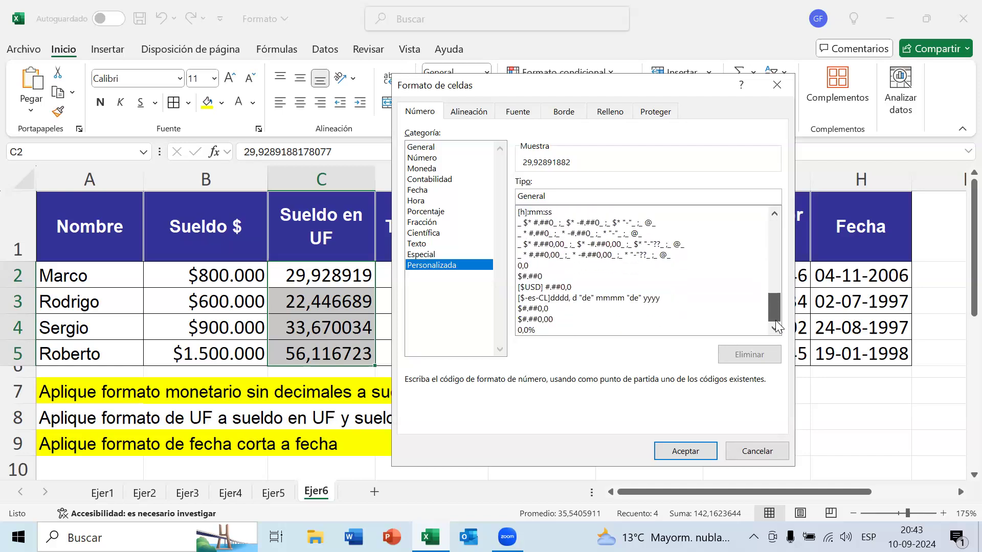
pyautogui.moveTo(781, 279); pyautogui.dragTo(792, 211)
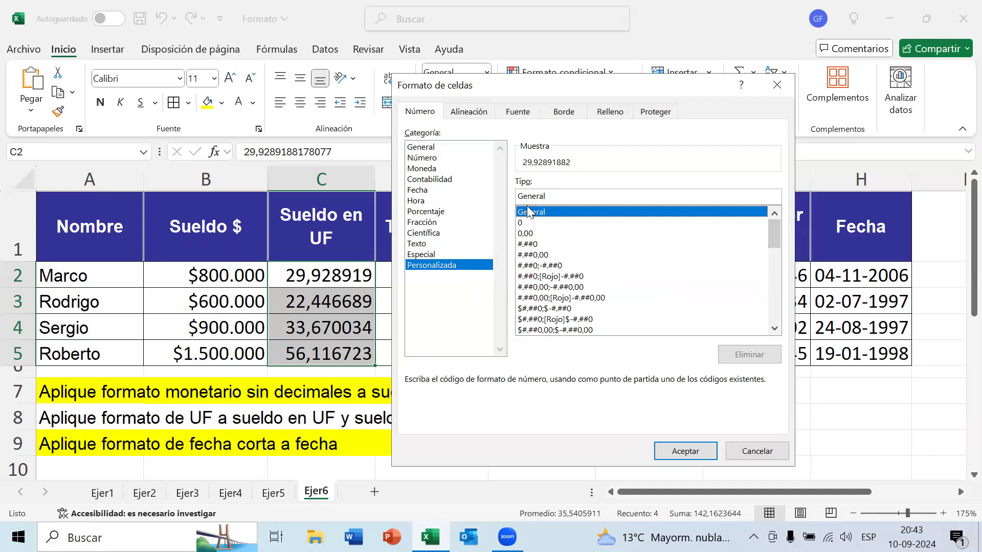
pyautogui.click(531, 224)
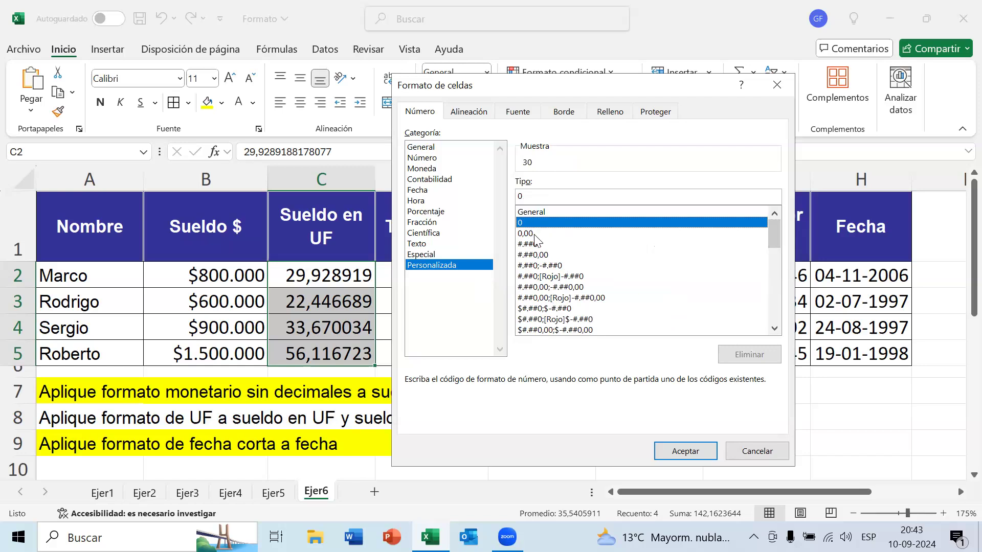
pyautogui.click(535, 234)
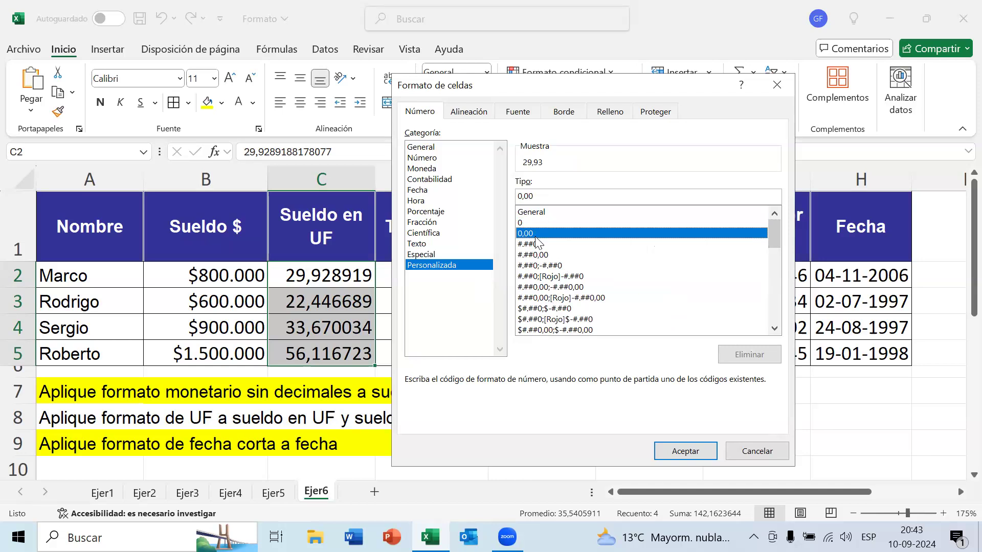
# Add the prefix UF and a space before 0,00 in the custom code and apply the format to C2:C5.
pyautogui.click(516, 196)
pyautogui.click(522, 196)
pyautogui.click(551, 196)
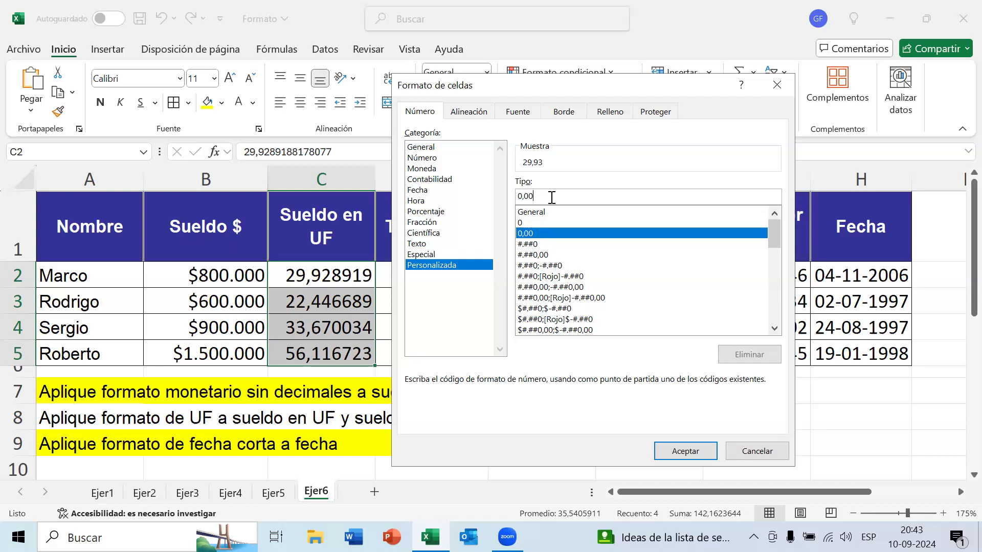
pyautogui.press('Left')
pyautogui.press('Left')
pyautogui.click(518, 197)
pyautogui.write('UF')
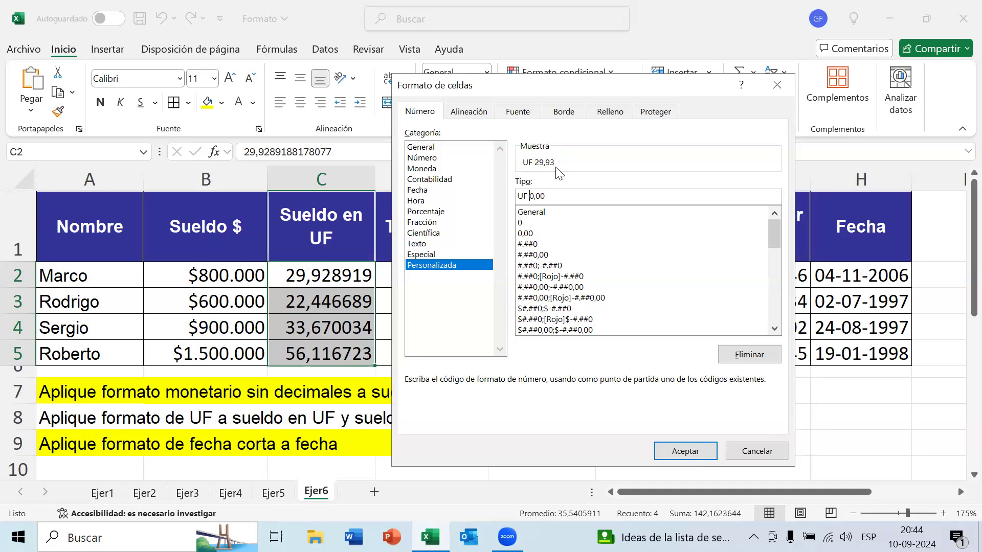
pyautogui.click(685, 451)
# Check the formatted Sueldo en UF cells against their underlying values and save the workbook.
pyautogui.moveTo(353, 274); pyautogui.dragTo(352, 354)
pyautogui.click(356, 277)
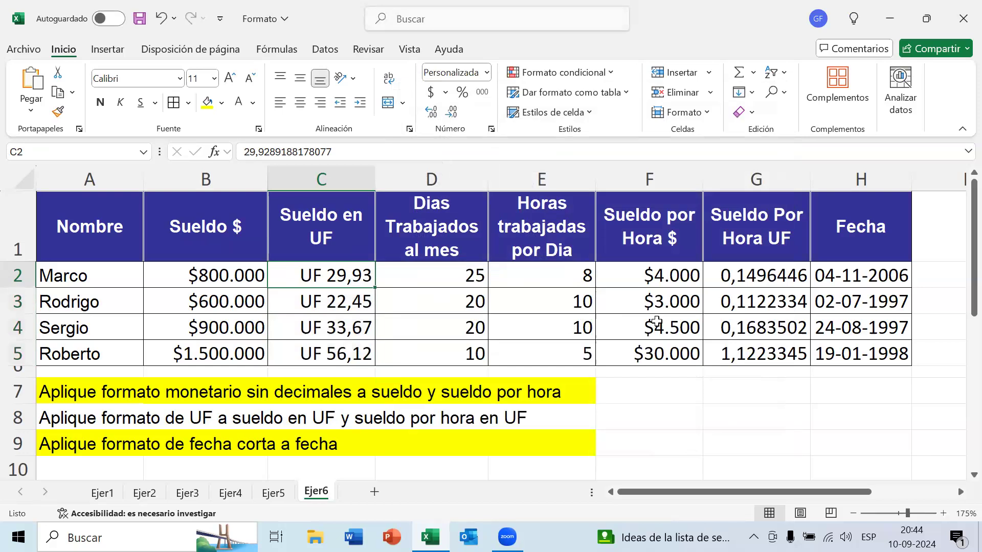
pyautogui.click(356, 306)
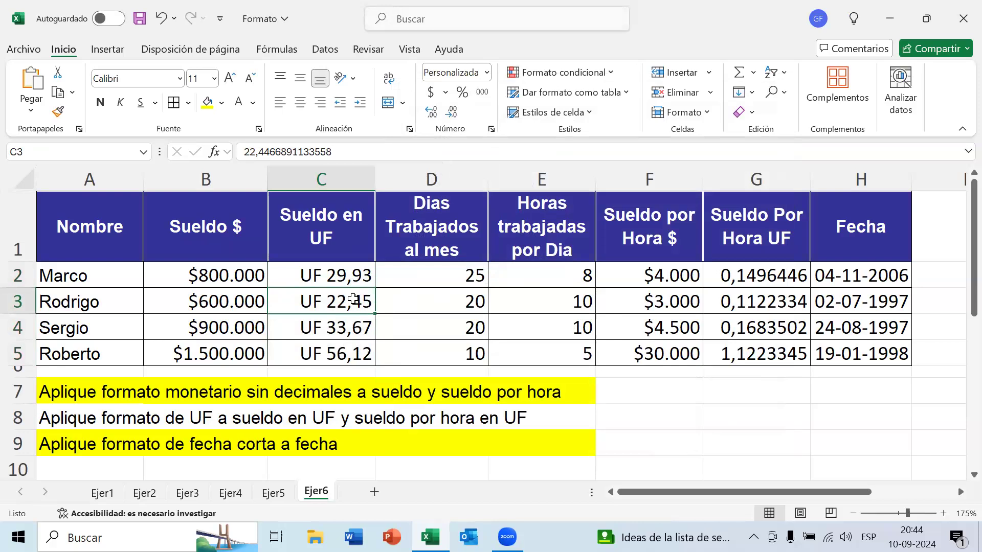
pyautogui.moveTo(351, 274); pyautogui.dragTo(356, 351)
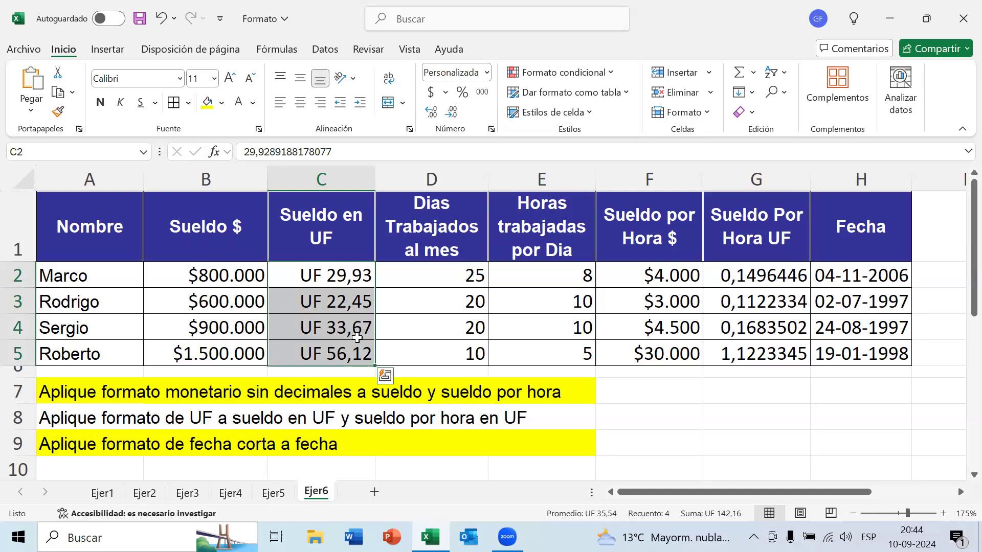
pyautogui.click(139, 19)
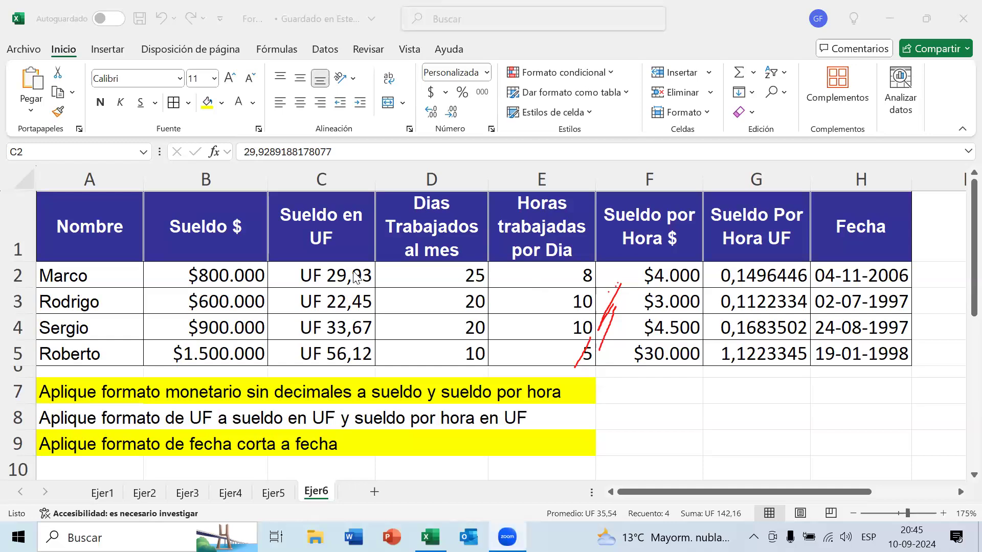
pyautogui.moveTo(356, 277); pyautogui.dragTo(341, 358)
pyautogui.moveTo(342, 276); pyautogui.dragTo(341, 358)
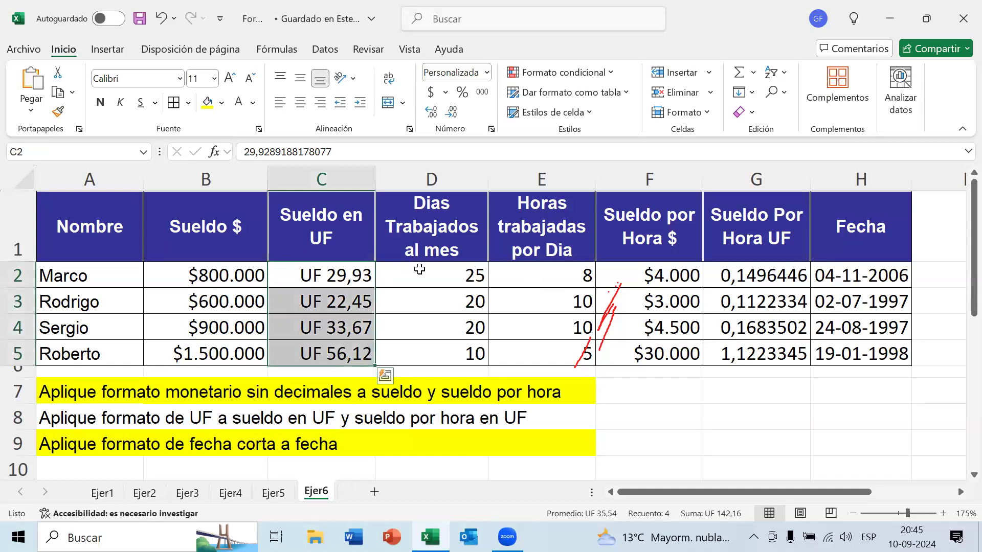
pyautogui.click(670, 215)
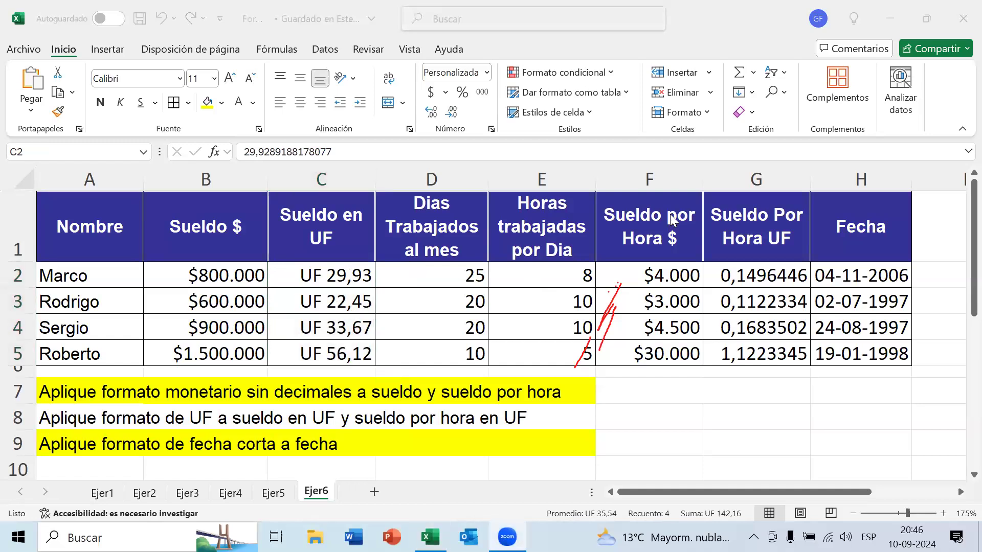
pyautogui.click(359, 297)
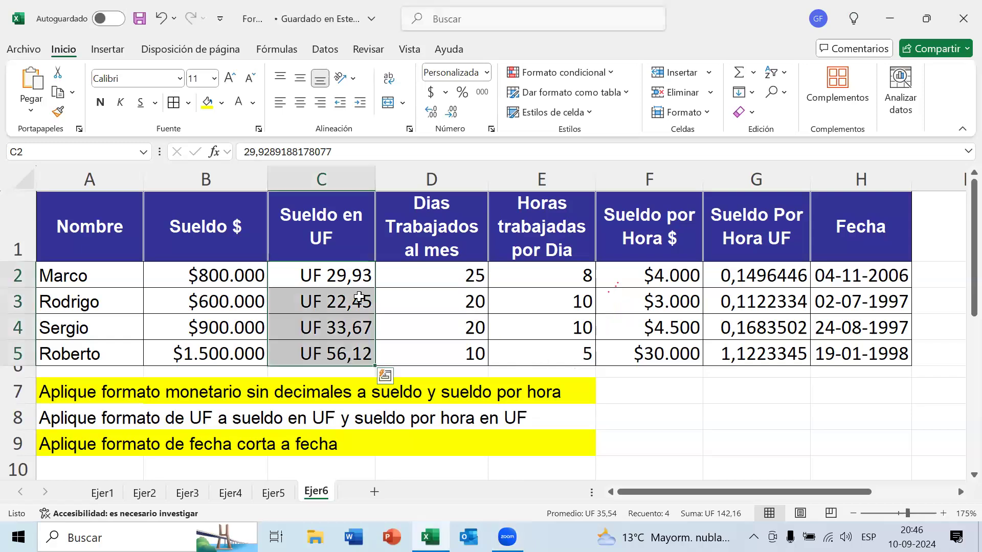
pyautogui.click(484, 306)
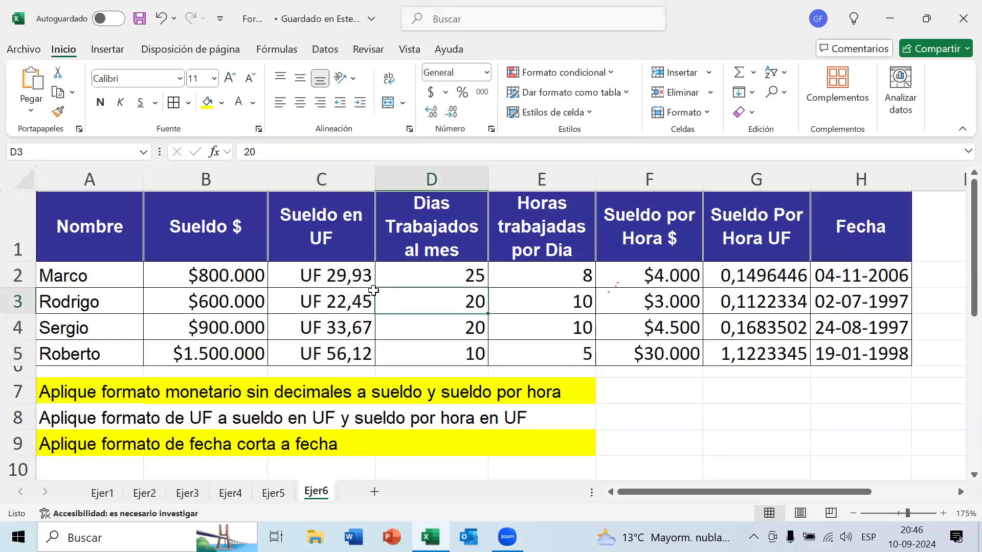
# Apply the existing custom number format UF 0,00 to the Sueldo Por Hora UF values in G2:G5.
pyautogui.moveTo(750, 273); pyautogui.dragTo(756, 351)
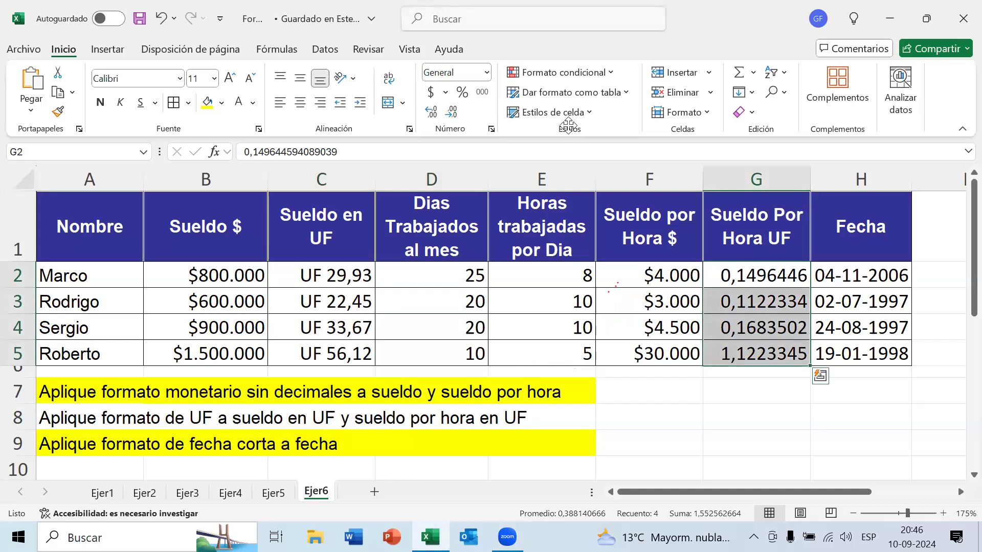
pyautogui.click(569, 125)
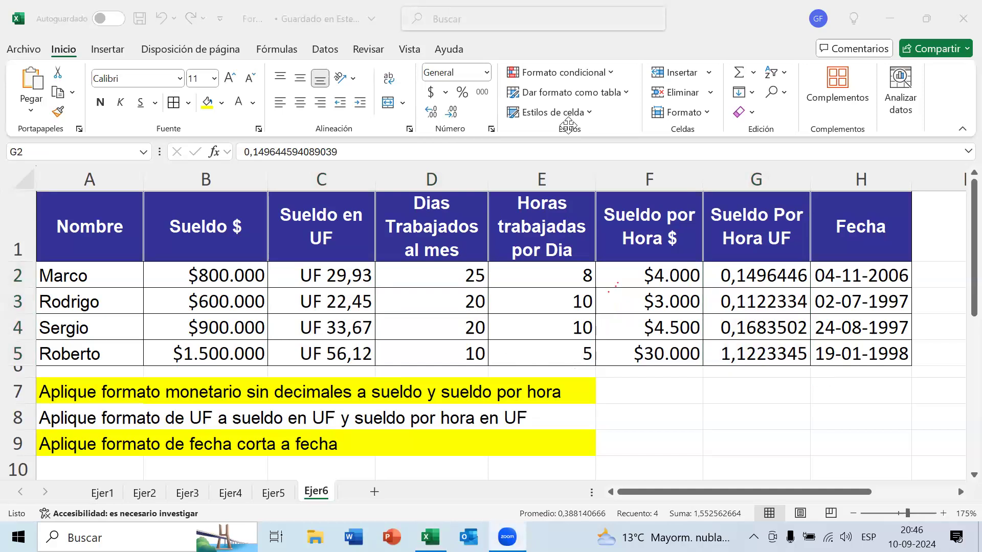
pyautogui.click(767, 274)
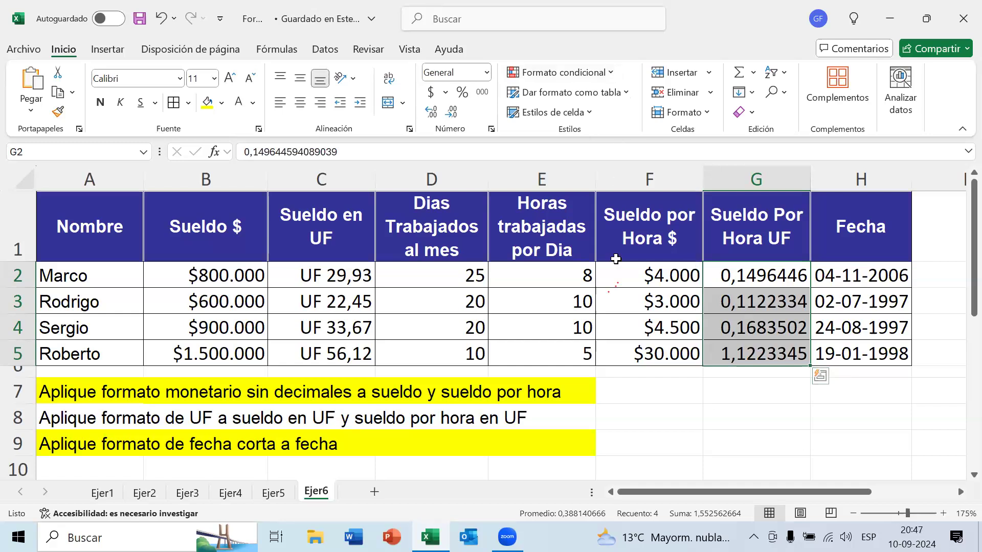
pyautogui.click(486, 73)
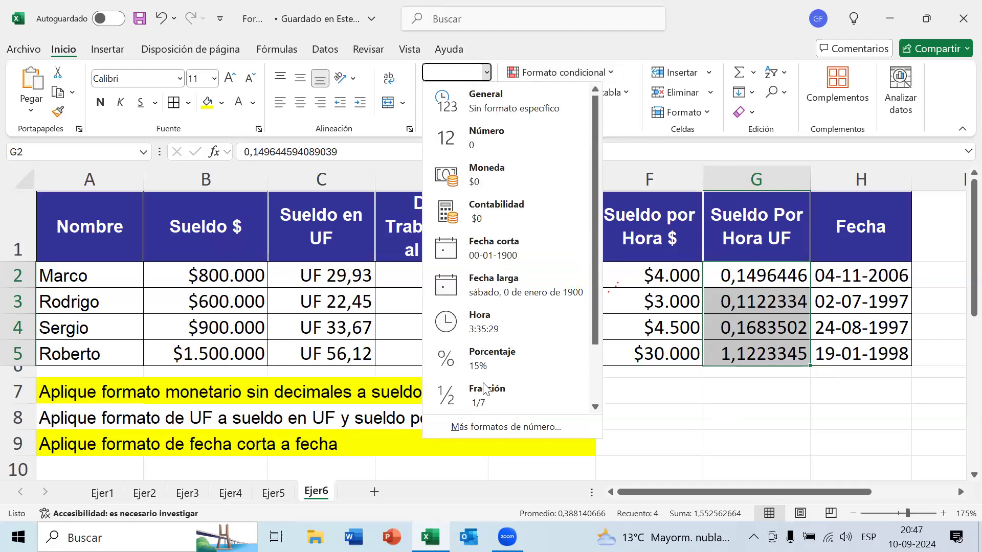
pyautogui.click(509, 427)
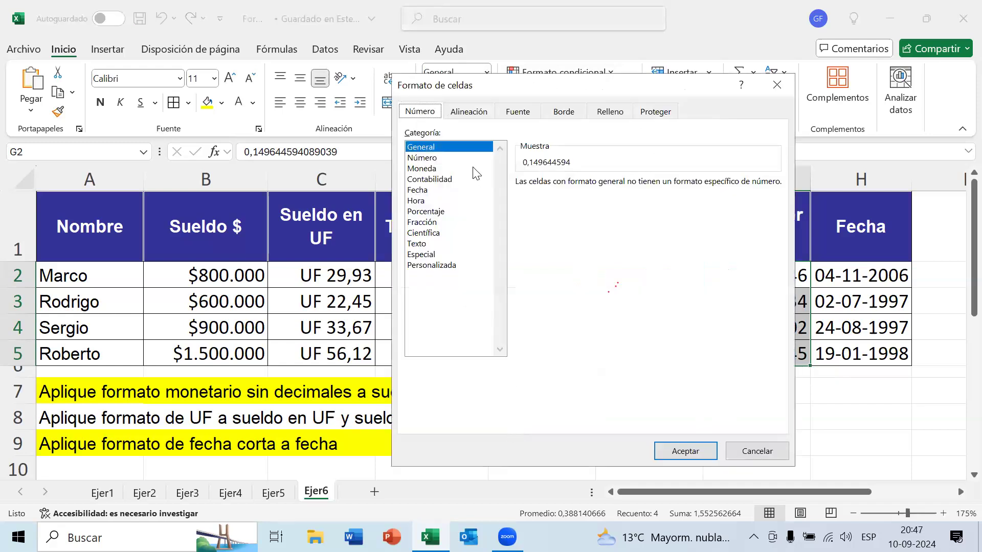
pyautogui.click(449, 266)
pyautogui.moveTo(587, 86); pyautogui.dragTo(329, 72)
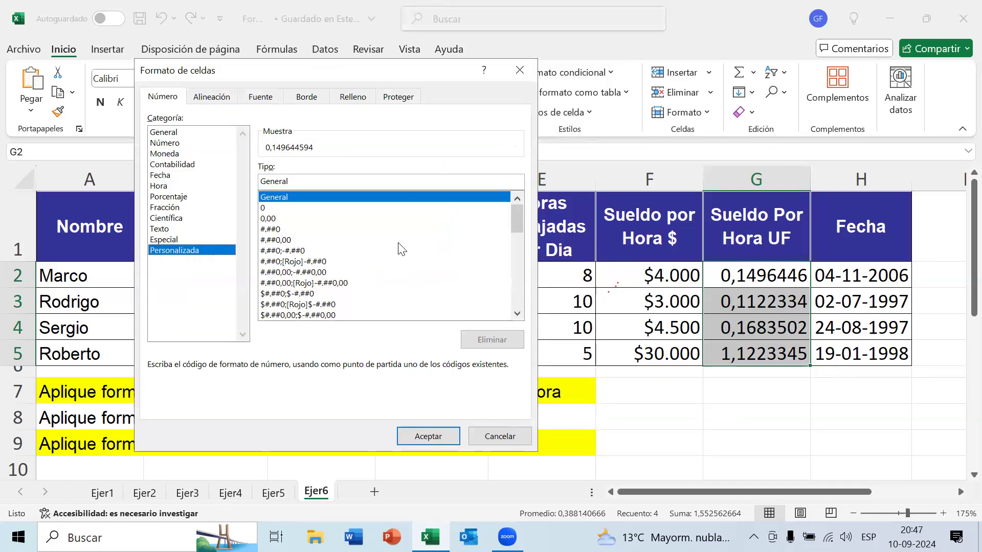
pyautogui.moveTo(518, 216); pyautogui.dragTo(522, 288)
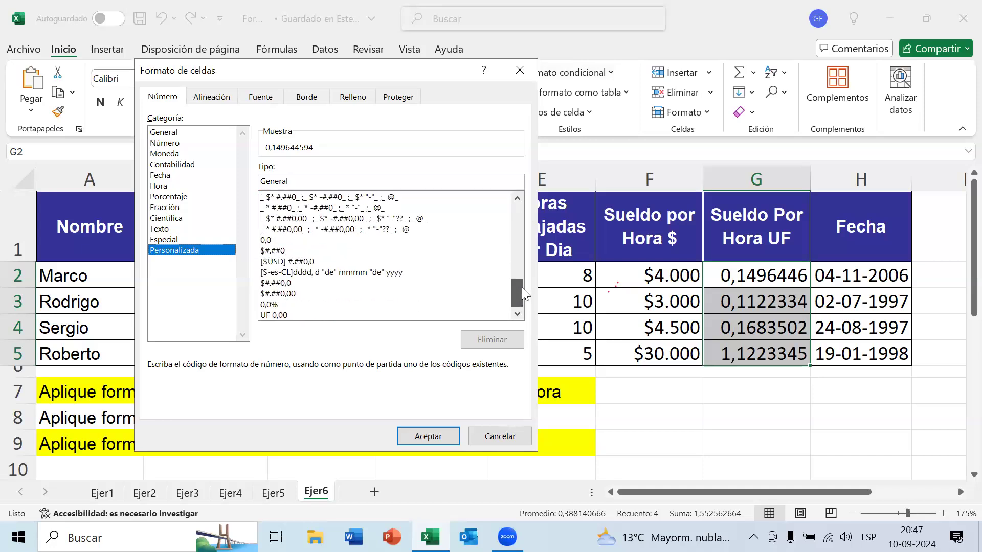
pyautogui.click(279, 315)
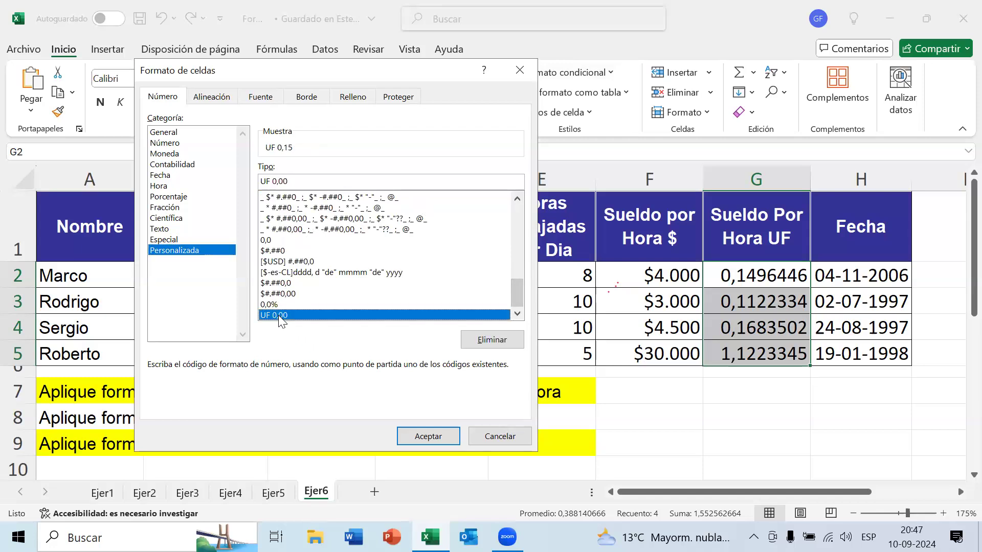
pyautogui.click(426, 436)
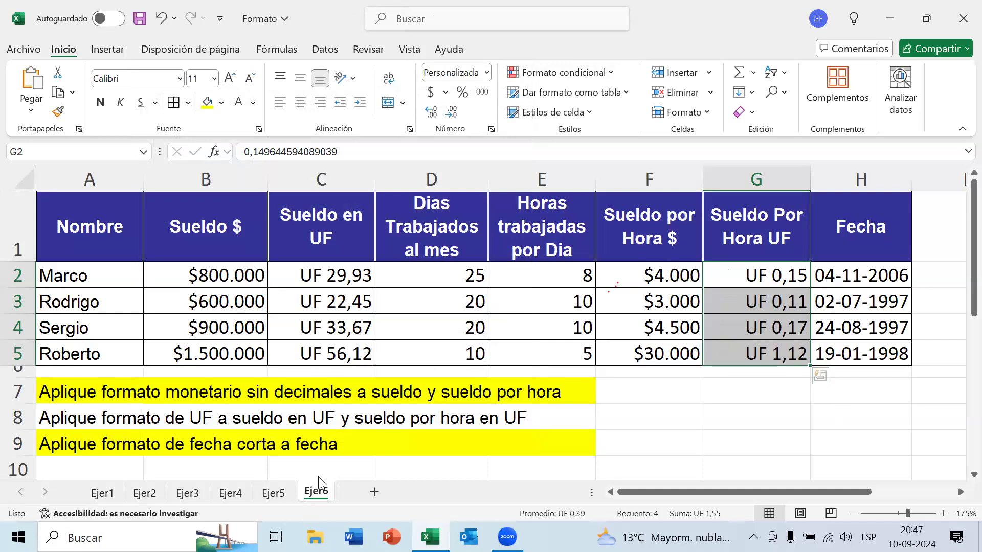
# Look through the sheets Ejer1 to Ejer5 in order and return to Ejer6.
pyautogui.click(102, 493)
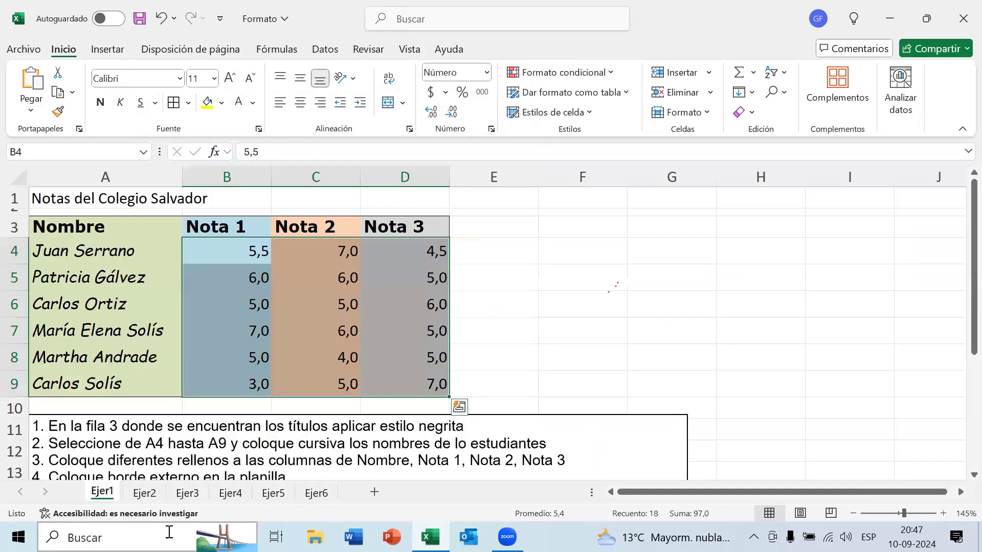
pyautogui.click(145, 494)
pyautogui.click(188, 493)
pyautogui.click(230, 494)
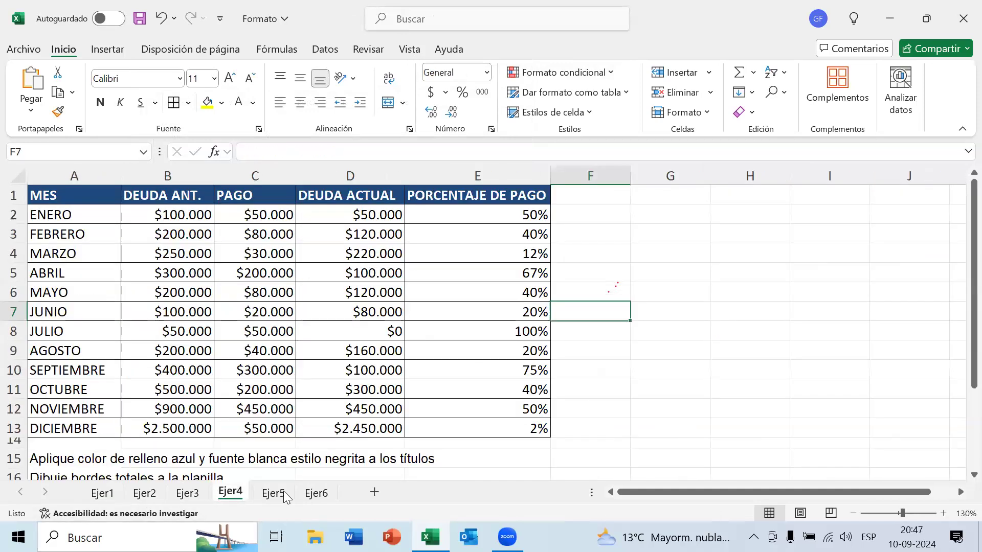
pyautogui.click(284, 495)
pyautogui.click(316, 494)
pyautogui.click(732, 448)
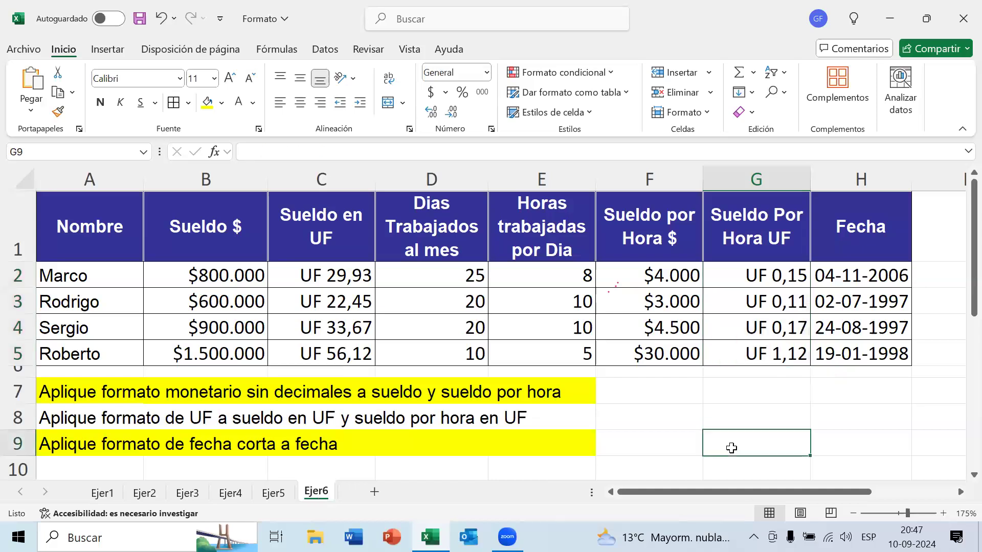
# Fill the UF format instruction in A8:E8 with yellow to mark it as done, and select G2:G5.
pyautogui.click(454, 321)
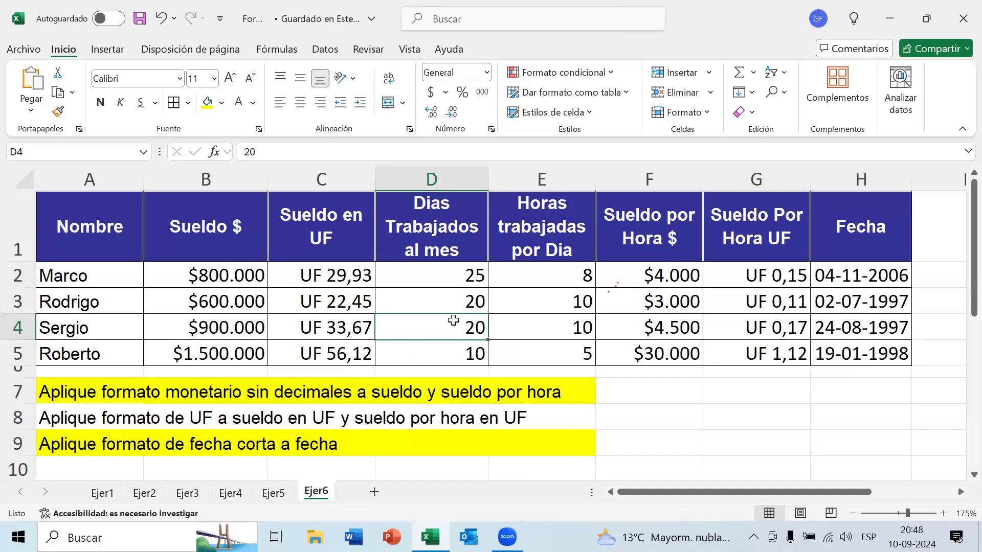
pyautogui.click(292, 277)
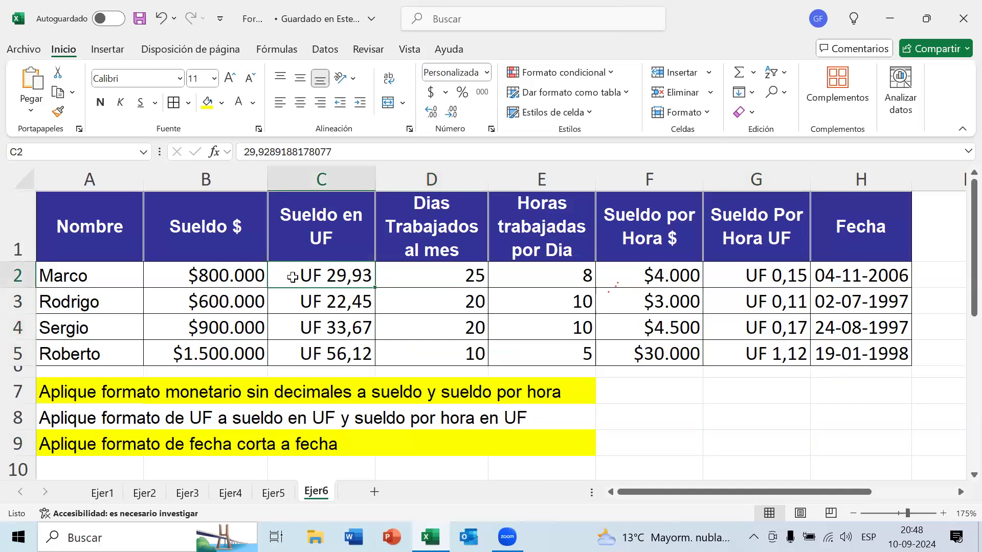
pyautogui.click(106, 418)
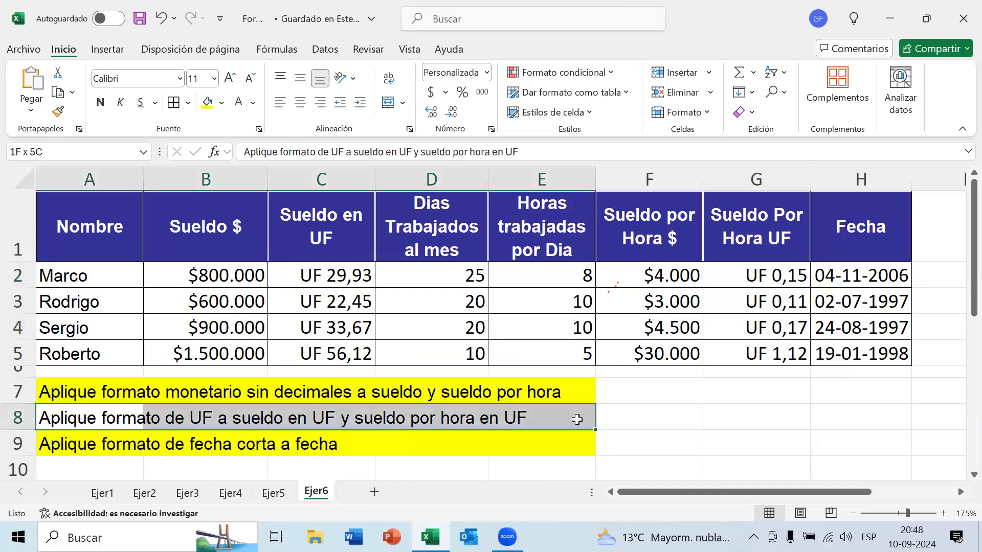
pyautogui.click(207, 103)
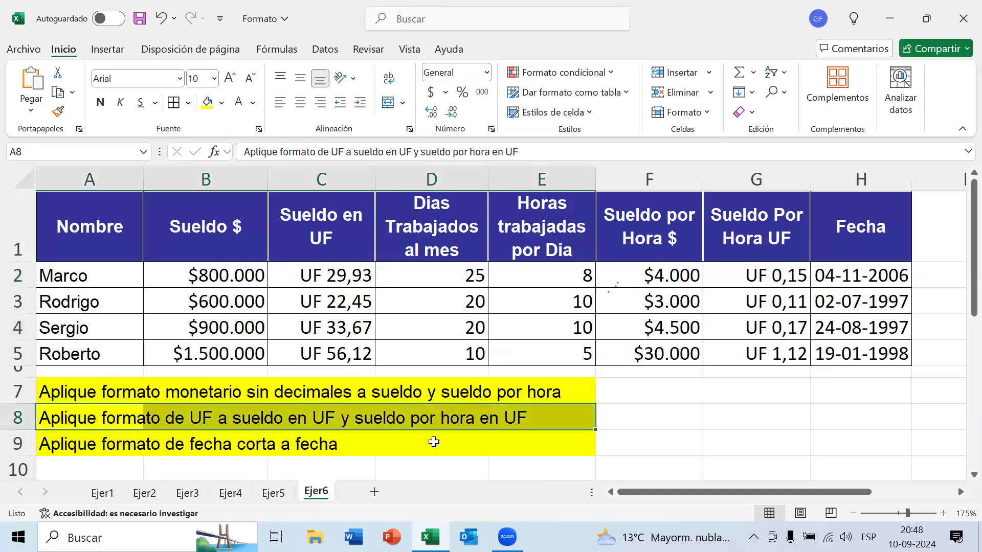
pyautogui.click(692, 420)
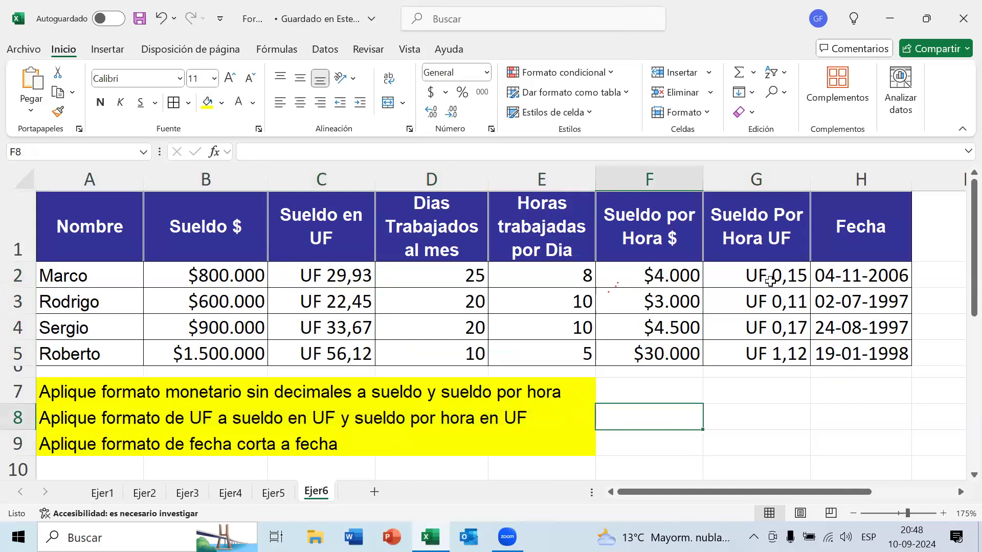
pyautogui.moveTo(770, 276); pyautogui.dragTo(769, 353)
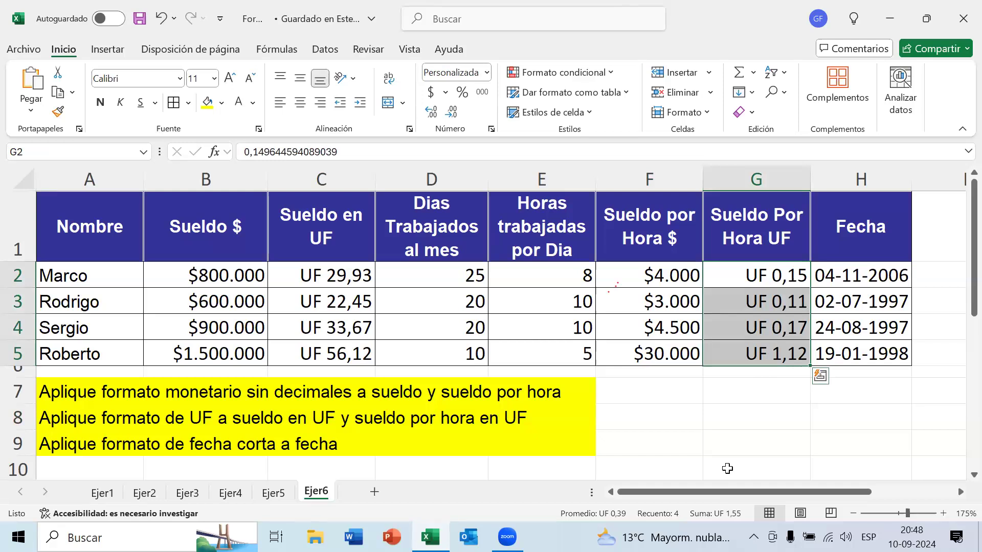
# Save the workbook with the finished Ejer6 formatting.
pyautogui.click(464, 257)
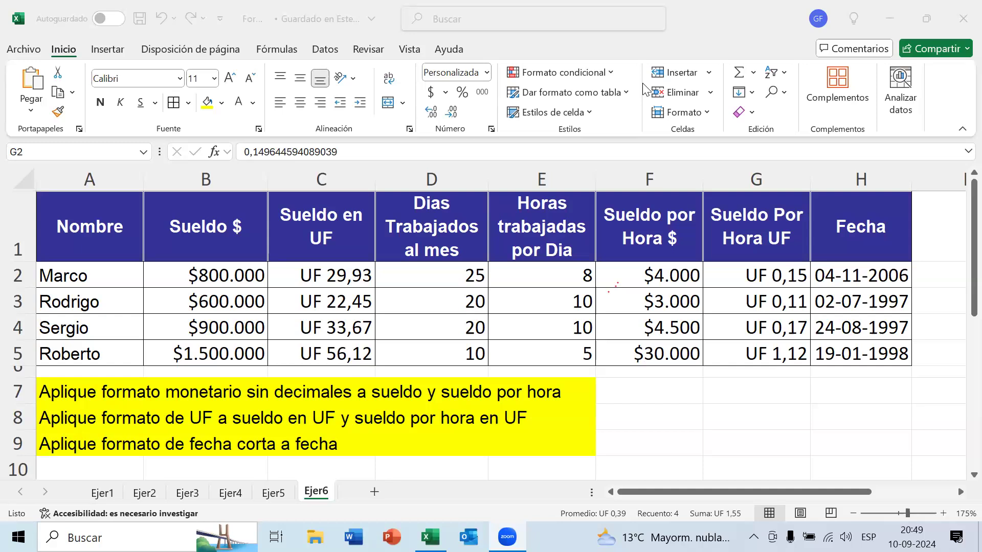
pyautogui.click(260, 362)
pyautogui.click(139, 22)
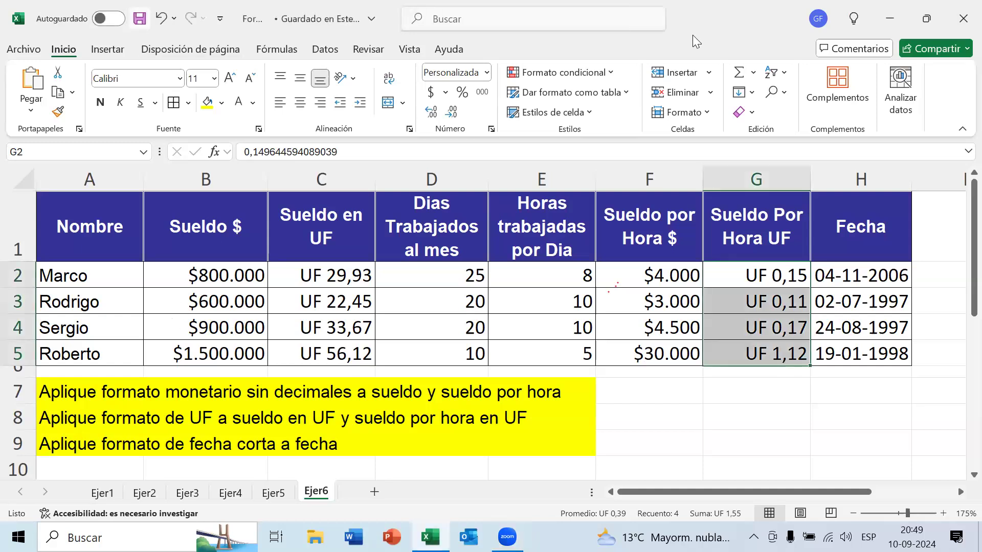
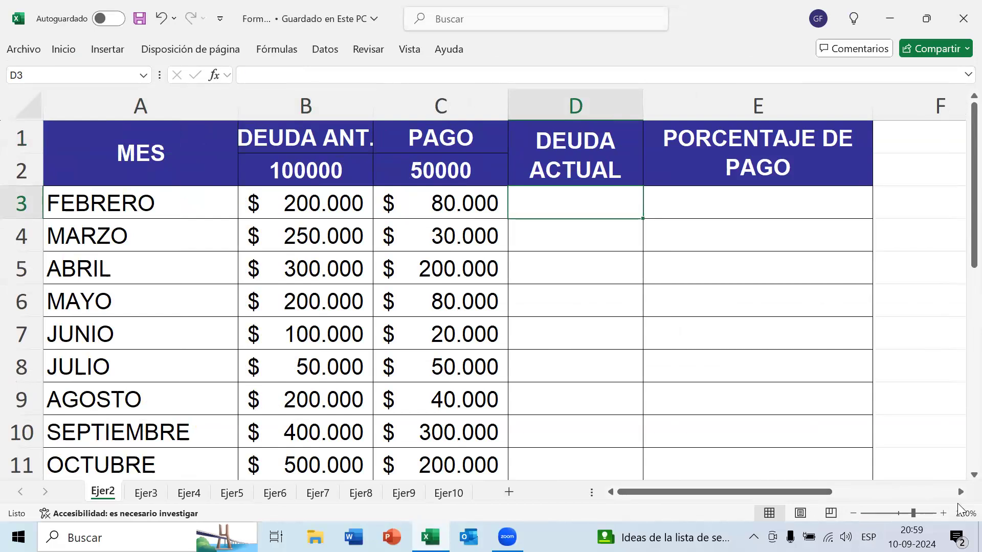
# Try starting an entry in the empty cell H3 of Ejer2 with a plus sign and with a minus sign.
pyautogui.hscroll(4, 839, 417)
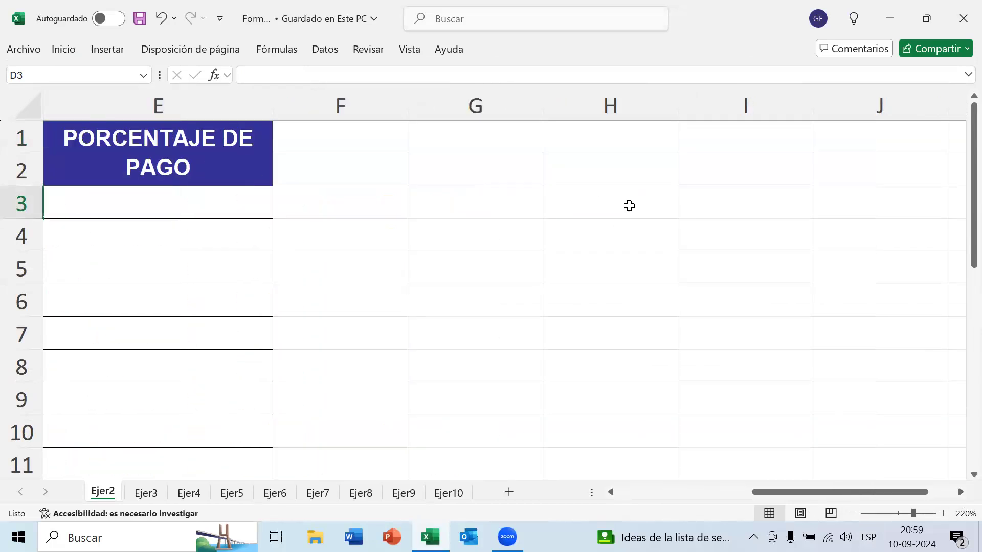
pyautogui.click(626, 207)
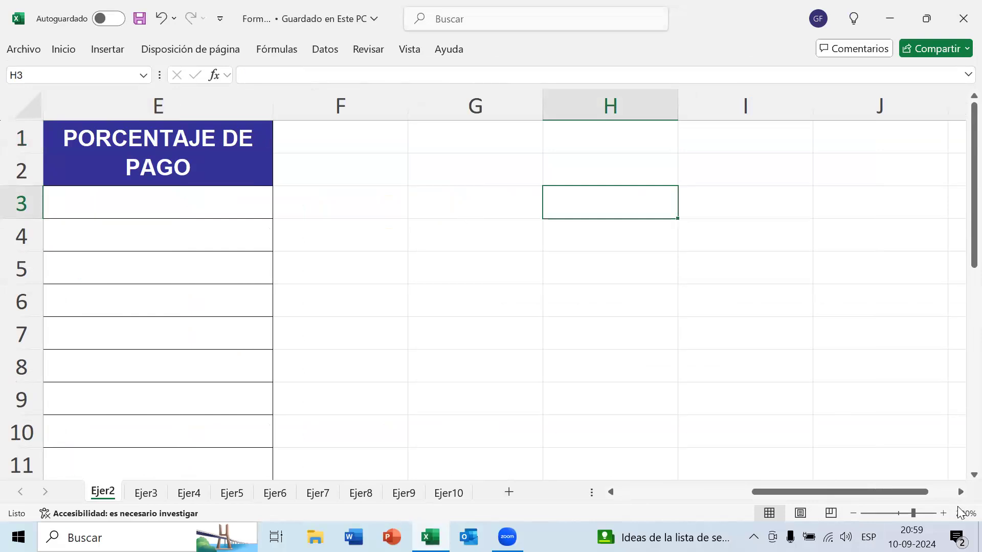
pyautogui.click(960, 493)
pyautogui.click(960, 493)
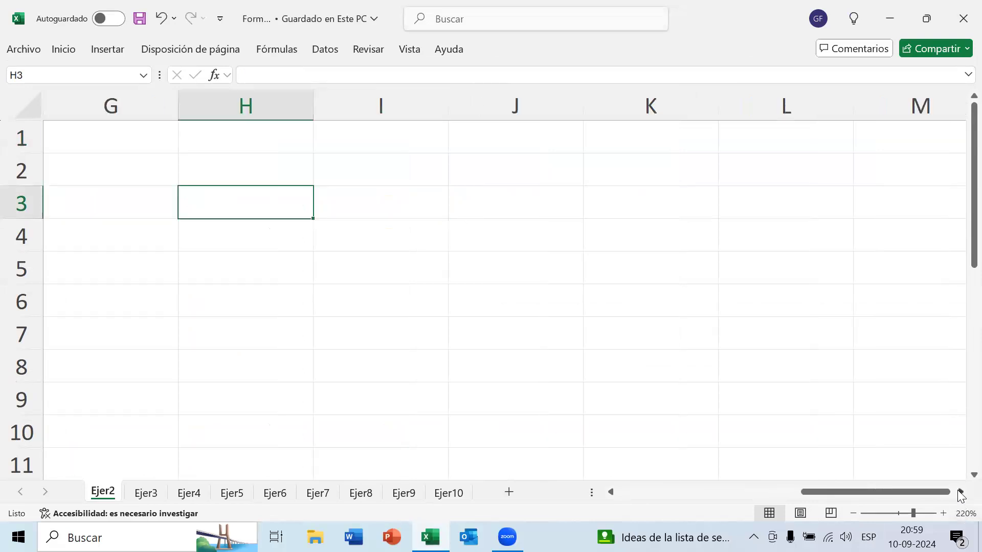
pyautogui.scroll(5, 673, 353)
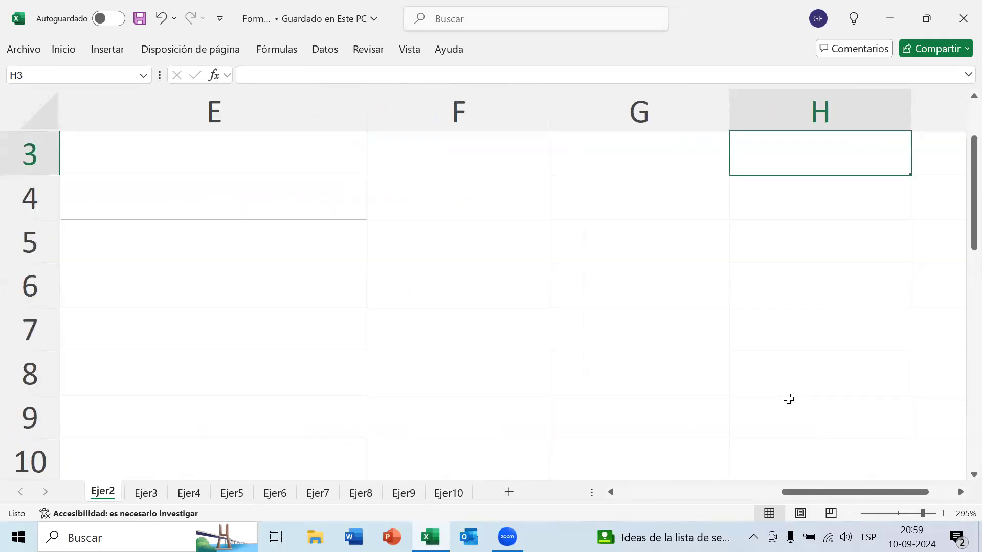
pyautogui.scroll(1, 789, 399)
pyautogui.click(961, 493)
pyautogui.click(960, 493)
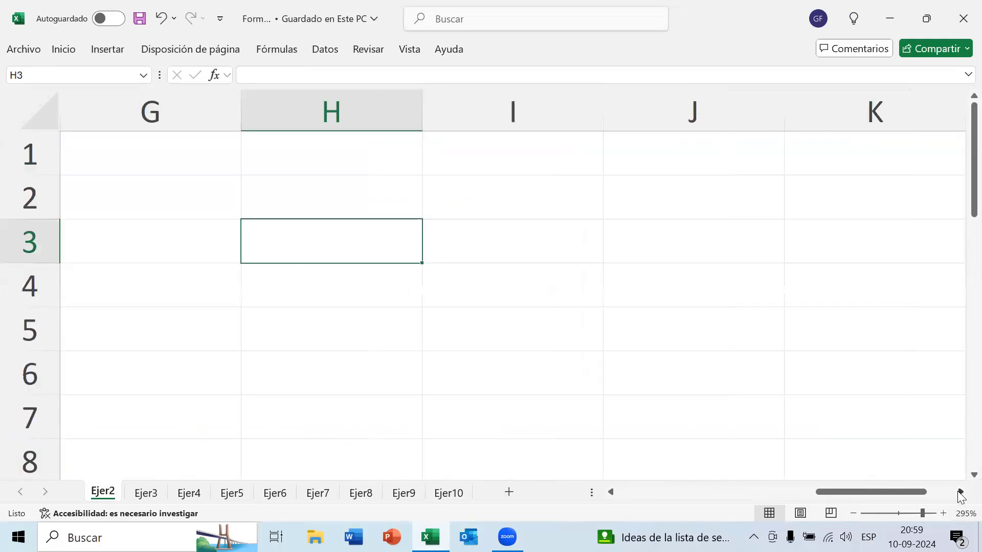
pyautogui.click(961, 493)
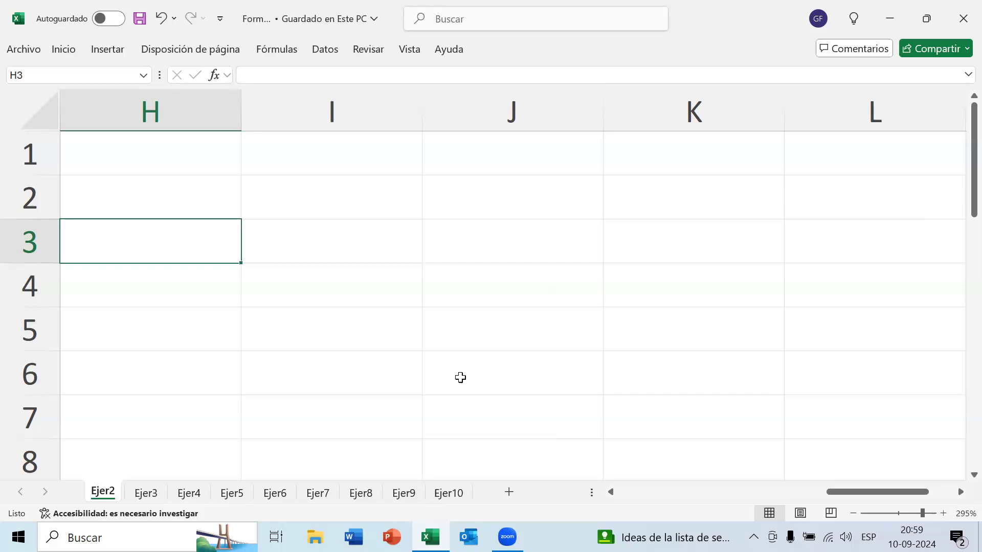
pyautogui.click(611, 492)
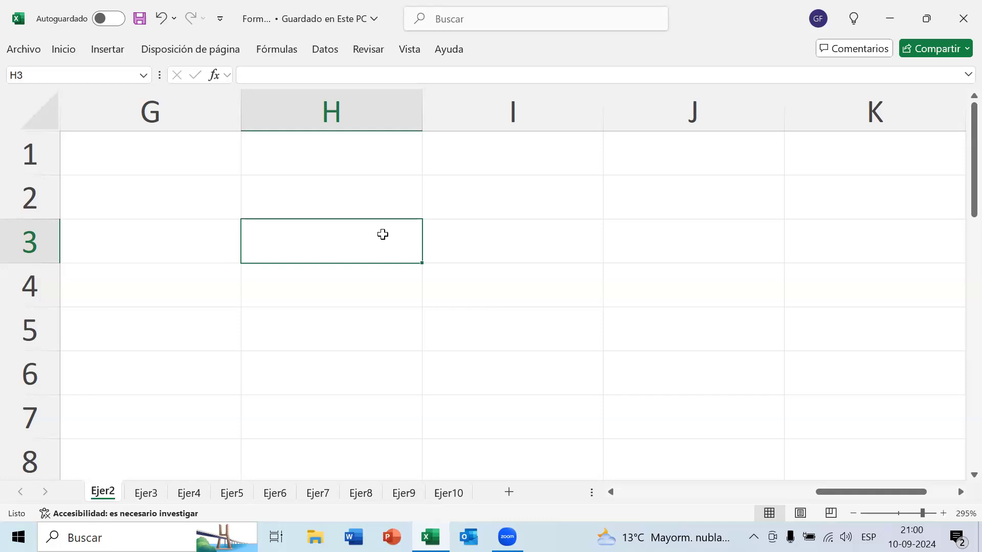
pyautogui.write('+')
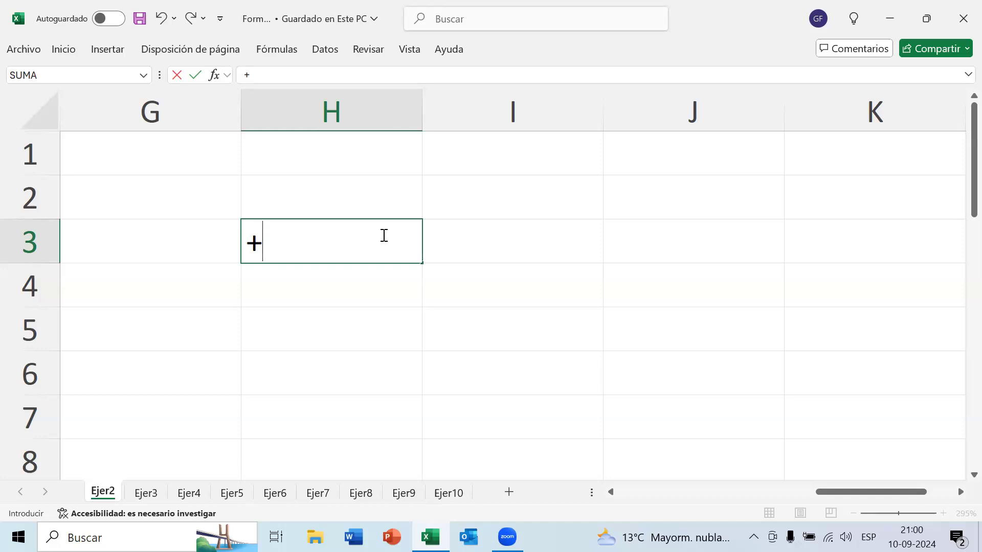
pyautogui.press('BackSpace')
pyautogui.write('-')
pyautogui.press('Escape')
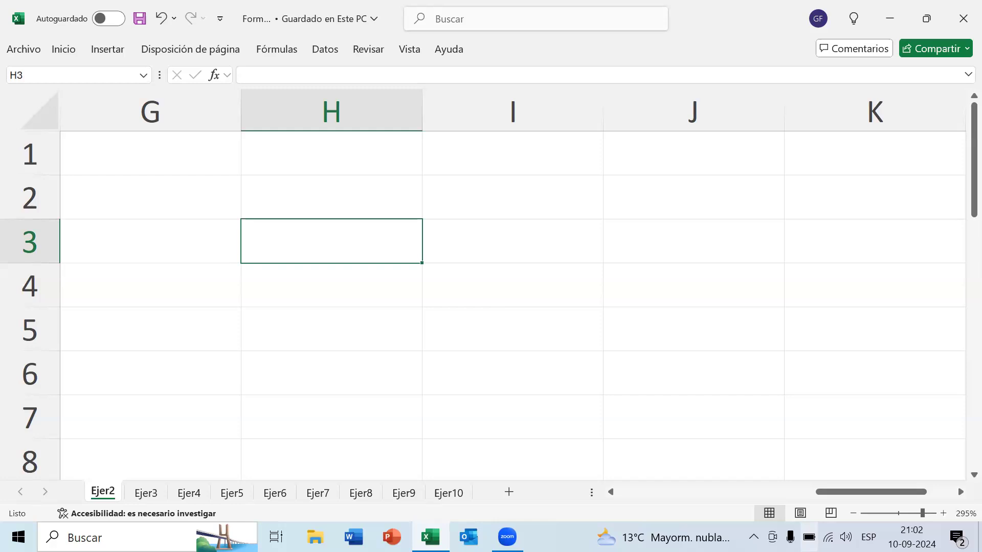
# Try starting an entry in H3 with an equals sign and with a plus sign, leaving the cell empty.
pyautogui.write('=')
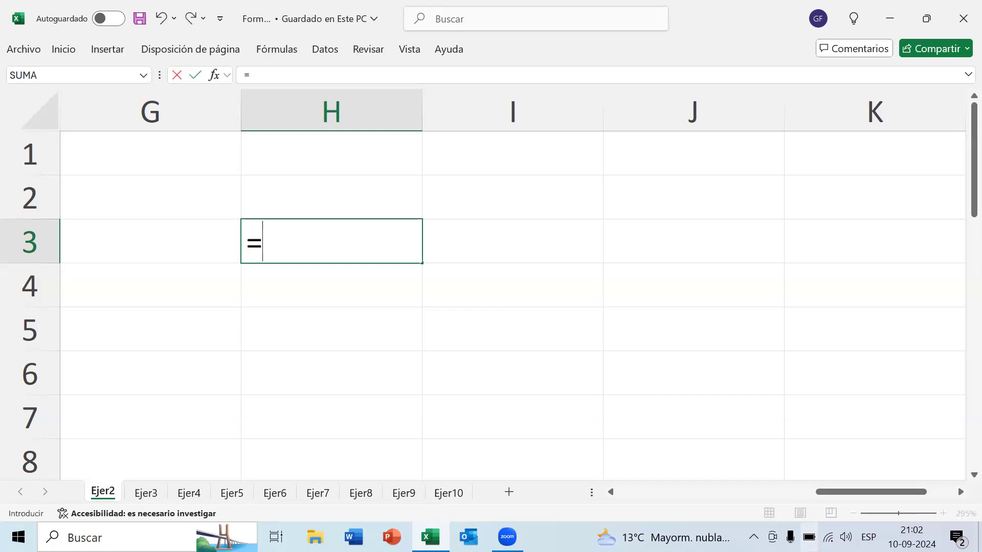
pyautogui.press('BackSpace')
pyautogui.write('+')
pyautogui.press('BackSpace')
pyautogui.write('+')
pyautogui.press('BackSpace')
pyautogui.write('=')
pyautogui.press('Escape')
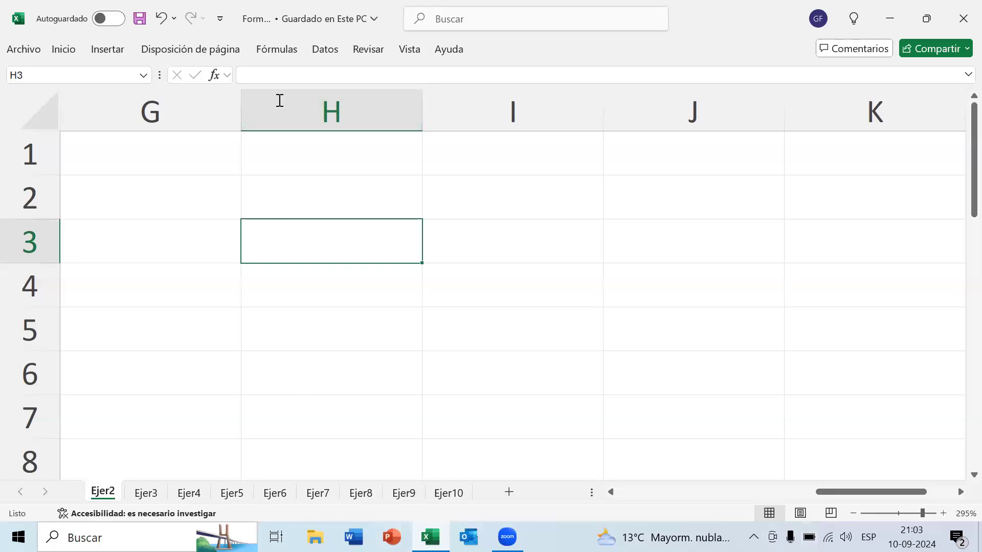
# Examine the sheet's extent by selecting all cells, column H down to the last row, and the table A1:E13.
pyautogui.click(29, 108)
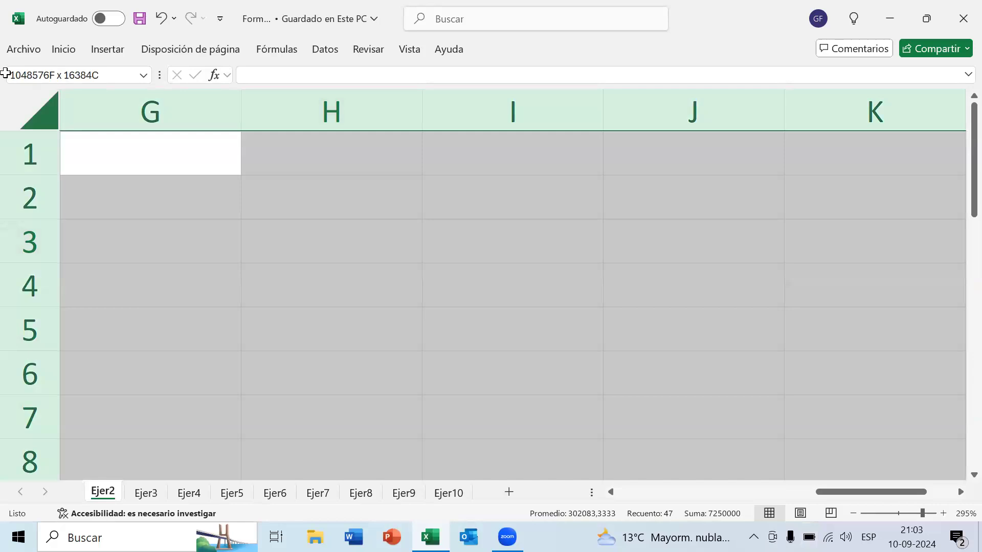
pyautogui.click(322, 189)
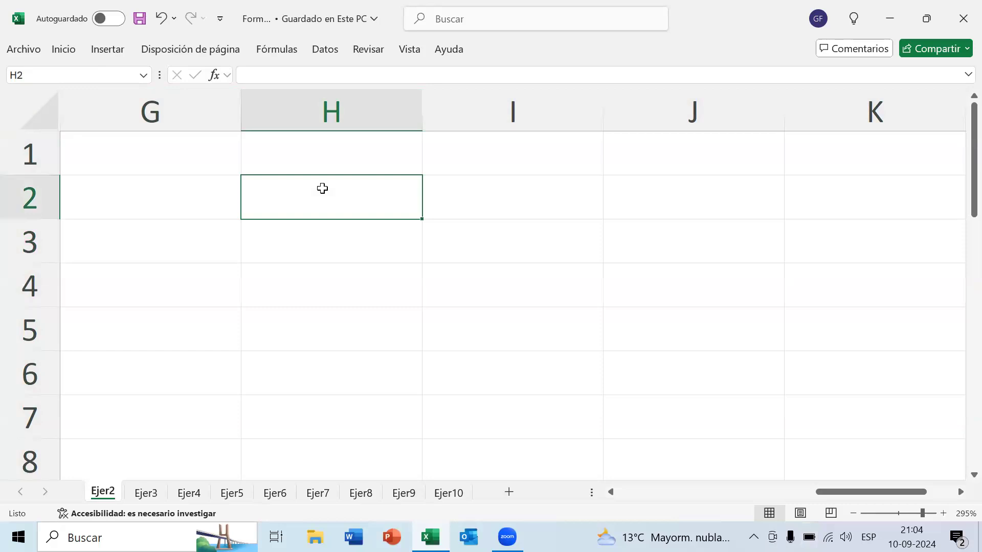
pyautogui.hotkey('ctrl', 'shift', 'Down')
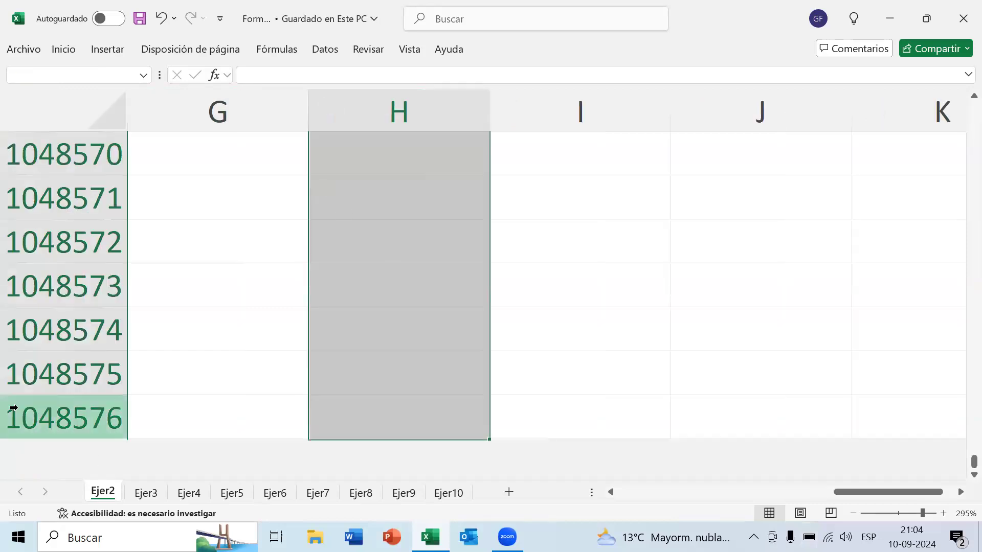
pyautogui.hotkey('ctrl', 'shift', 'Up')
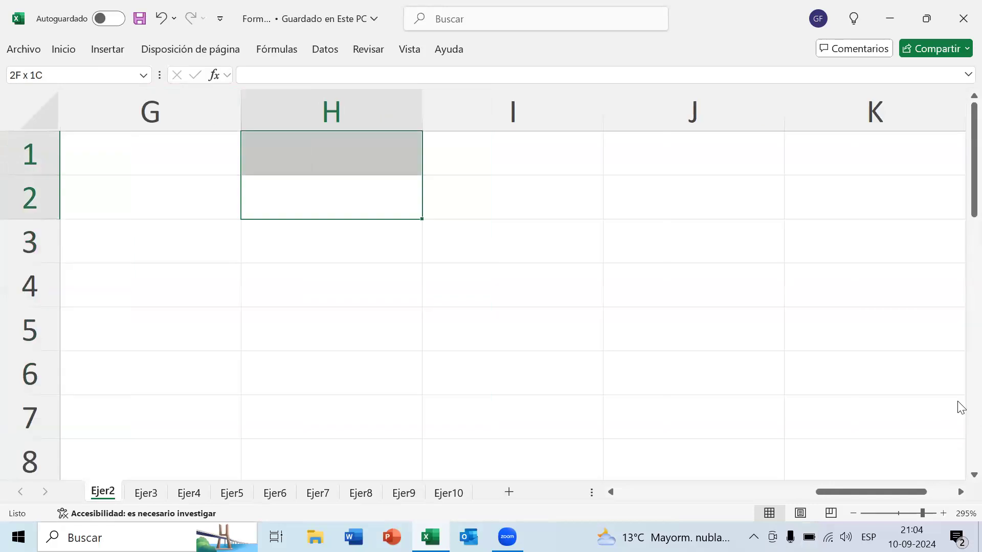
pyautogui.moveTo(852, 493); pyautogui.dragTo(864, 494)
pyautogui.click(363, 201)
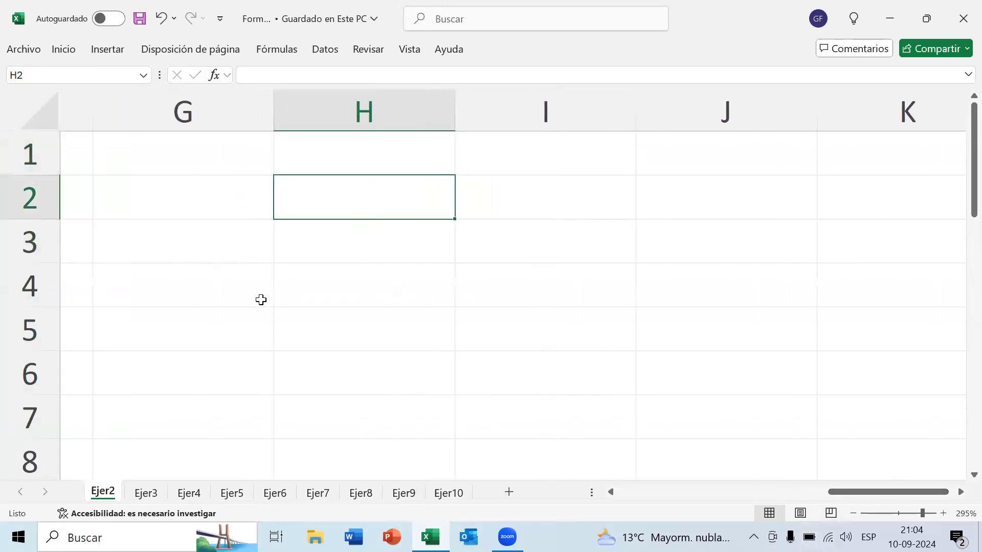
pyautogui.scroll(-10, 318, 317)
pyautogui.moveTo(100, 126); pyautogui.dragTo(507, 384)
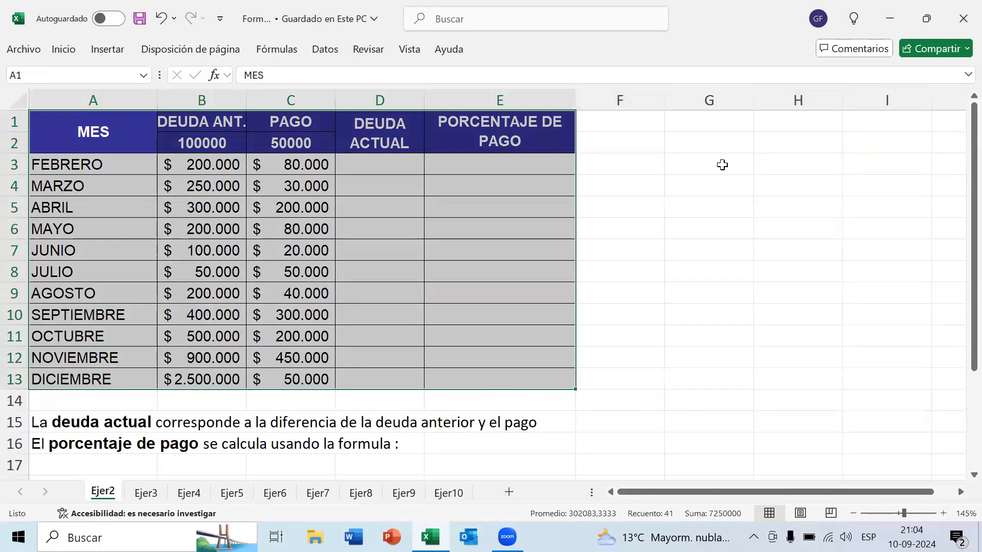
# Try starting a formula in G3 with =+, =- and a single equals sign, leaving the cell empty.
pyautogui.click(723, 165)
pyautogui.scroll(13, 745, 278)
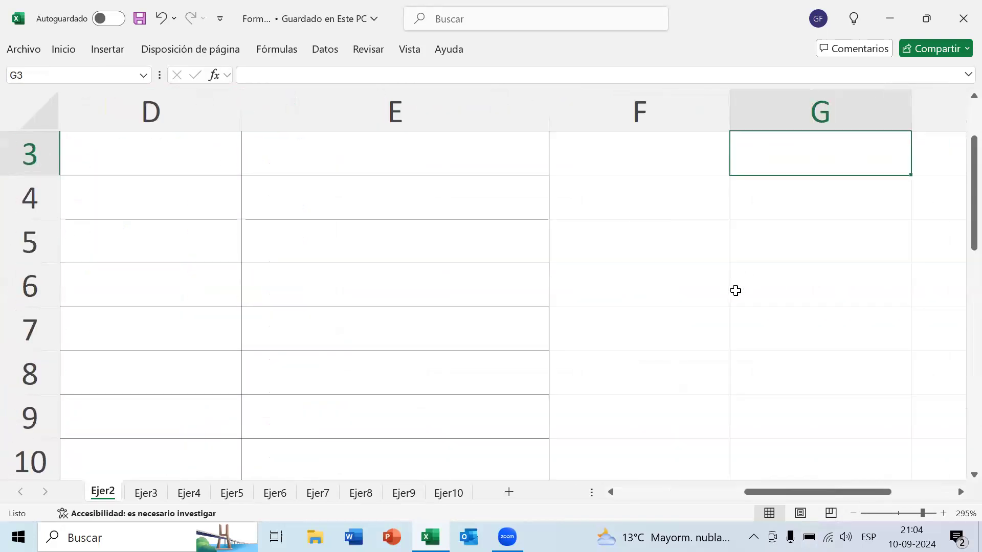
pyautogui.scroll(1, 780, 299)
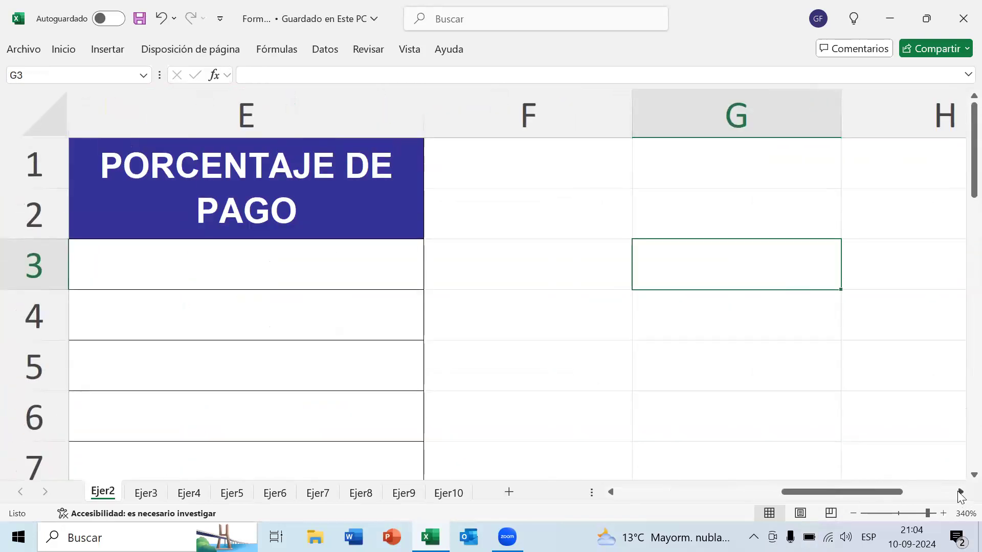
pyautogui.click(960, 492)
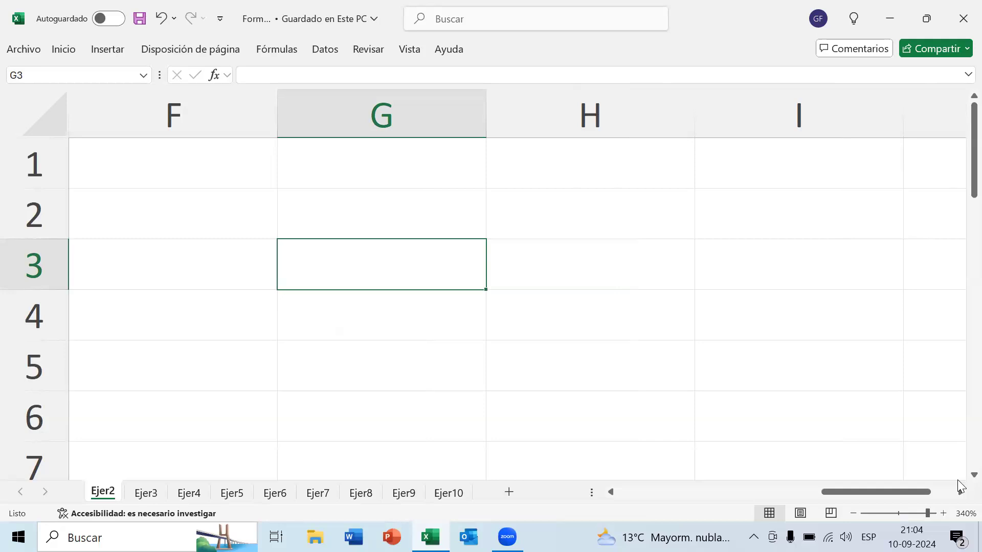
pyautogui.write('=+')
pyautogui.press('BackSpace')
pyautogui.write('-')
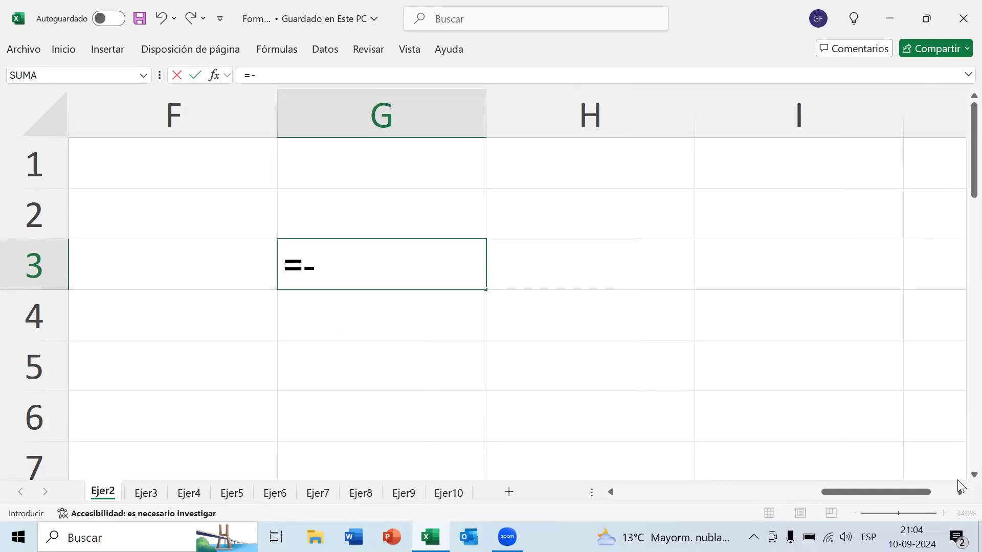
pyautogui.press('Escape')
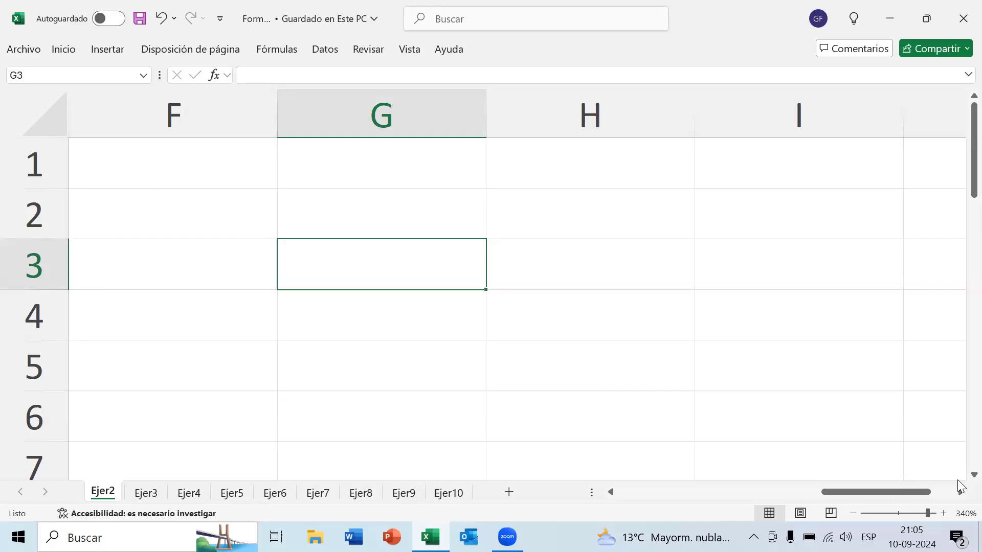
pyautogui.write('=')
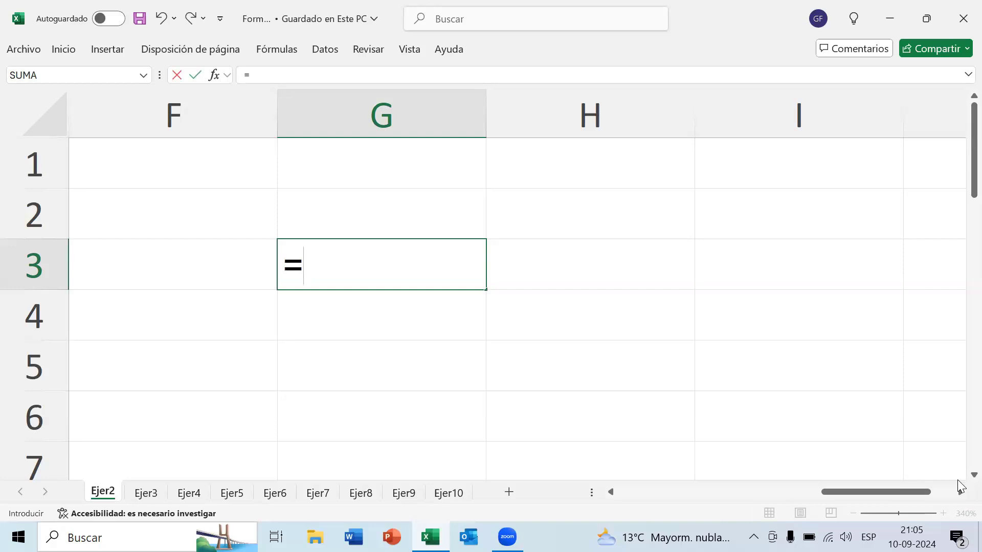
pyautogui.press('BackSpace')
pyautogui.press('Return')
# Enter the heading "Operaciones matemáticas simples" in G2.
pyautogui.press('Up')
pyautogui.press('Up')
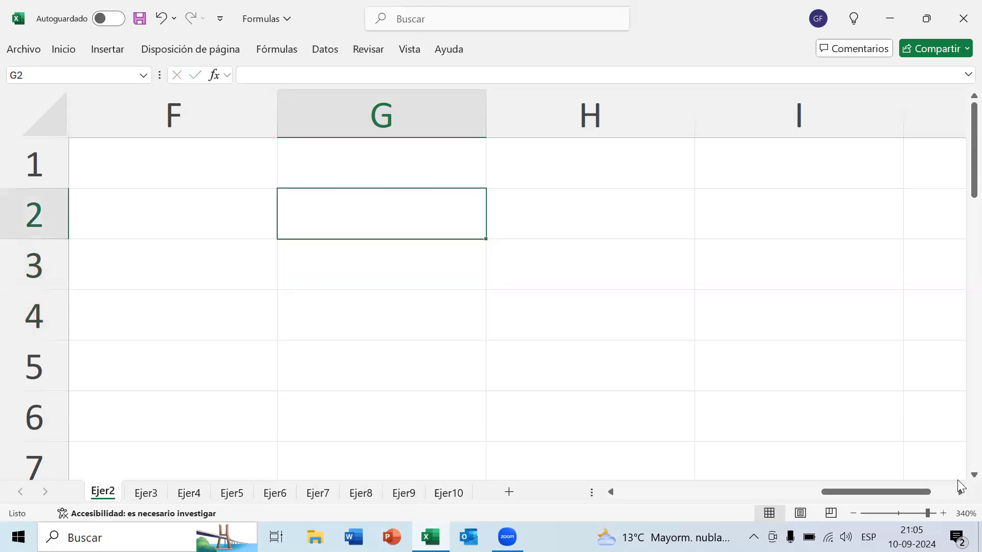
pyautogui.write('opERA')
pyautogui.press('BackSpace')
pyautogui.press('BackSpace')
pyautogui.press('BackSpace')
pyautogui.press('BackSpace')
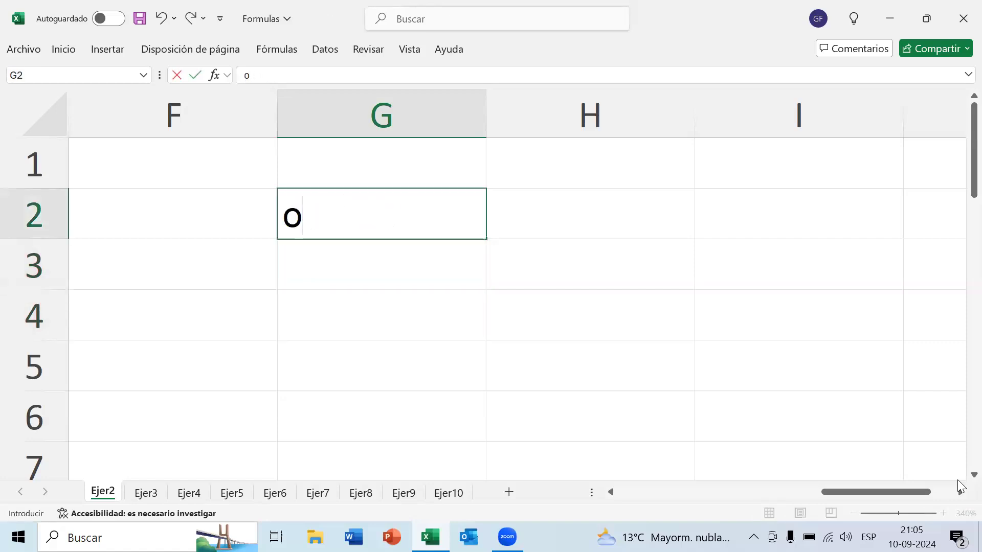
pyautogui.write('Operacione')
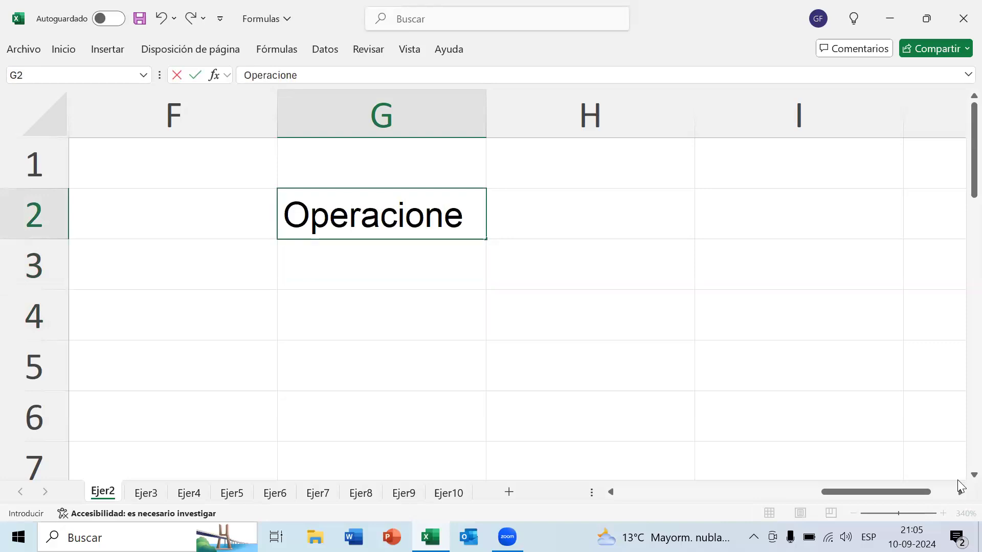
pyautogui.write('s matemáticas')
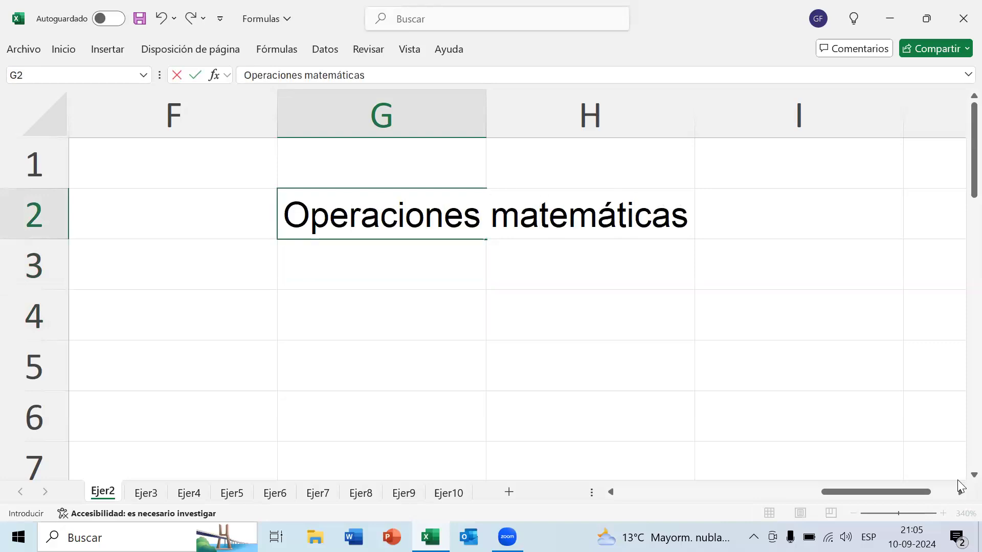
pyautogui.write(' simples')
pyautogui.press('Return')
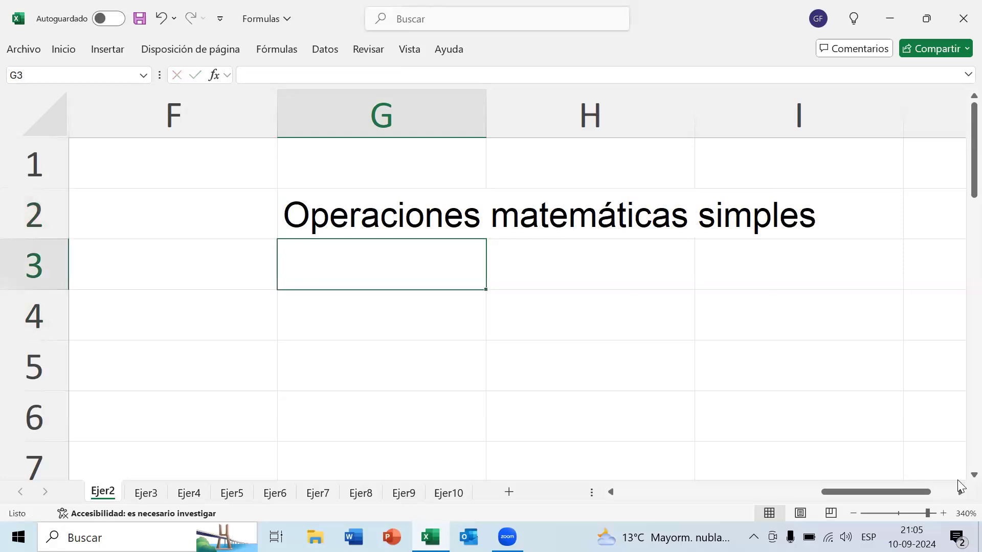
# List the operators below the heading: + with Suma in G3:H3 and - with Resta in G4:H4.
pyautogui.write('+')
pyautogui.press('Tab')
pyautogui.write('Suma')
pyautogui.press('Return')
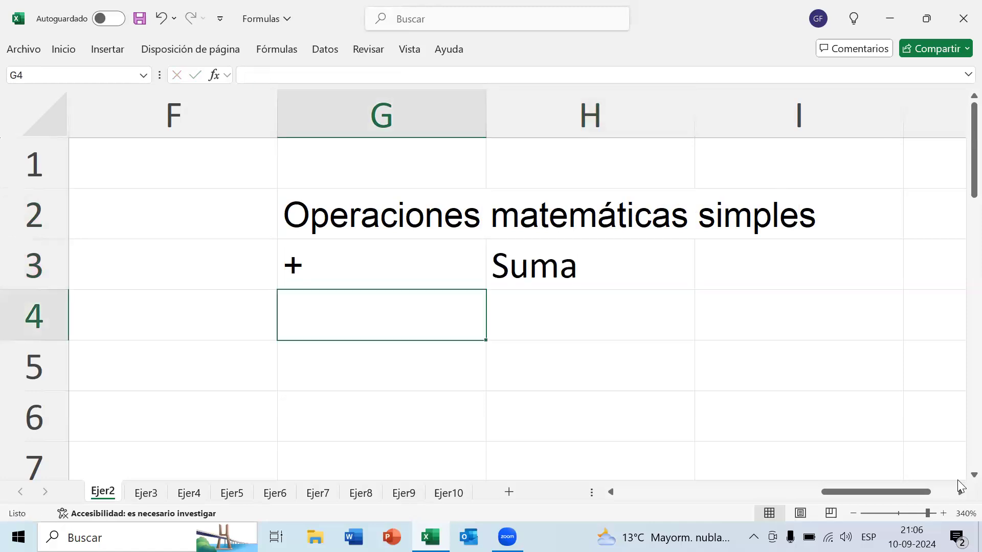
pyautogui.write('-')
pyautogui.press('Tab')
pyautogui.write('Resta')
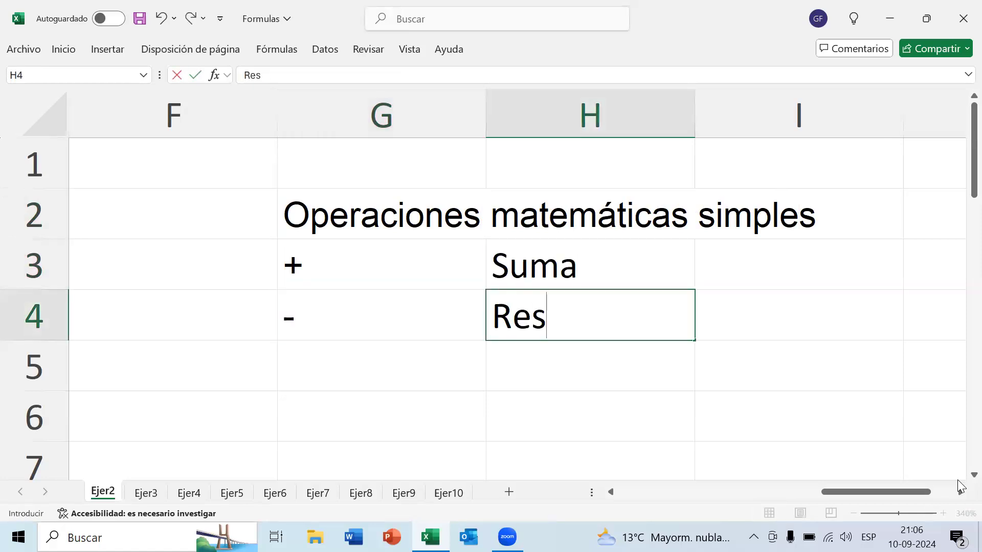
pyautogui.press('Return')
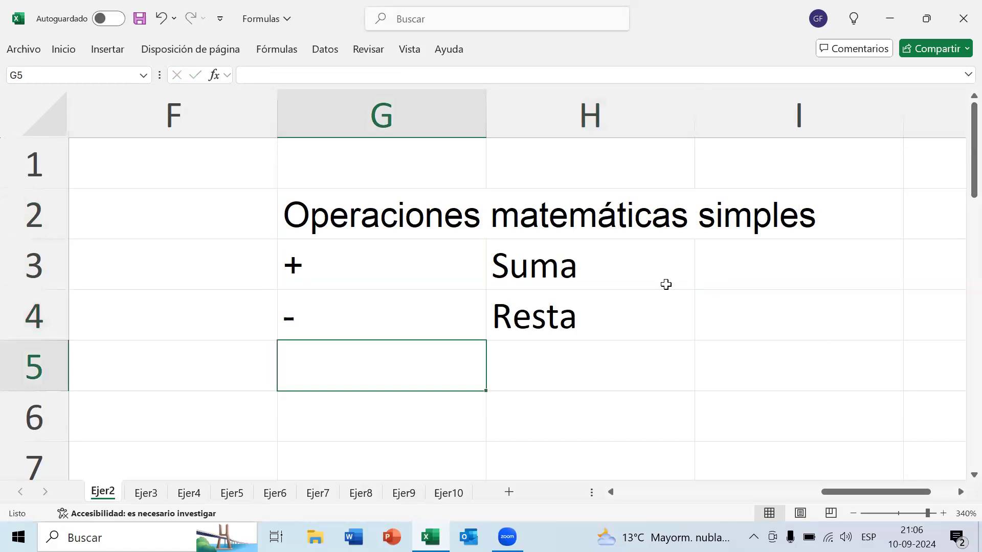
pyautogui.keyDown('ctrl'); pyautogui.scroll(-2, 664, 283); pyautogui.keyUp('ctrl')
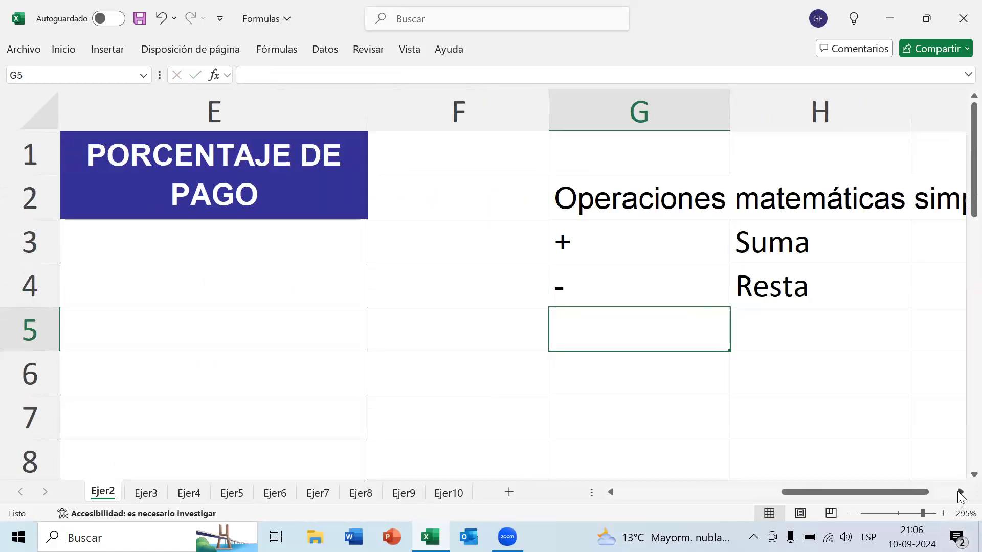
# Add the operator * with the name Multiplicación to the operations list in G5:H5.
pyautogui.keyDown('ctrl'); pyautogui.scroll(-1, 380, 303); pyautogui.keyUp('ctrl')
pyautogui.click(362, 237)
pyautogui.click(382, 310)
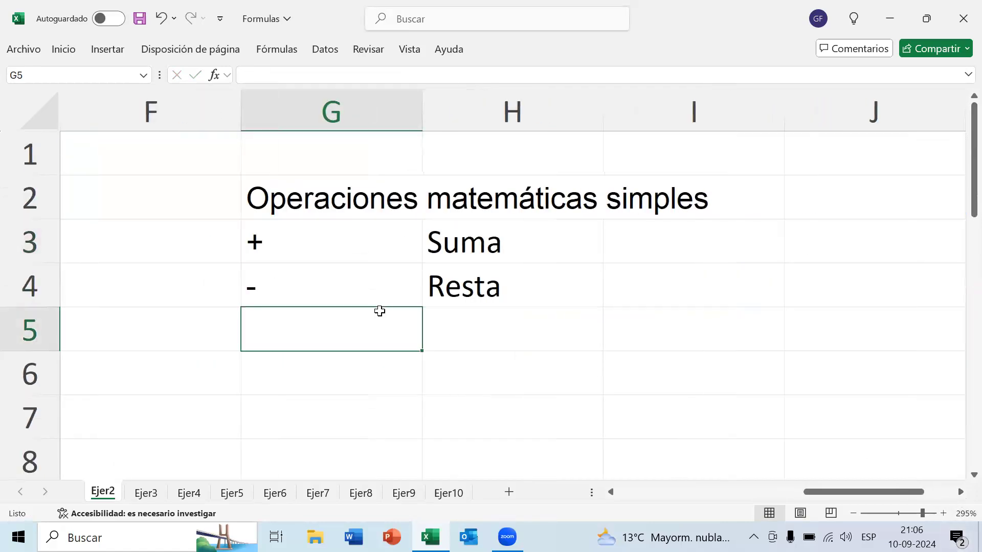
pyautogui.click(359, 274)
pyautogui.click(342, 325)
pyautogui.write('*')
pyautogui.press('Tab')
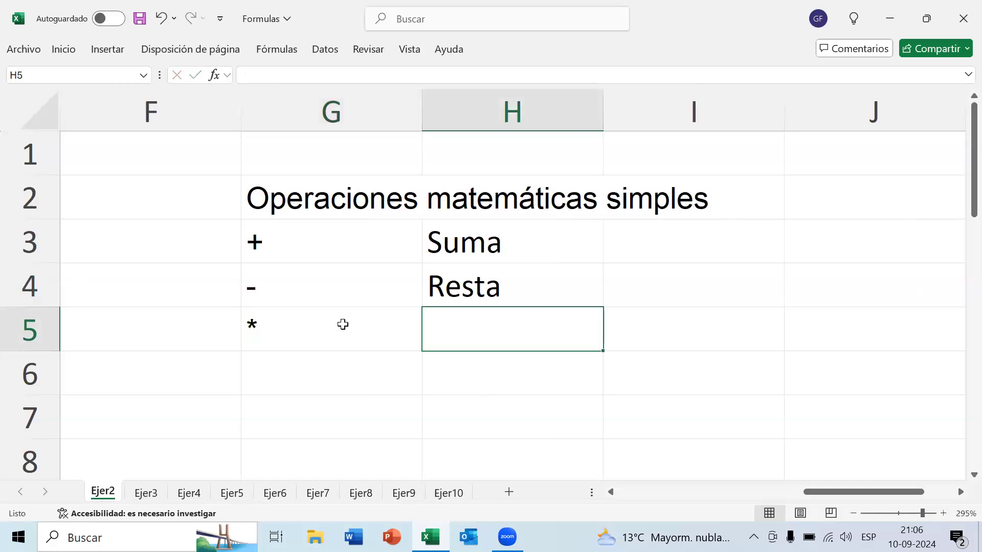
pyautogui.write('Mu')
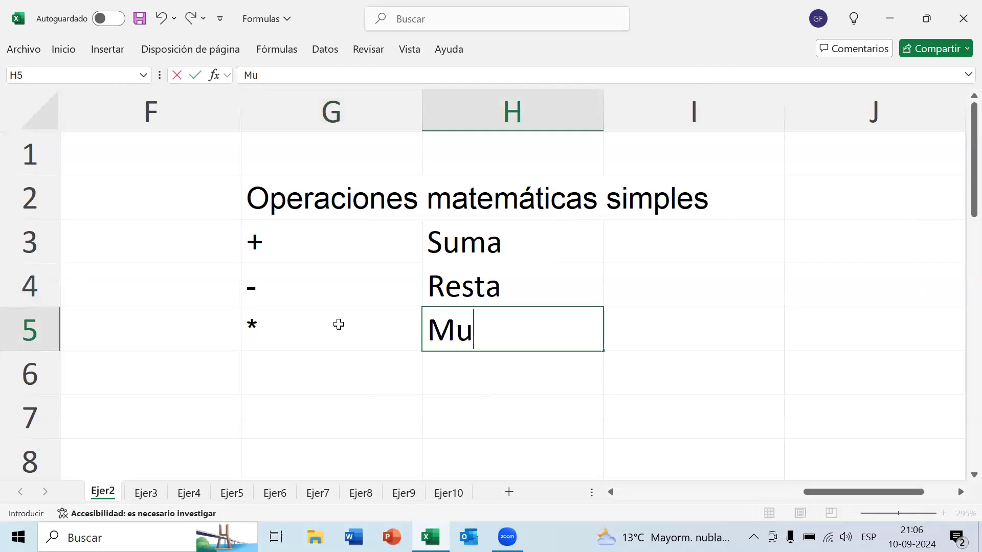
pyautogui.write('ltiplu')
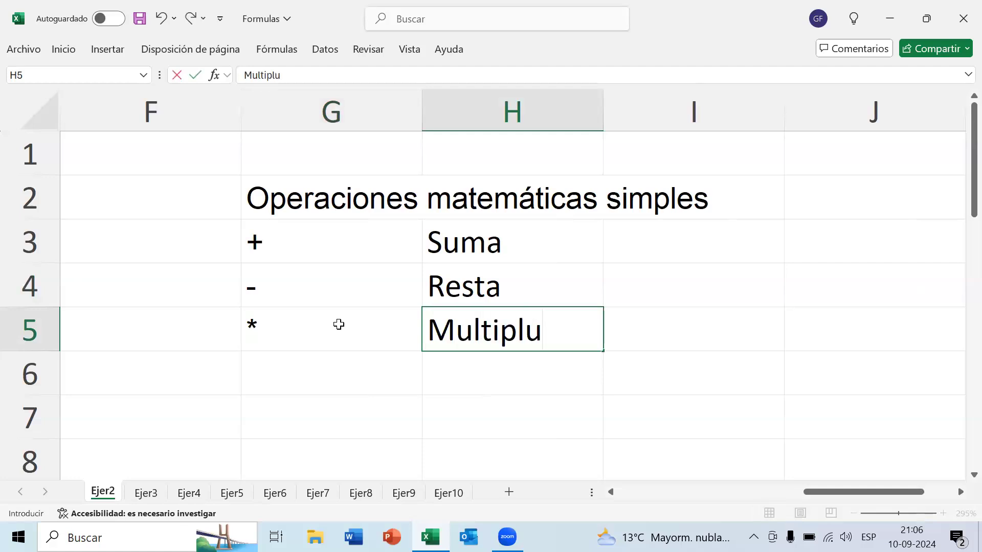
pyautogui.press('BackSpace')
pyautogui.write('ia')
pyautogui.press('BackSpace')
pyautogui.write('cación')
pyautogui.press('Return')
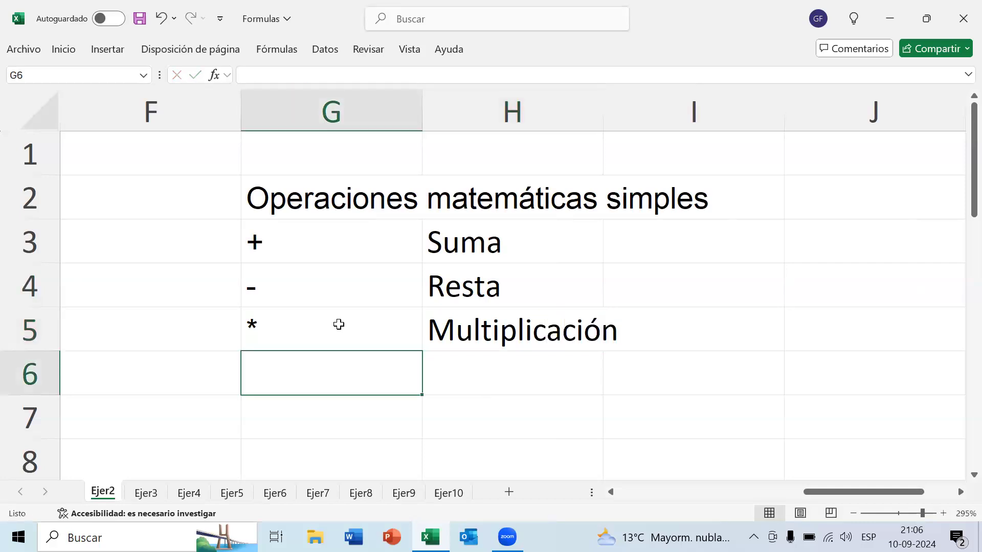
# Add the operator / with the name División in G6:H6 and widen column H to fit the heading in G2.
pyautogui.write('/')
pyautogui.press('Tab')
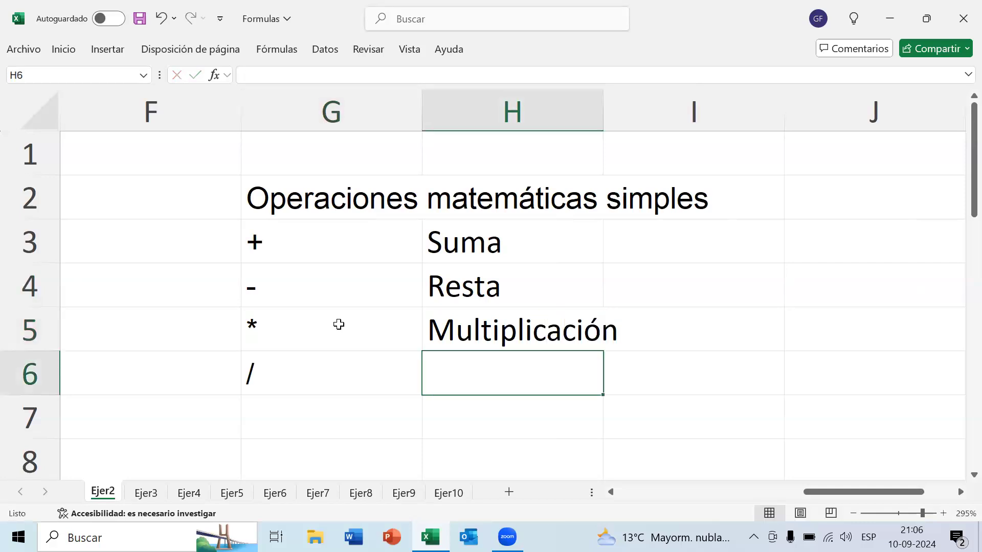
pyautogui.write('División')
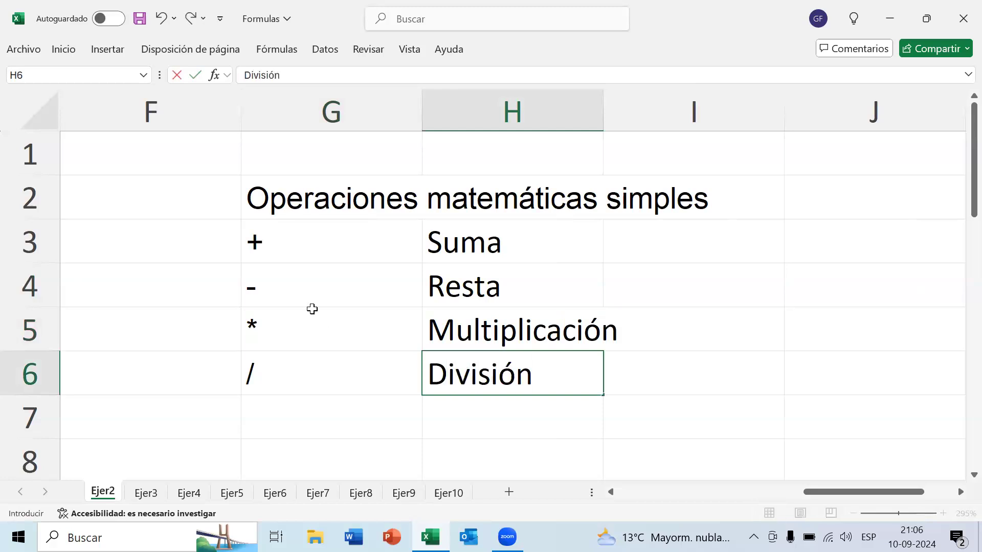
pyautogui.press('Return')
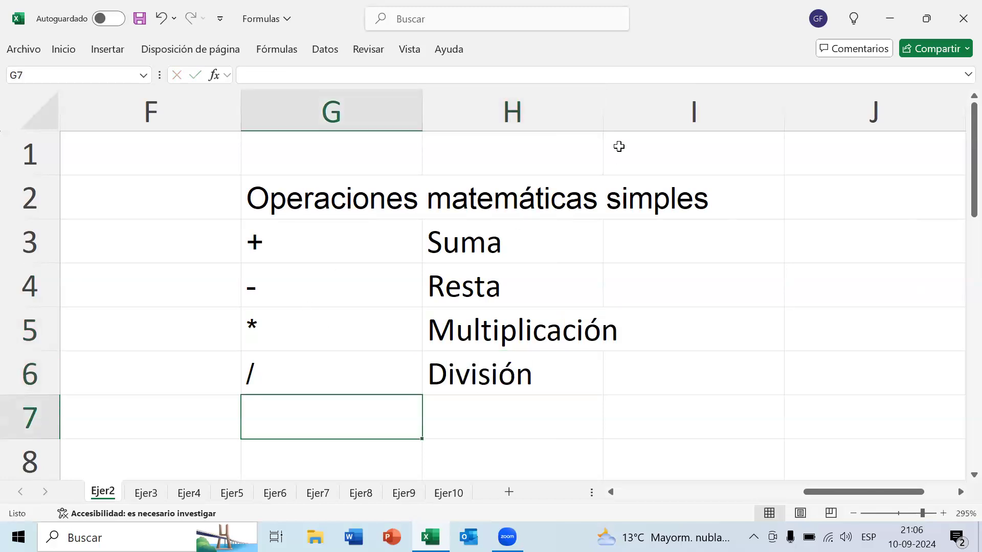
pyautogui.moveTo(601, 112); pyautogui.dragTo(713, 112)
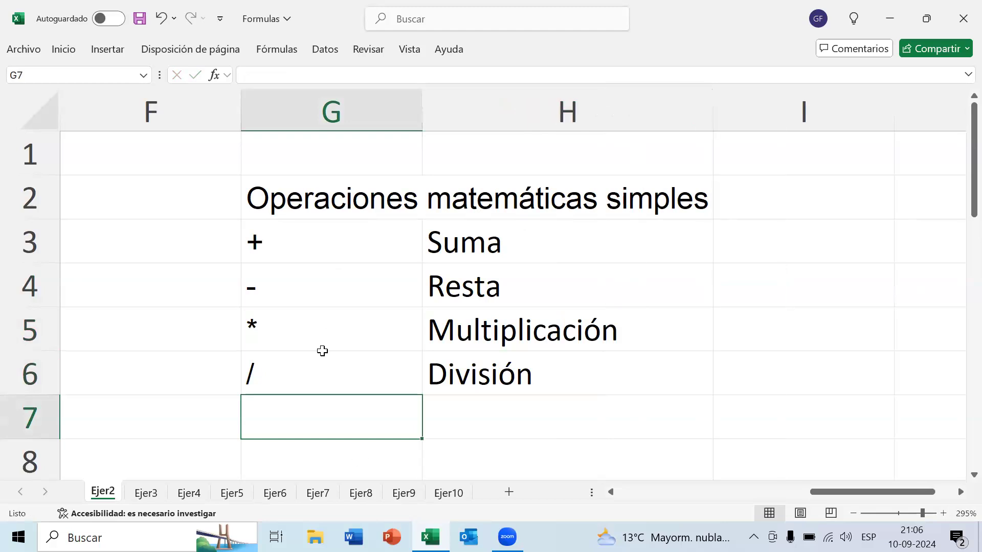
# Go through the four listed operator symbols one by one, from G3 to G6.
pyautogui.click(355, 245)
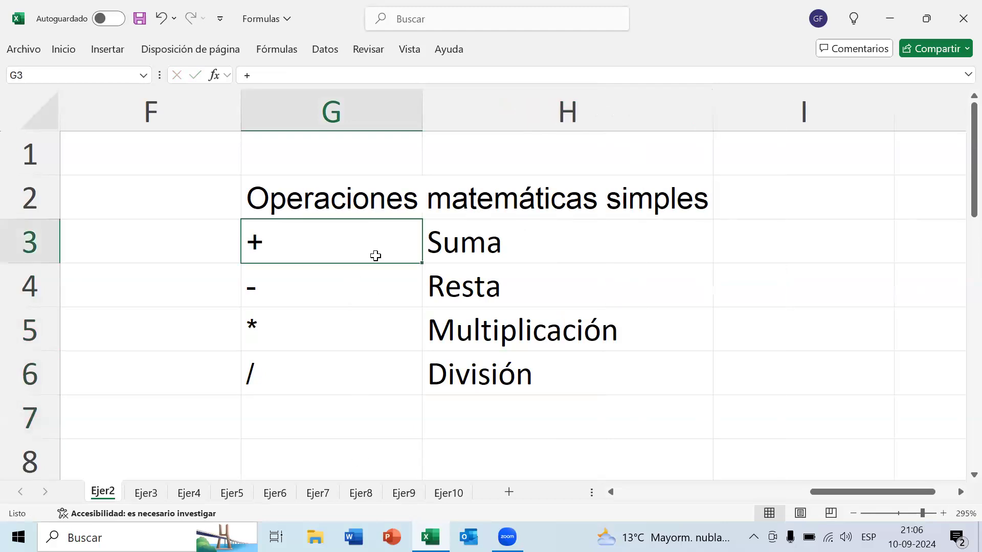
pyautogui.click(384, 293)
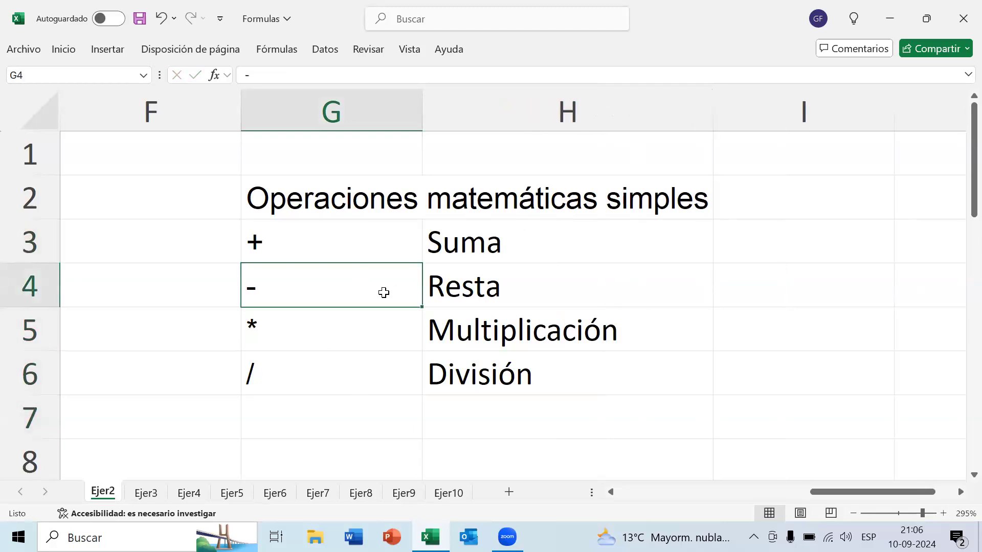
pyautogui.press('Up')
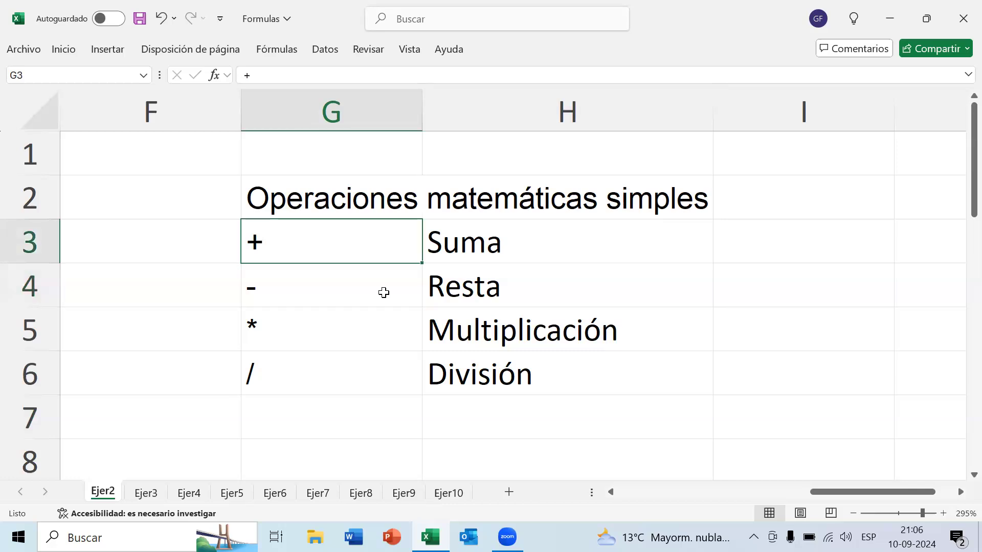
pyautogui.press('Down')
pyautogui.press('Down')
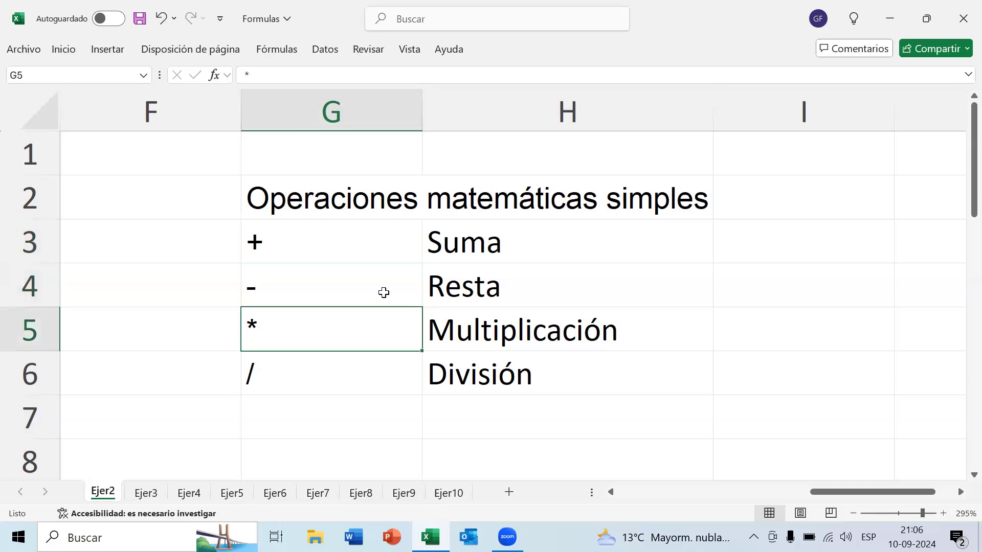
pyautogui.press('Down')
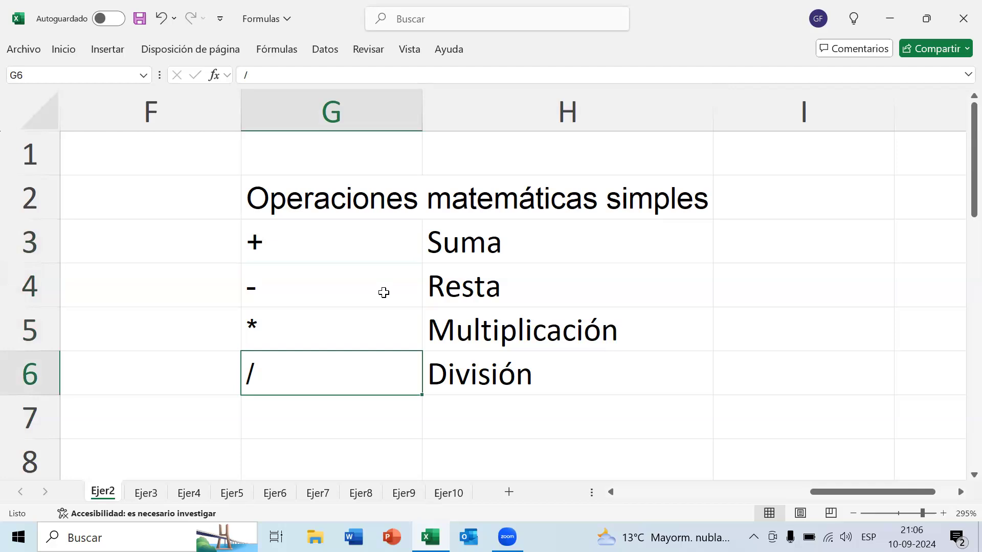
pyautogui.press('Down')
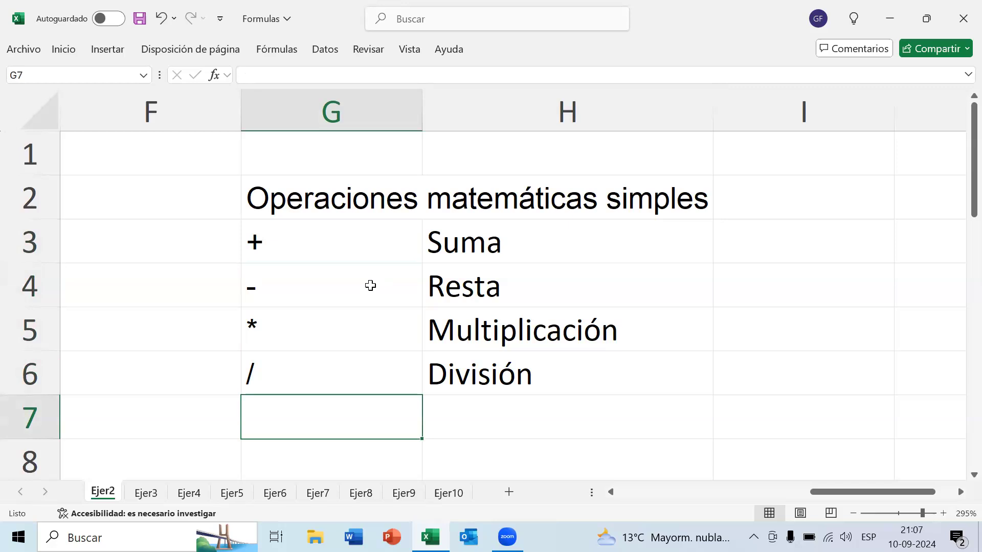
# Return to the debt table and examine the list of months in column A, from FEBRERO to DICIEMBRE.
pyautogui.keyDown('ctrl'); pyautogui.scroll(-5, 371, 285); pyautogui.keyUp('ctrl')
pyautogui.moveTo(808, 490); pyautogui.dragTo(634, 491)
pyautogui.click(211, 204)
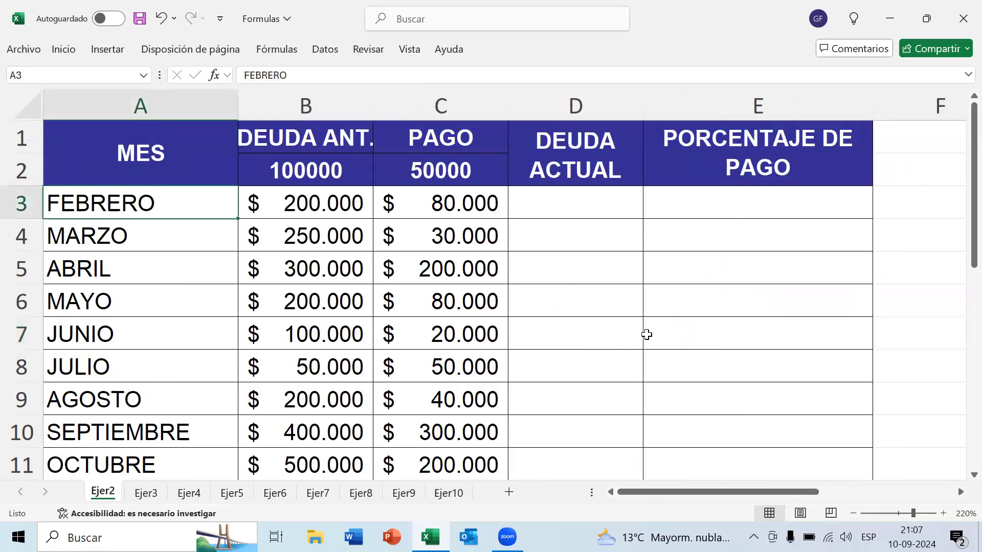
pyautogui.keyDown('ctrl'); pyautogui.scroll(4, 646, 333); pyautogui.keyUp('ctrl')
pyautogui.keyDown('ctrl'); pyautogui.scroll(-4, 561, 394); pyautogui.keyUp('ctrl')
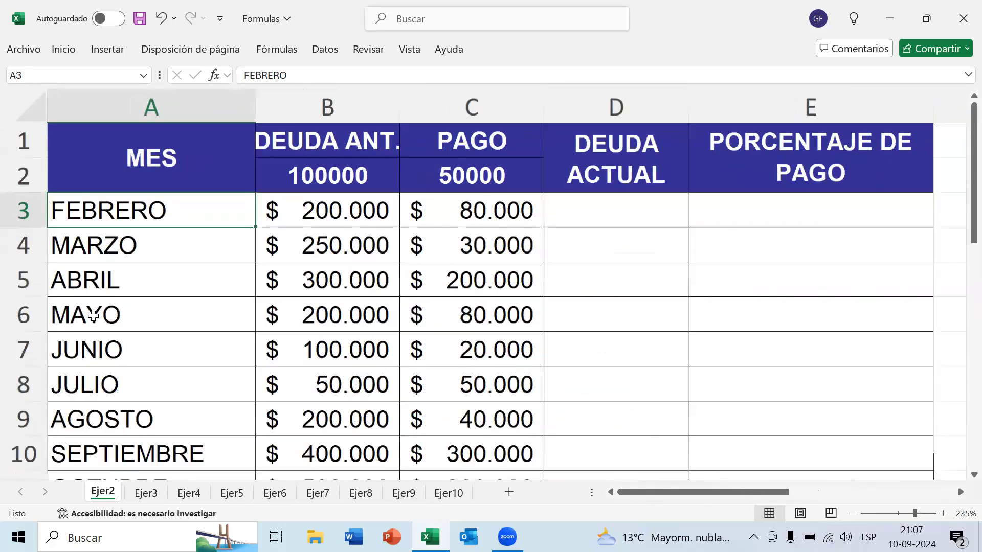
pyautogui.hotkey('ctrl', 'shift', 'Down')
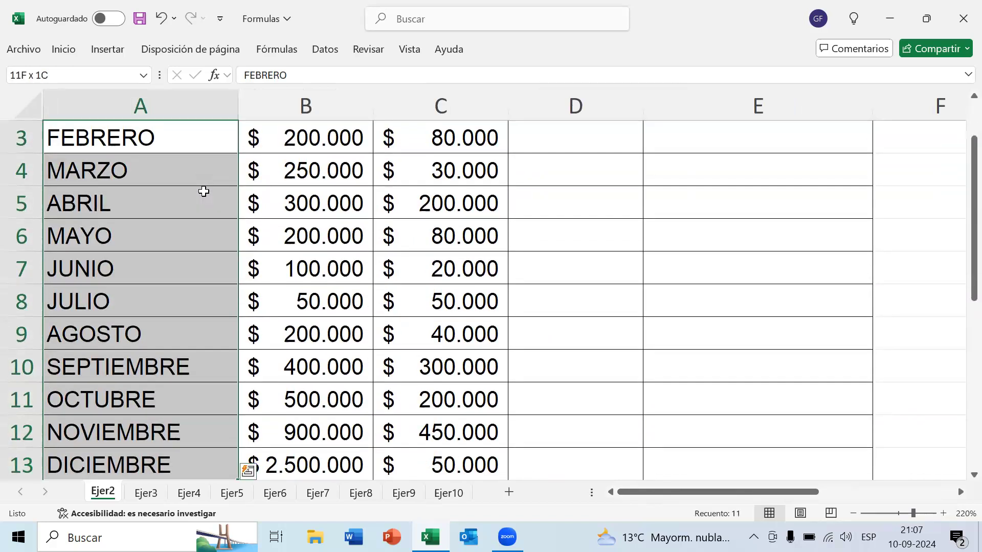
pyautogui.scroll(1, 225, 215)
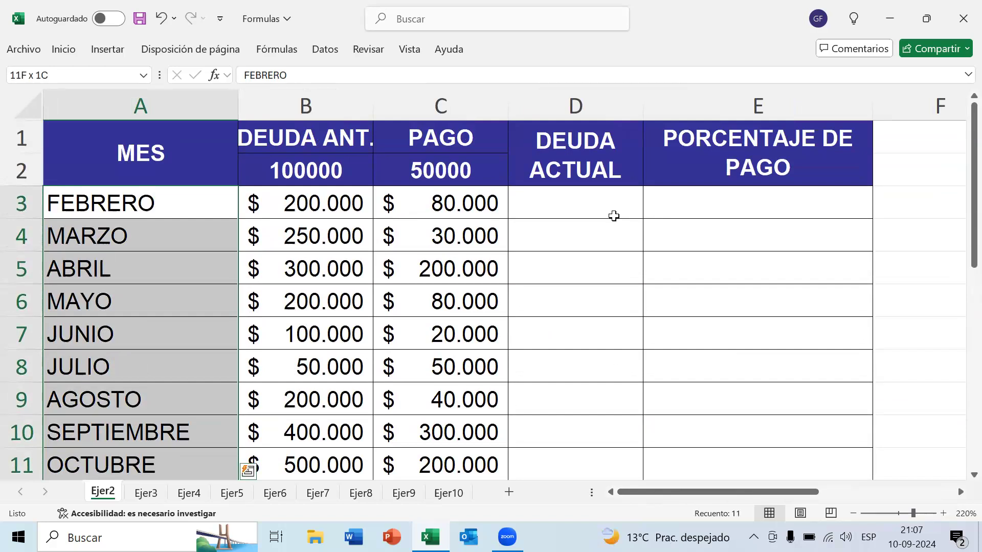
# Review the DEUDA ANT. and PAGO columns and autofit column B to its content.
pyautogui.click(307, 95)
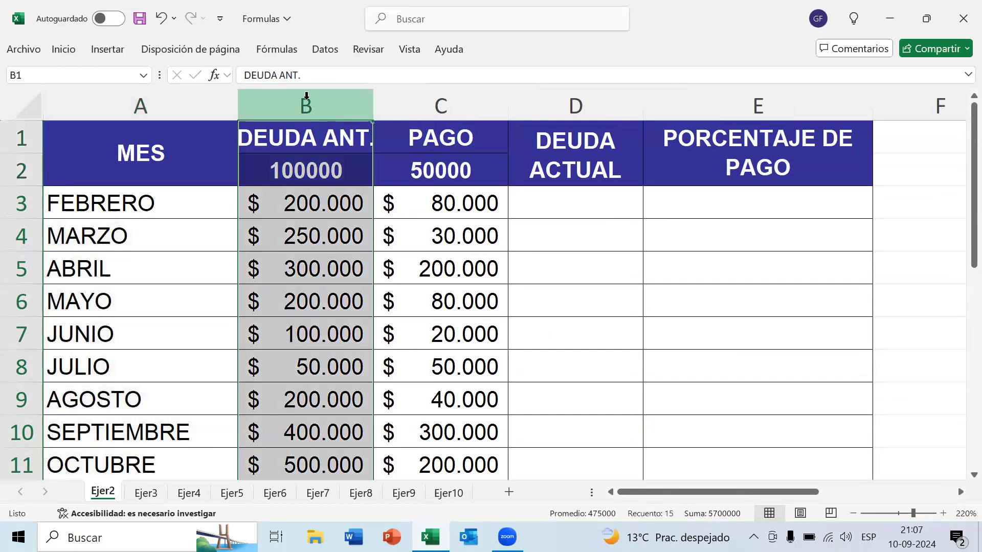
pyautogui.click(466, 95)
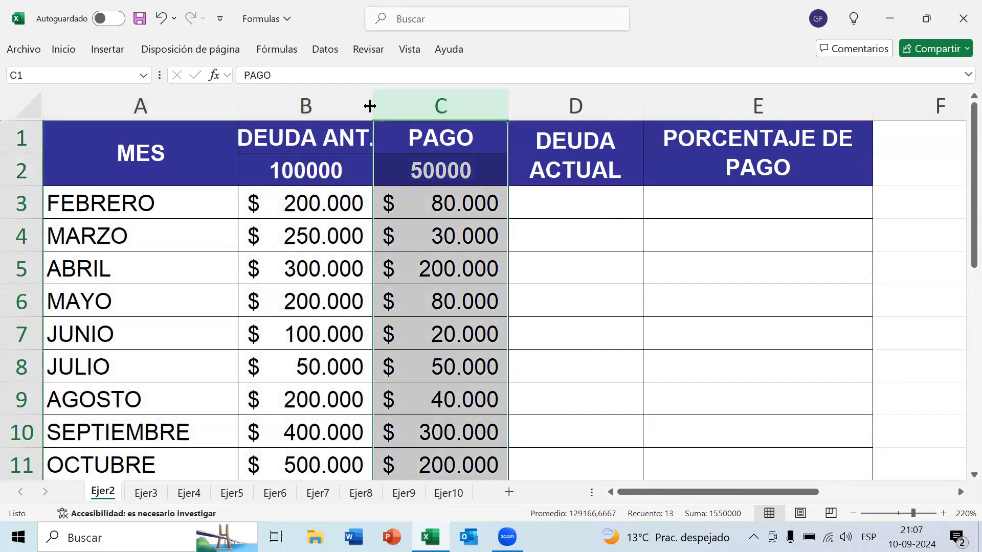
pyautogui.doubleClick(373, 104)
# Examine the FEBRERO row's previous debt, payment and current debt cells, B3 to D3.
pyautogui.click(562, 203)
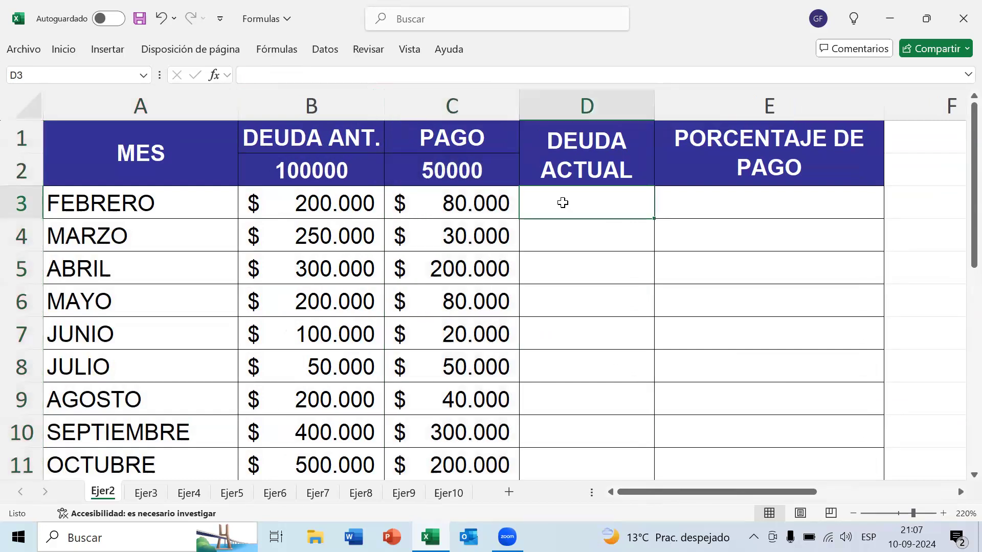
pyautogui.click(24, 203)
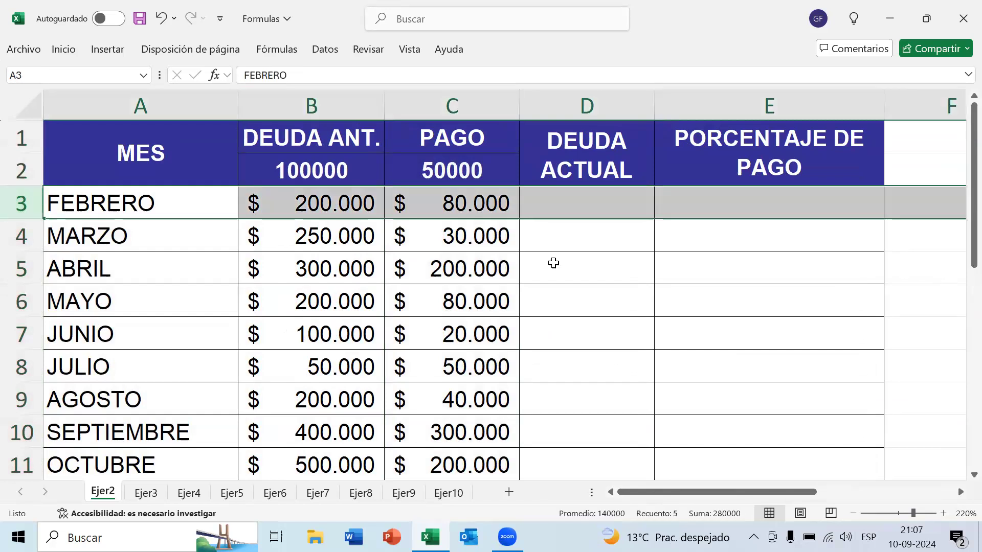
pyautogui.press('Right')
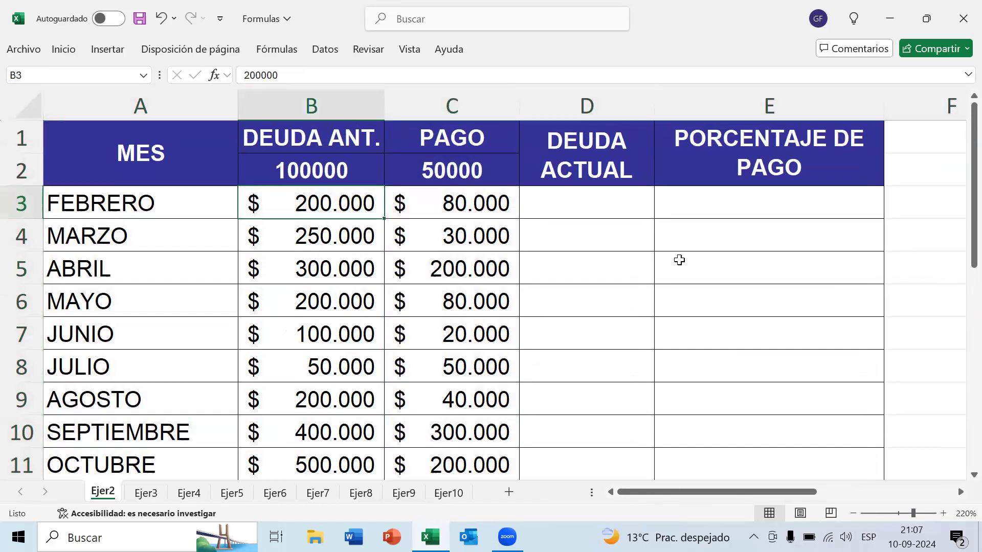
pyautogui.press('Right')
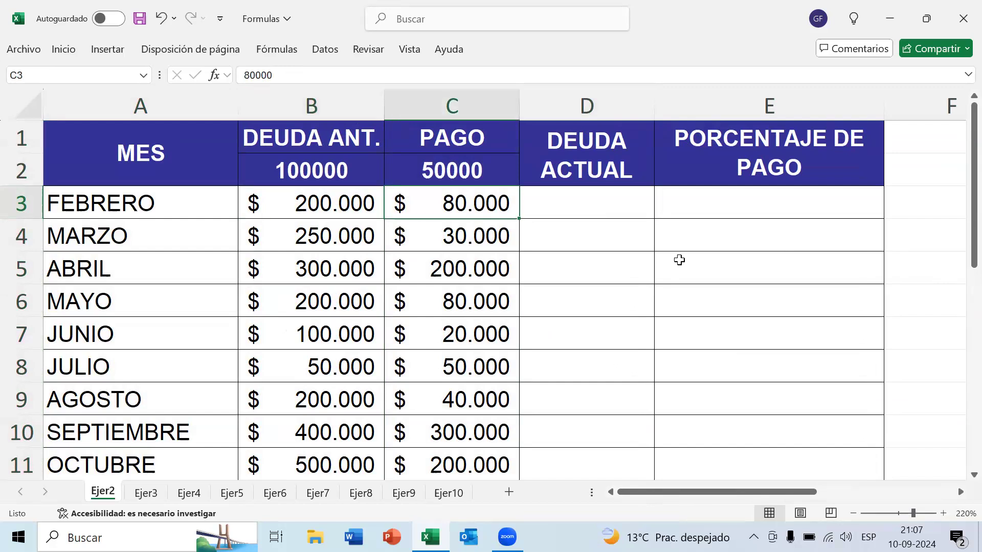
pyautogui.press('Right')
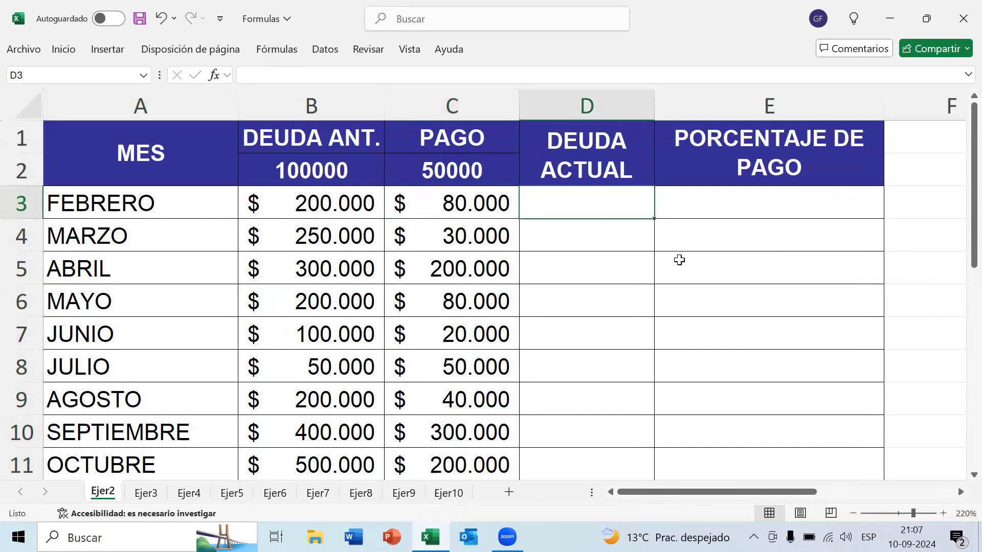
pyautogui.press('Left')
pyautogui.press('Right')
# Enter the formula =B3-C3 in D3 to subtract FEBRERO's payment from its previous debt.
pyautogui.scroll(4, 679, 259)
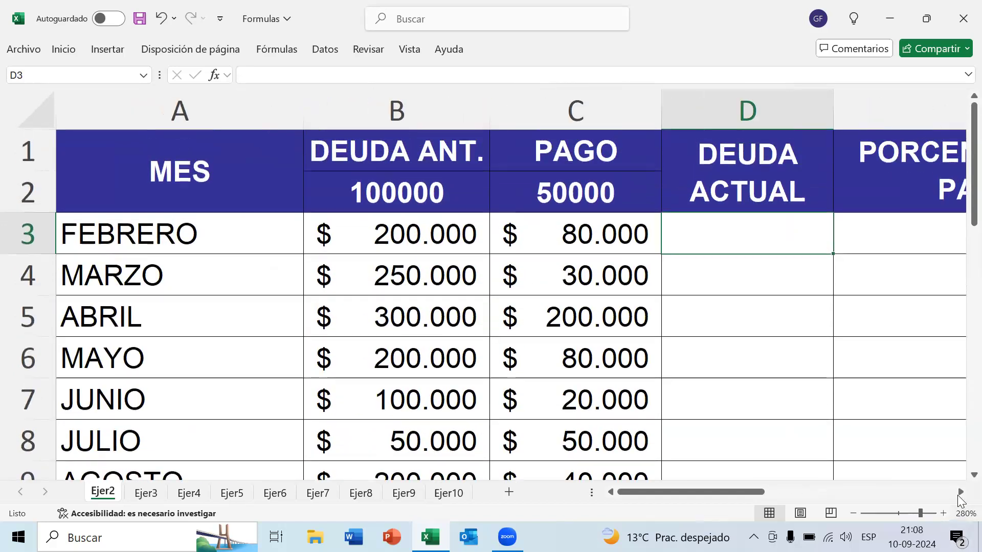
pyautogui.hscroll(1, 526, 282)
pyautogui.click(530, 271)
pyautogui.click(548, 224)
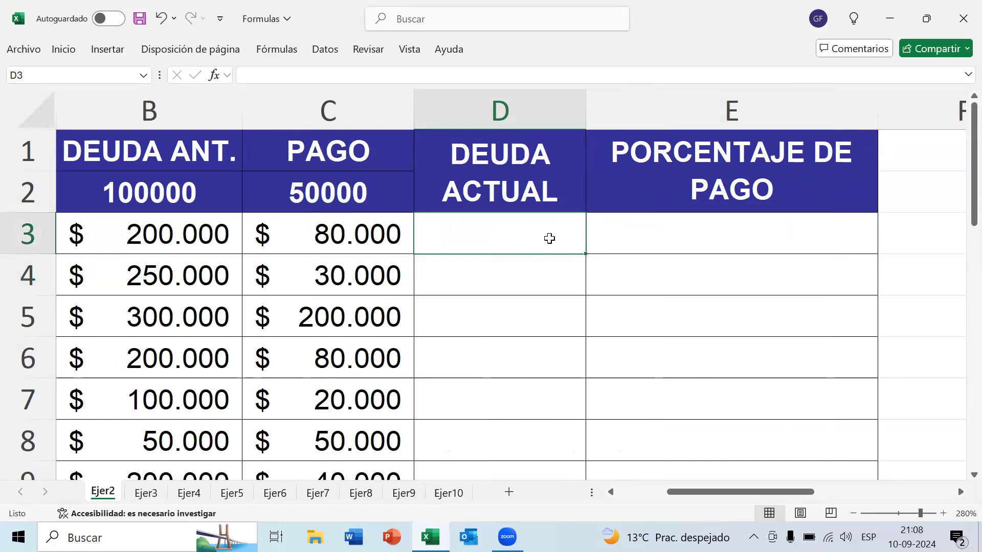
pyautogui.write('=')
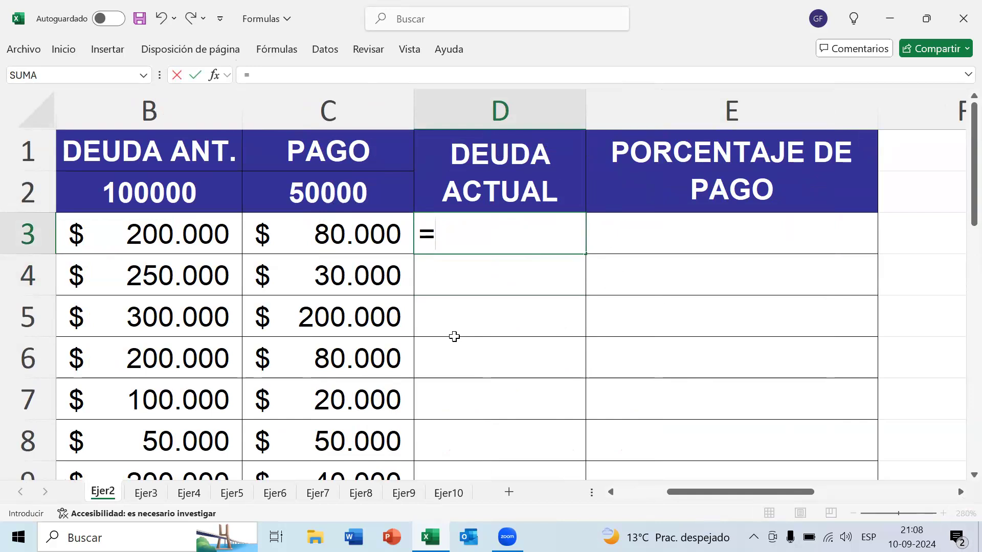
pyautogui.click(188, 234)
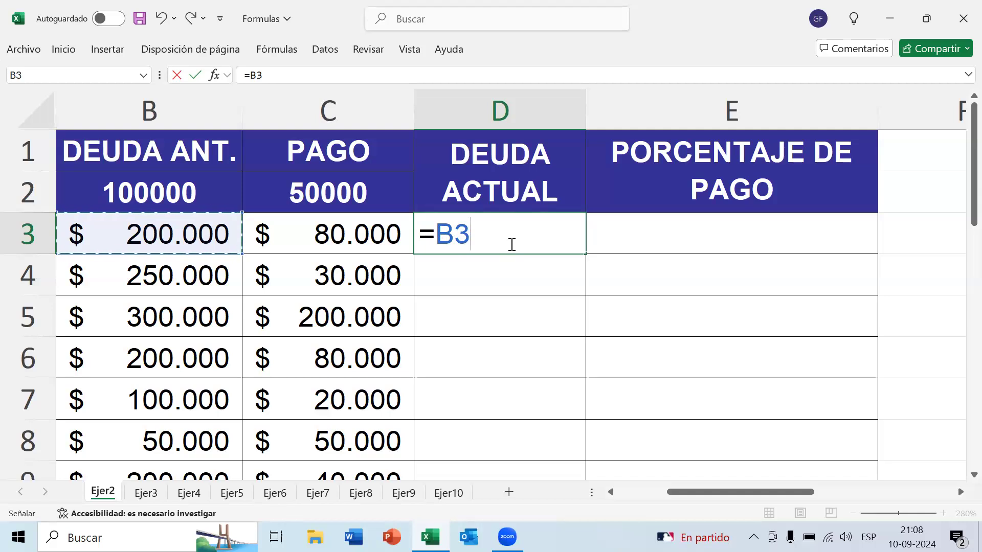
pyautogui.write('-')
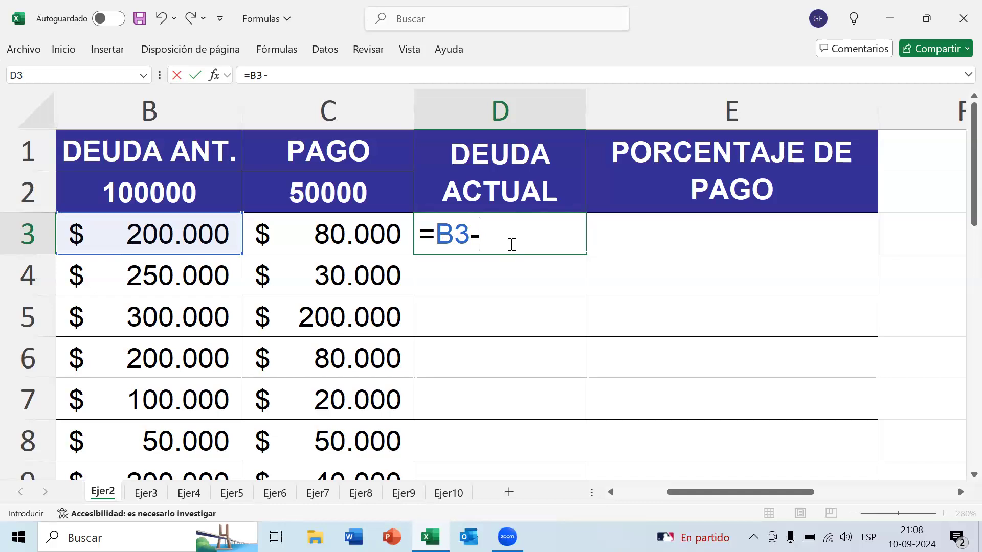
pyautogui.click(347, 233)
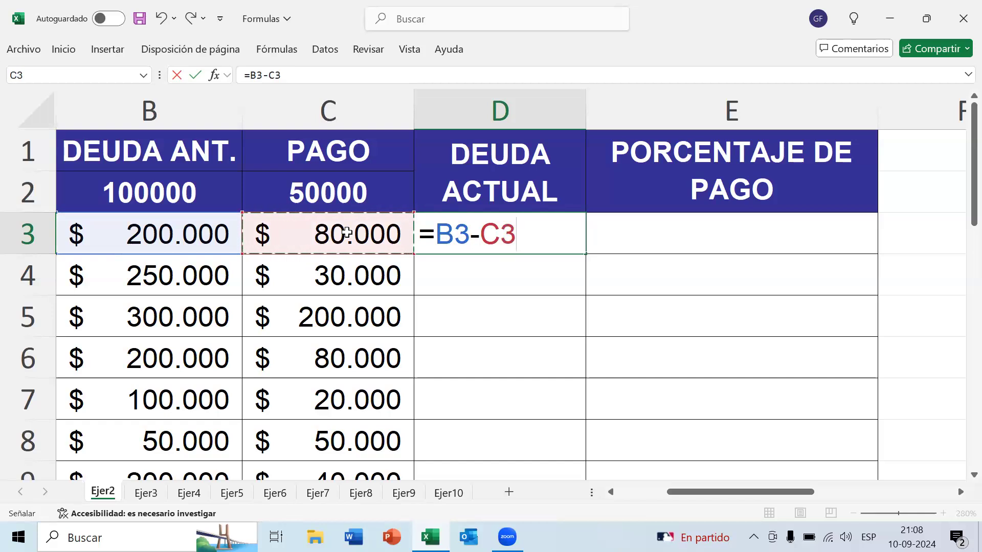
pyautogui.moveTo(436, 233); pyautogui.dragTo(470, 234)
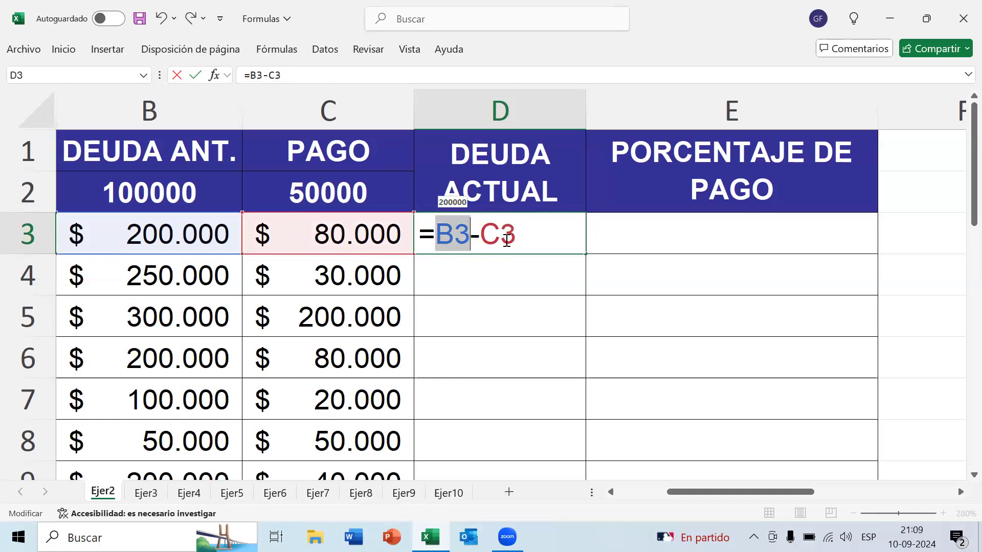
pyautogui.moveTo(480, 234); pyautogui.dragTo(516, 236)
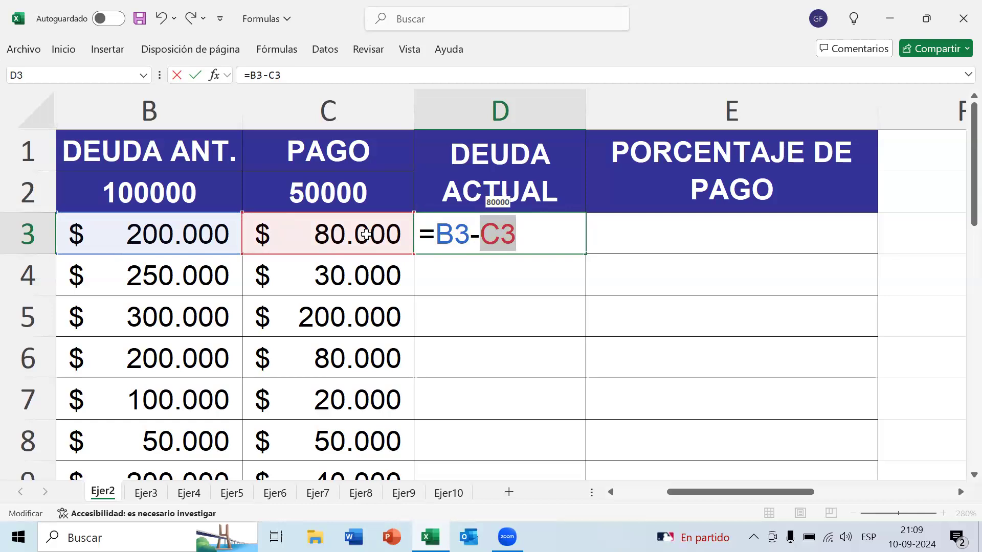
pyautogui.click(532, 237)
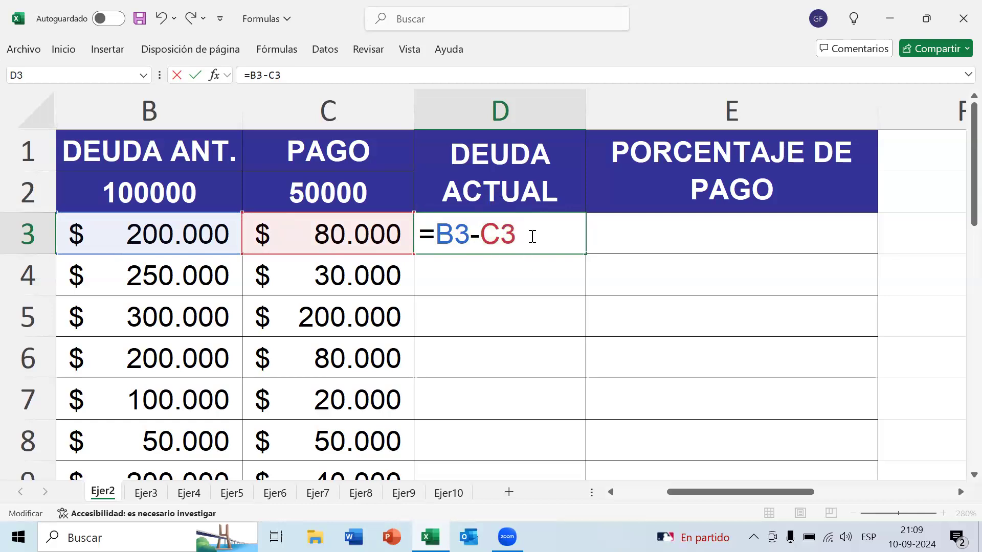
pyautogui.press('Return')
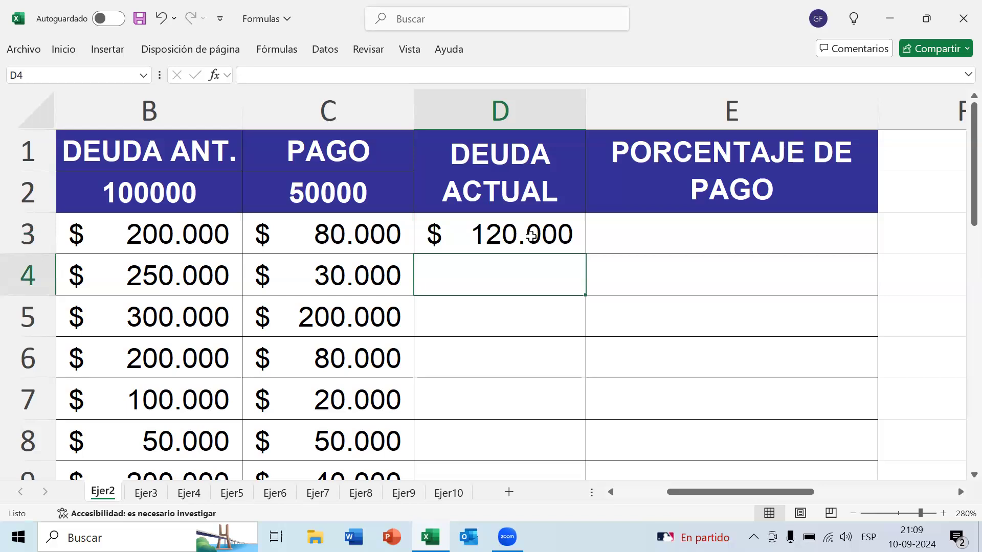
# Review the subtraction formula in D3 together with its source cells B3 and C3, leaving the formula as it is.
pyautogui.click(180, 231)
pyautogui.click(347, 239)
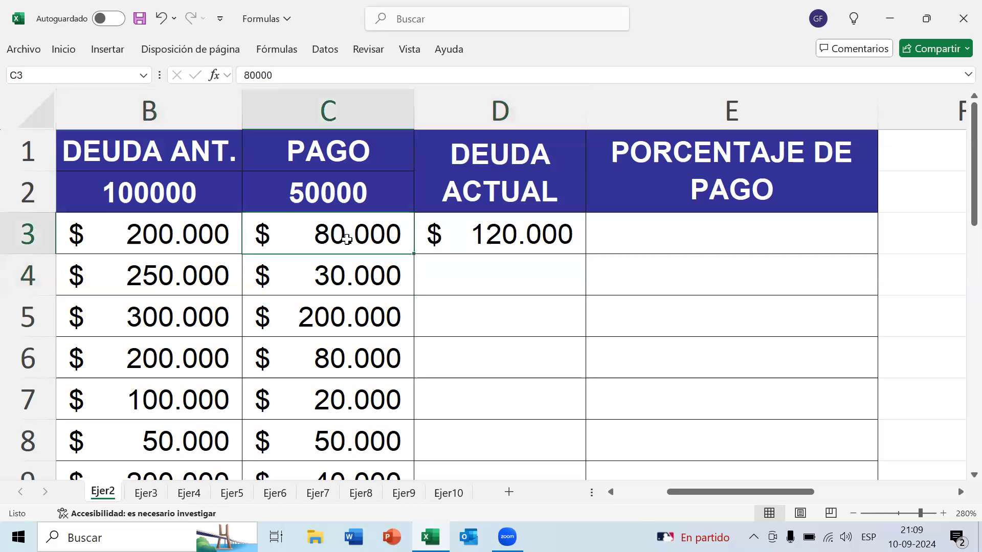
pyautogui.click(504, 245)
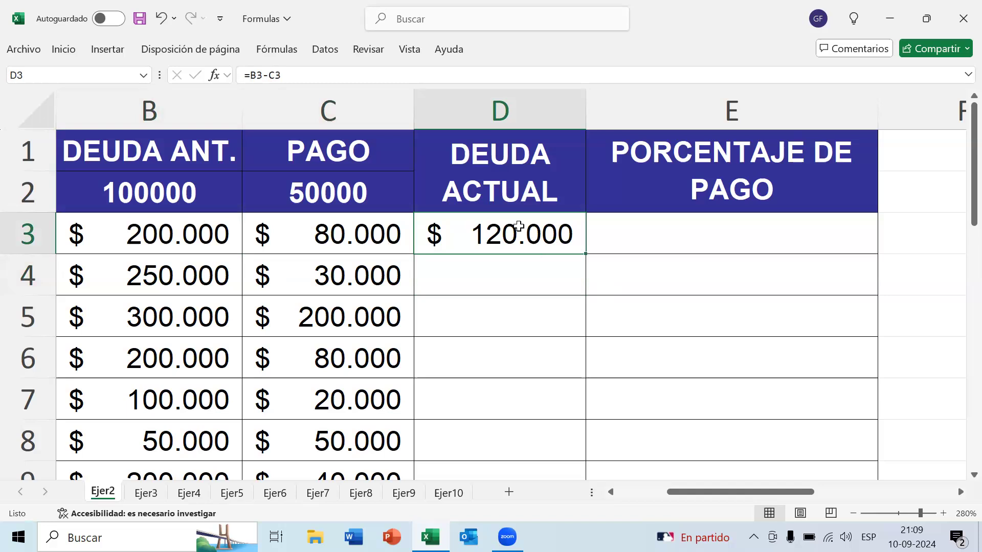
pyautogui.click(314, 74)
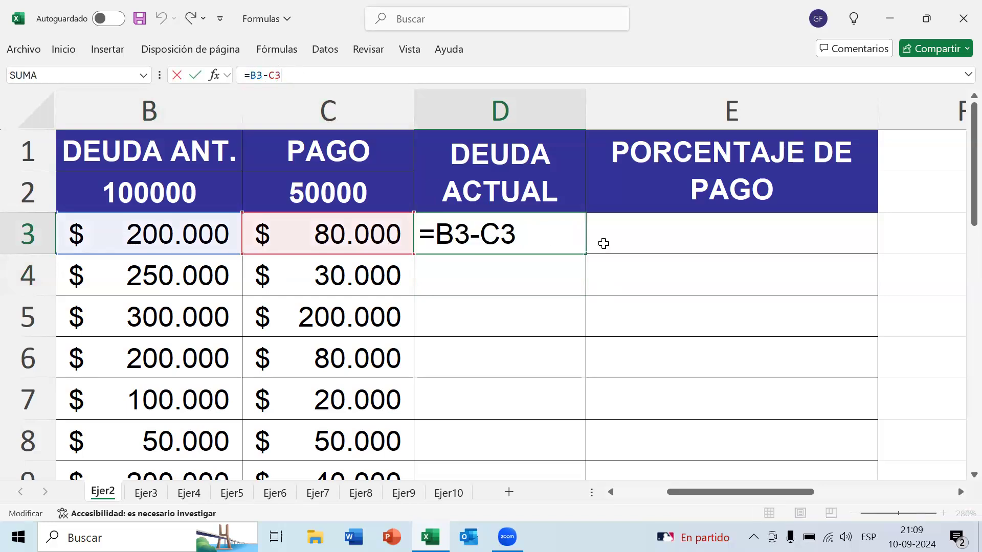
pyautogui.press('Escape')
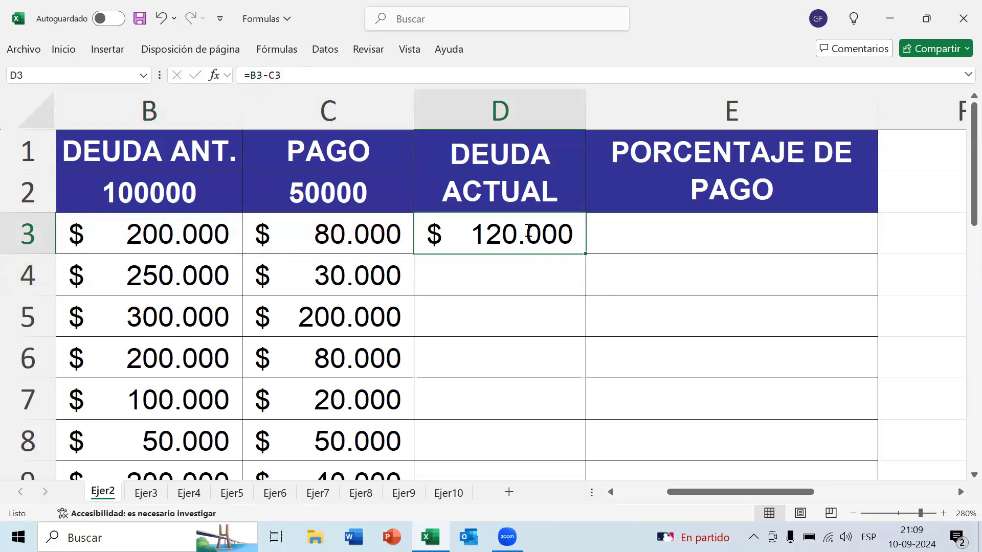
pyautogui.doubleClick(527, 231)
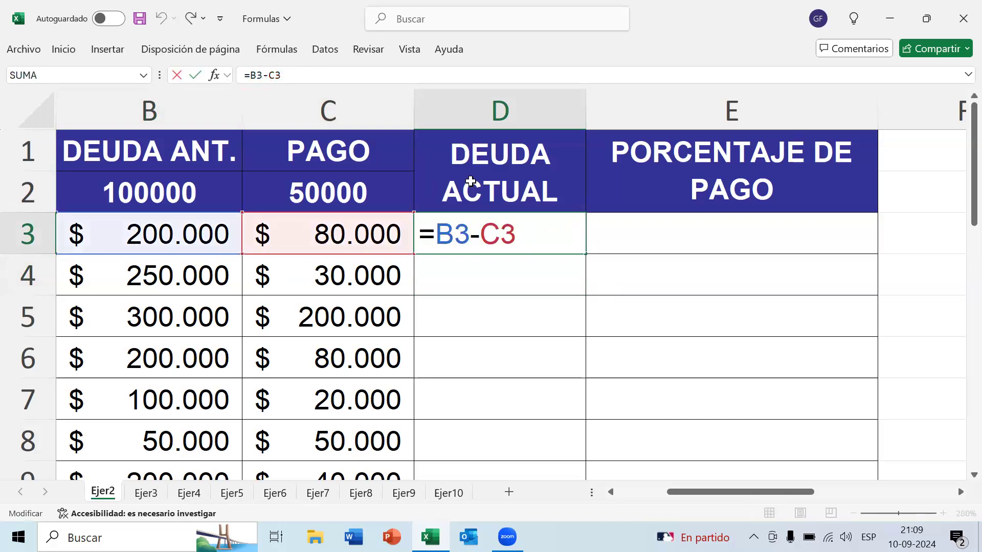
pyautogui.moveTo(530, 235); pyautogui.dragTo(432, 237)
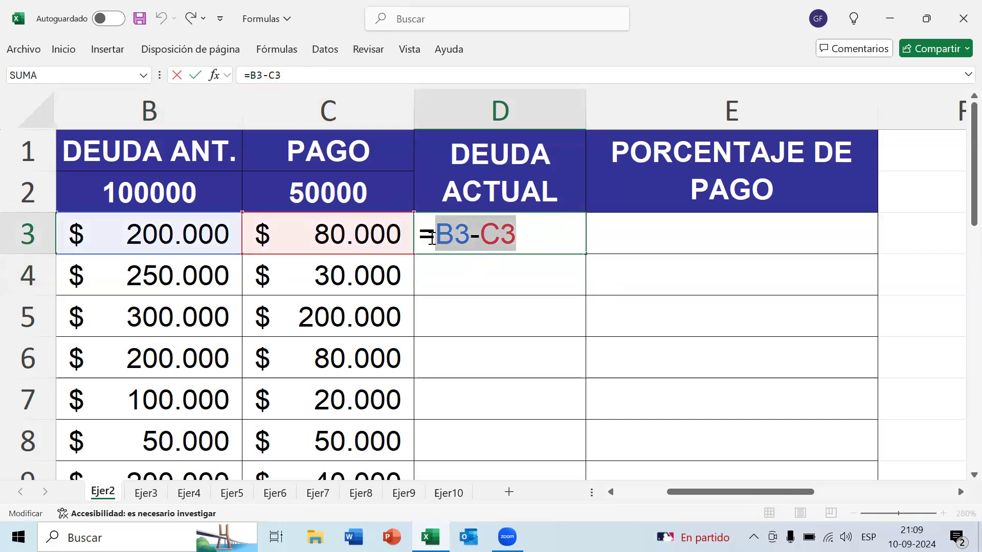
pyautogui.click(537, 235)
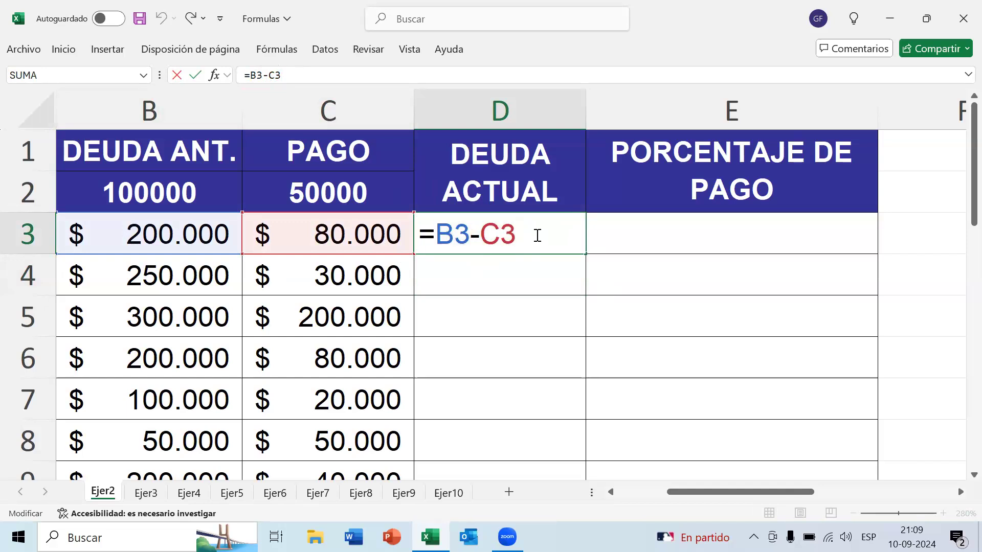
pyautogui.press('Return')
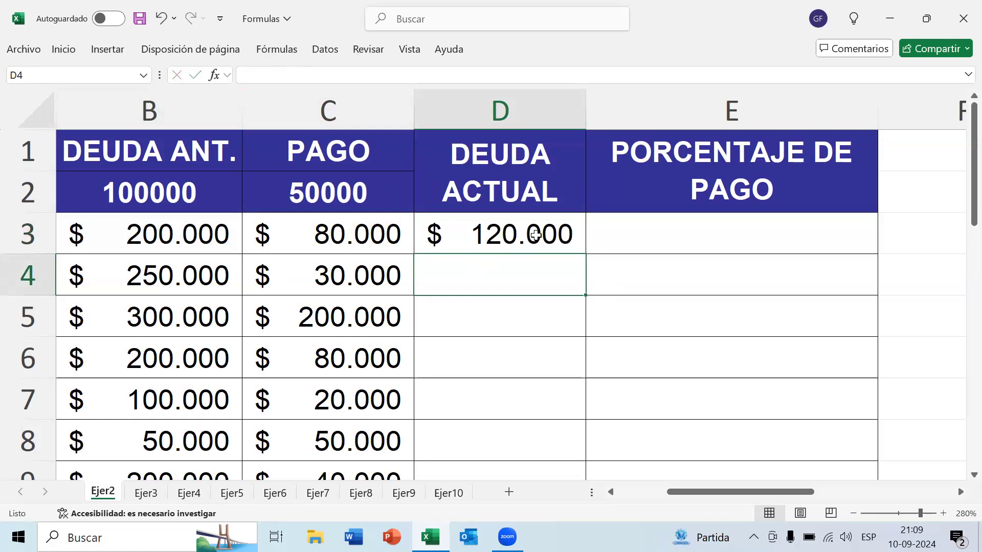
# Save the workbook and dismiss the 360 Total Security notification.
pyautogui.click(140, 19)
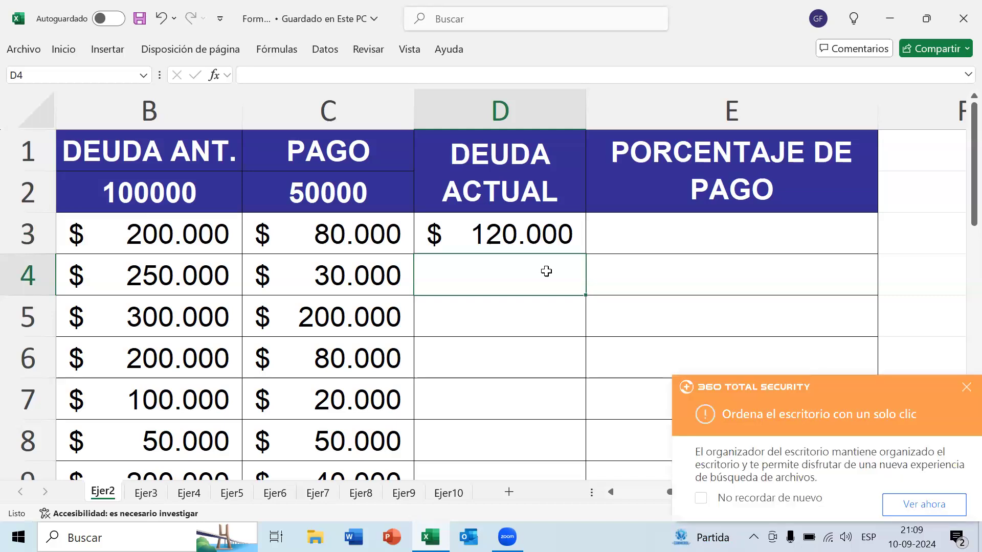
pyautogui.click(965, 388)
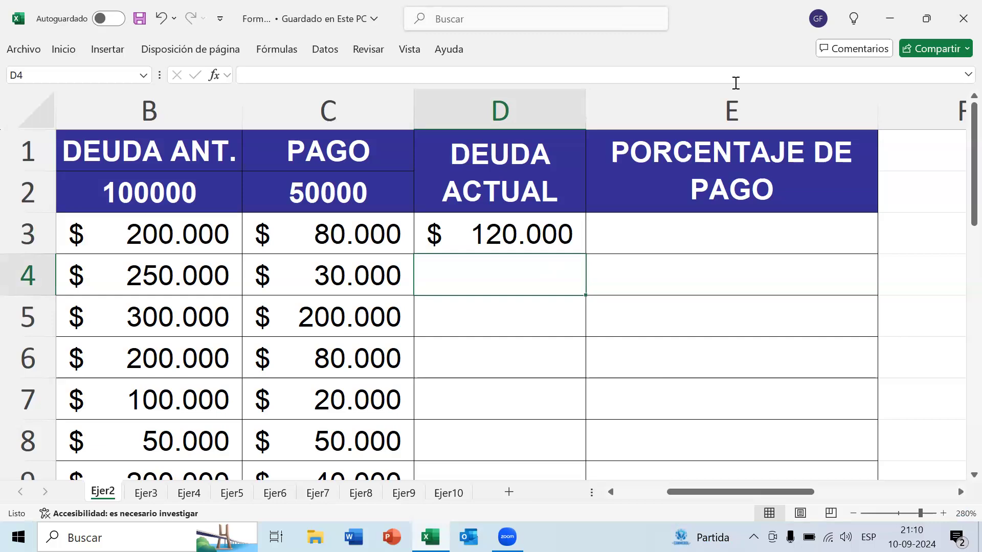
pyautogui.click(754, 252)
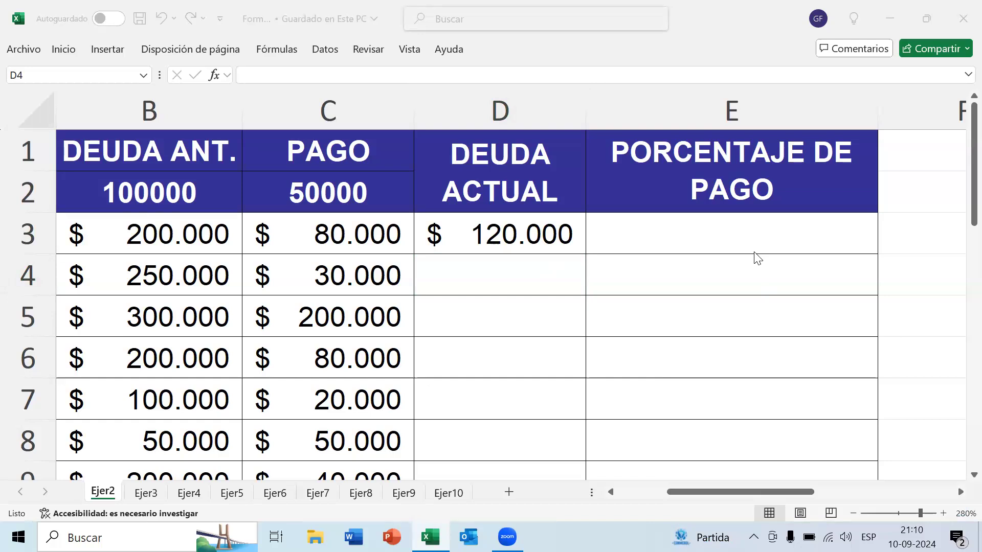
# Enter the formula =B4-C4 in D4 to calculate MARZO's current debt.
pyautogui.click(538, 286)
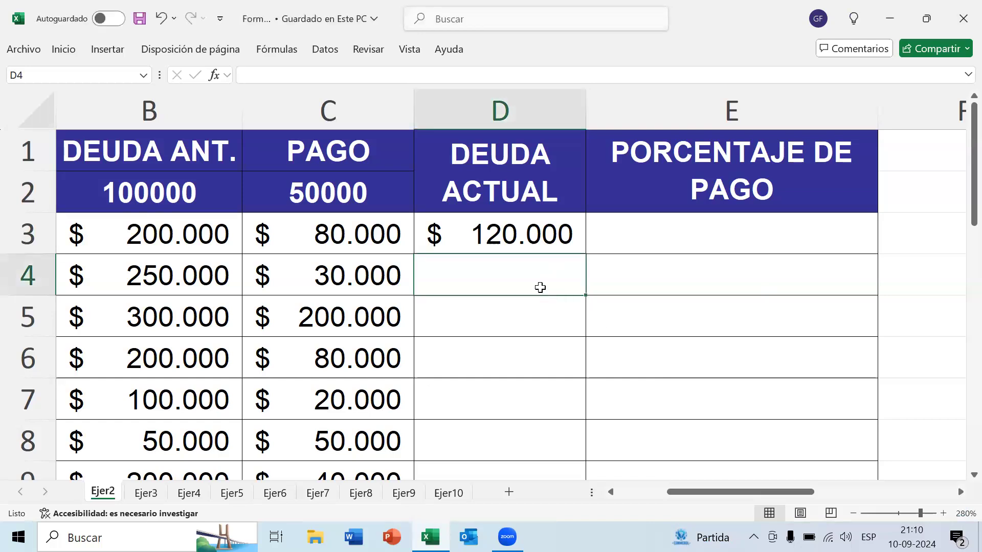
pyautogui.moveTo(713, 492); pyautogui.dragTo(717, 247)
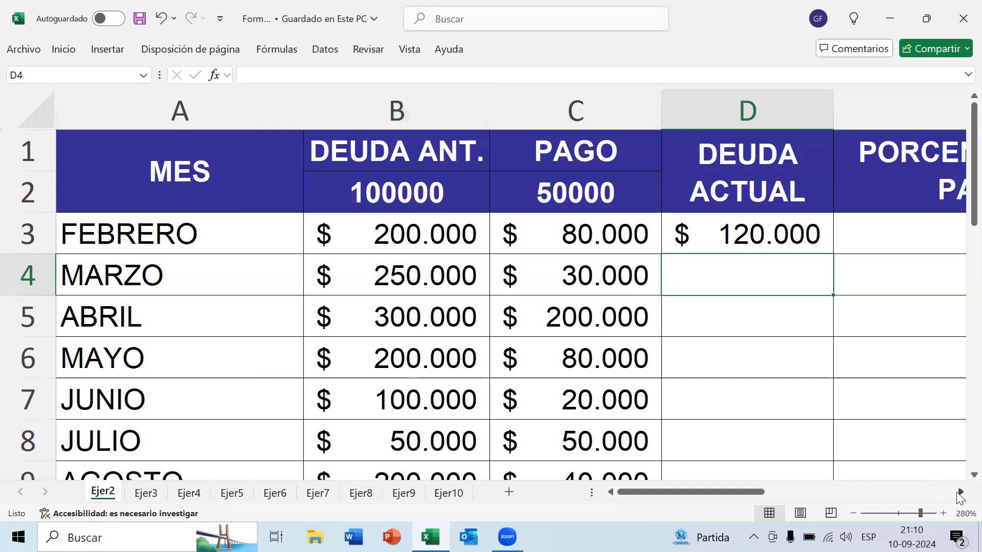
pyautogui.hscroll(2, 567, 311)
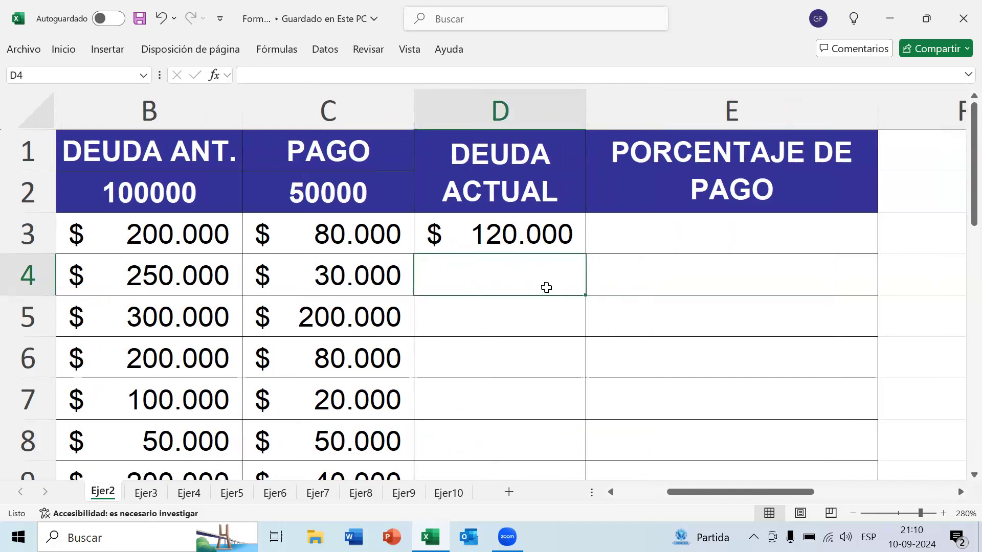
pyautogui.write('=')
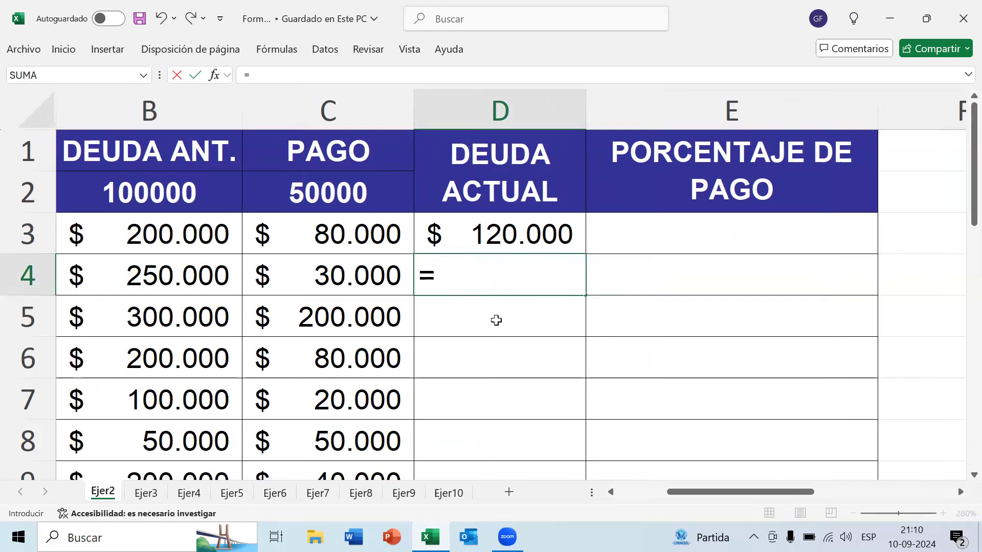
pyautogui.click(194, 278)
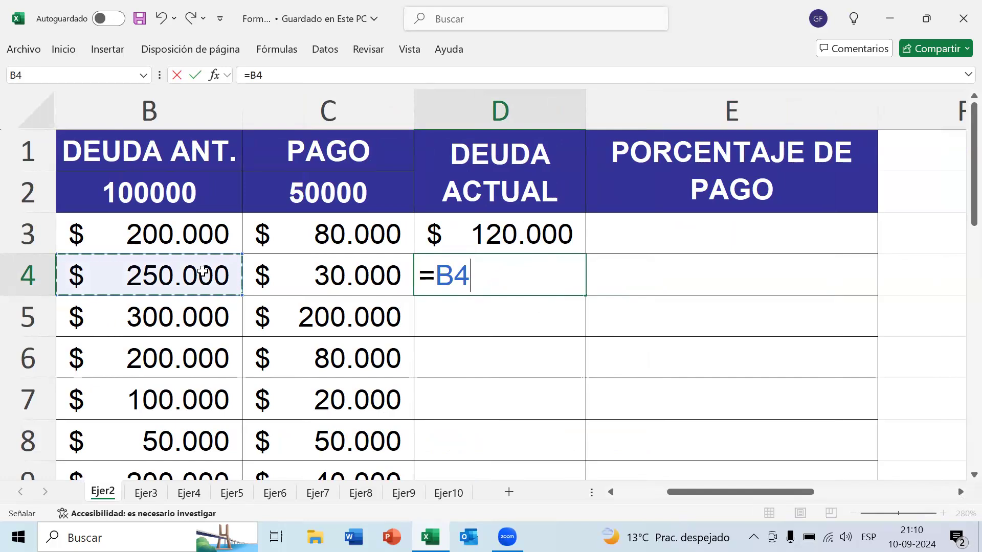
pyautogui.write('-')
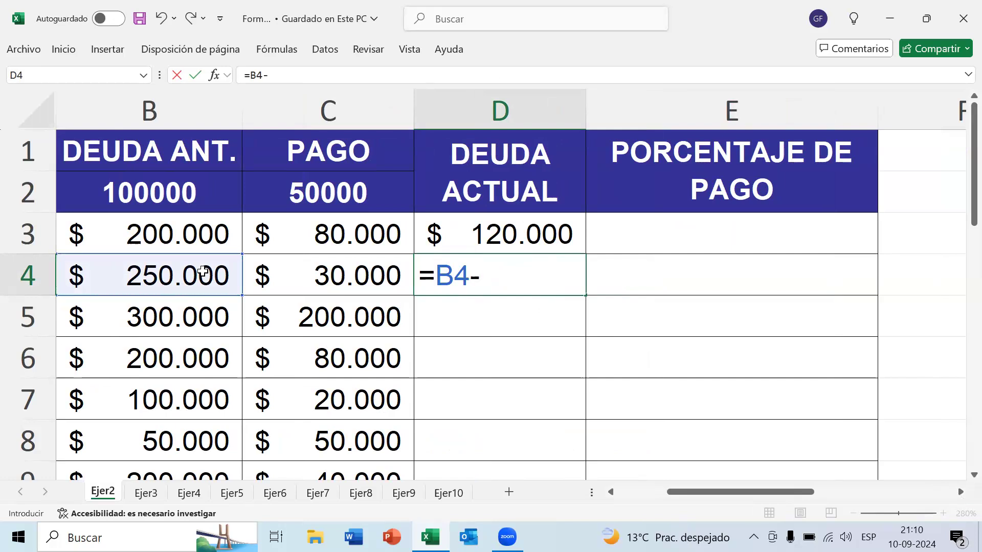
pyautogui.click(328, 276)
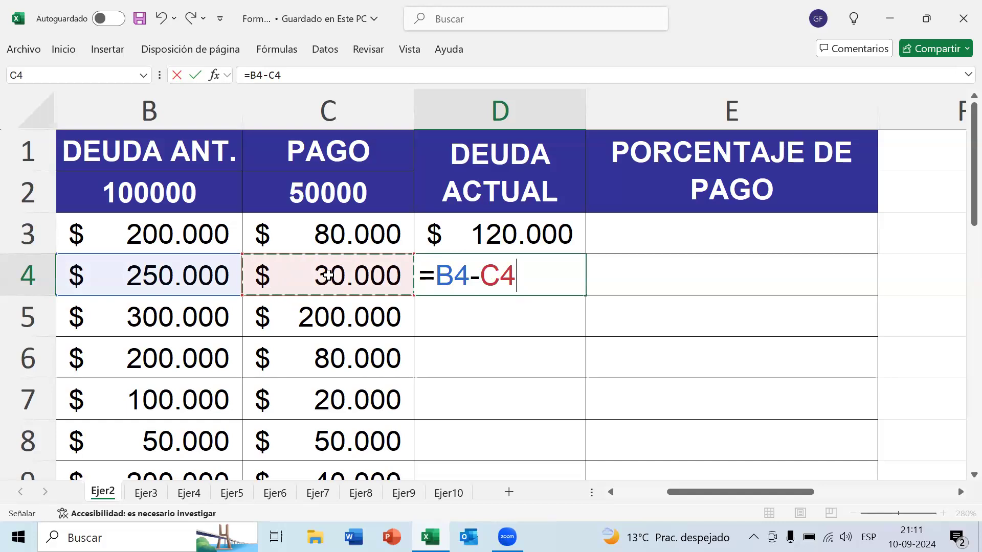
pyautogui.press('Return')
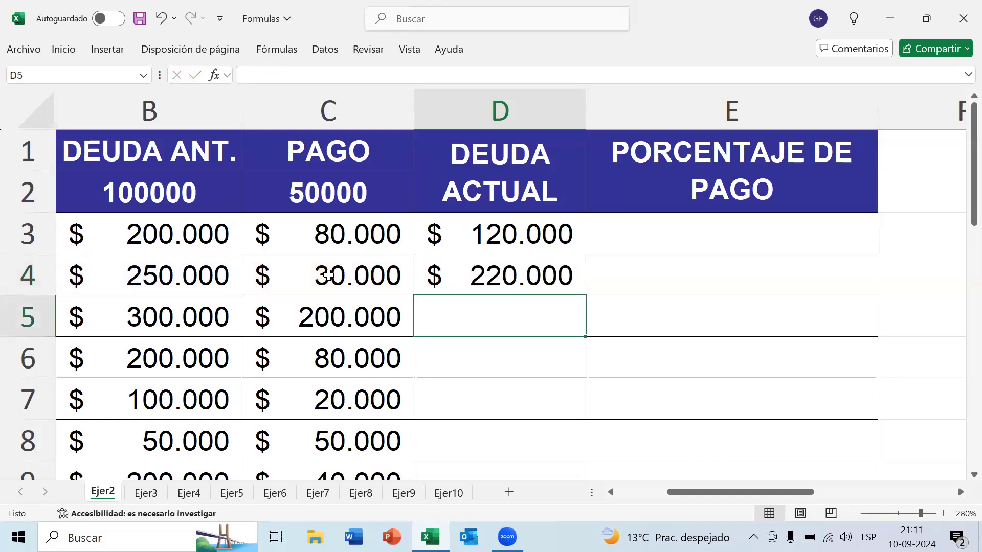
# Compare the current debt formulas in D3 and D4, ending on the ABRIL row's empty cell D5.
pyautogui.click(527, 239)
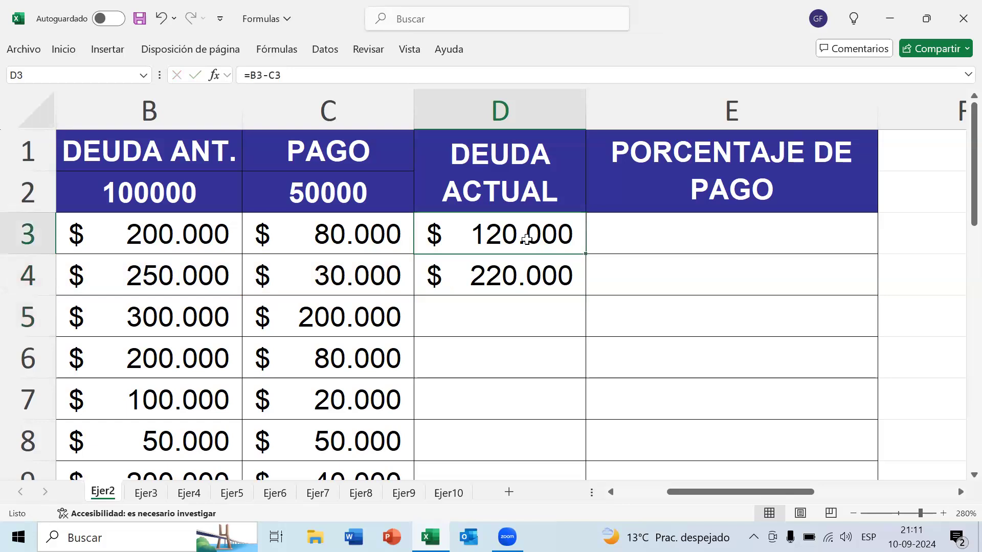
pyautogui.click(527, 277)
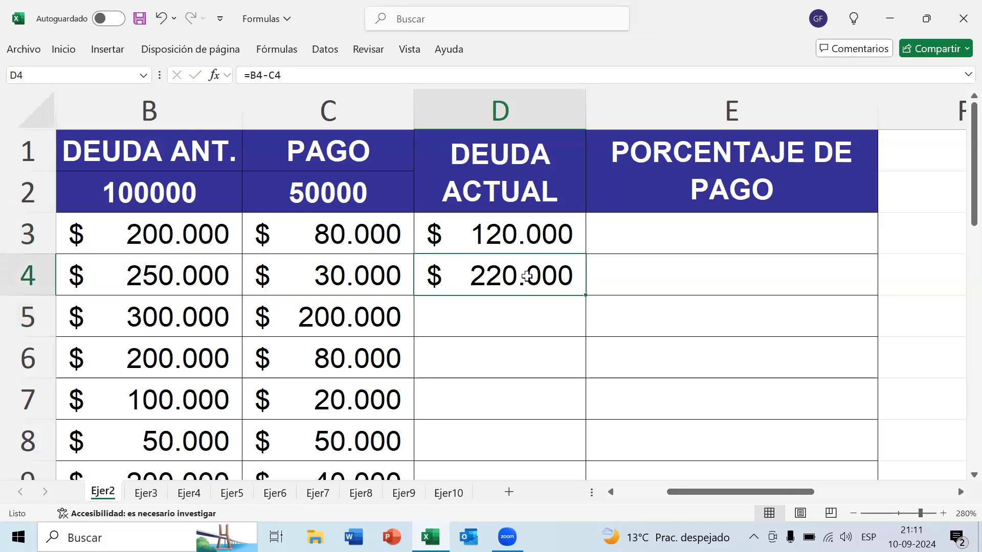
pyautogui.click(523, 314)
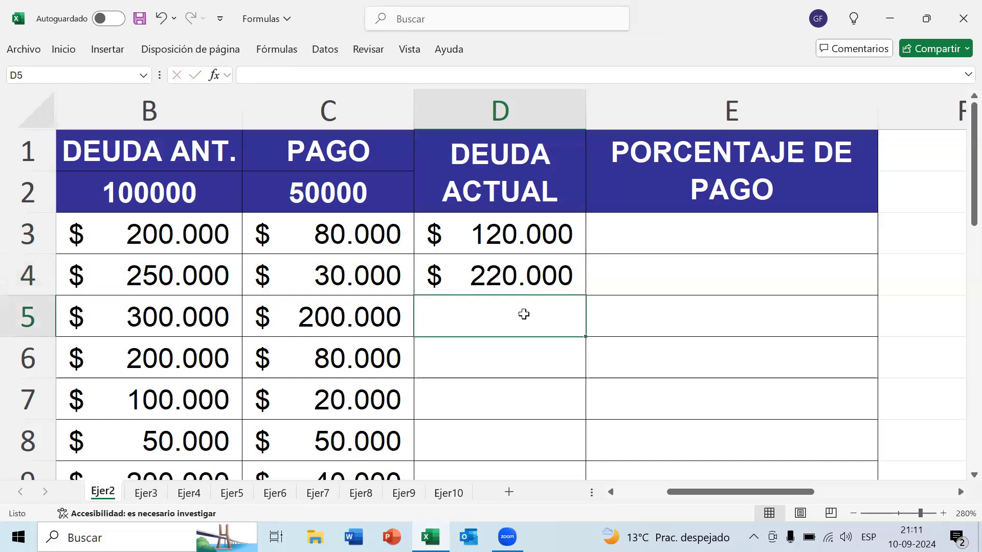
# Enter the formula =B5-C5 in D5 to calculate ABRIL's current debt.
pyautogui.click(8, 327)
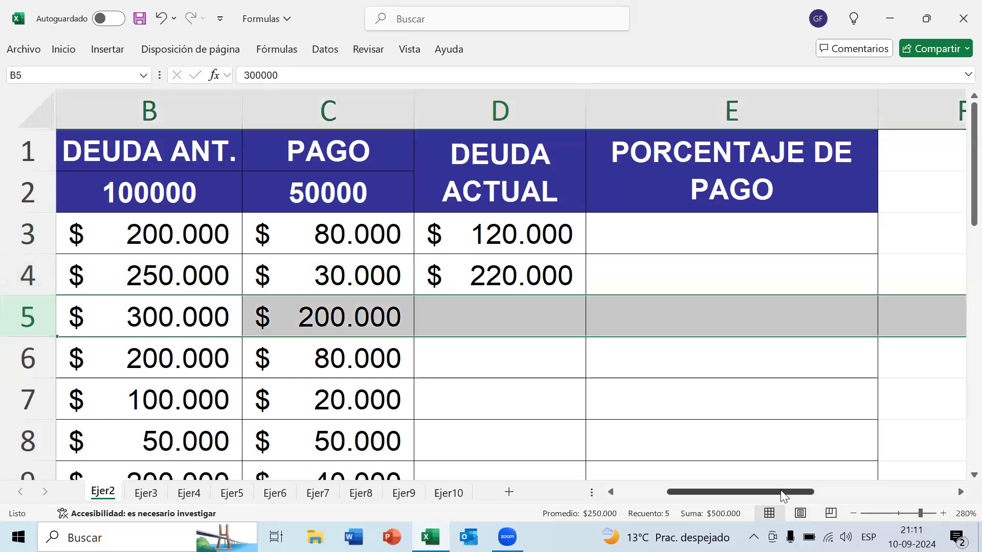
pyautogui.moveTo(762, 492)
pyautogui.mouseDown()
pyautogui.moveTo(712, 492)
pyautogui.moveTo(760, 492)
pyautogui.mouseUp()
pyautogui.click(578, 306)
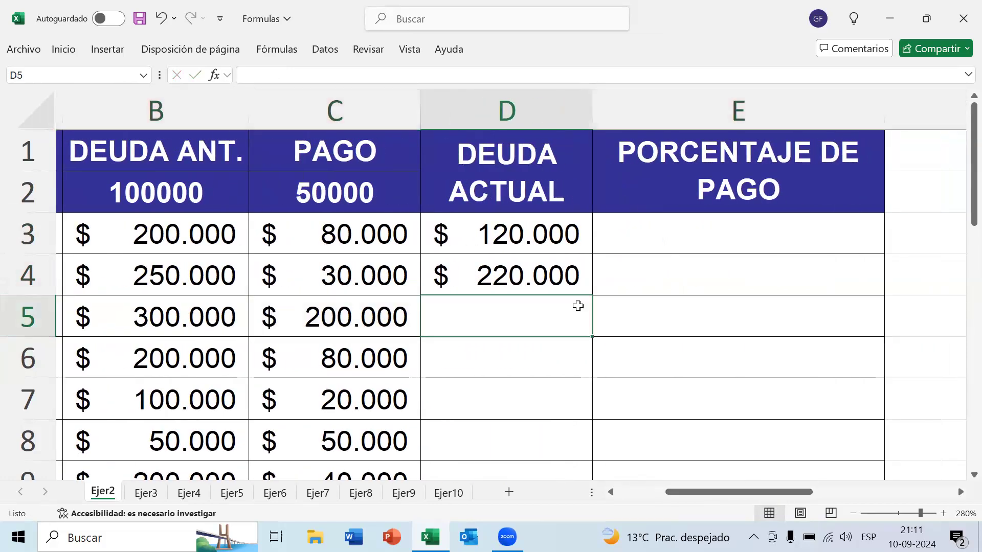
pyautogui.write('=')
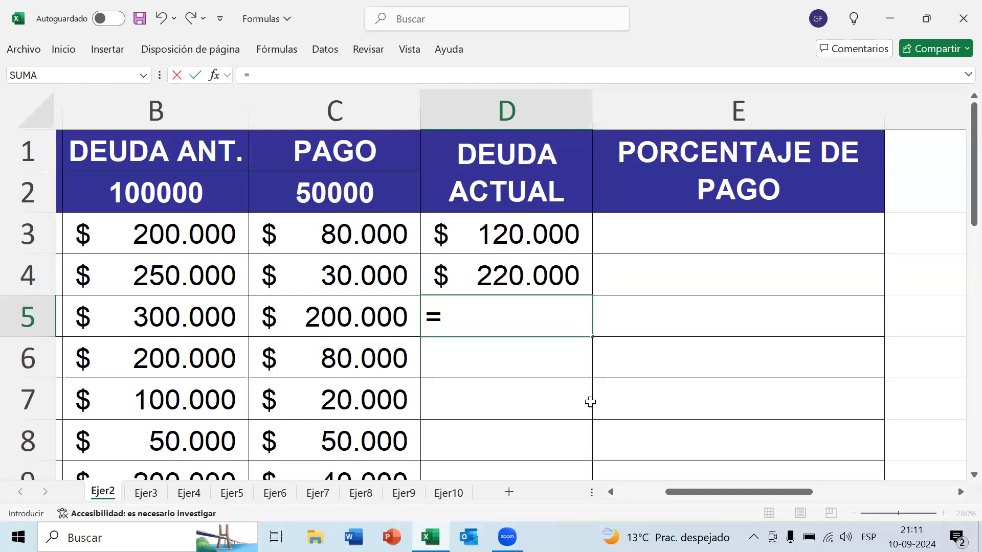
pyautogui.click(220, 325)
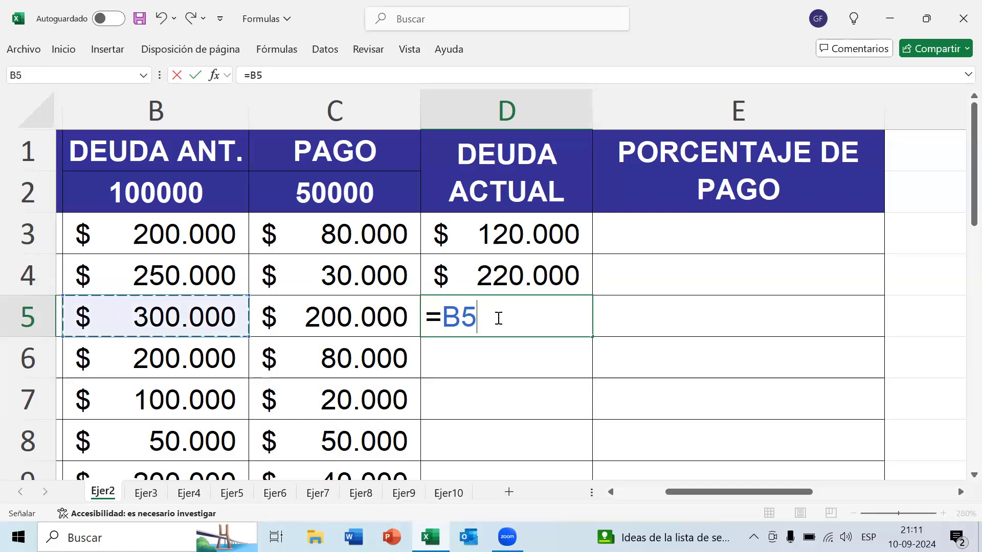
pyautogui.write('-')
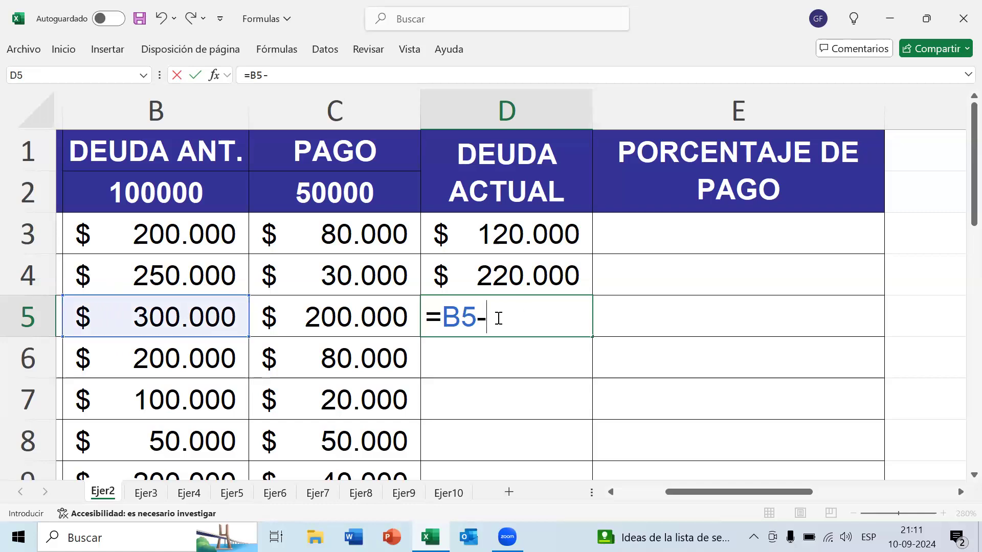
pyautogui.click(358, 314)
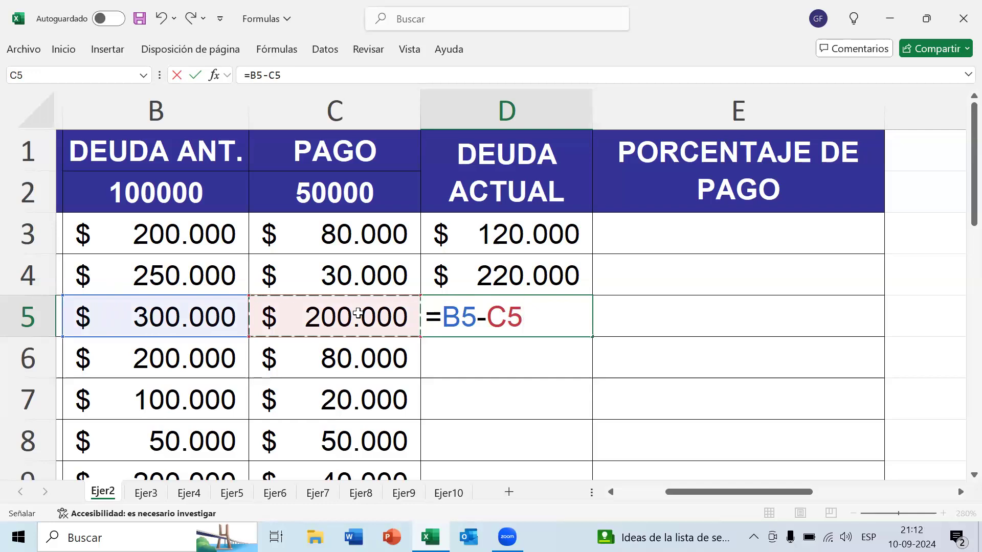
pyautogui.press('Return')
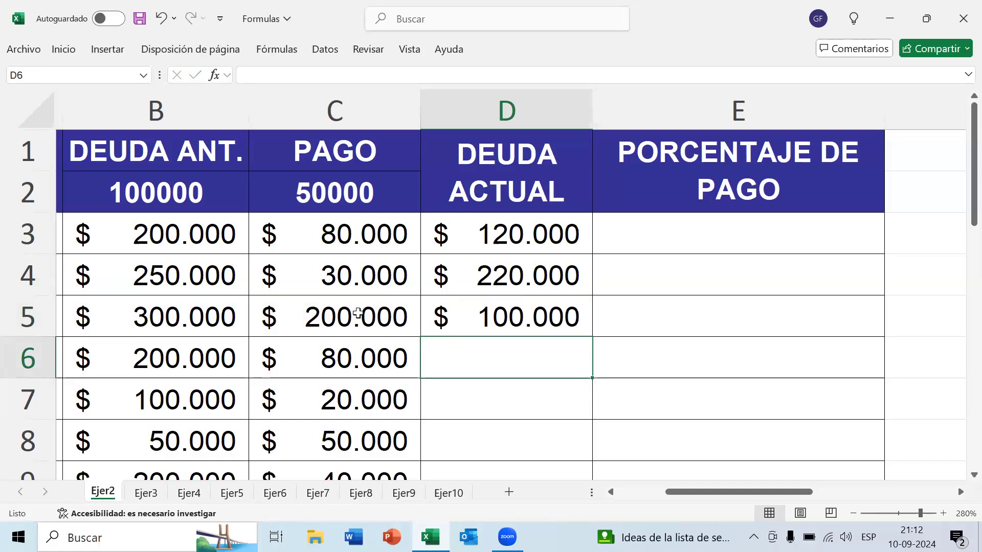
# Review the subtraction formulas in D3, D4 and D5 one after another with their source cells, leaving each formula as it is.
pyautogui.click(527, 237)
pyautogui.doubleClick(527, 237)
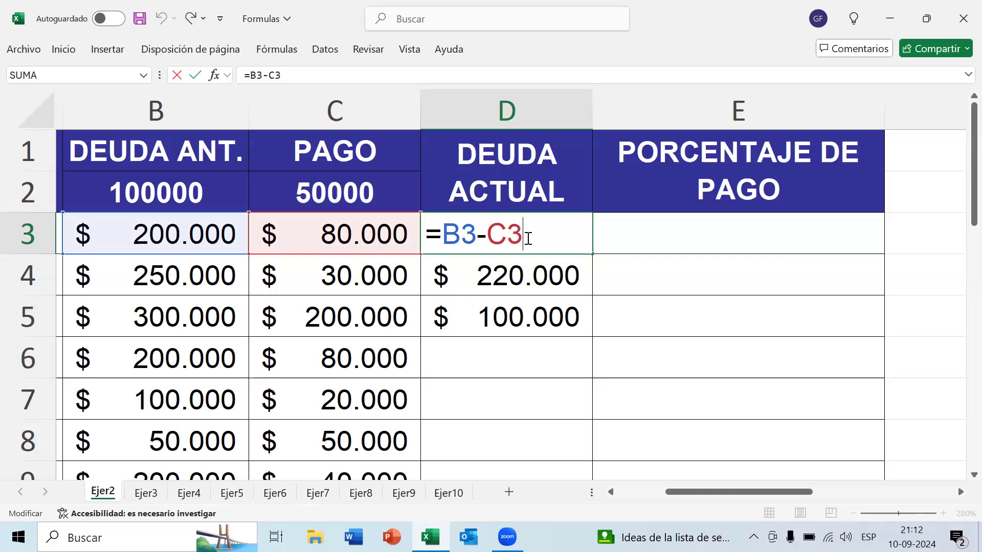
pyautogui.press('Return')
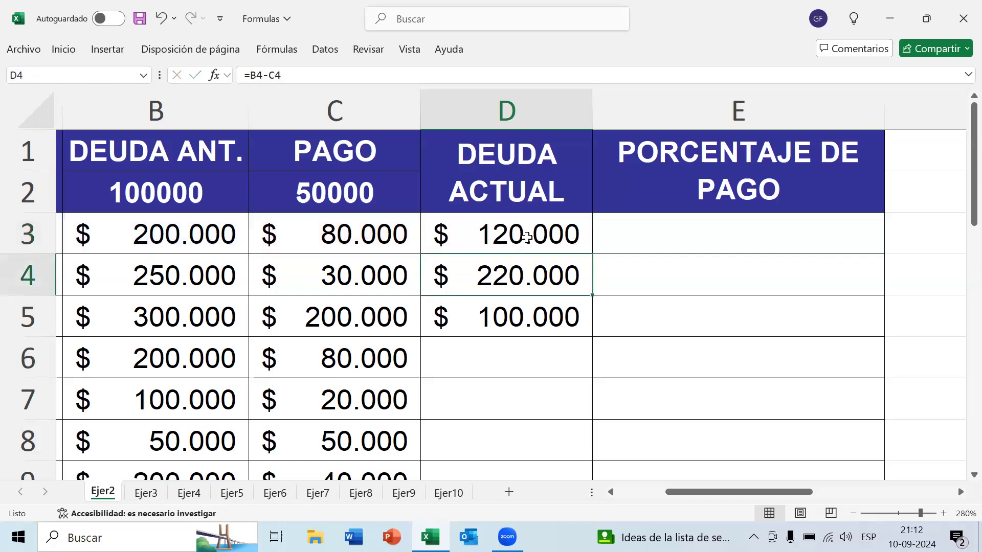
pyautogui.press('F2')
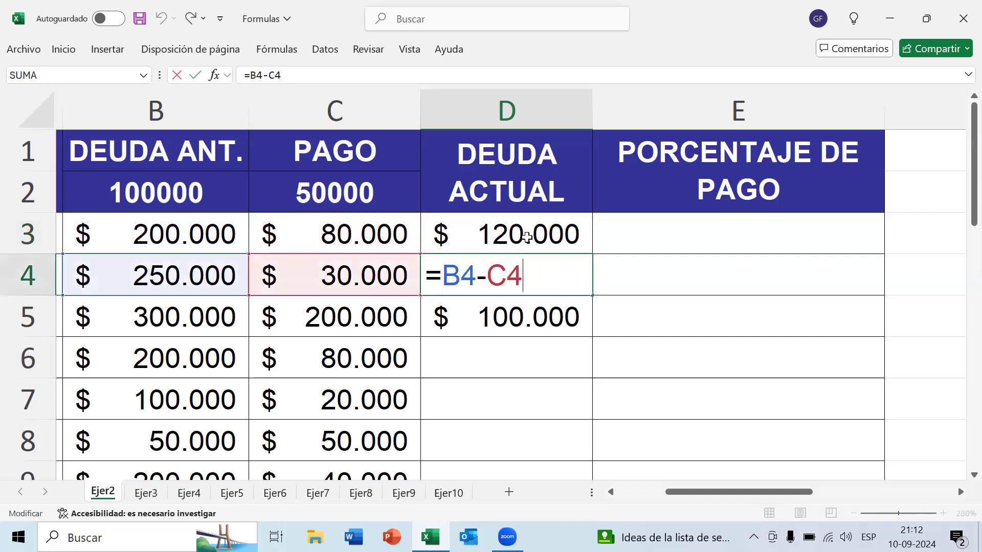
pyautogui.press('Return')
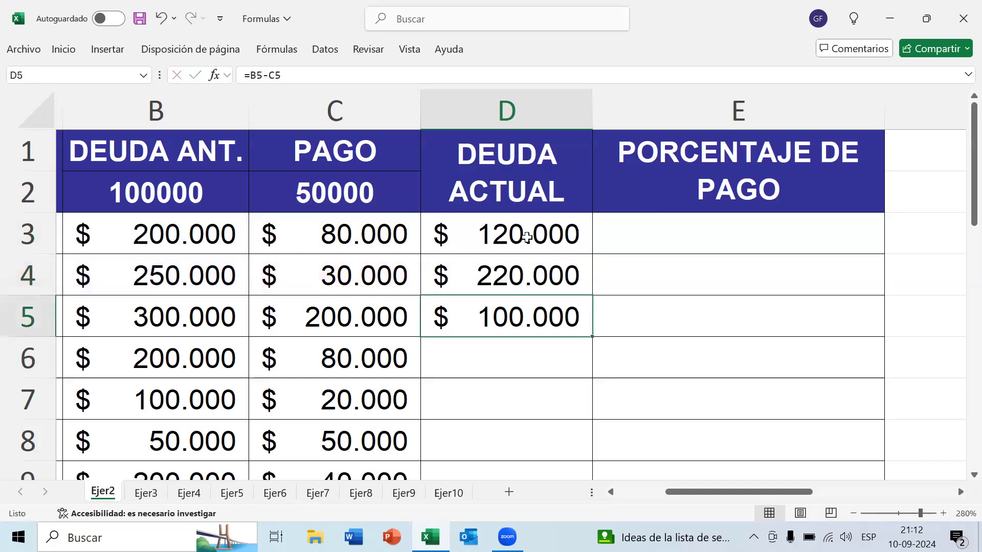
pyautogui.press('F2')
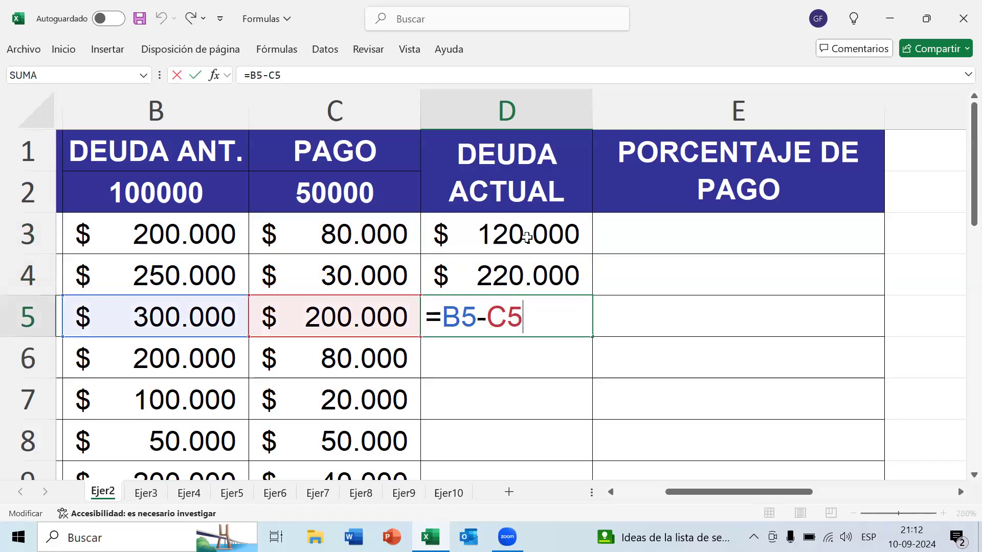
pyautogui.press('Return')
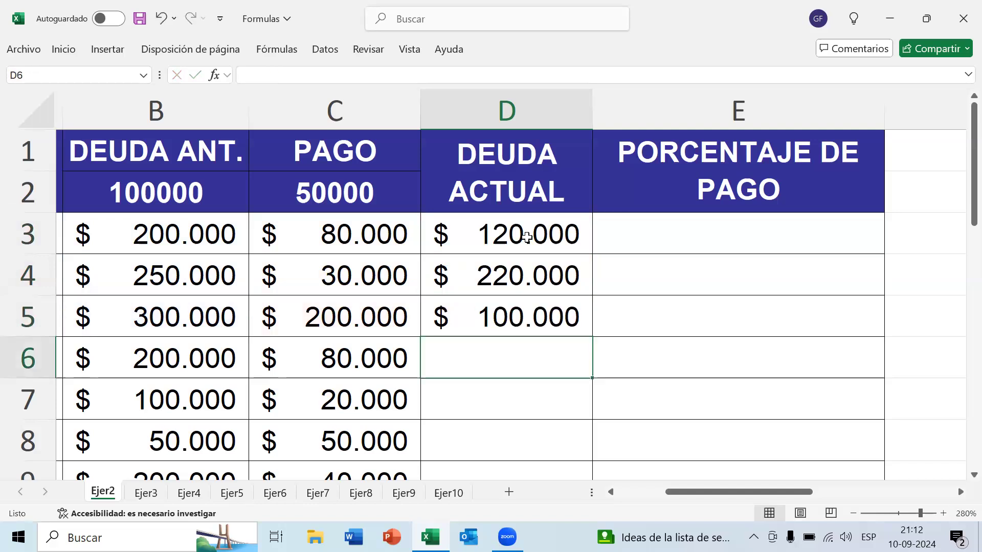
# Examine the debt table down to DICIEMBRE, checking D3 and the ABRIL row, and end with the formula cell D5 selected.
pyautogui.scroll(-2, 677, 347)
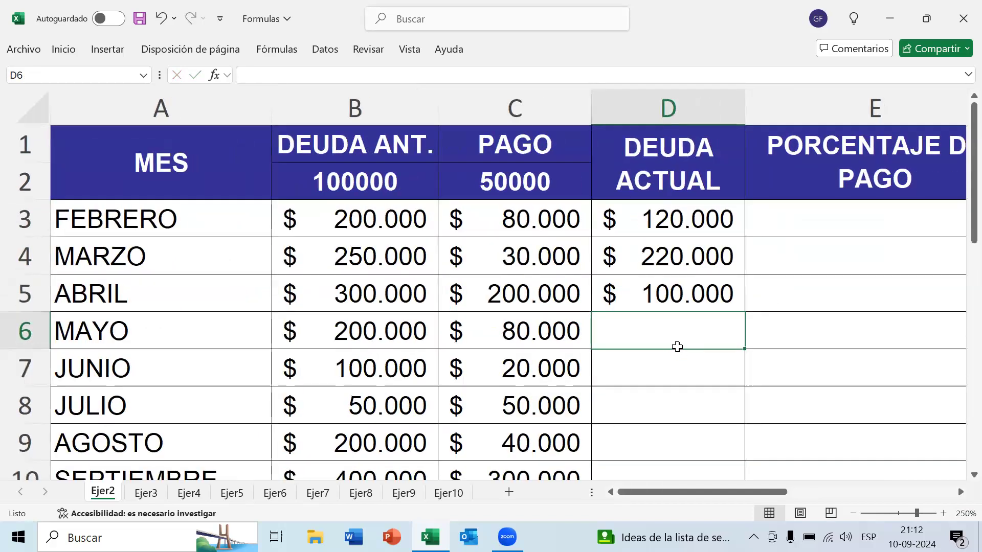
pyautogui.scroll(-3, 677, 347)
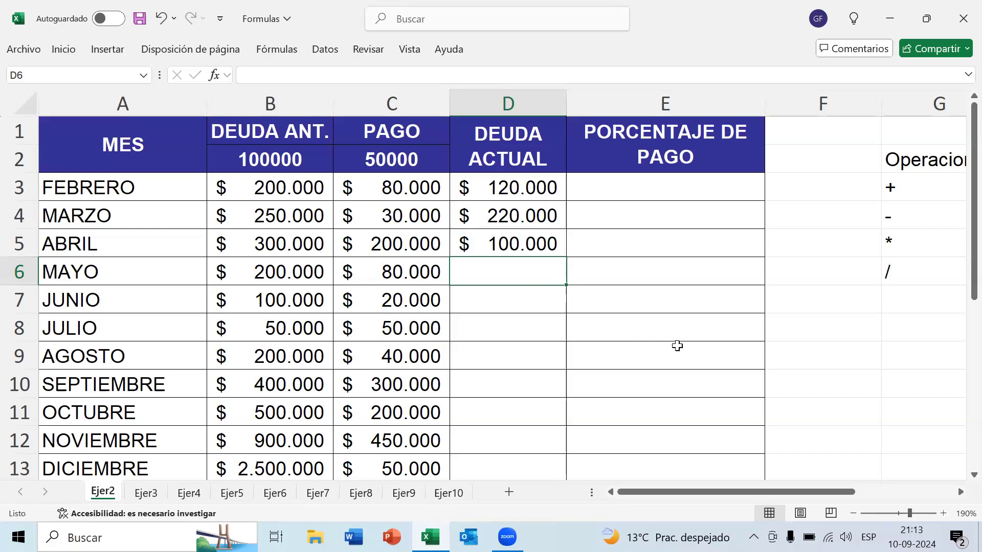
pyautogui.click(542, 190)
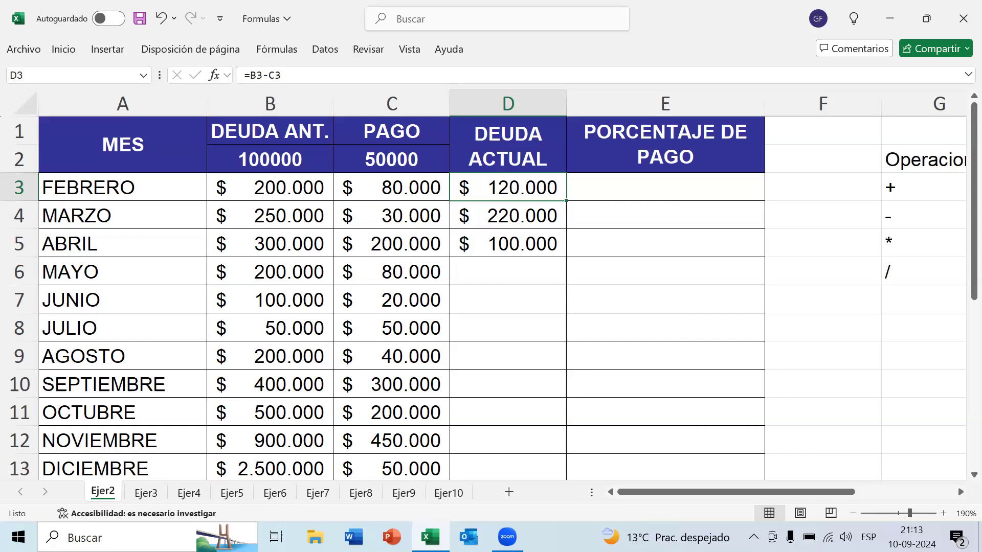
pyautogui.click(974, 476)
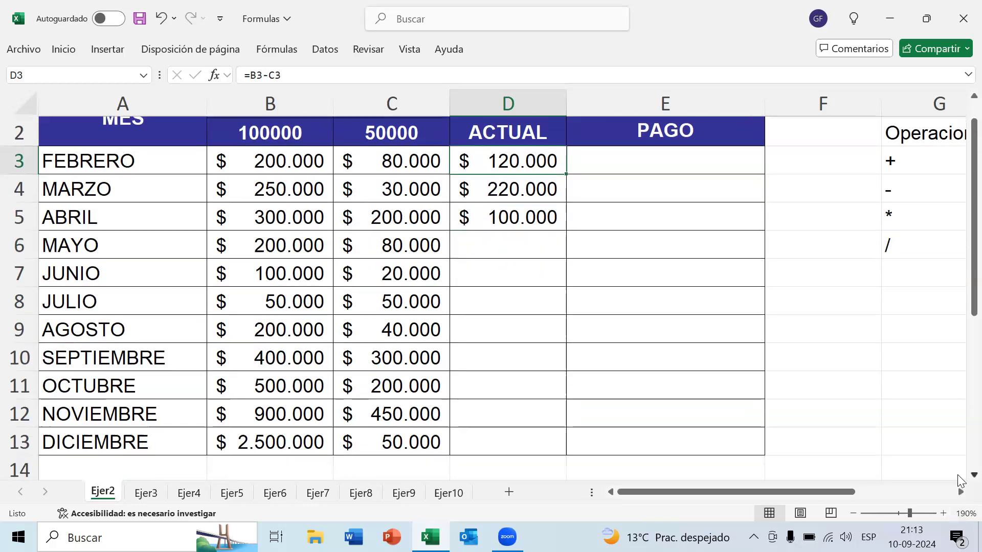
pyautogui.click(532, 214)
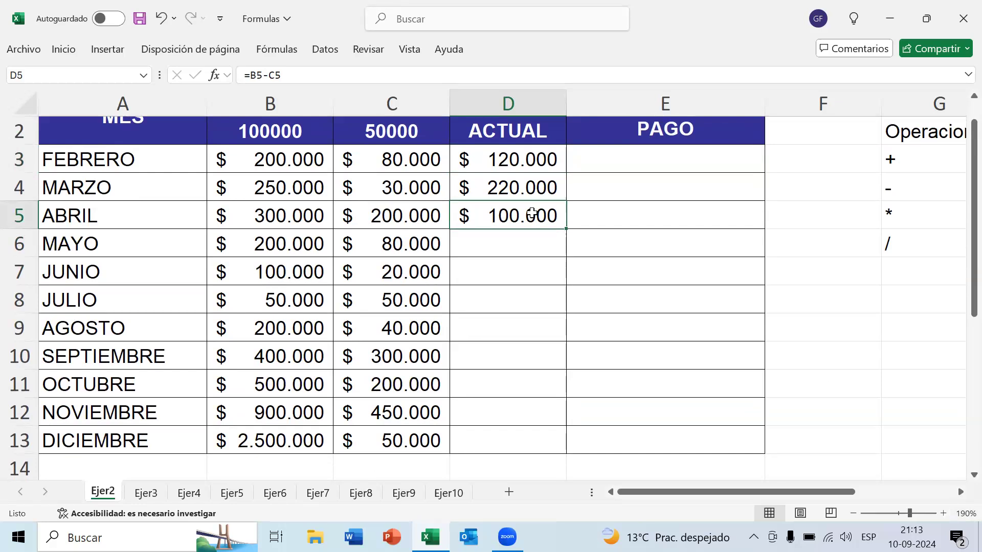
pyautogui.click(595, 218)
pyautogui.click(518, 215)
pyautogui.click(23, 216)
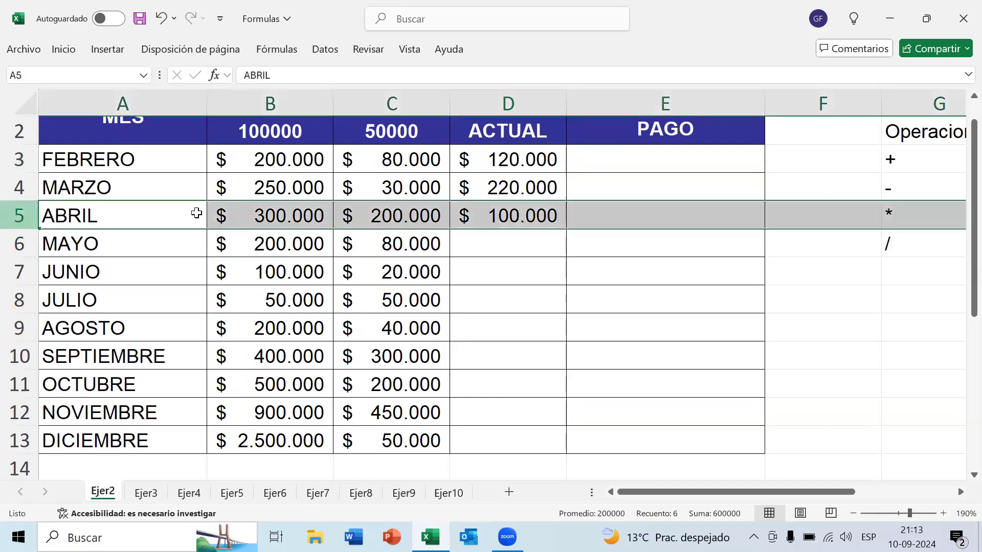
pyautogui.click(514, 227)
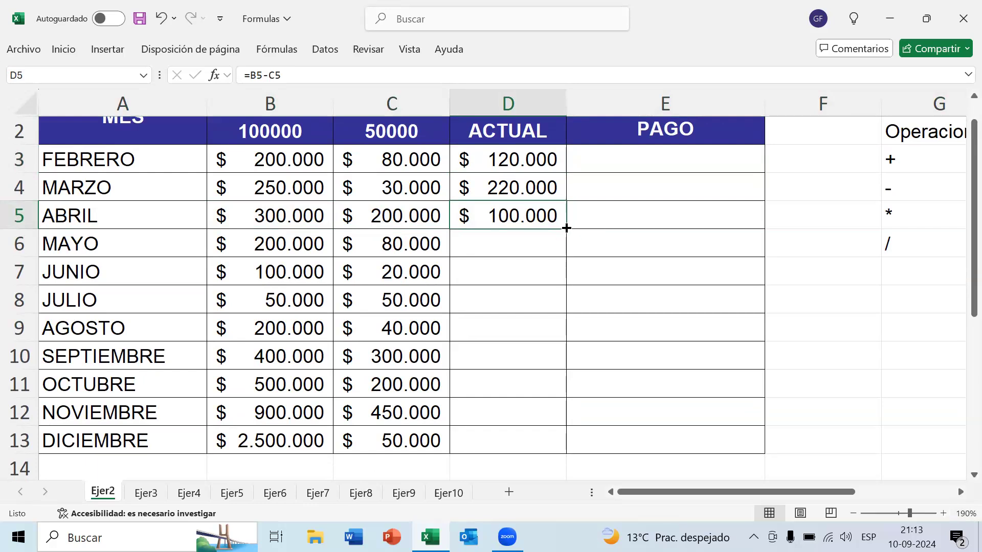
# Fill the subtraction formula from cell D5 down through D13 in the current-debt column and select D3:D13.
pyautogui.moveTo(566, 228); pyautogui.dragTo(571, 451)
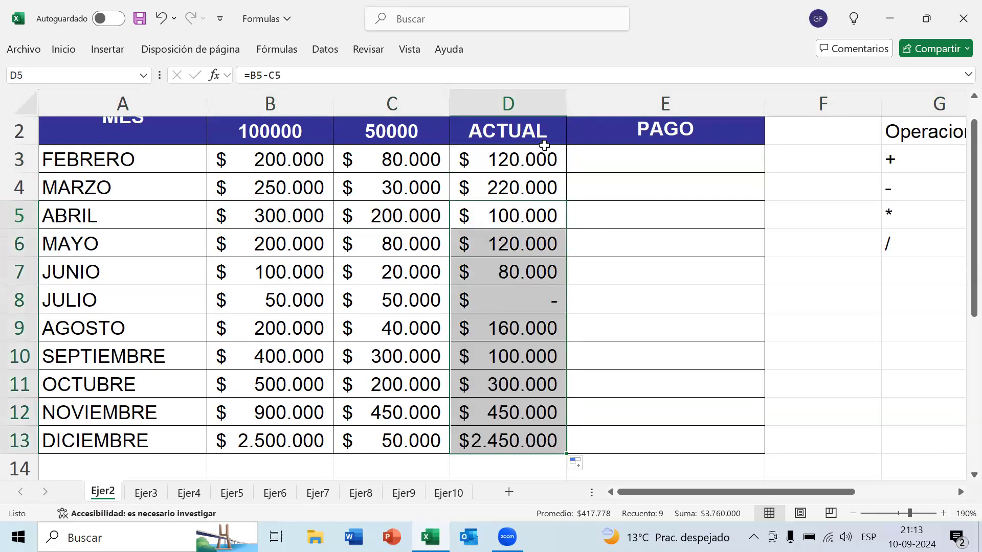
pyautogui.click(532, 102)
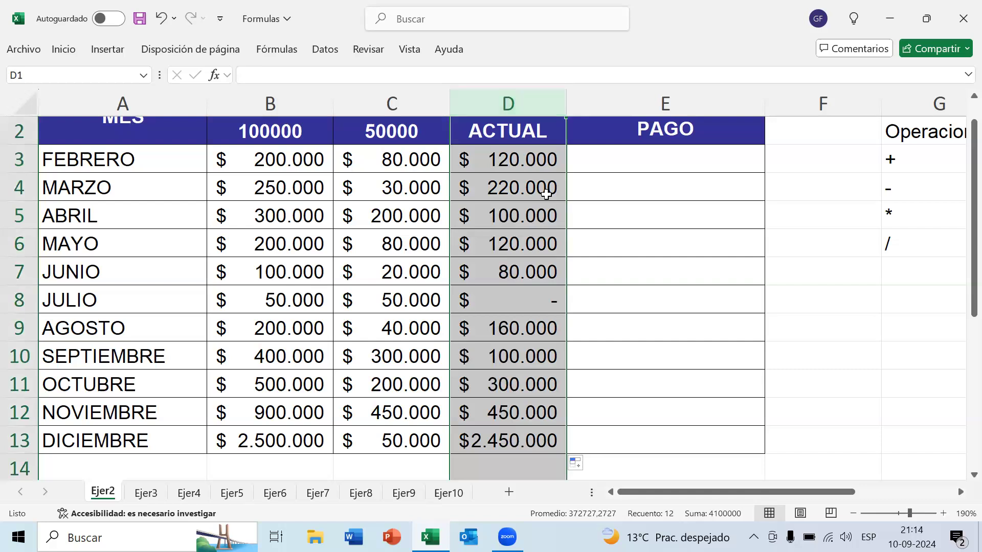
pyautogui.moveTo(548, 163); pyautogui.dragTo(551, 441)
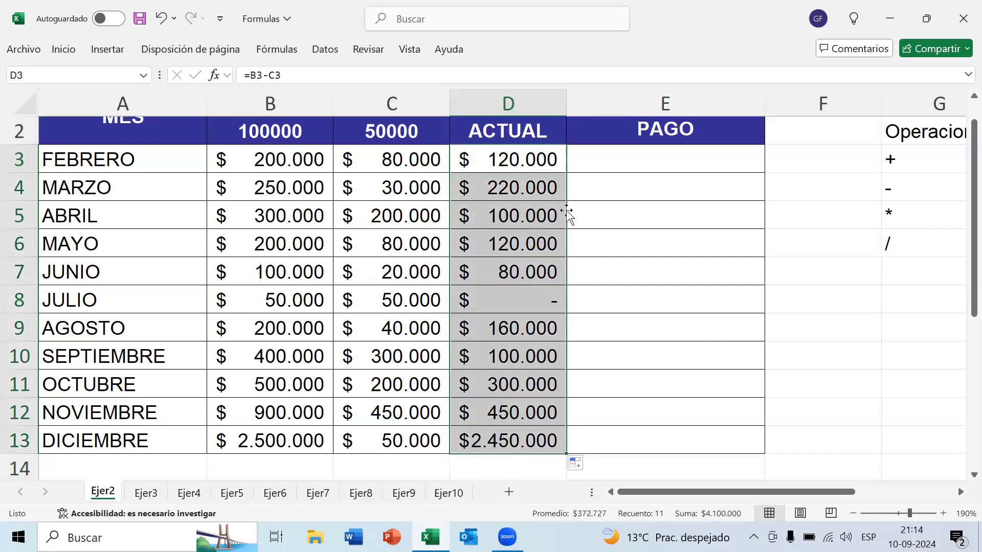
# Examine the subtraction formulas in D3 through D13 cell by cell to check which cells each one references.
pyautogui.doubleClick(537, 164)
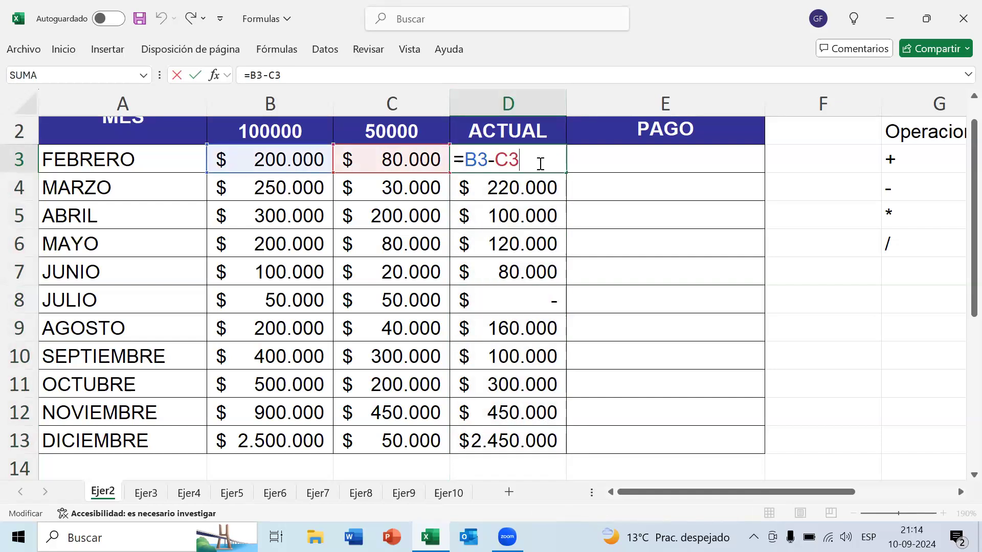
pyautogui.press('Return')
pyautogui.press('F2')
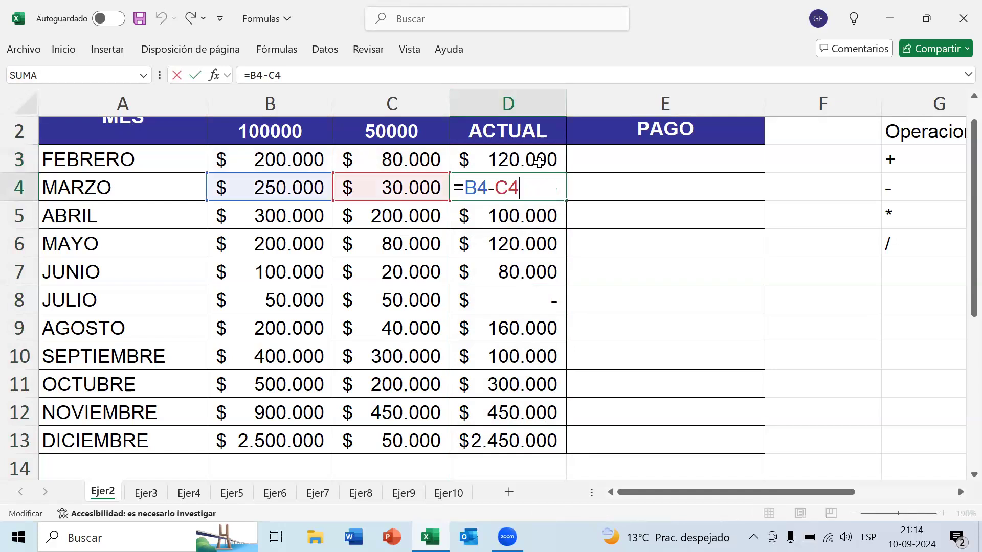
pyautogui.press('Return')
pyautogui.press('F2')
pyautogui.press('Return')
pyautogui.press('F2')
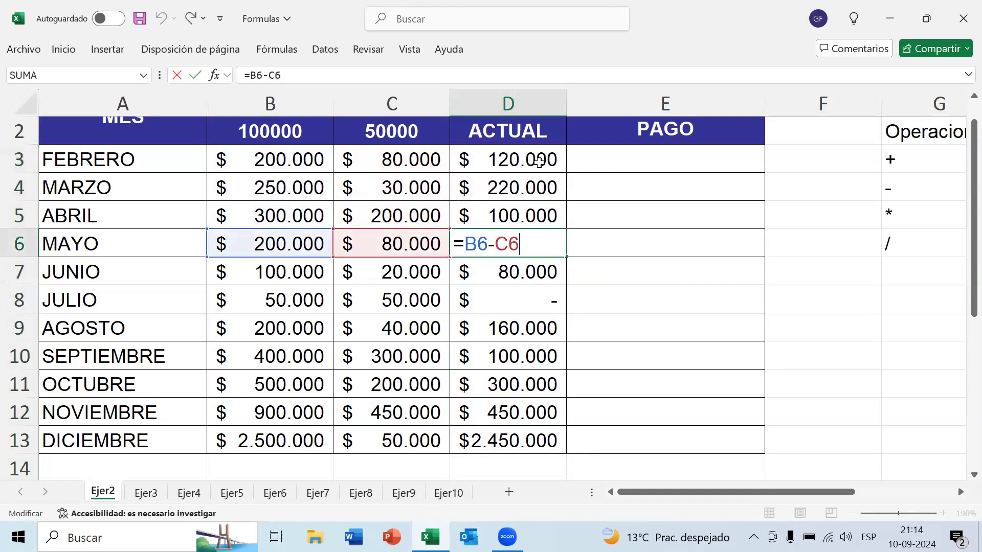
pyautogui.press('Return')
pyautogui.press('F2')
pyautogui.press('Return')
pyautogui.press('F2')
pyautogui.press('Return')
pyautogui.press('F2')
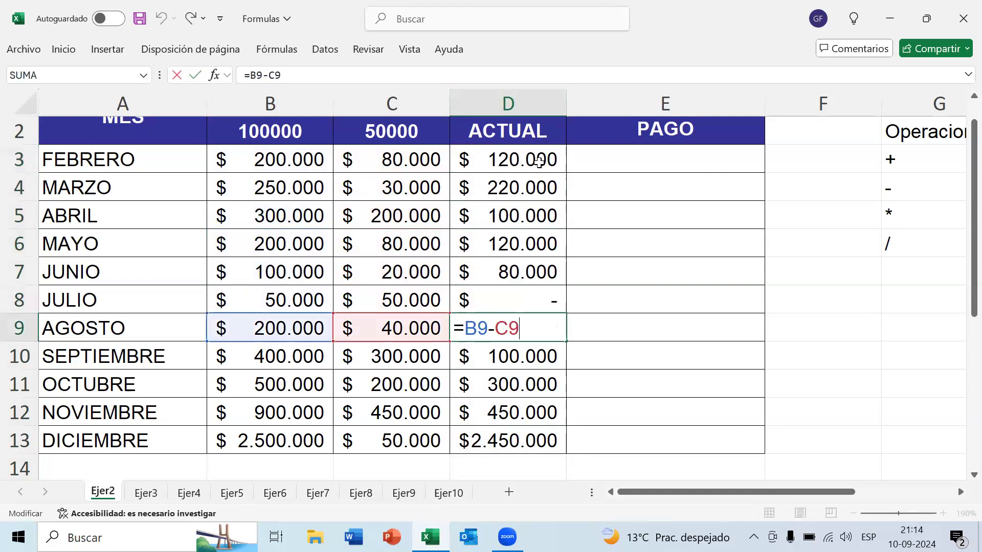
pyautogui.press('Return')
pyautogui.press('F2')
pyautogui.press('Return')
pyautogui.press('F2')
pyautogui.press('Return')
pyautogui.press('F2')
pyautogui.press('Return')
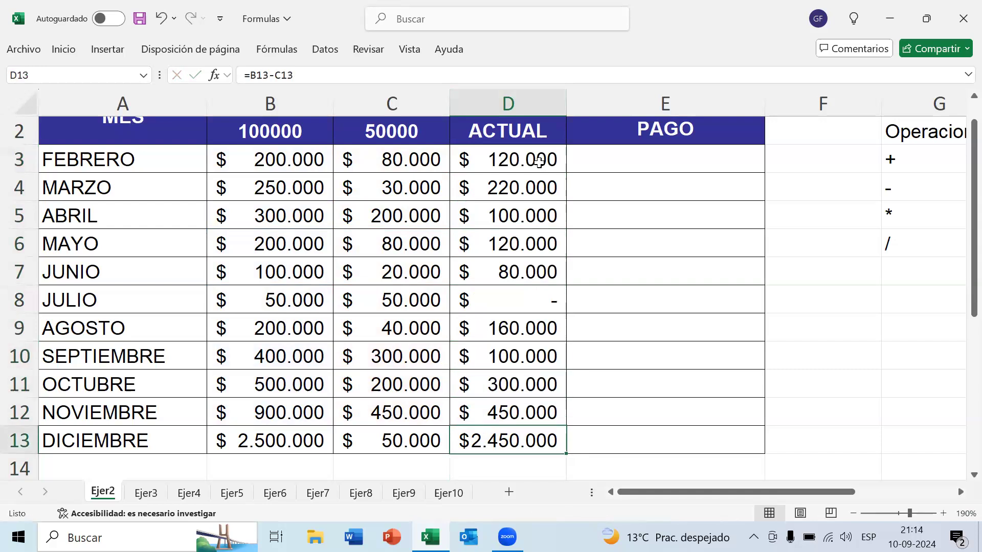
pyautogui.press('F2')
pyautogui.press('Escape')
pyautogui.click(513, 289)
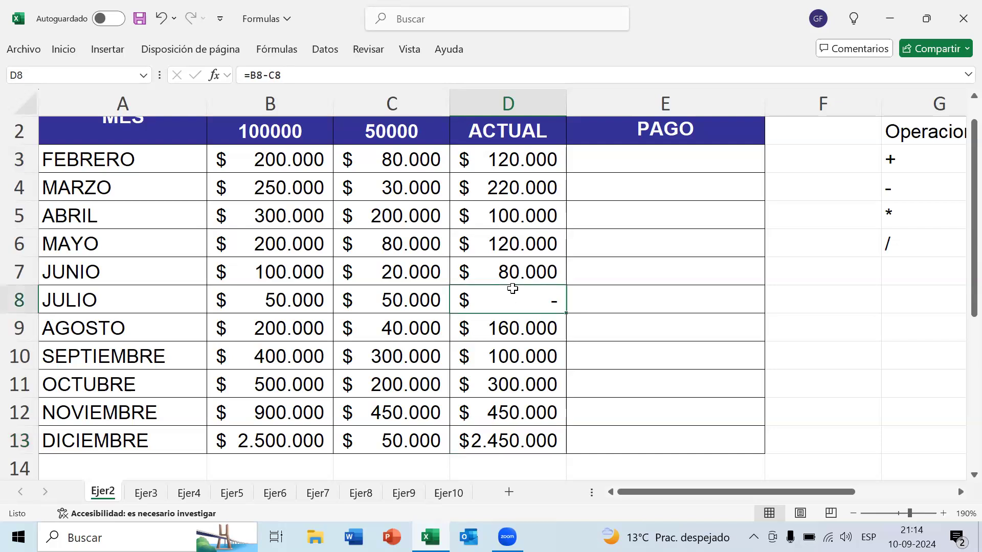
# Save the workbook and slightly narrow the PORCENTAJE DE PAGO column.
pyautogui.hotkey('ctrl', 's')
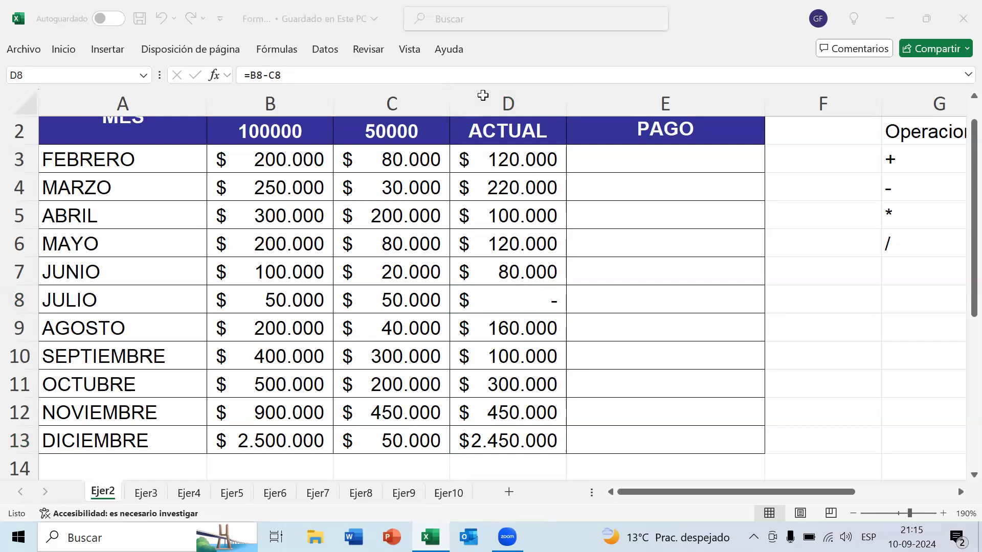
pyautogui.click(694, 164)
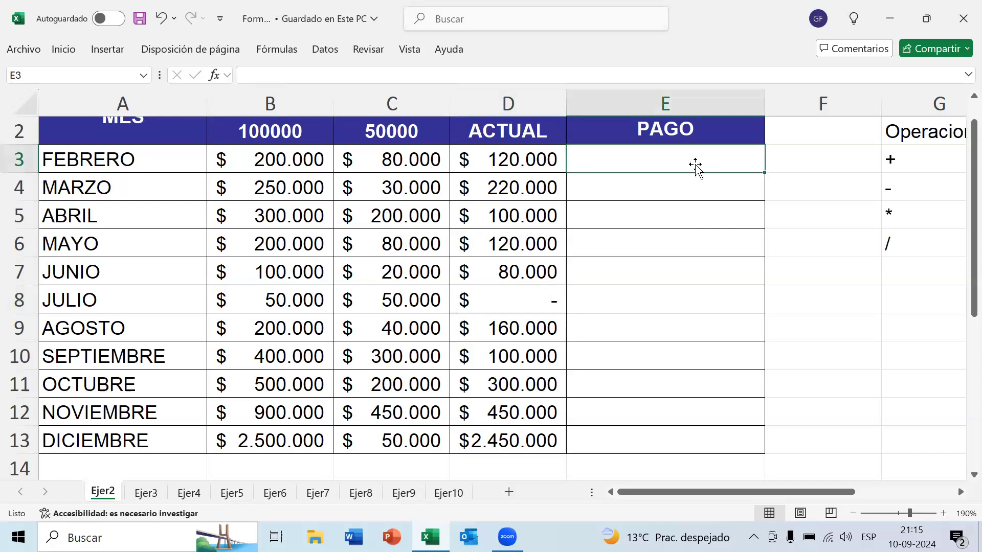
pyautogui.scroll(1, 703, 205)
pyautogui.keyDown('ctrl'); pyautogui.scroll(4, 712, 221); pyautogui.keyUp('ctrl')
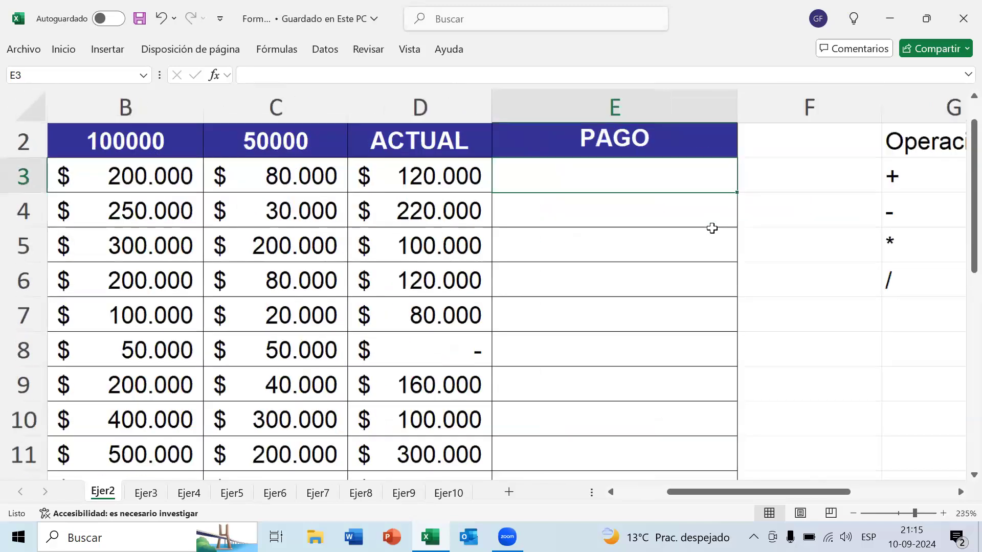
pyautogui.scroll(2, 746, 460)
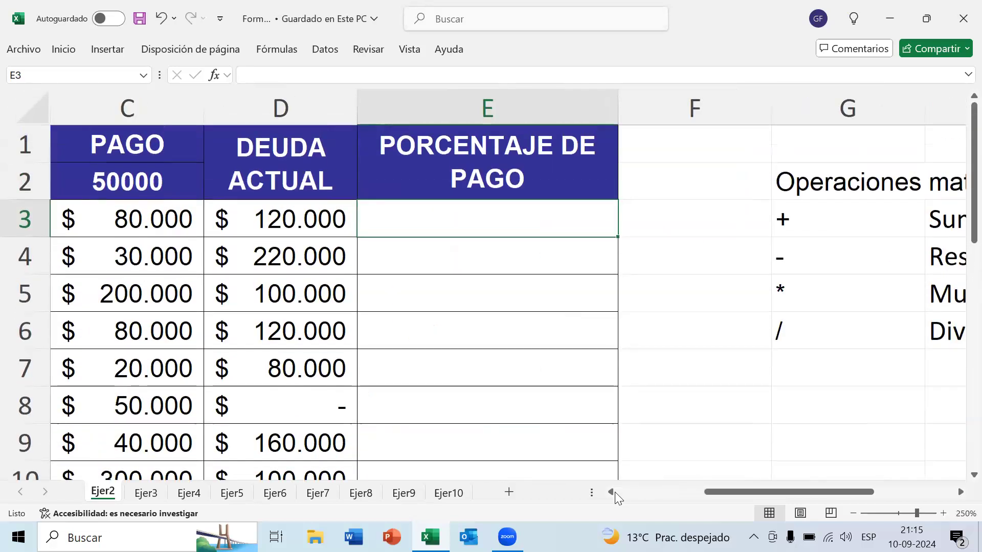
pyautogui.hscroll(-1, 673, 221)
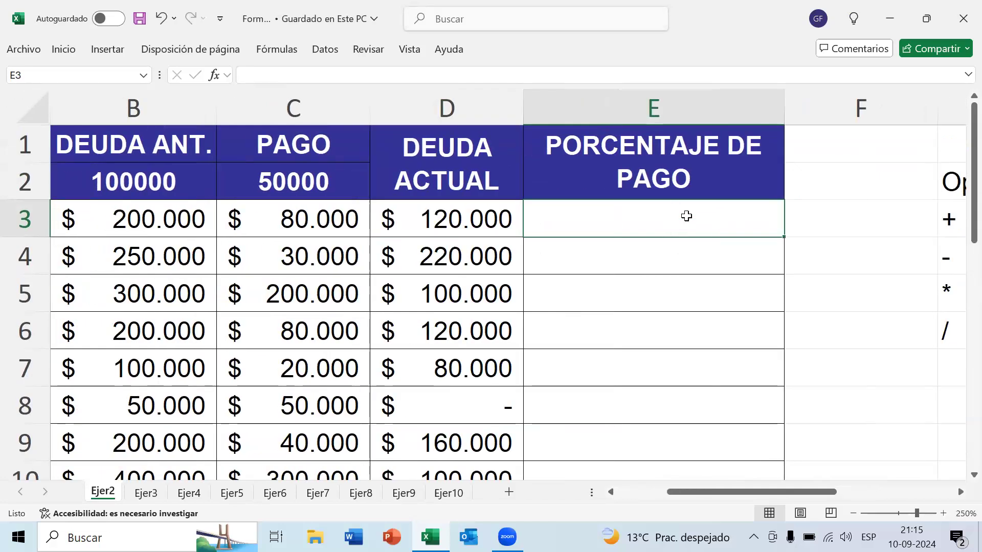
pyautogui.moveTo(783, 107); pyautogui.dragTo(763, 105)
# Try the subtraction formula =C3-B3 in cell E3 for February's payment percentage, and clear the cell.
pyautogui.click(177, 221)
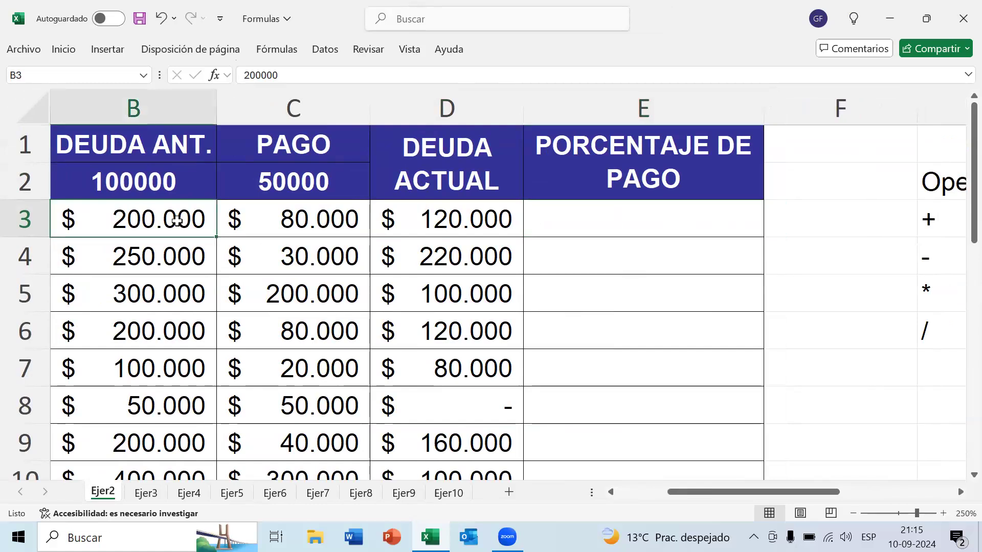
pyautogui.press('Right')
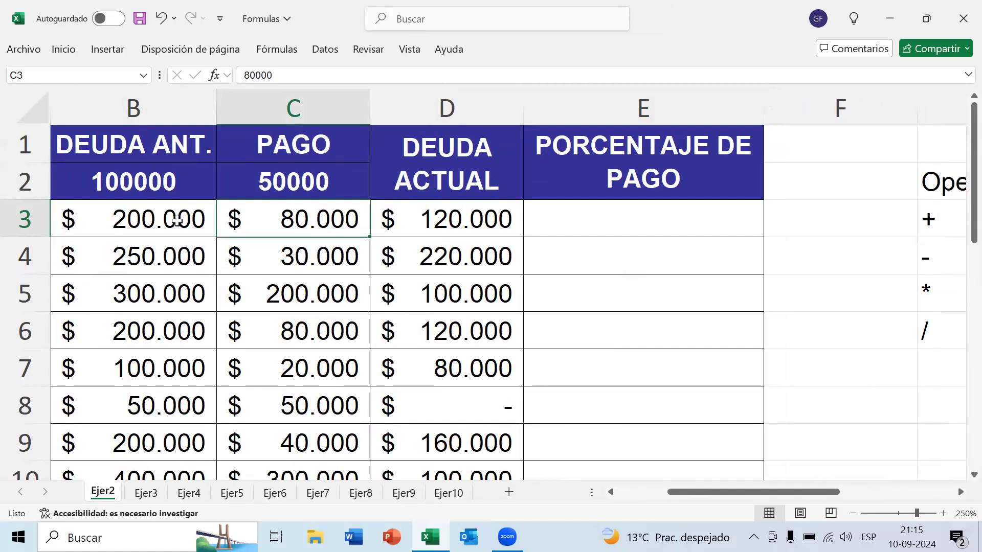
pyautogui.press('Right')
pyautogui.press('Right')
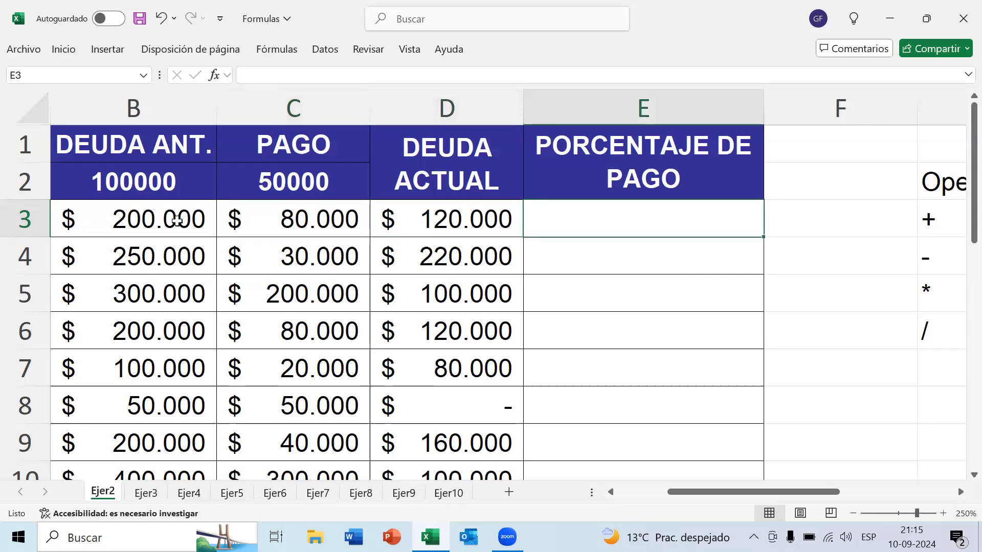
pyautogui.write('=')
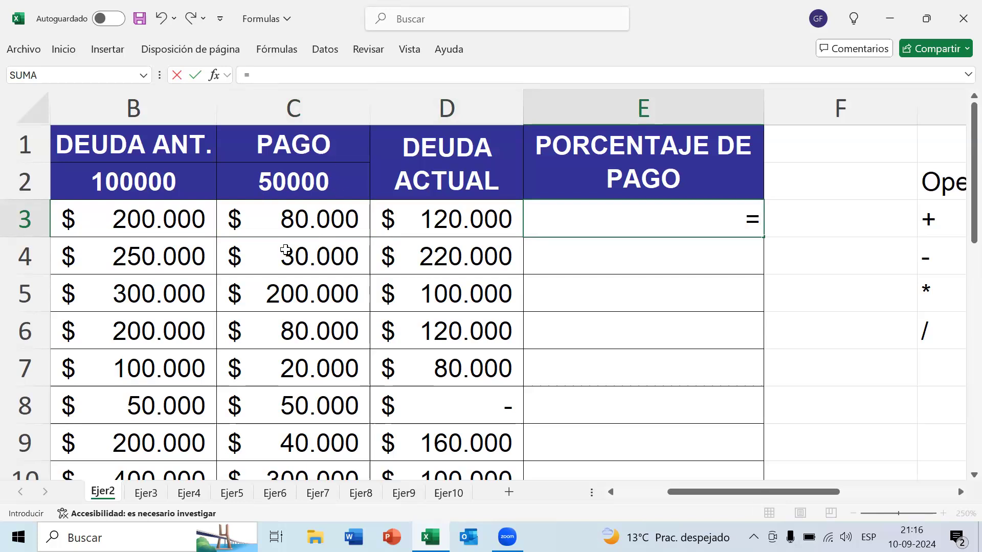
pyautogui.click(320, 222)
pyautogui.write('-')
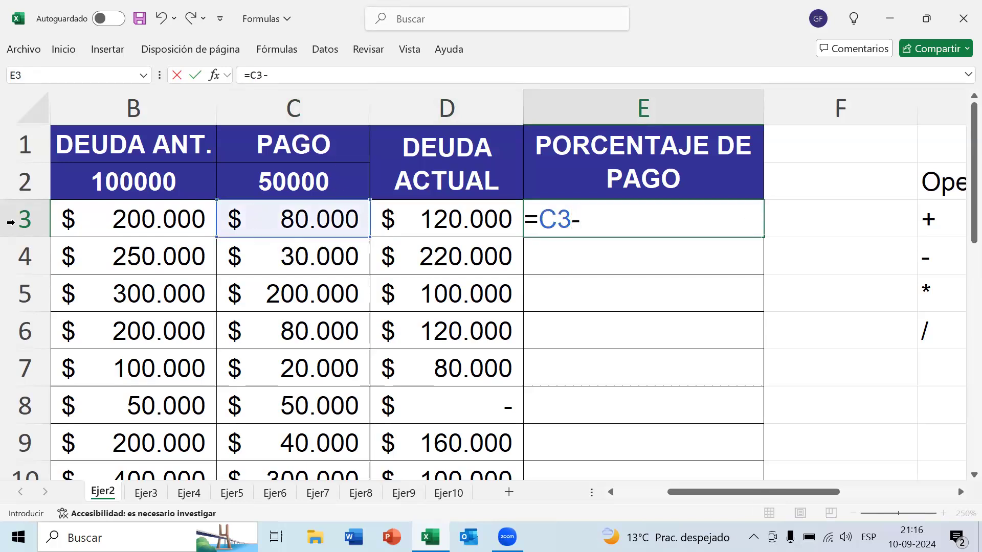
pyautogui.click(136, 216)
pyautogui.press('Return')
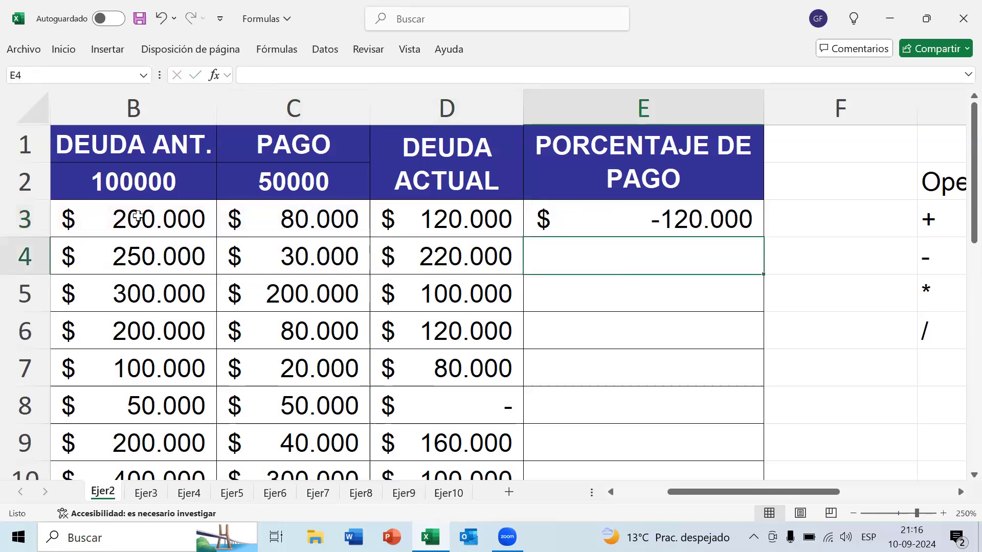
pyautogui.press('Up')
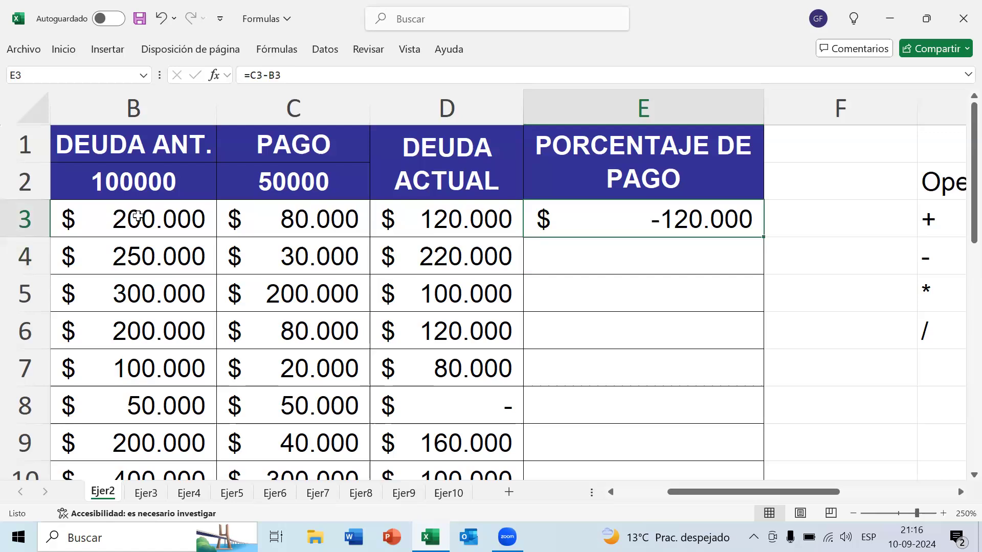
pyautogui.press('Delete')
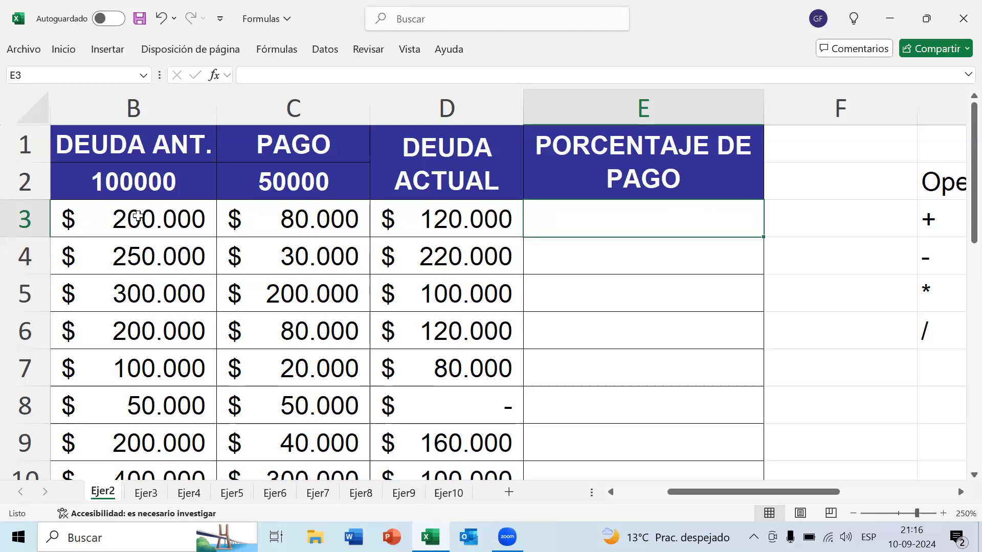
# Enter the formula =C3/B3 in cell E3 to divide February's payment by its previous debt.
pyautogui.write('=')
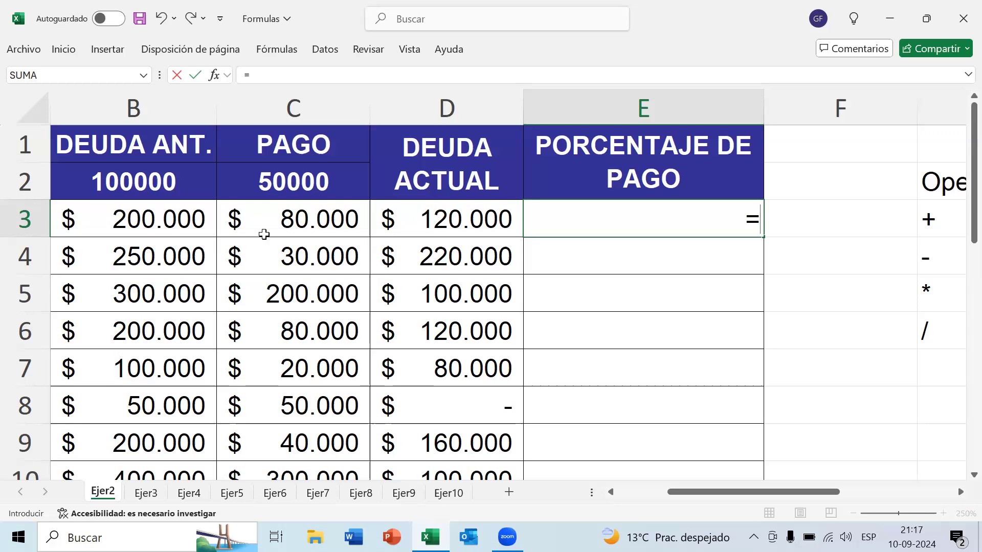
pyautogui.click(327, 216)
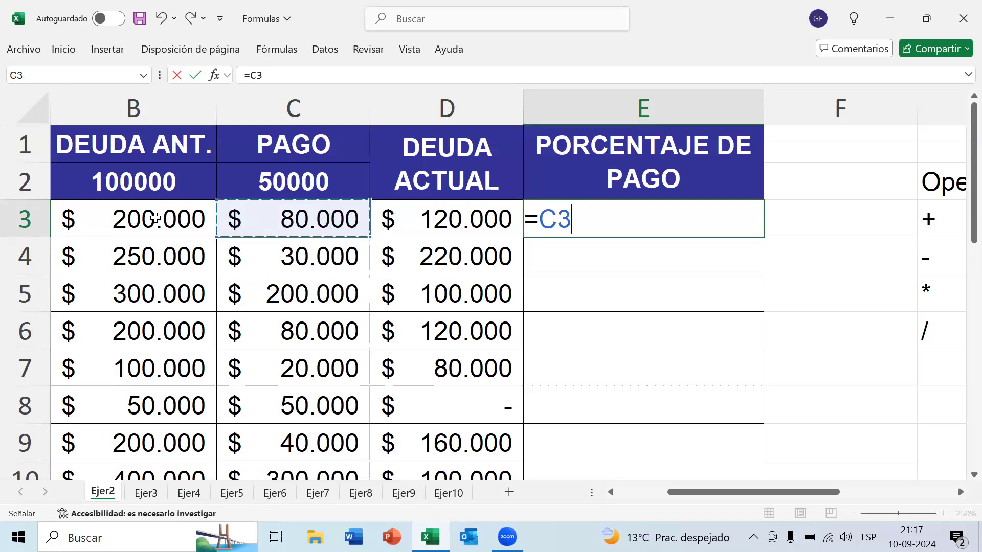
pyautogui.write('/')
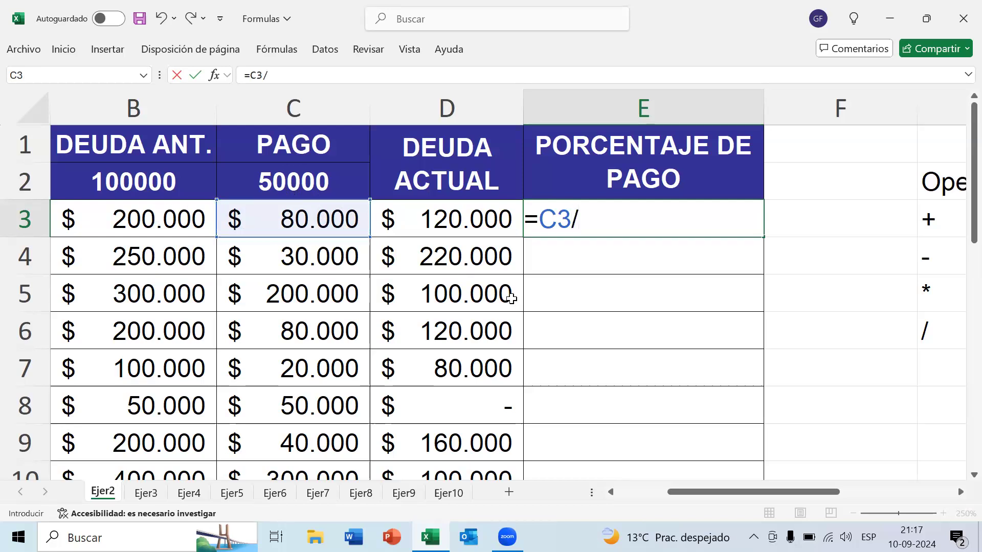
pyautogui.click(123, 220)
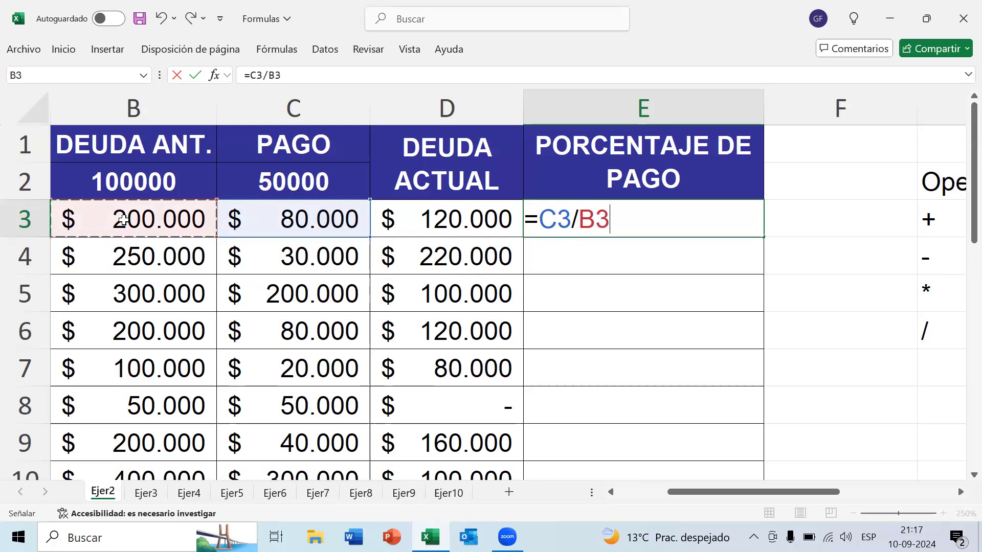
pyautogui.press('Return')
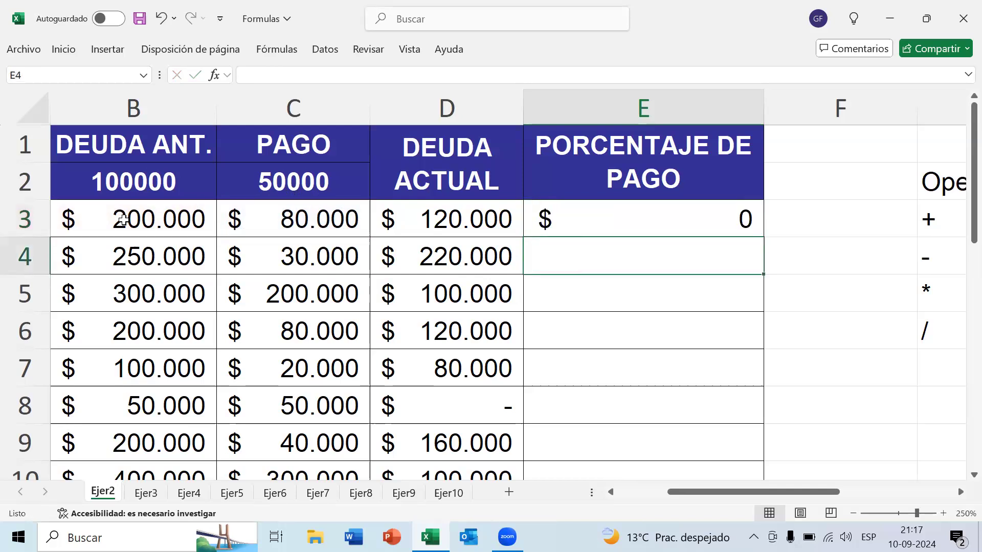
# Format cell E3 with the Porcentaje number format.
pyautogui.press('Up')
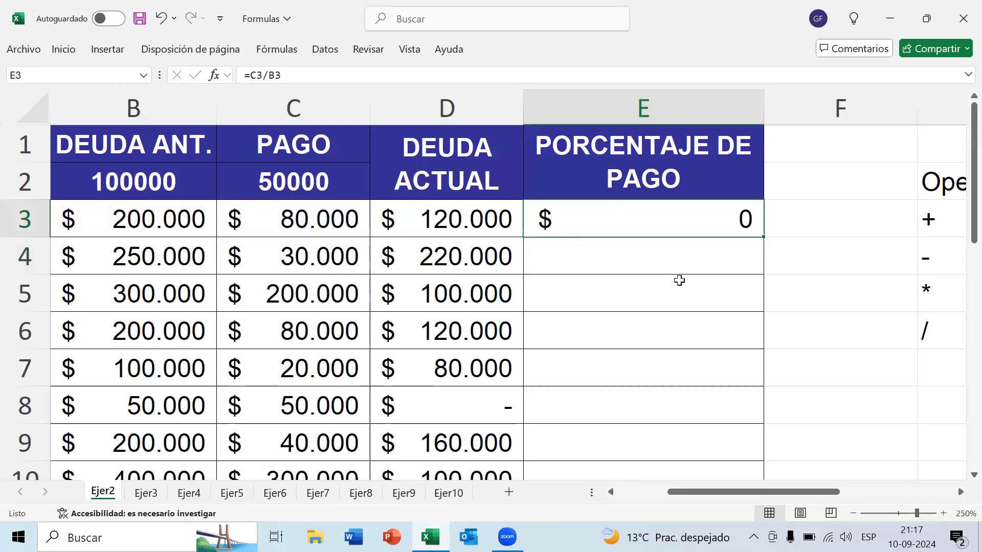
pyautogui.click(691, 260)
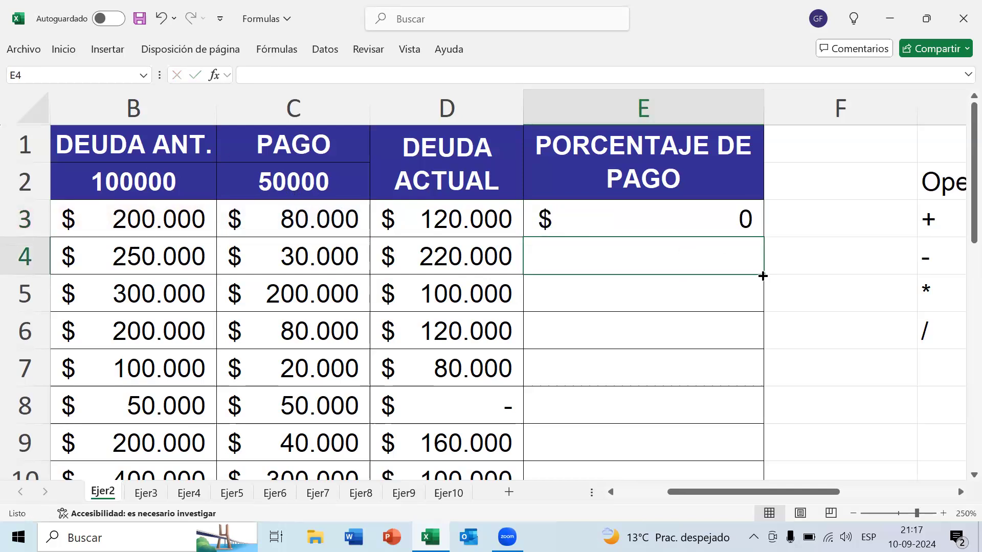
pyautogui.click(673, 217)
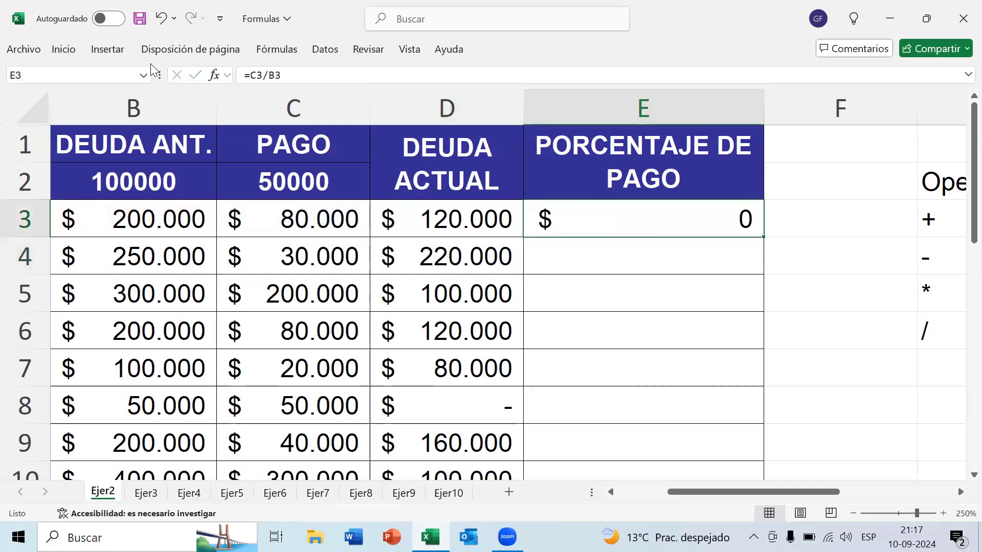
pyautogui.click(64, 49)
pyautogui.click(487, 72)
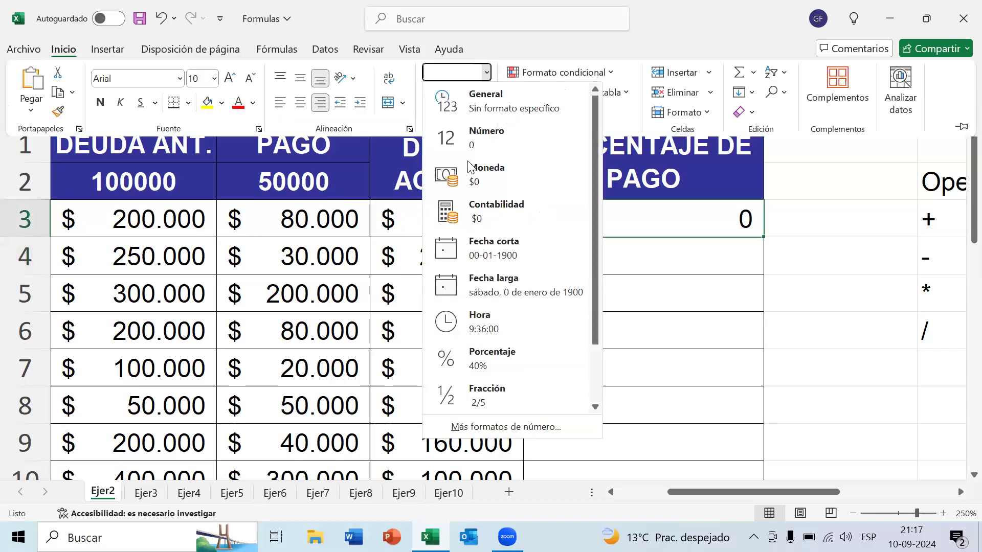
pyautogui.click(500, 363)
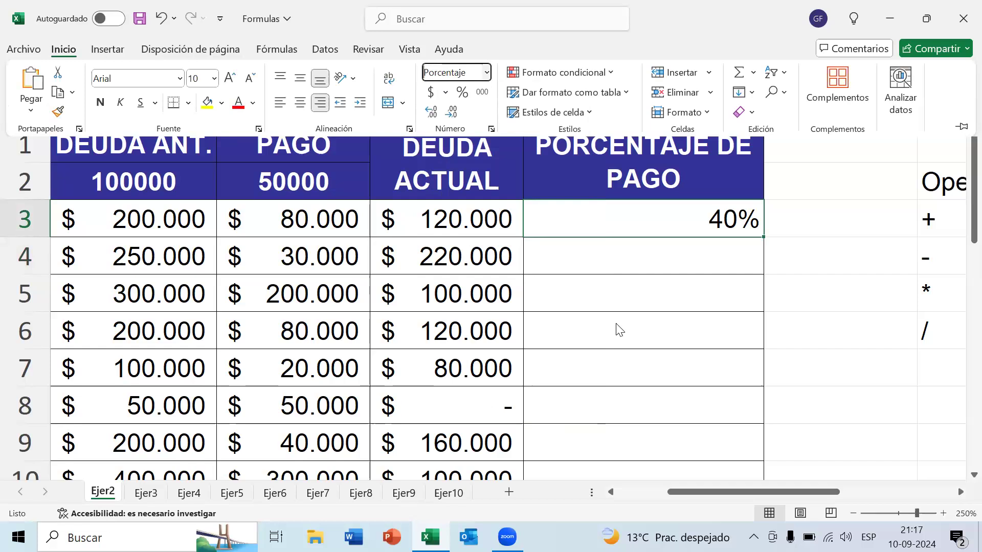
# Set the number format of cell E3 to General.
pyautogui.click(692, 218)
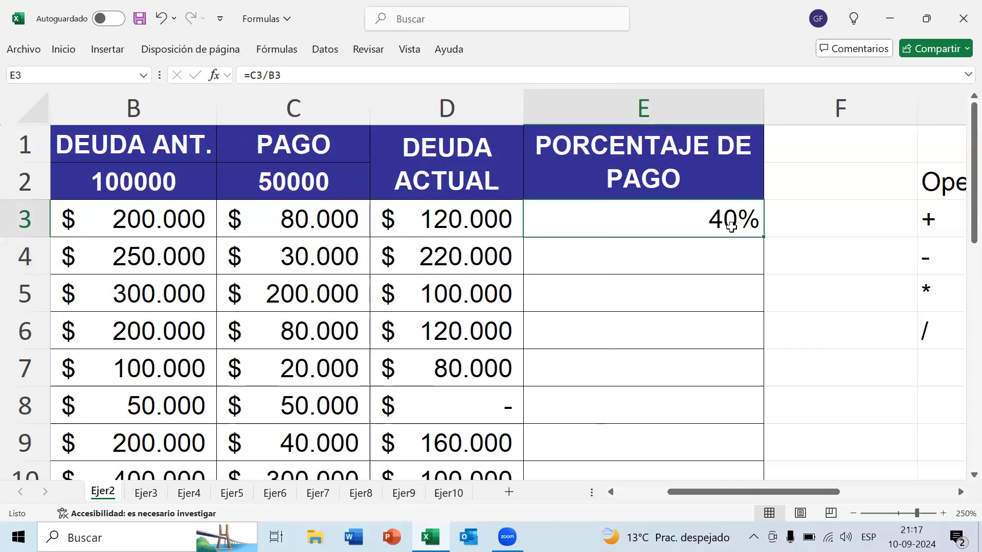
pyautogui.click(64, 50)
pyautogui.click(485, 73)
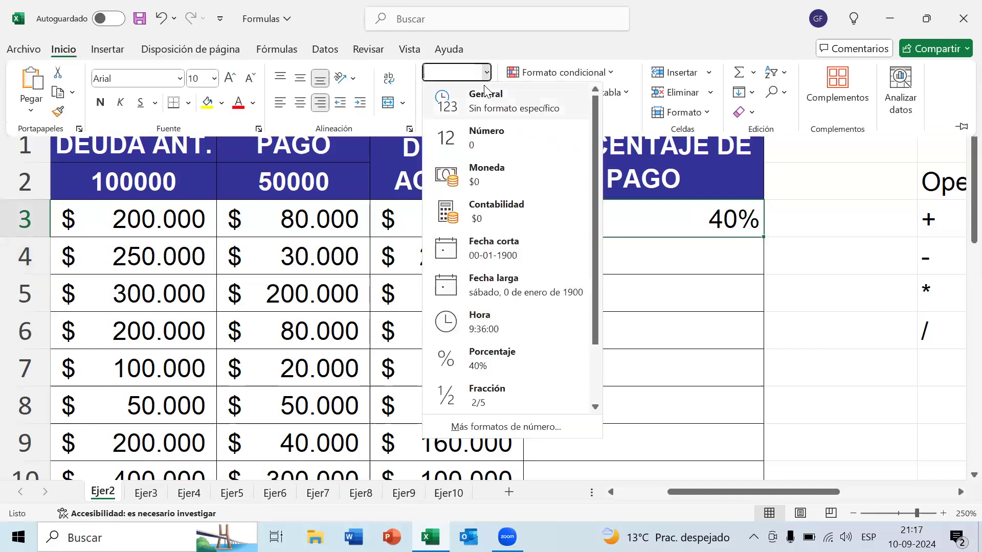
pyautogui.click(501, 105)
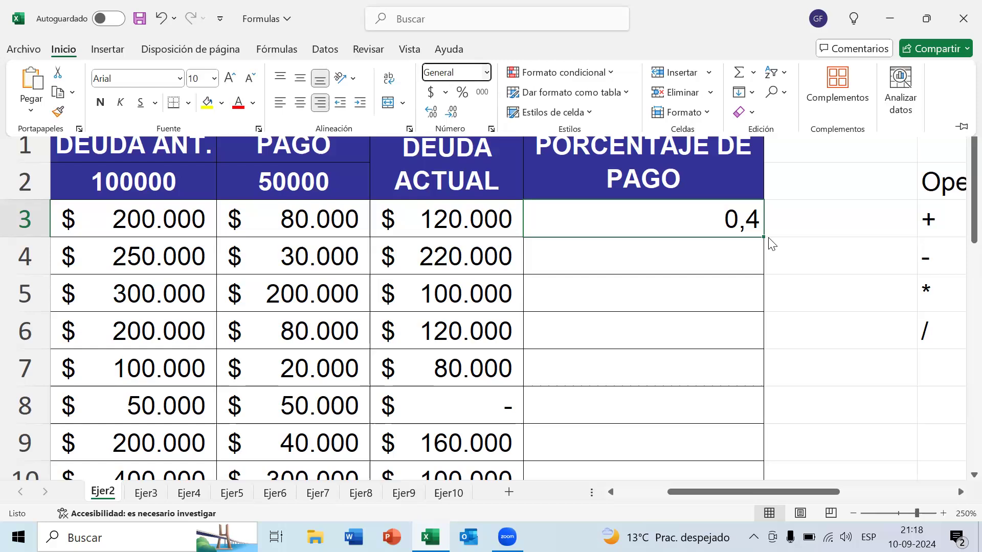
# Set the number format of cell E3 back to Porcentaje.
pyautogui.click(717, 222)
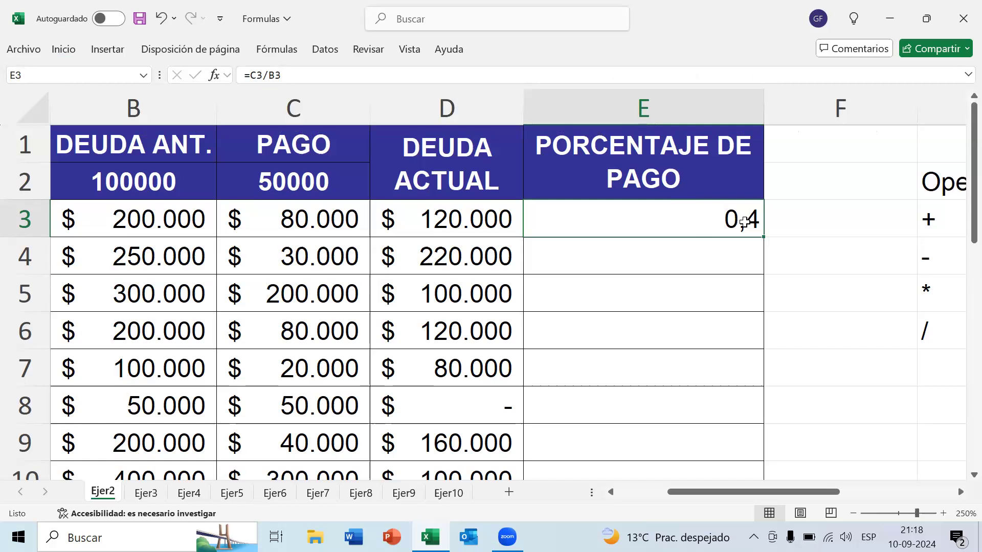
pyautogui.click(62, 50)
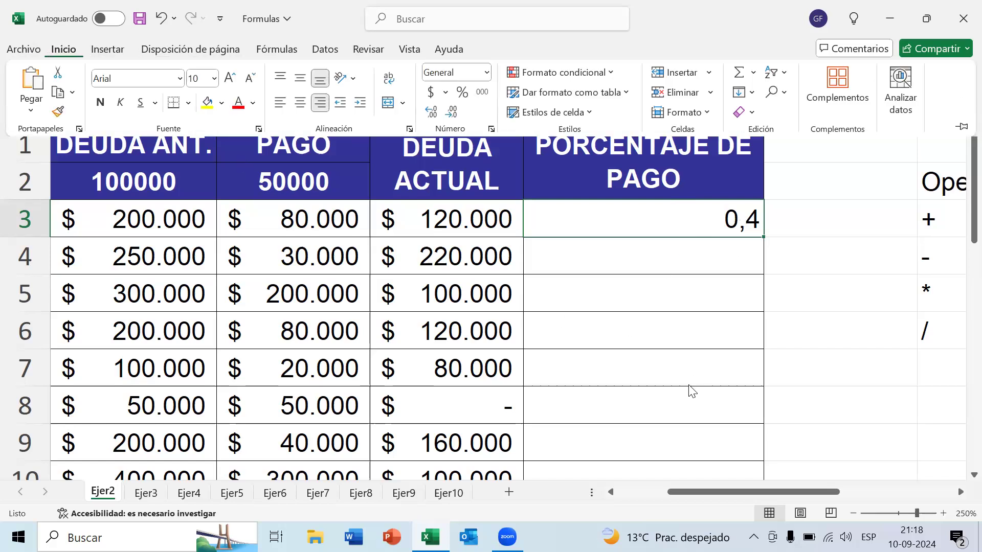
pyautogui.click(486, 73)
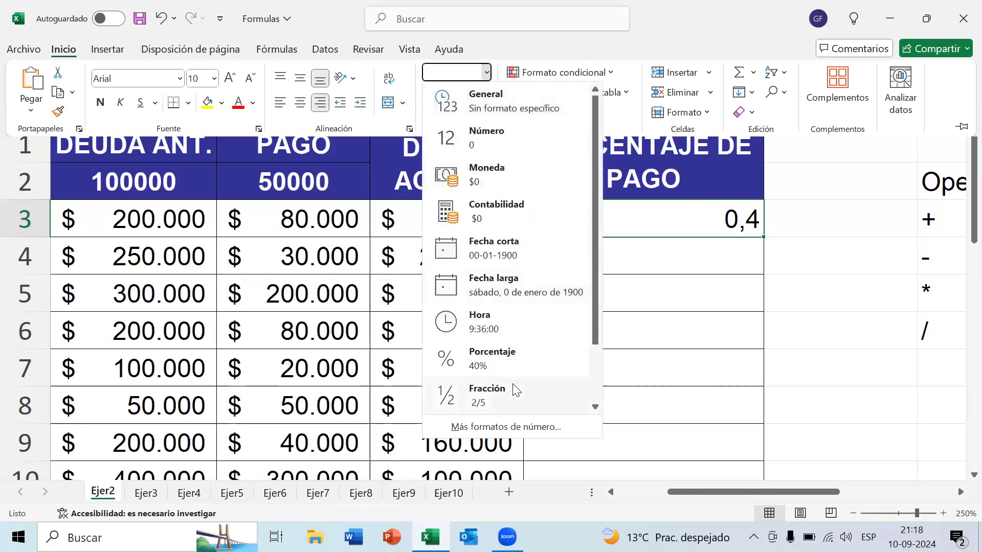
pyautogui.click(507, 365)
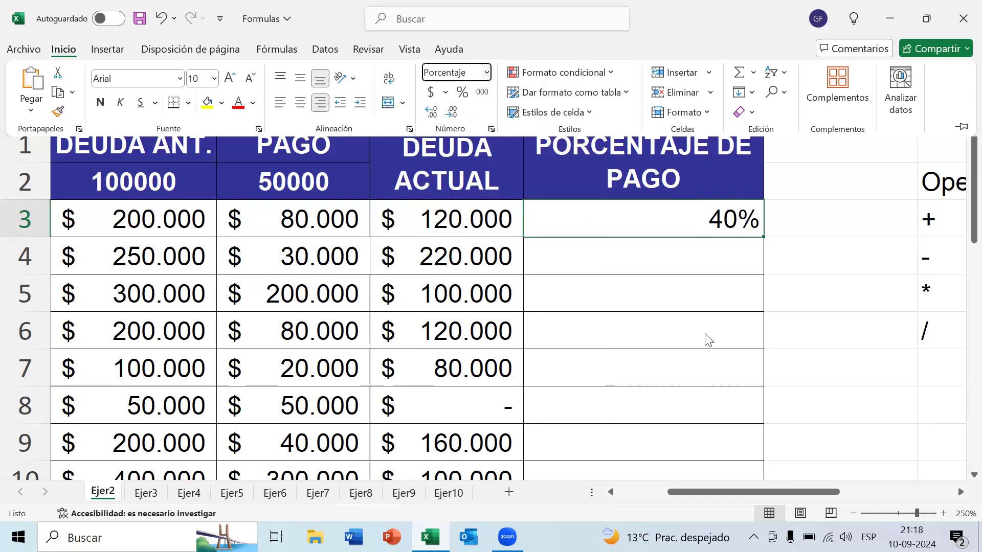
pyautogui.click(723, 256)
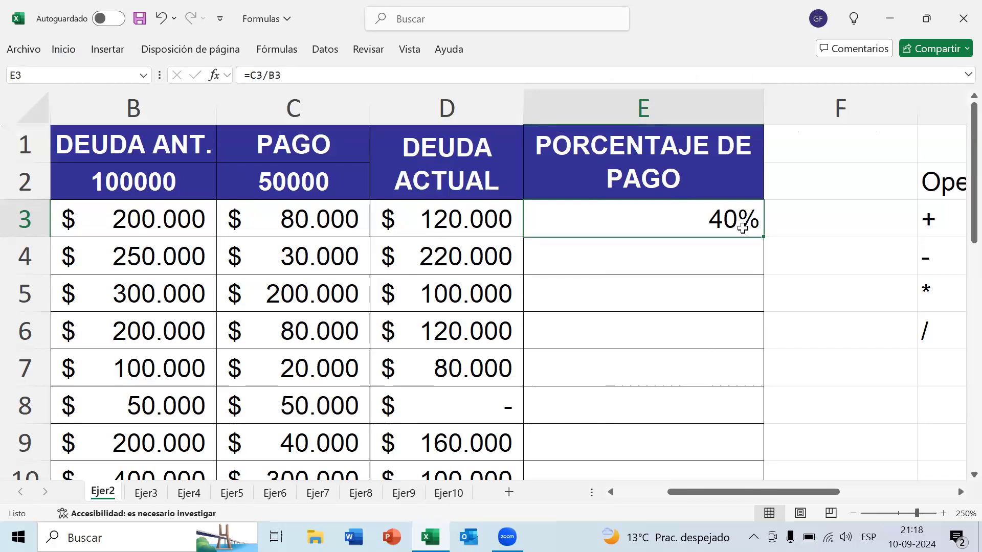
pyautogui.click(348, 219)
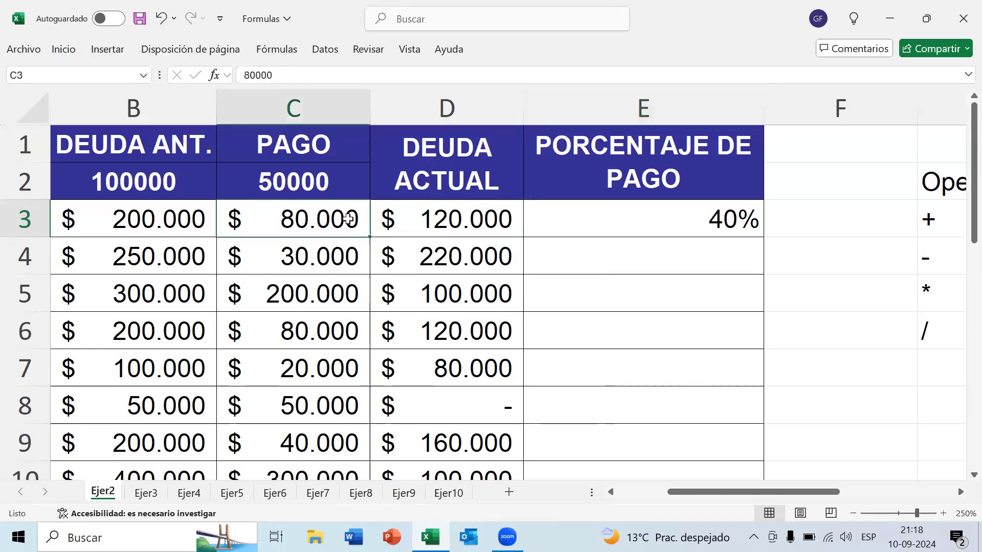
pyautogui.click(724, 221)
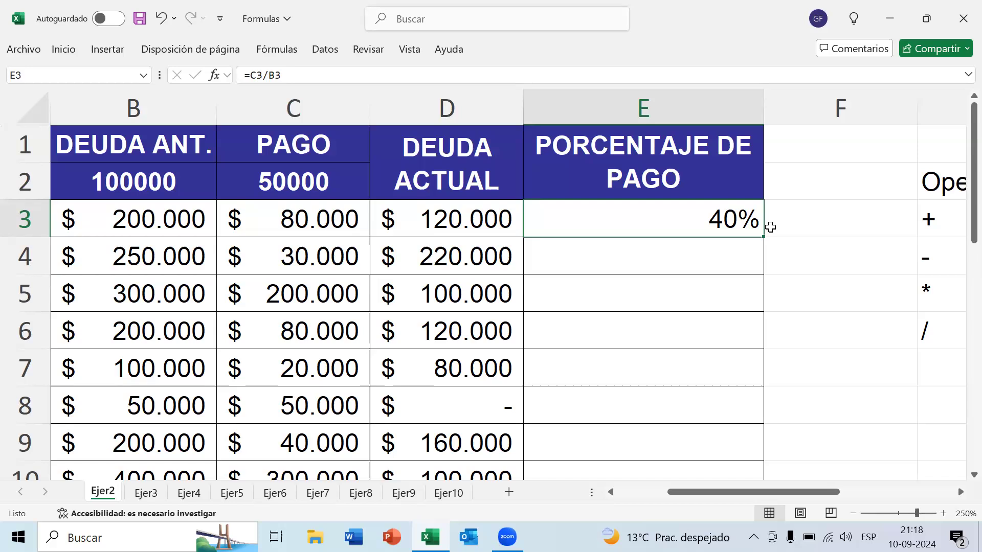
# Enter the formula =C4/B4 in cell E4 to divide March's payment by its previous debt.
pyautogui.click(709, 252)
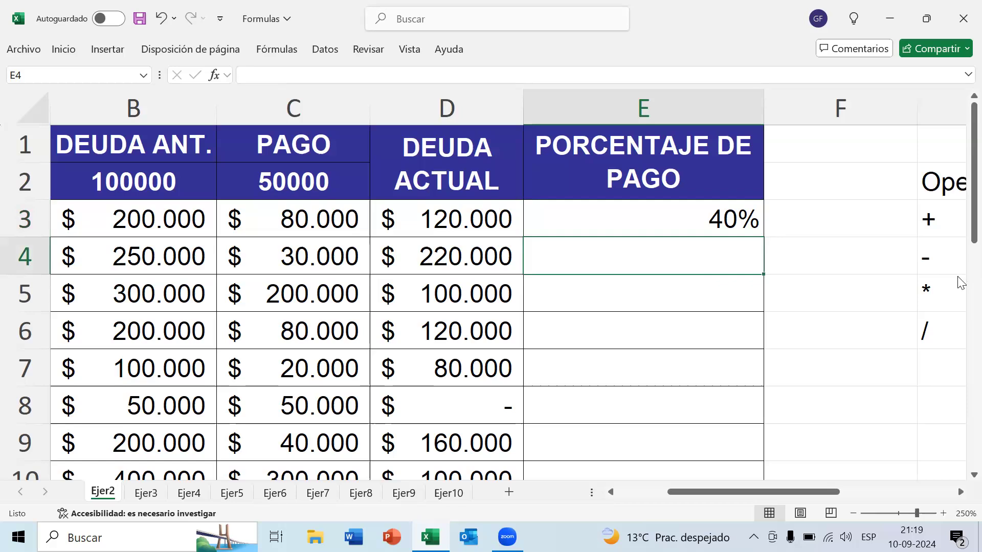
pyautogui.write('=')
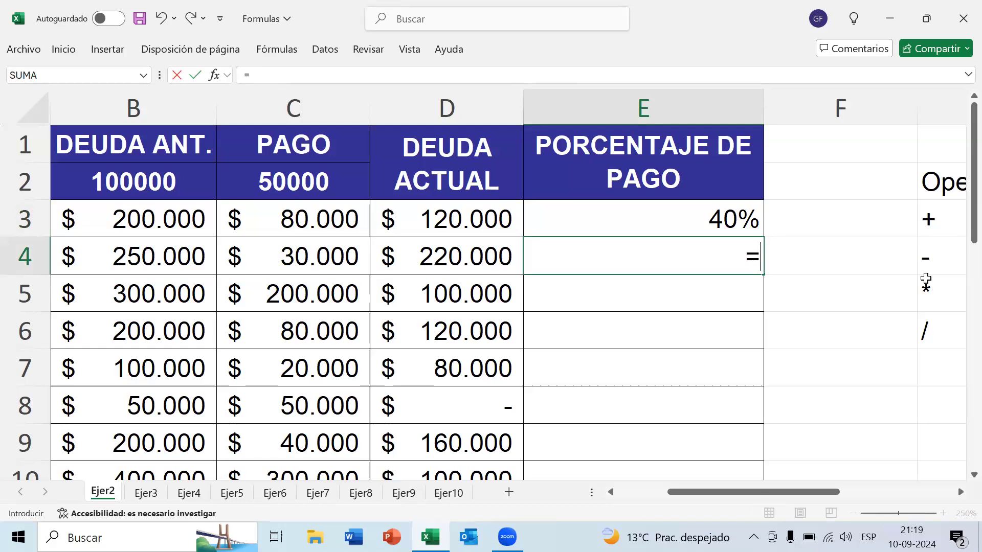
pyautogui.click(333, 259)
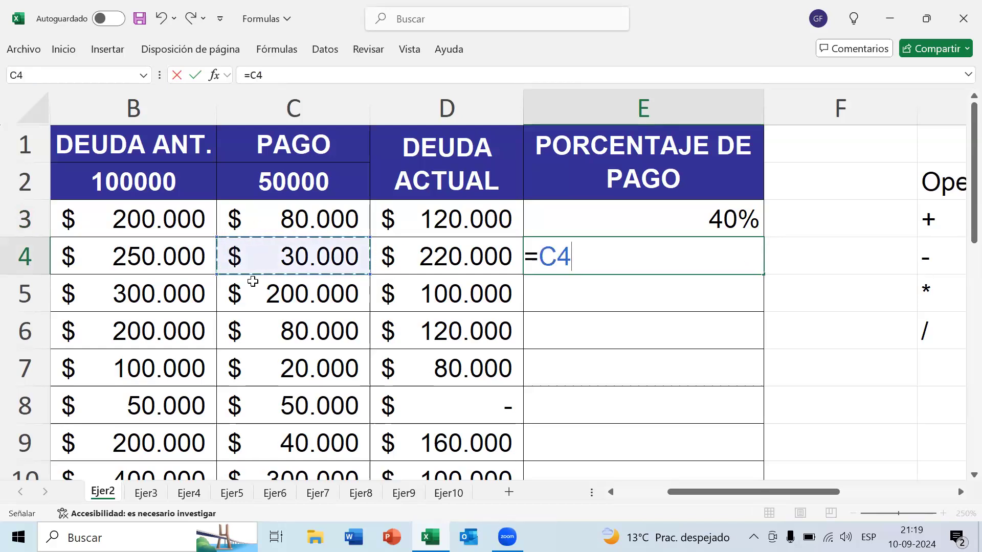
pyautogui.write('/')
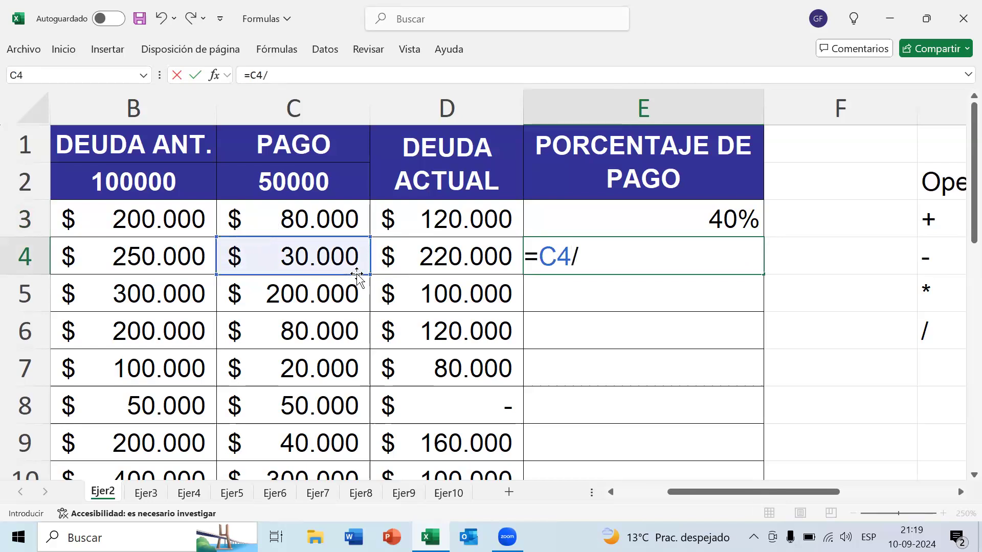
pyautogui.click(183, 255)
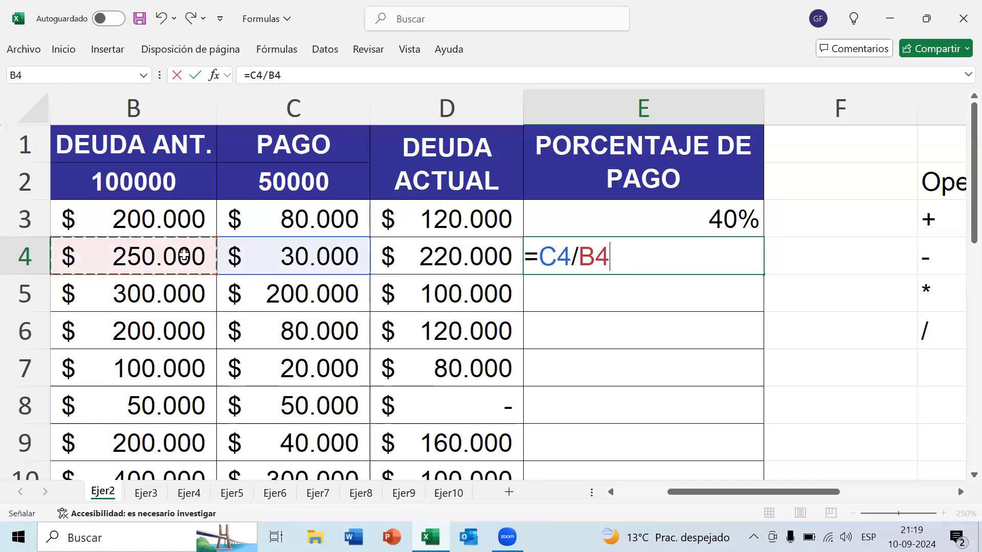
pyautogui.press('Return')
pyautogui.press('Up')
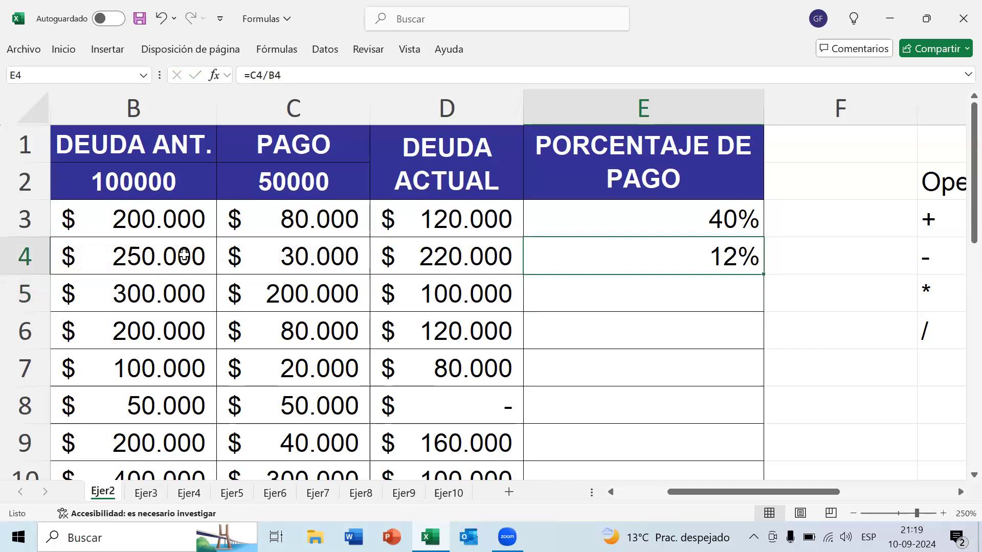
pyautogui.press('Left')
pyautogui.press('Left')
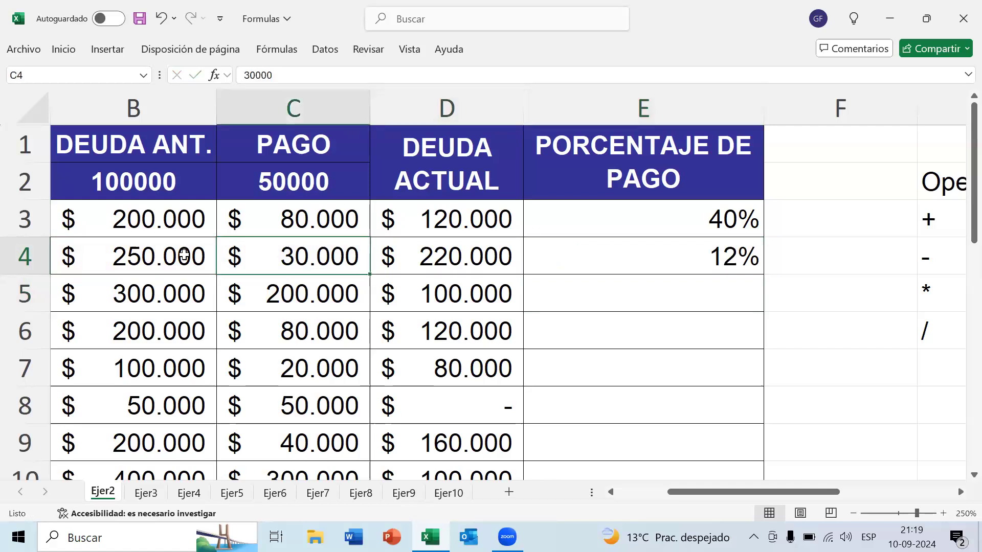
pyautogui.press('Right')
pyautogui.press('Right')
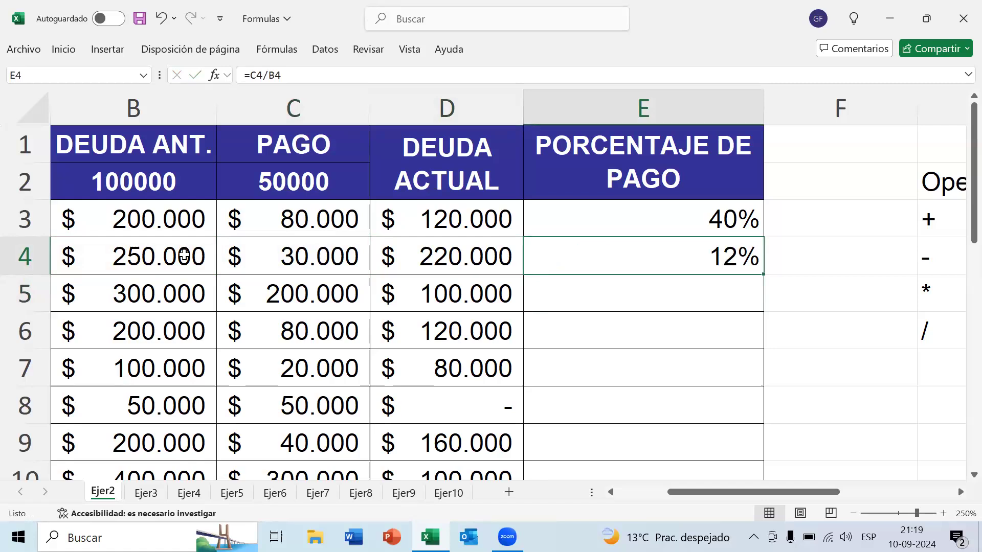
# Enter the formula =C5/B5 in cell E5 to divide April's payment by its previous debt.
pyautogui.press('Down')
pyautogui.write('=')
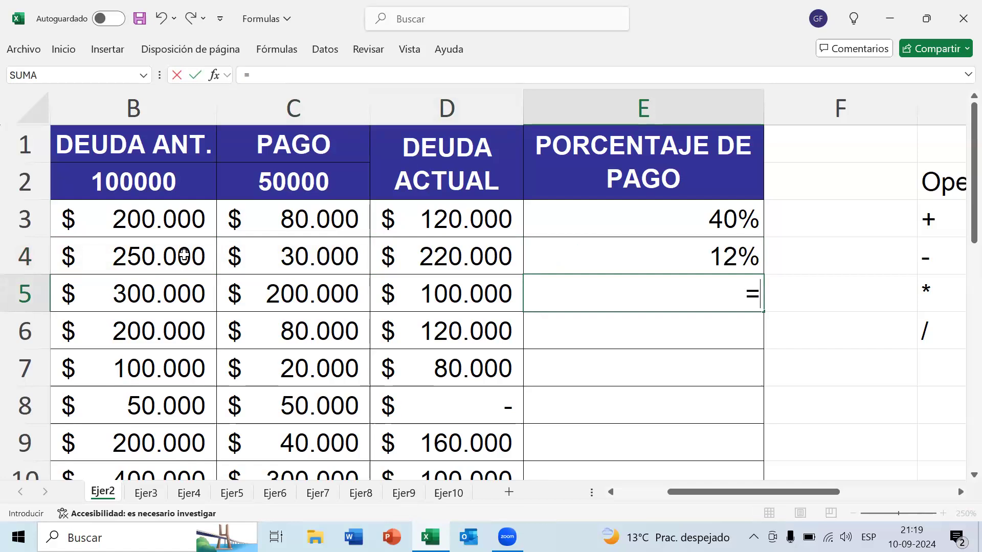
pyautogui.click(314, 296)
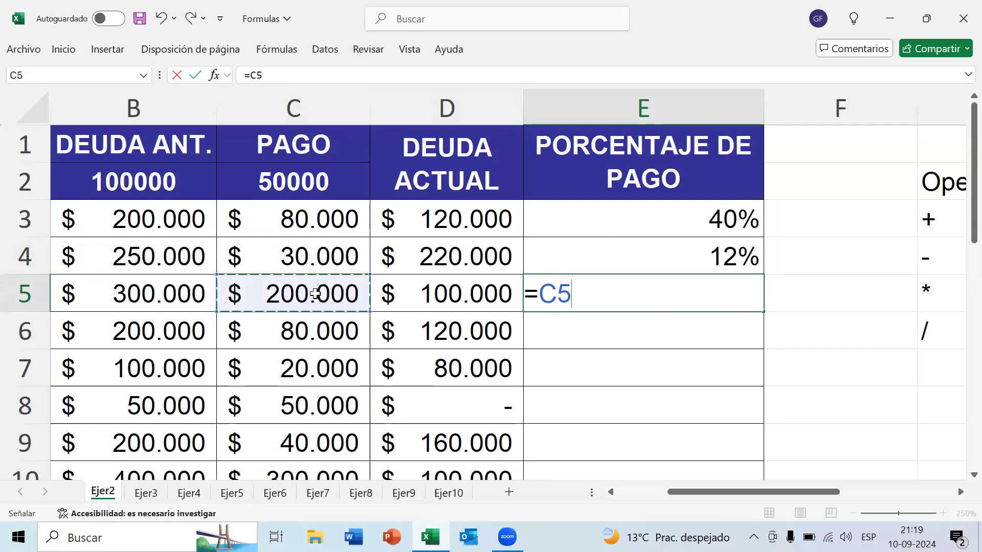
pyautogui.write('/')
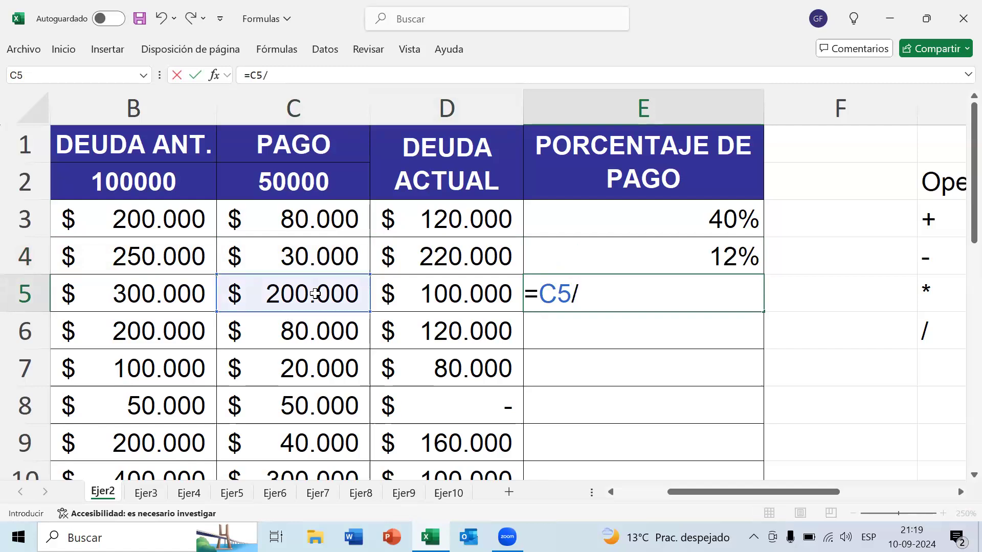
pyautogui.click(197, 289)
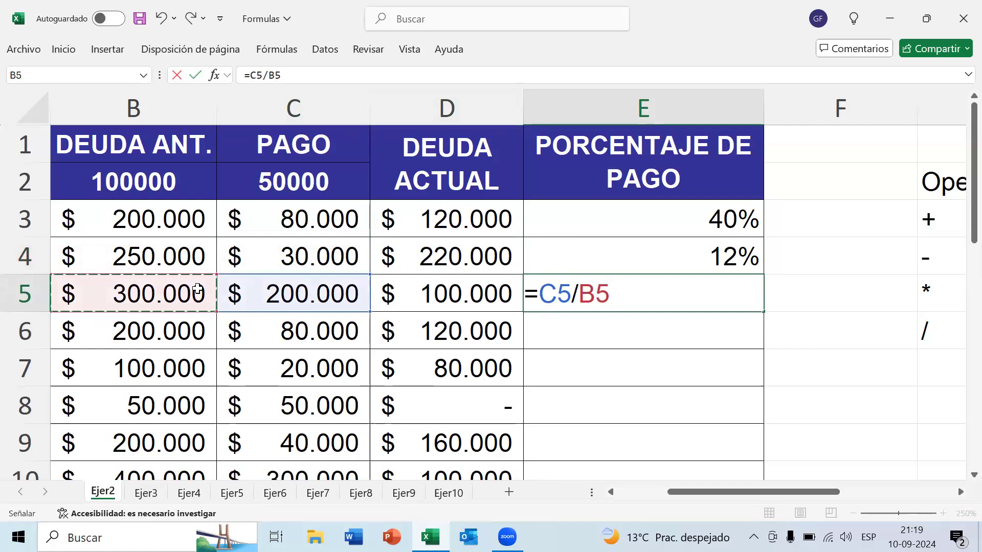
pyautogui.press('Return')
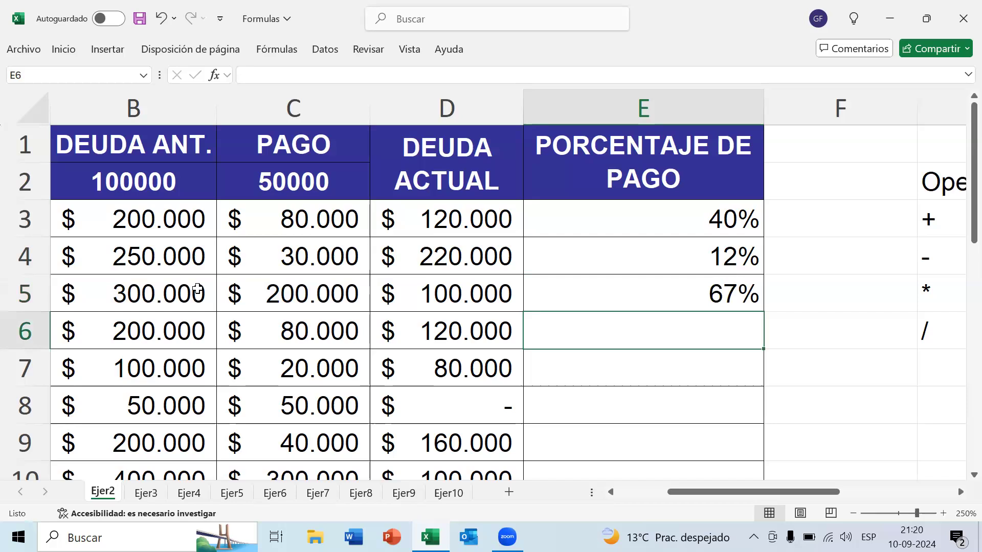
# Check April's payment and previous debt, and compare the percentage formulas in cells E3 to E5.
pyautogui.click(299, 293)
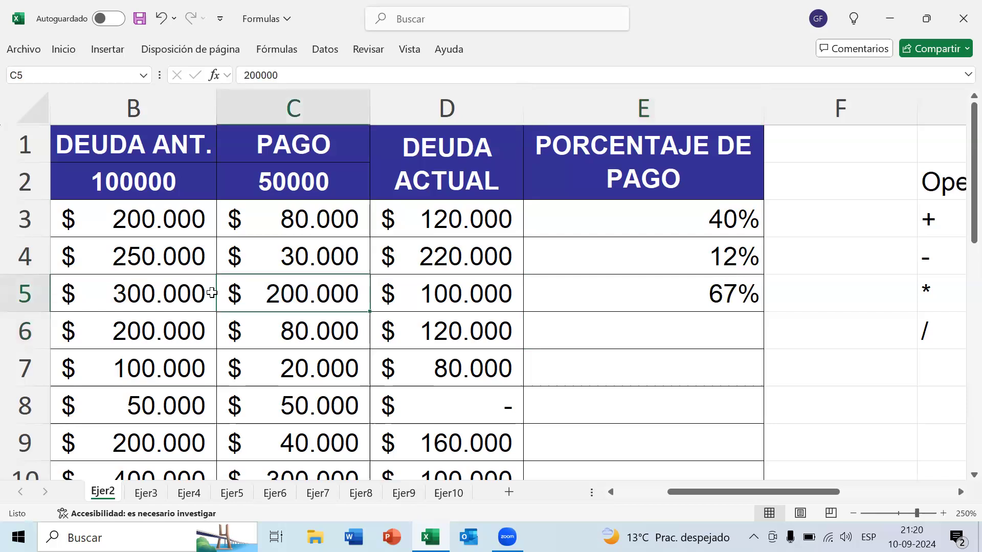
pyautogui.click(153, 287)
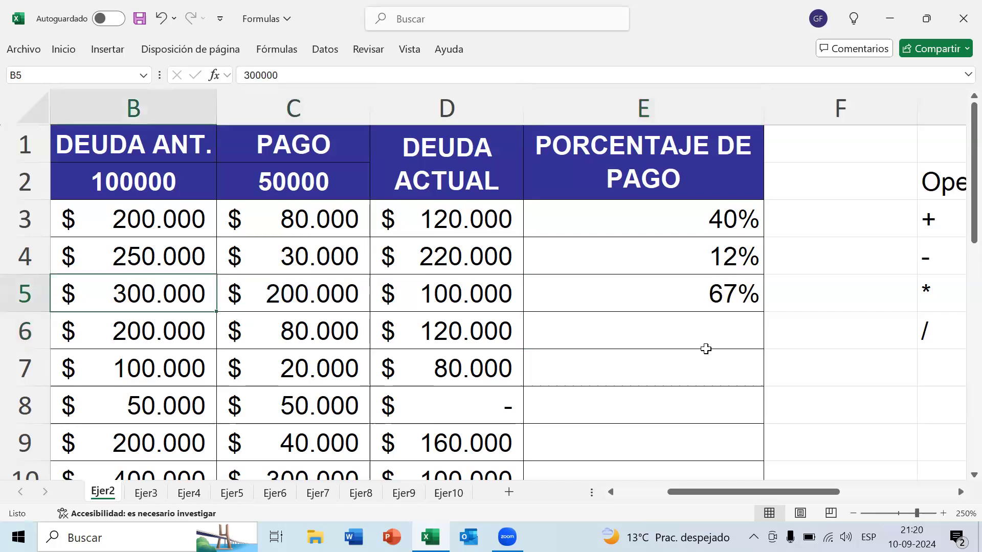
pyautogui.click(717, 298)
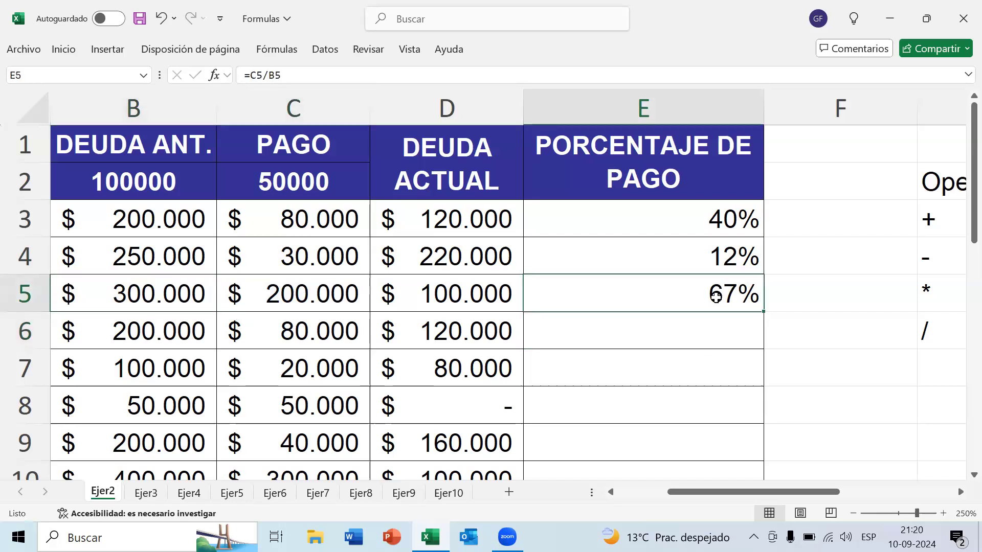
pyautogui.click(728, 224)
pyautogui.click(725, 255)
pyautogui.click(726, 293)
pyautogui.click(718, 226)
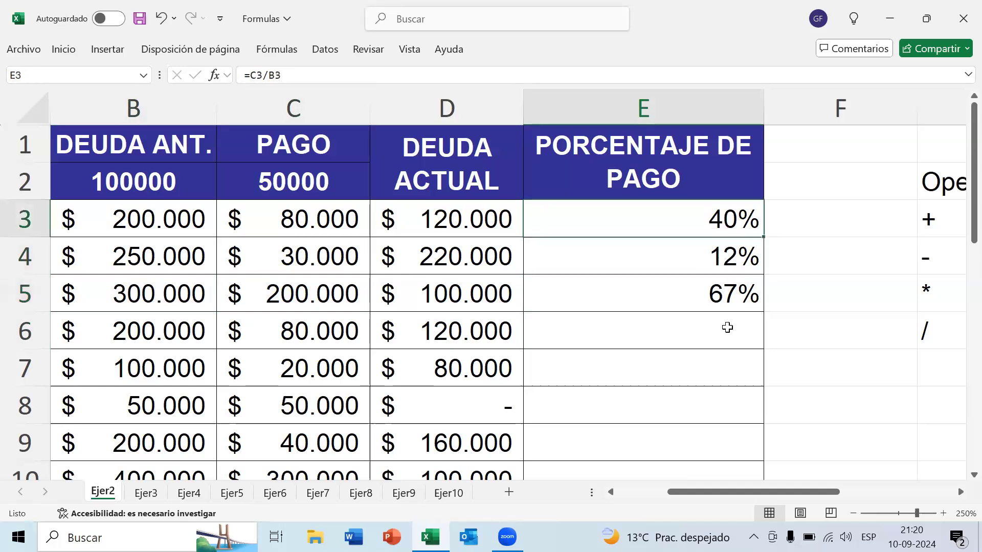
# Fill the payment percentage formula from cell E5 down through the December row.
pyautogui.click(722, 296)
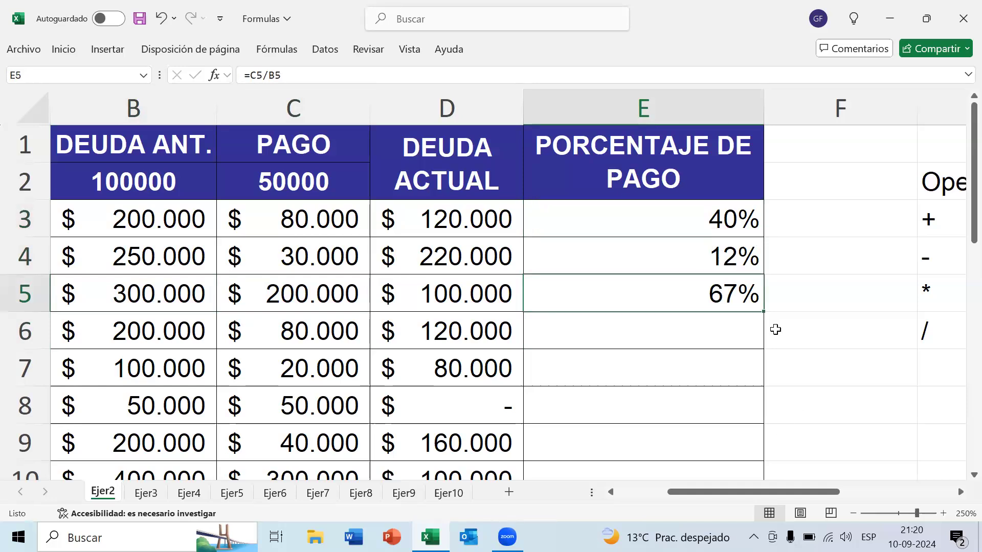
pyautogui.scroll(-3, 774, 329)
pyautogui.doubleClick(632, 268)
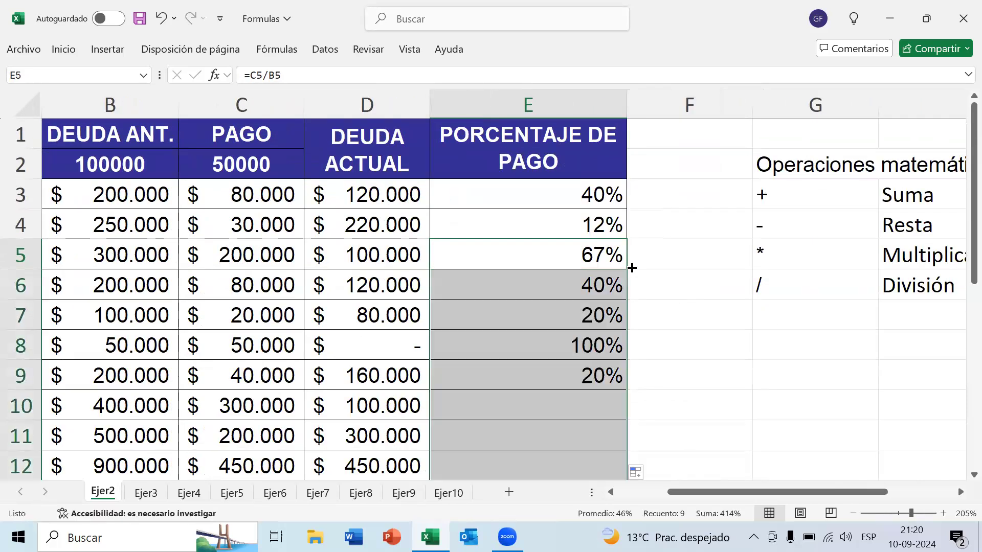
pyautogui.scroll(-2, 627, 269)
pyautogui.scroll(2, 627, 270)
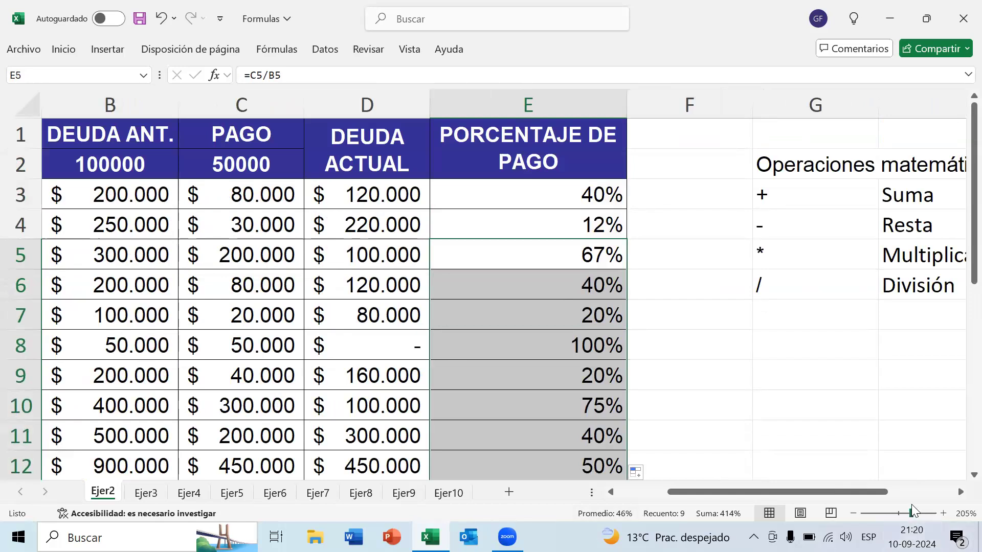
# Review the payment percentages month by month from April to December against each payment and previous debt.
pyautogui.moveTo(846, 492); pyautogui.dragTo(767, 503)
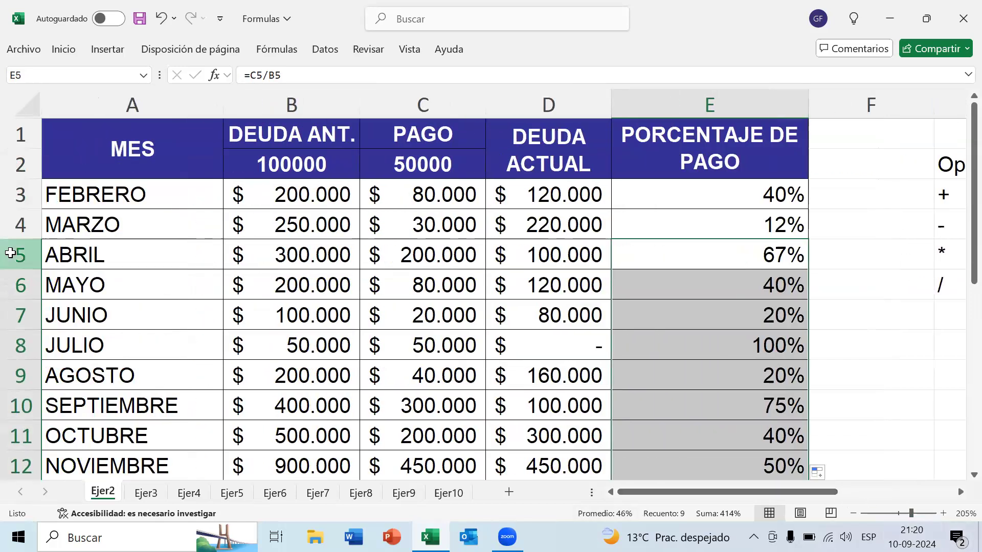
pyautogui.click(10, 253)
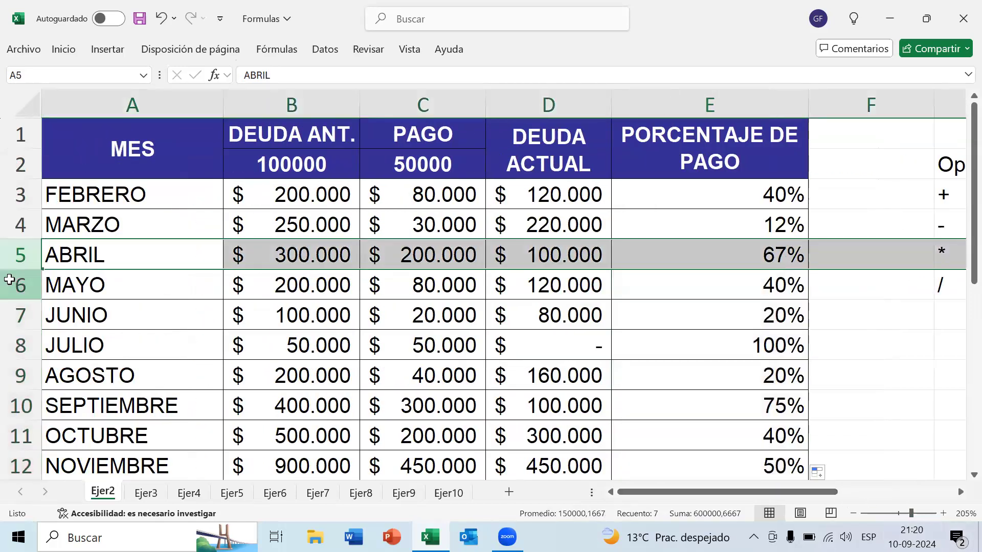
pyautogui.click(10, 279)
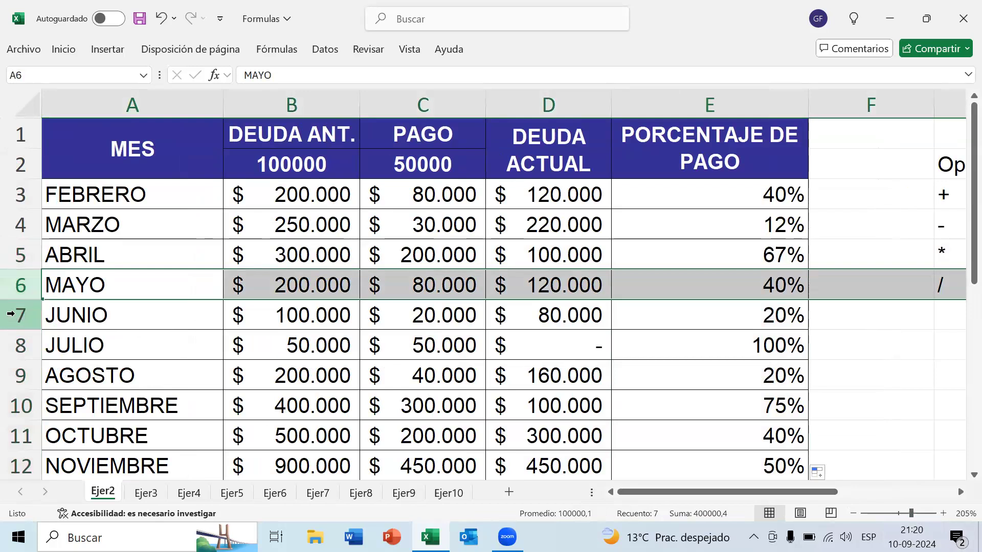
pyautogui.click(11, 314)
pyautogui.click(11, 346)
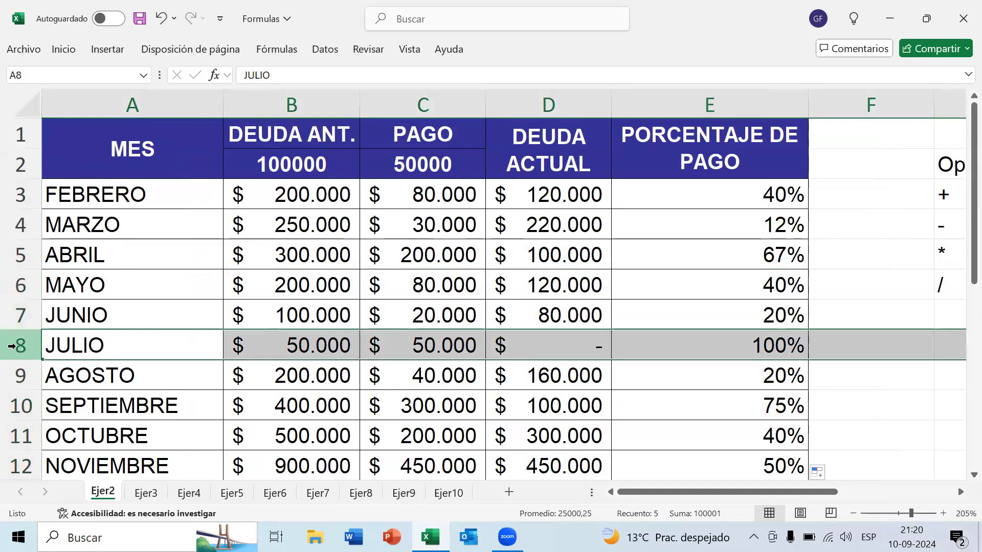
pyautogui.scroll(-1, 11, 346)
pyautogui.click(20, 286)
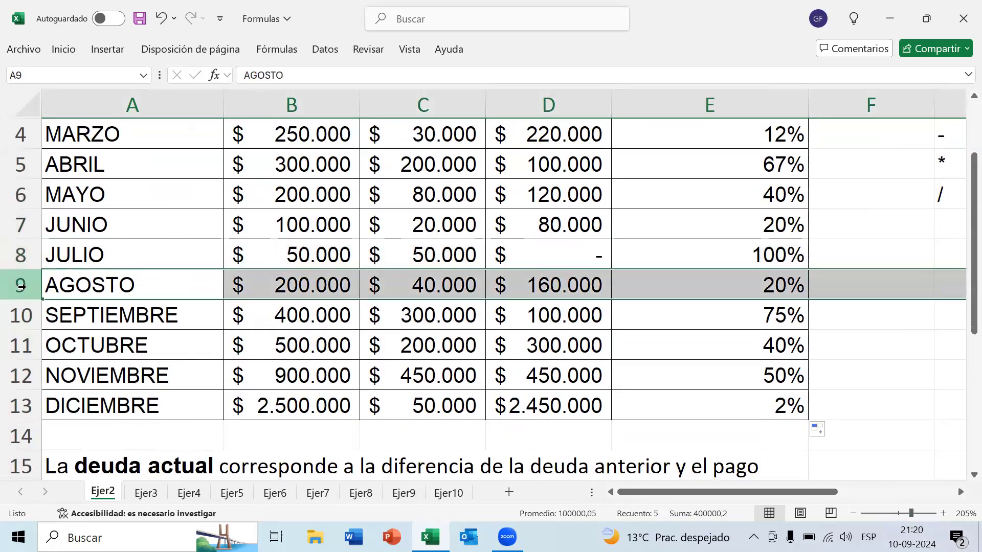
pyautogui.click(19, 314)
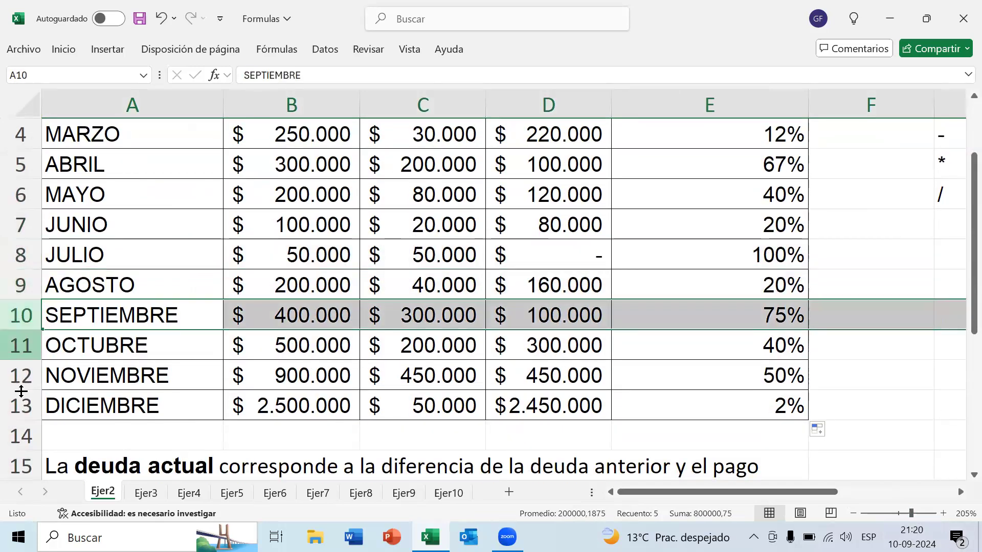
pyautogui.click(18, 406)
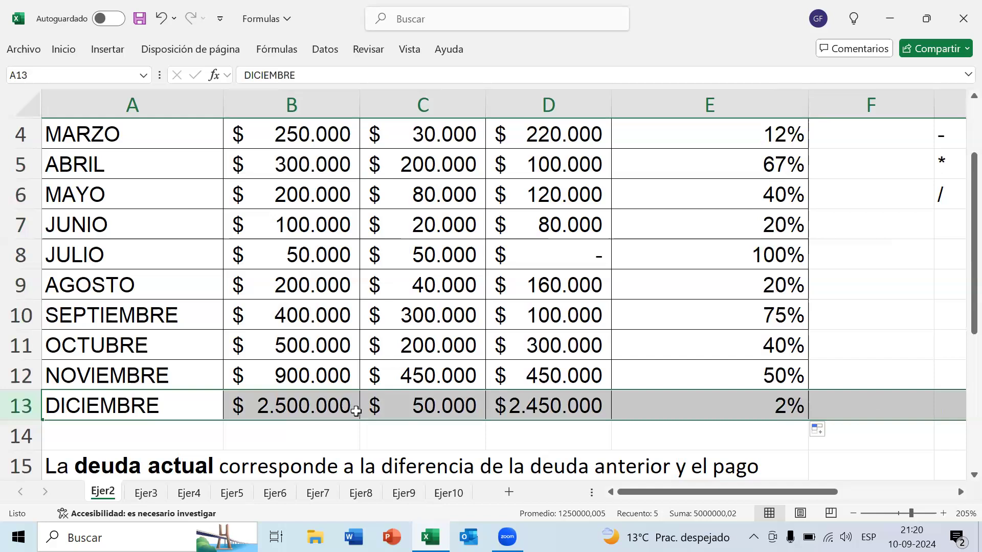
pyautogui.click(452, 405)
pyautogui.click(322, 406)
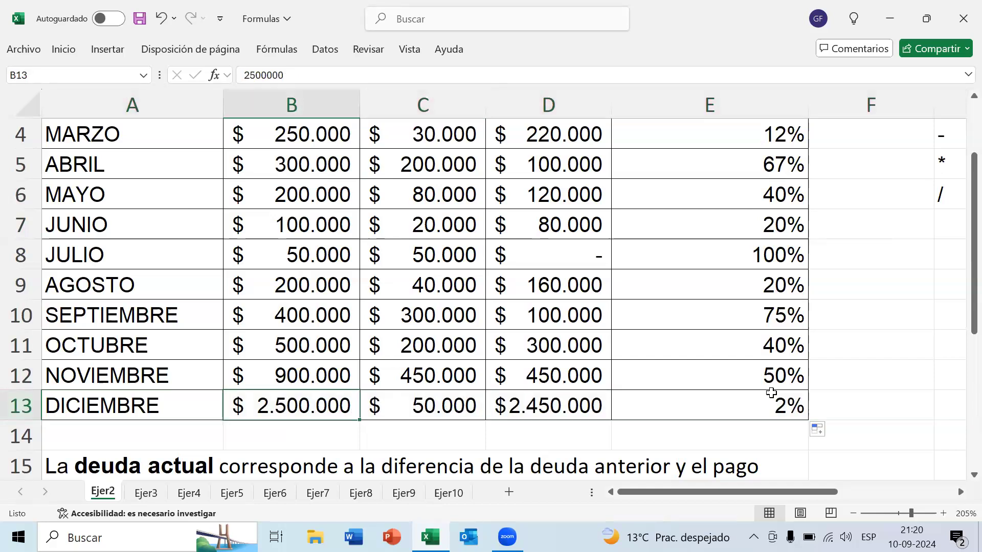
# Review the payment percentage formula in cell E3 for February and save the workbook.
pyautogui.click(766, 403)
pyautogui.scroll(1, 844, 256)
pyautogui.click(788, 208)
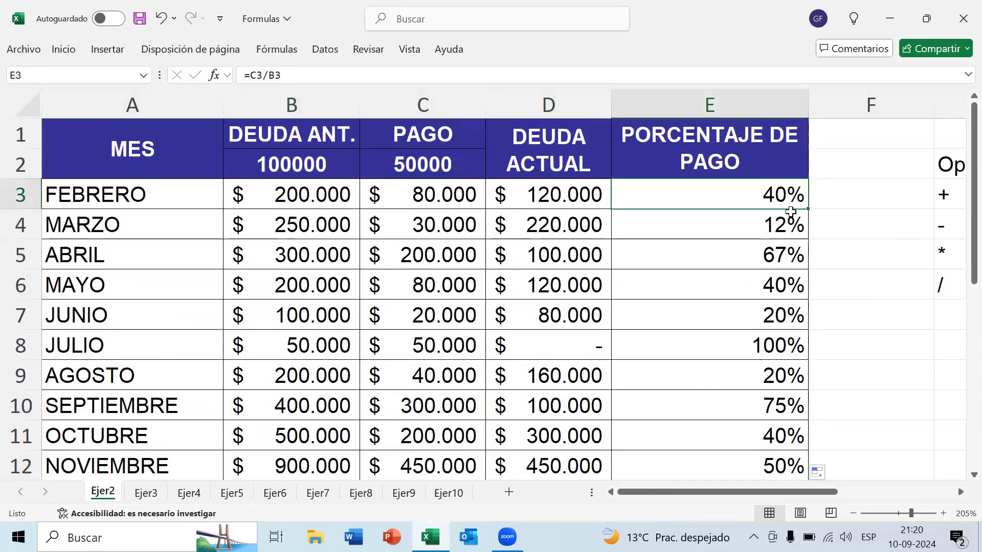
pyautogui.keyDown('ctrl'); pyautogui.scroll(2, 669, 234); pyautogui.keyUp('ctrl')
pyautogui.doubleClick(670, 213)
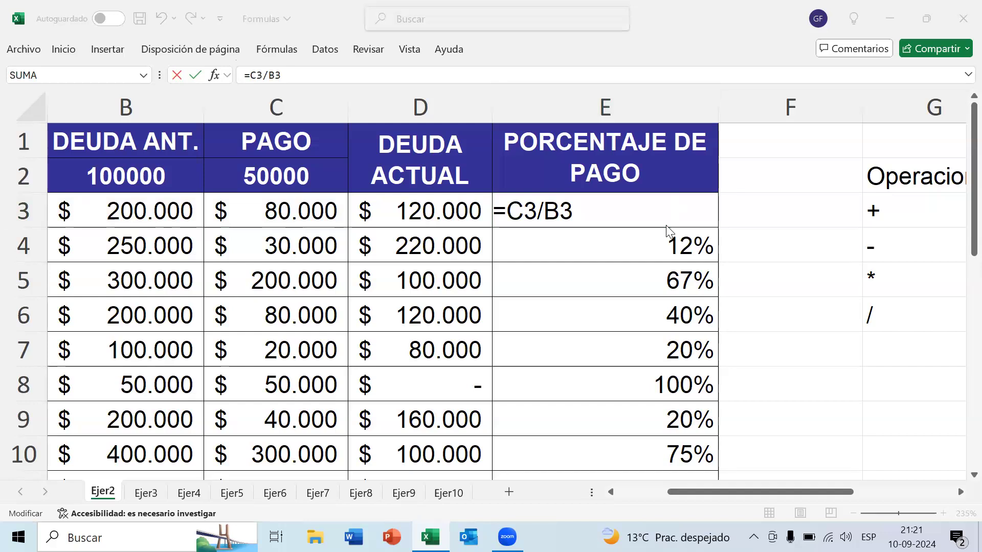
pyautogui.click(613, 205)
pyautogui.press('Return')
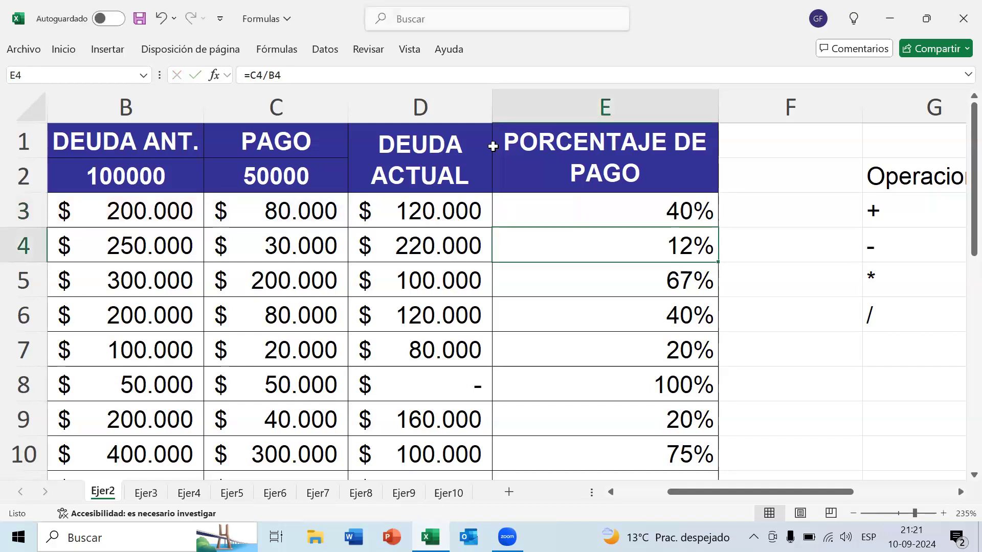
pyautogui.click(139, 20)
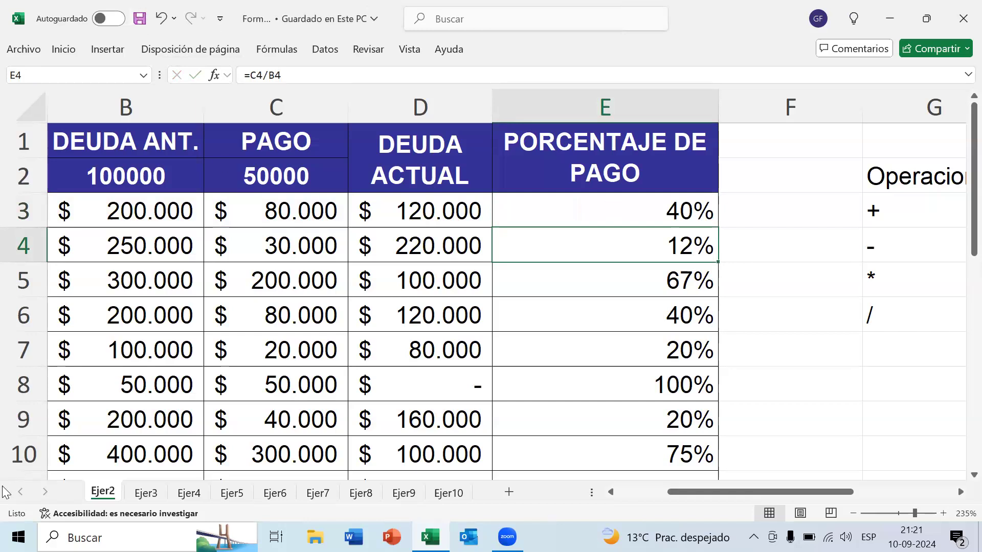
# On the Ejer3 sheet, reduce the height of row 10 and narrow columns A and B to fit their contents.
pyautogui.click(146, 494)
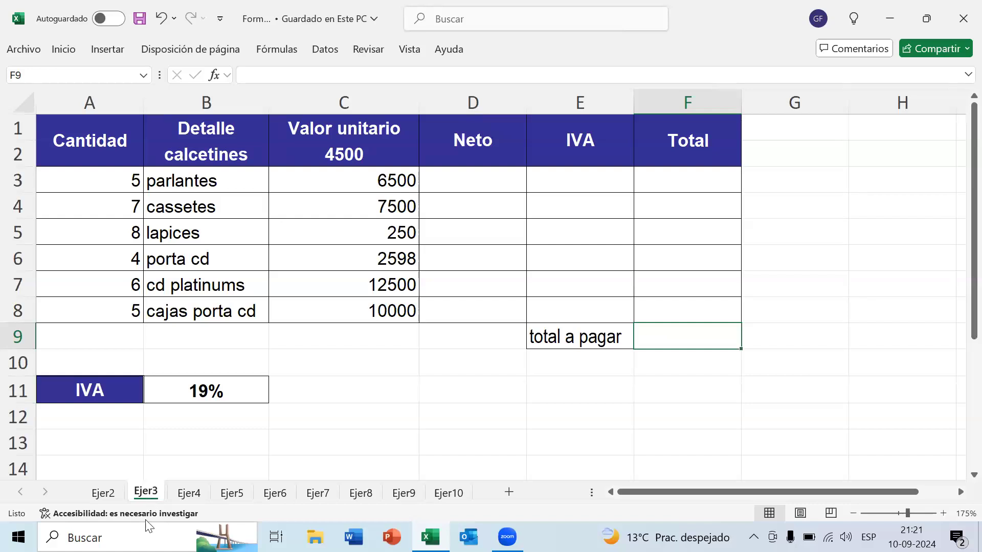
pyautogui.moveTo(24, 375); pyautogui.dragTo(25, 361)
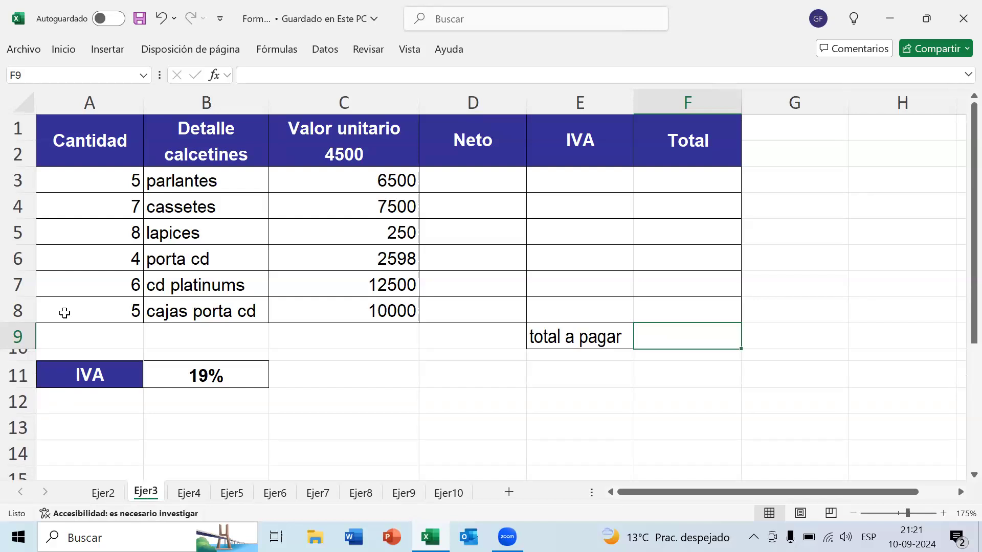
pyautogui.click(107, 146)
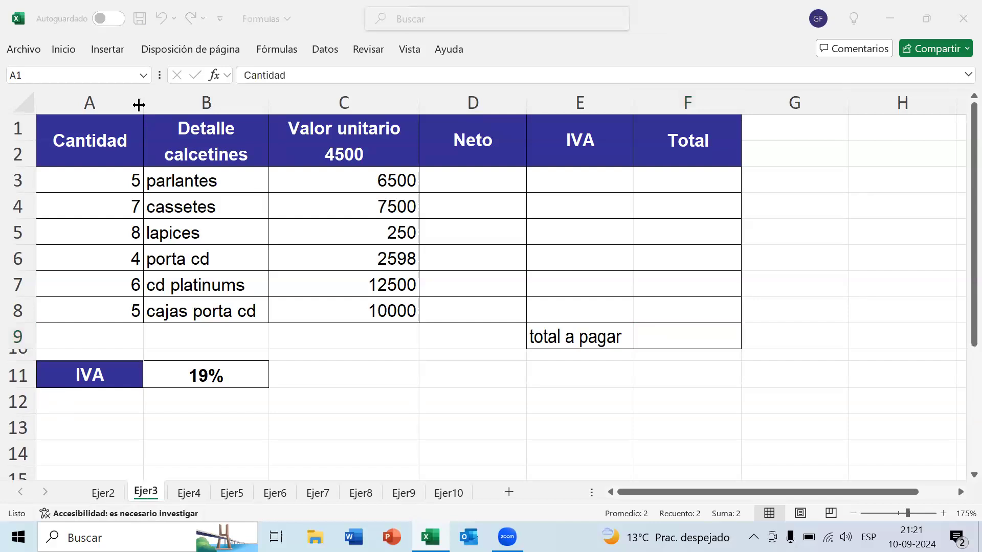
pyautogui.doubleClick(143, 103)
pyautogui.moveTo(245, 105); pyautogui.dragTo(239, 109)
pyautogui.keyDown('ctrl'); pyautogui.scroll(2, 124, 317); pyautogui.keyUp('ctrl')
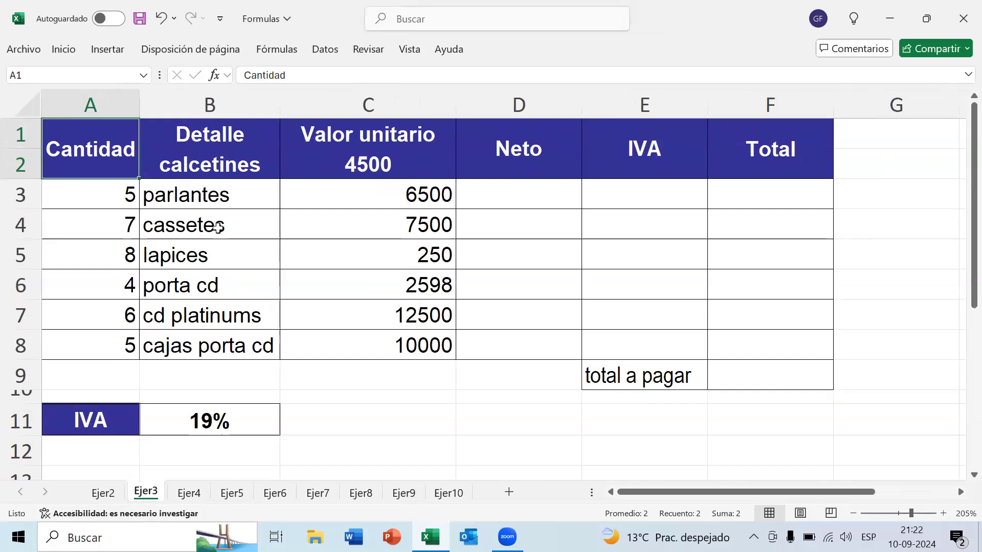
# Go through the product names in the Detalle column from parlantes down to cd platinums.
pyautogui.click(247, 229)
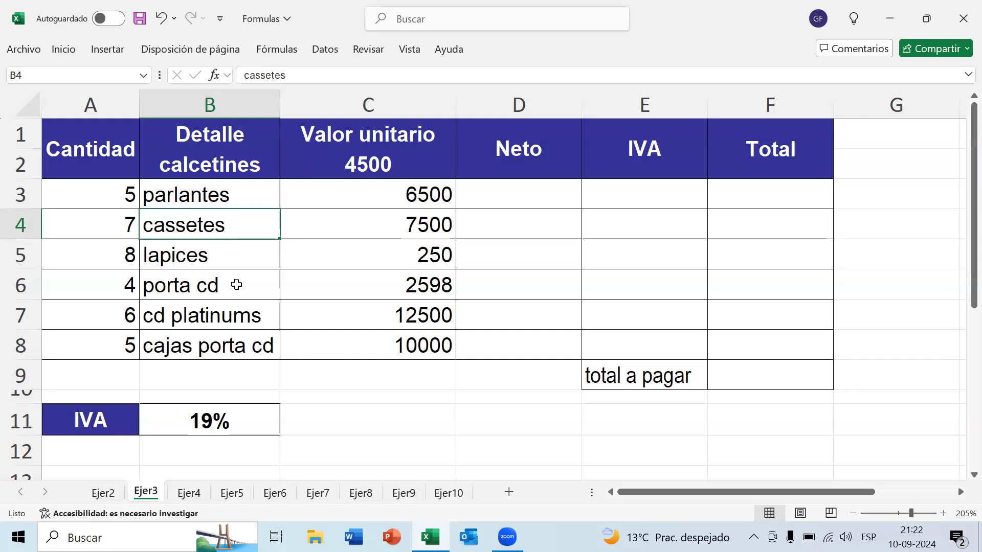
pyautogui.press('Up')
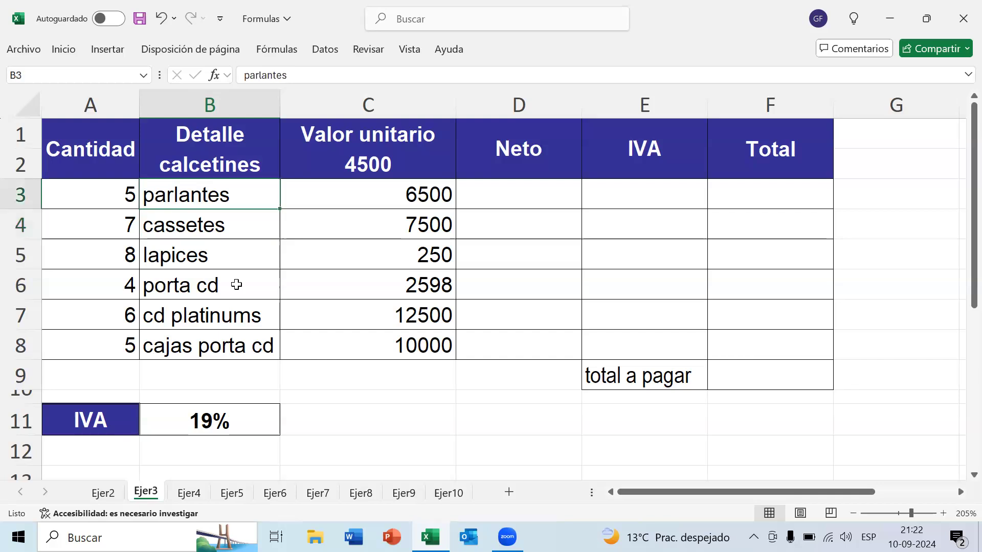
pyautogui.press('Down')
pyautogui.press('Down')
pyautogui.press('Down')
pyautogui.press('Down')
pyautogui.press('Down')
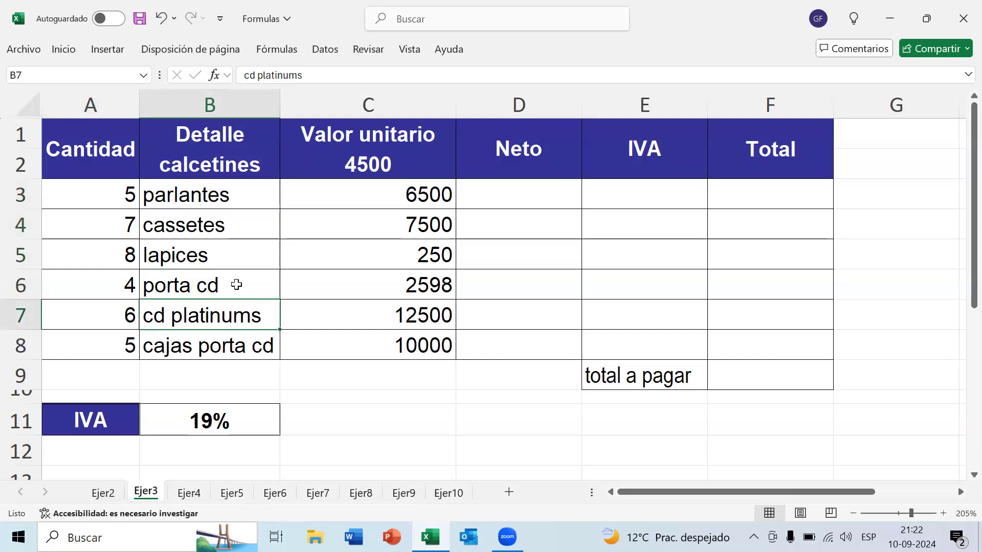
pyautogui.press('Up')
pyautogui.press('Up')
pyautogui.press('Up')
pyautogui.press('Up')
pyautogui.press('Up')
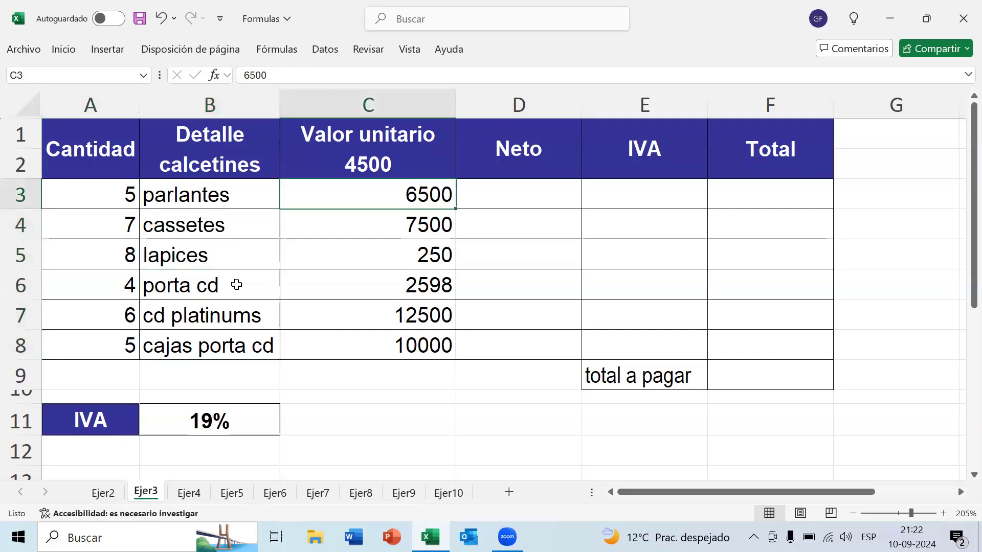
# Compare the products in the Detalle column with their unit prices in the Valor unitario column, row by row.
pyautogui.press('Right')
pyautogui.press('Left')
pyautogui.press('Left')
pyautogui.press('Right')
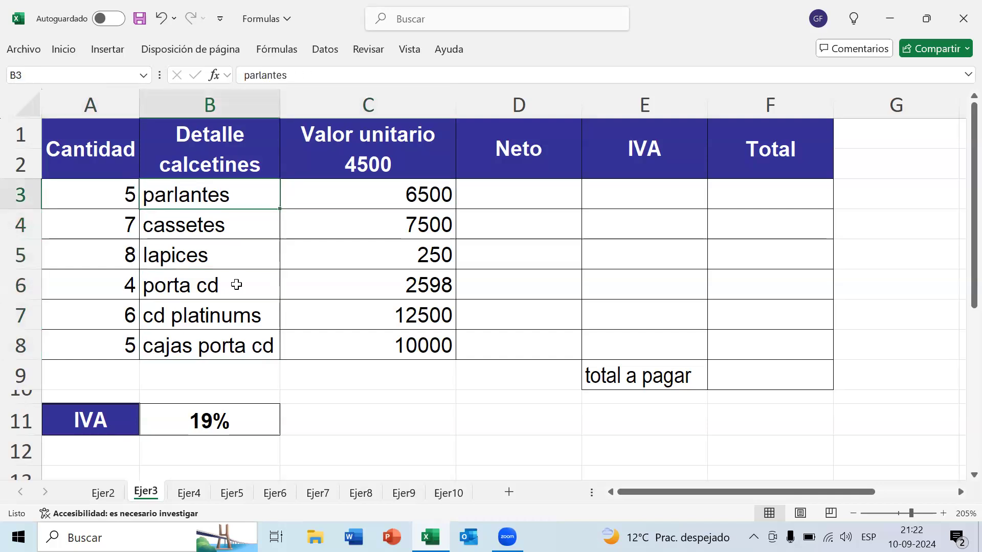
pyautogui.press('Right')
pyautogui.press('Down')
pyautogui.press('Down')
pyautogui.press('Down')
pyautogui.press('Down')
pyautogui.press('Down')
pyautogui.press('Left')
pyautogui.press('Up')
pyautogui.press('Up')
pyautogui.press('Up')
pyautogui.press('Up')
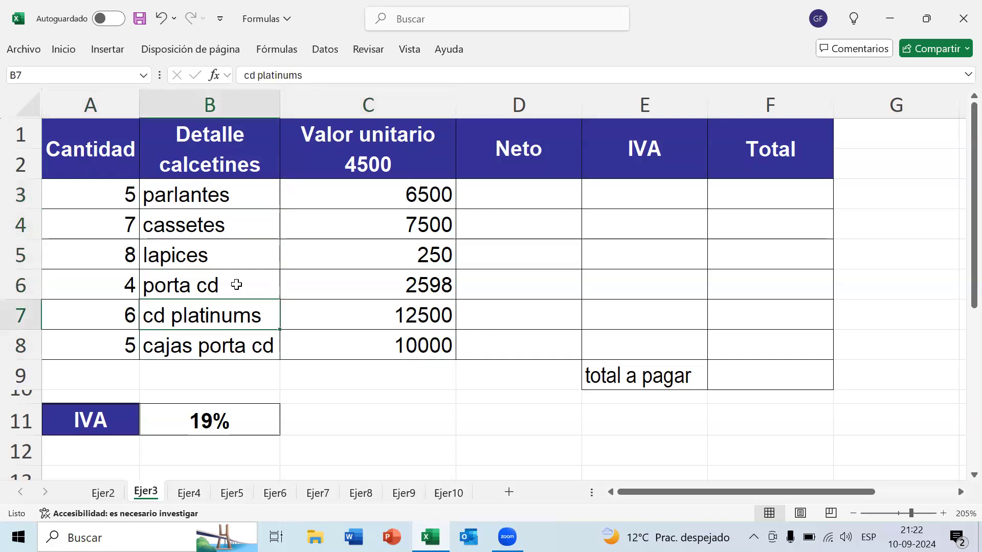
pyautogui.press('Up')
pyautogui.press('Right')
pyautogui.press('Down')
pyautogui.press('Down')
pyautogui.press('Down')
pyautogui.press('Down')
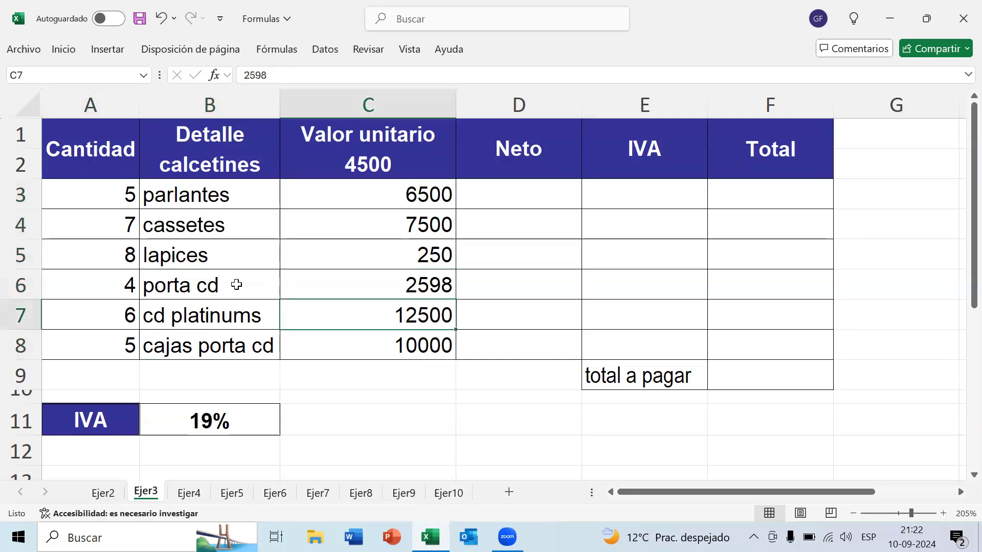
pyautogui.press('Left')
pyautogui.press('Up')
pyautogui.press('Up')
pyautogui.press('Up')
pyautogui.press('Up')
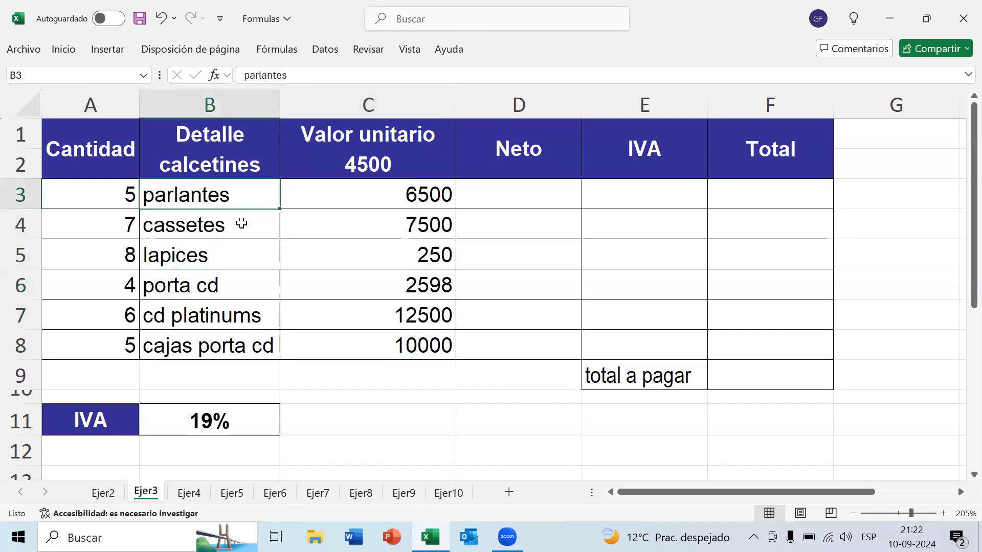
# Narrow the Valor unitario column slightly and widen the Neto, IVA and Total columns a little.
pyautogui.moveTo(458, 105); pyautogui.dragTo(446, 109)
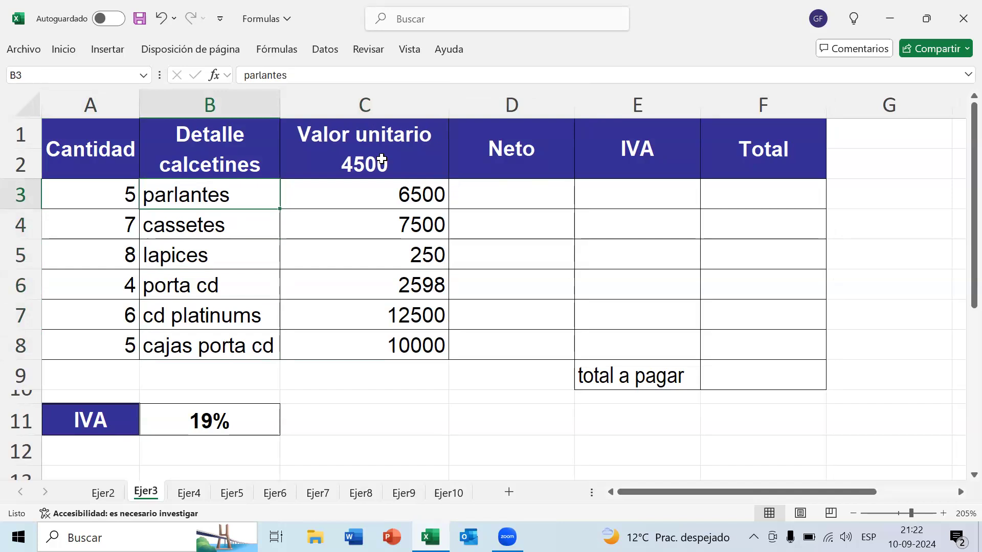
pyautogui.click(106, 192)
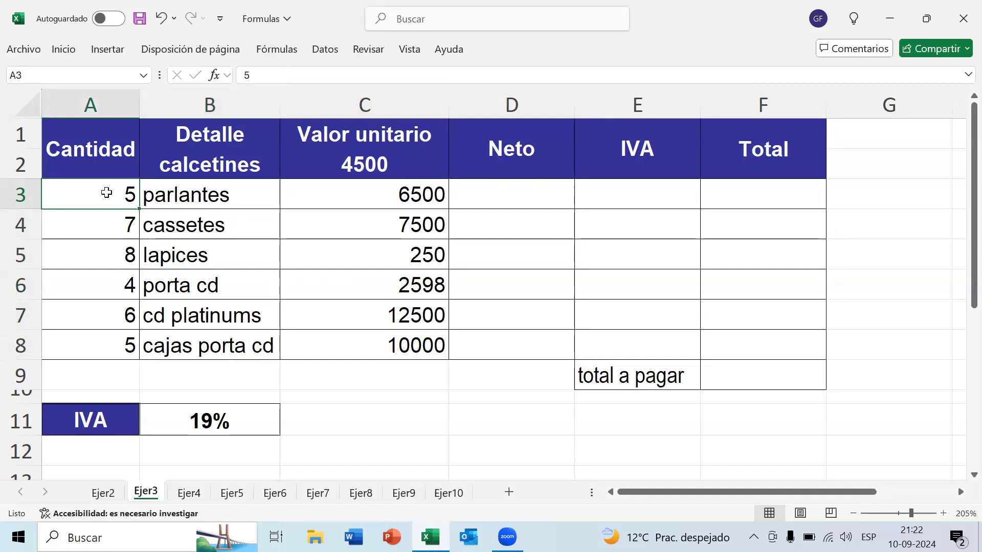
pyautogui.click(391, 197)
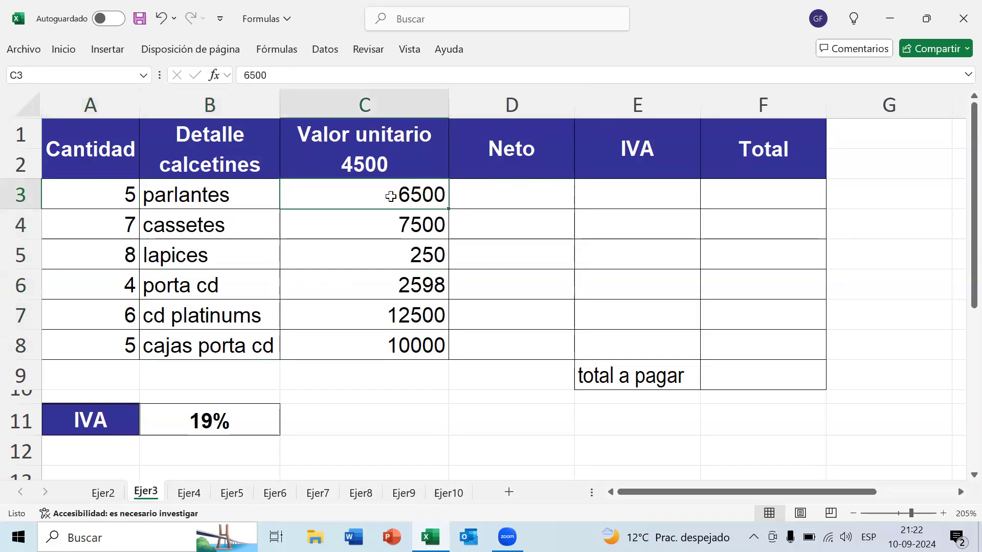
pyautogui.click(536, 196)
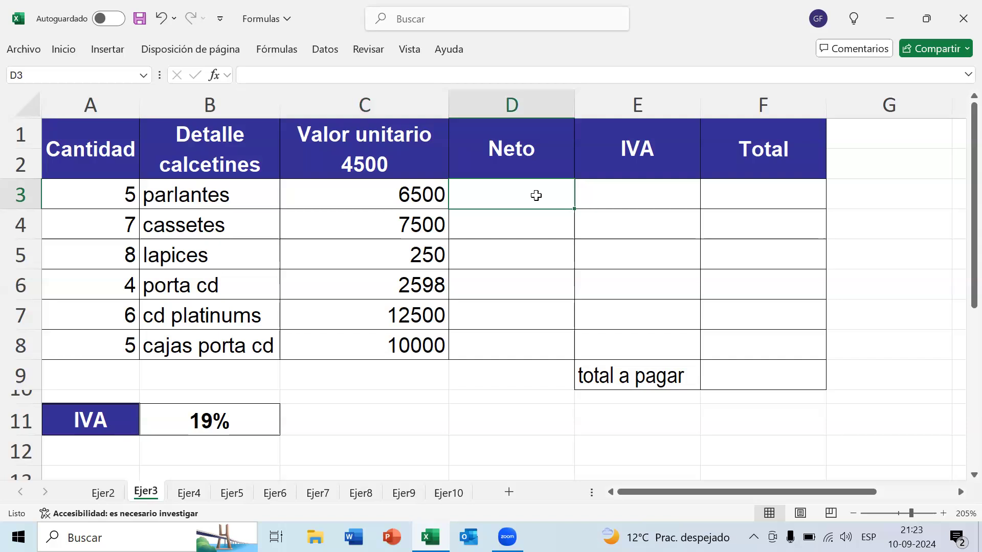
pyautogui.click(537, 103)
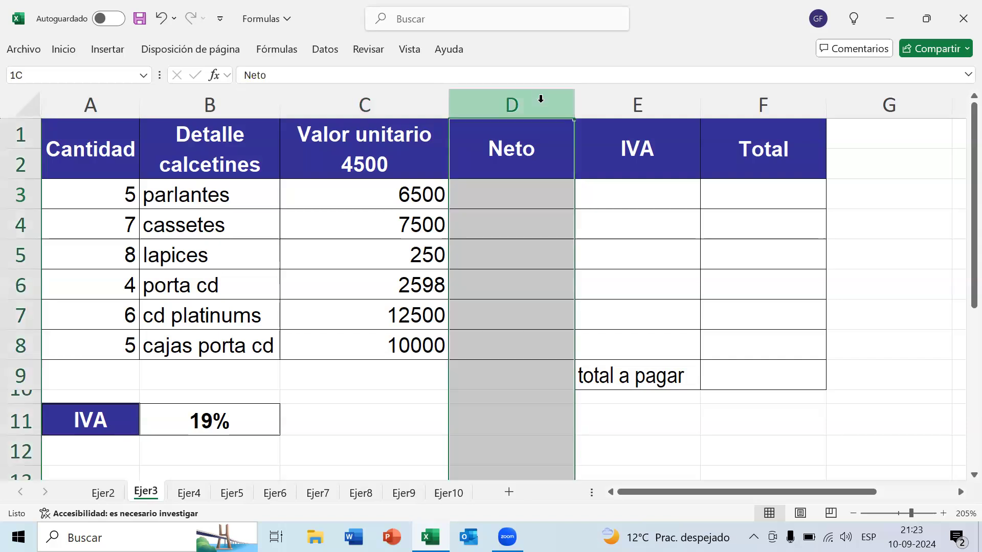
pyautogui.click(547, 201)
pyautogui.moveTo(574, 114); pyautogui.dragTo(580, 109)
pyautogui.moveTo(704, 111); pyautogui.dragTo(712, 108)
pyautogui.moveTo(838, 107); pyautogui.dragTo(843, 108)
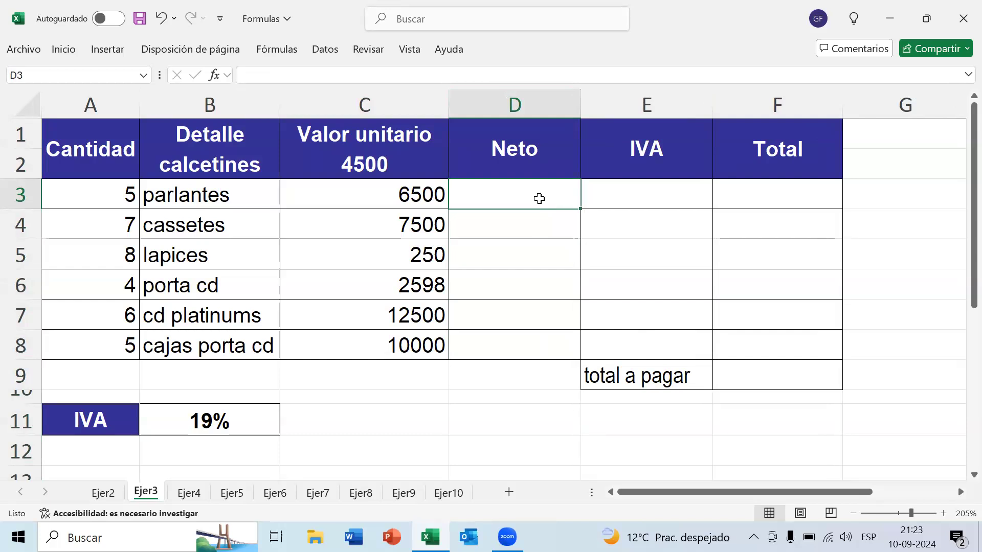
# Enter the formula =A3*C3 in cell D3 to multiply the parlantes quantity by its unit price.
pyautogui.write('=')
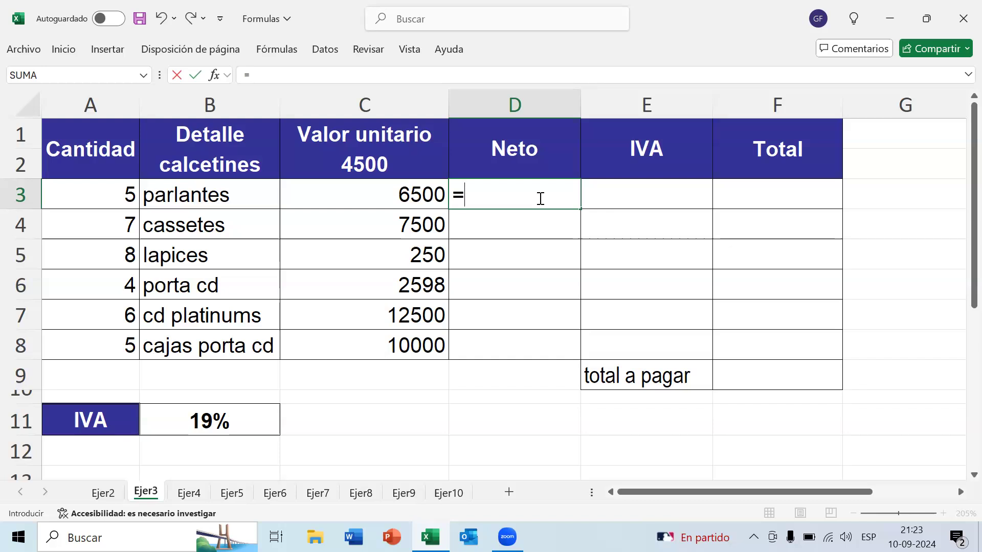
pyautogui.click(105, 197)
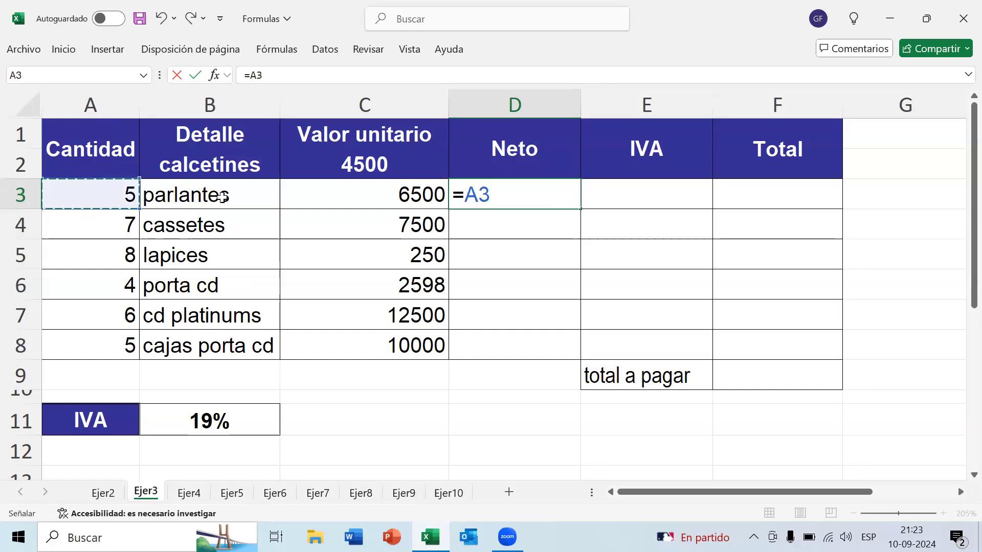
pyautogui.write('*')
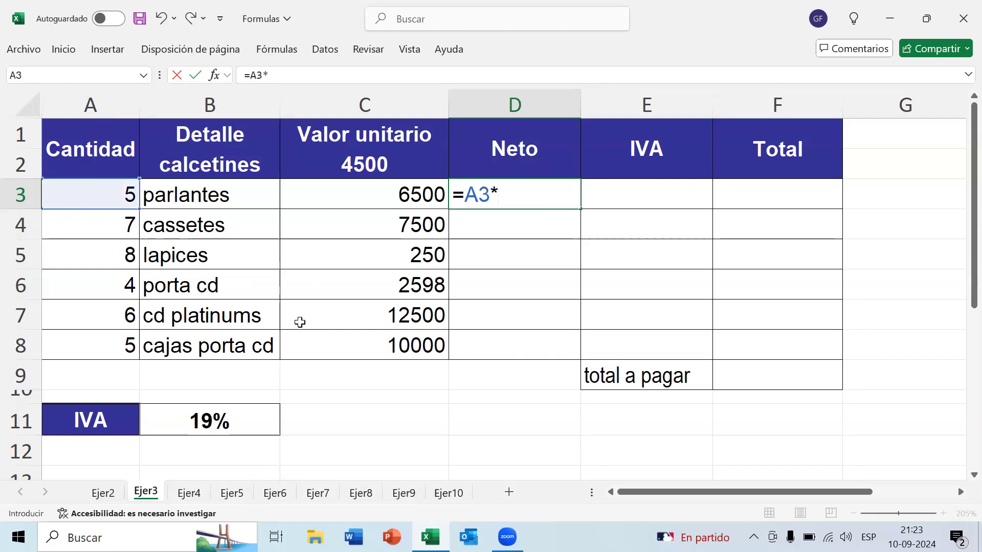
pyautogui.click(395, 191)
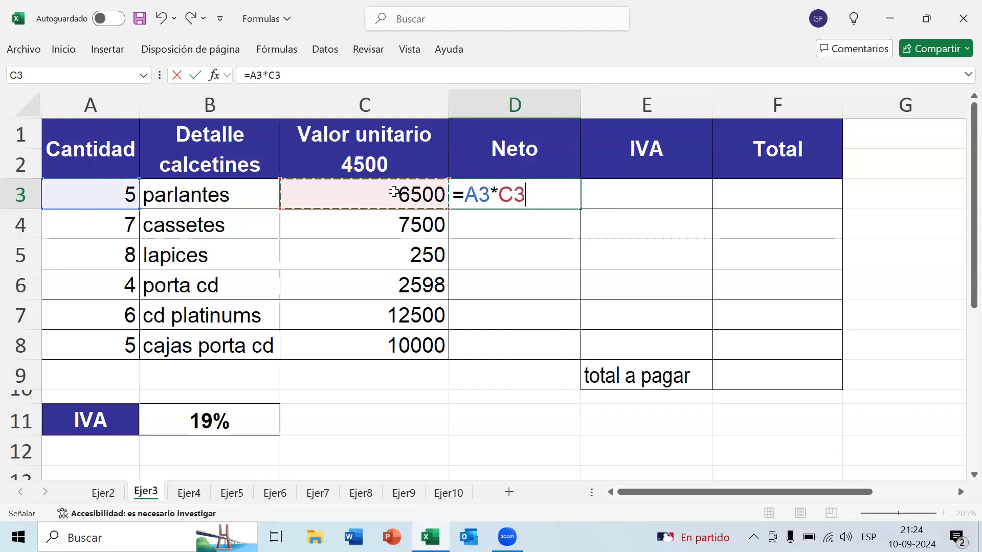
pyautogui.press('Return')
pyautogui.press('Up')
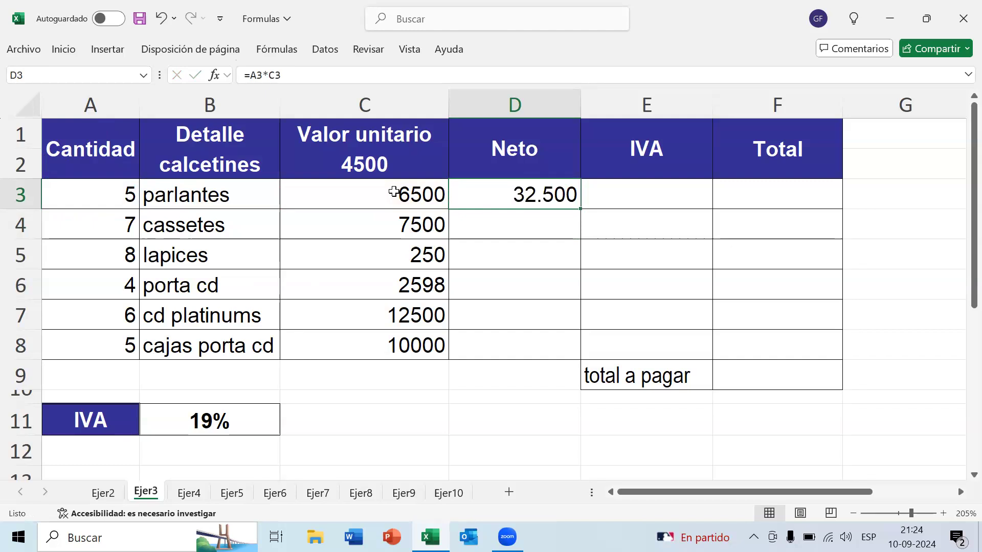
# Check the parlantes quantity and unit price against the net amount, and fill the formula from cell D3 down through D8.
pyautogui.press('Left')
pyautogui.press('Left')
pyautogui.press('Left')
pyautogui.press('Right')
pyautogui.press('Right')
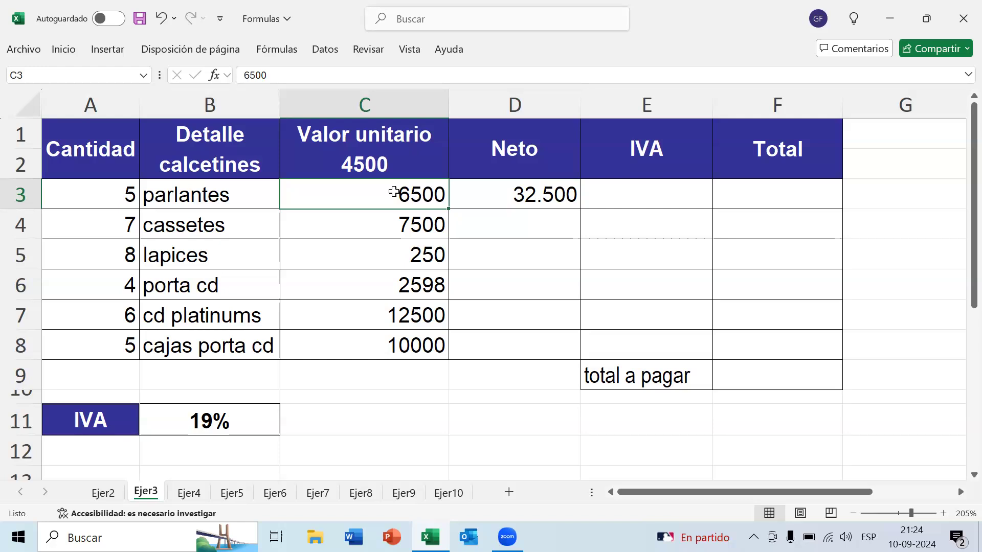
pyautogui.press('Right')
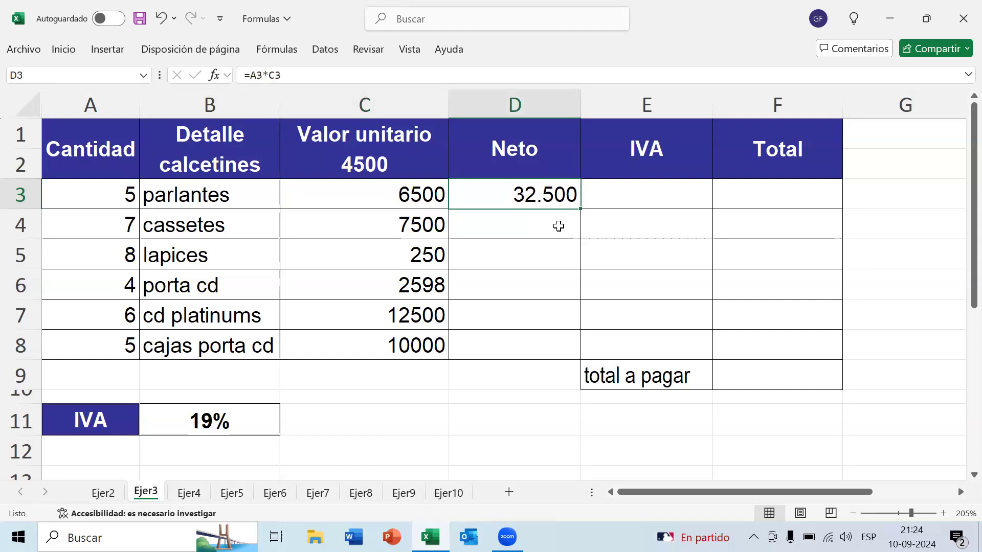
pyautogui.moveTo(582, 210); pyautogui.dragTo(576, 357)
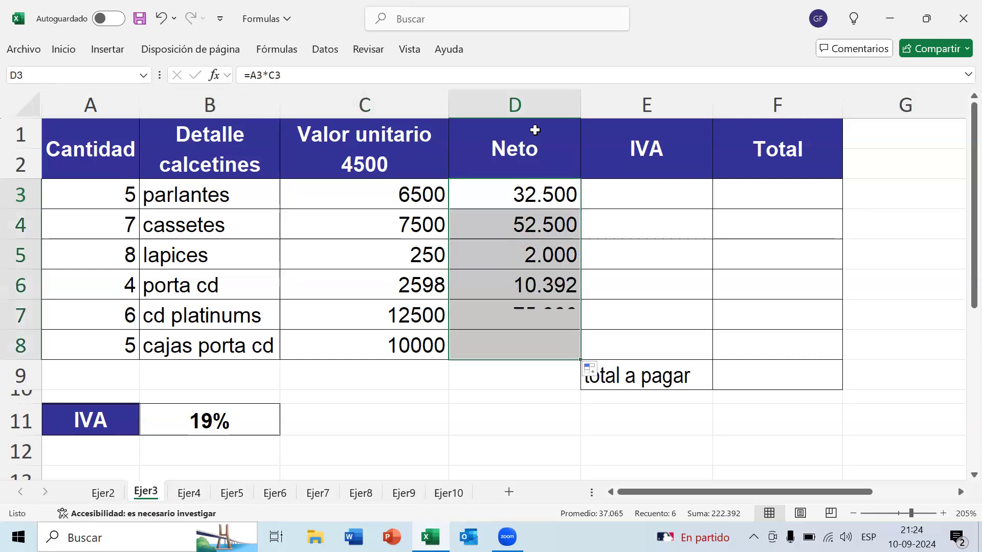
# Review the Neto formulas in cells D3 to D5, displaying the cell references used in D4.
pyautogui.click(545, 105)
pyautogui.click(550, 196)
pyautogui.click(557, 235)
pyautogui.click(554, 256)
pyautogui.click(556, 224)
pyautogui.doubleClick(556, 223)
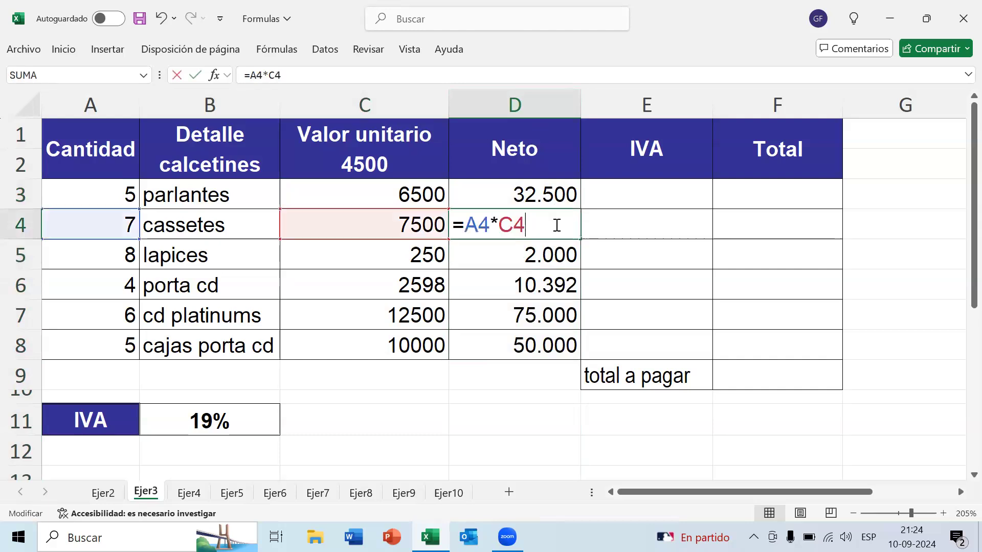
pyautogui.press('Return')
pyautogui.press('Up')
pyautogui.press('Down')
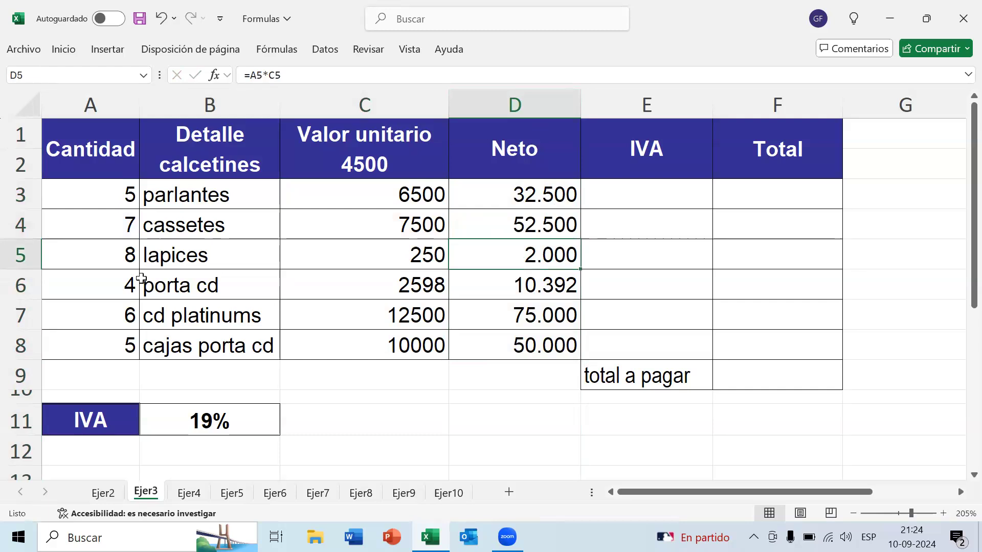
# Check the Neto formulas in cells D6 to D8, comparing the cajas porta cd result with its quantity and unit price.
pyautogui.click(548, 285)
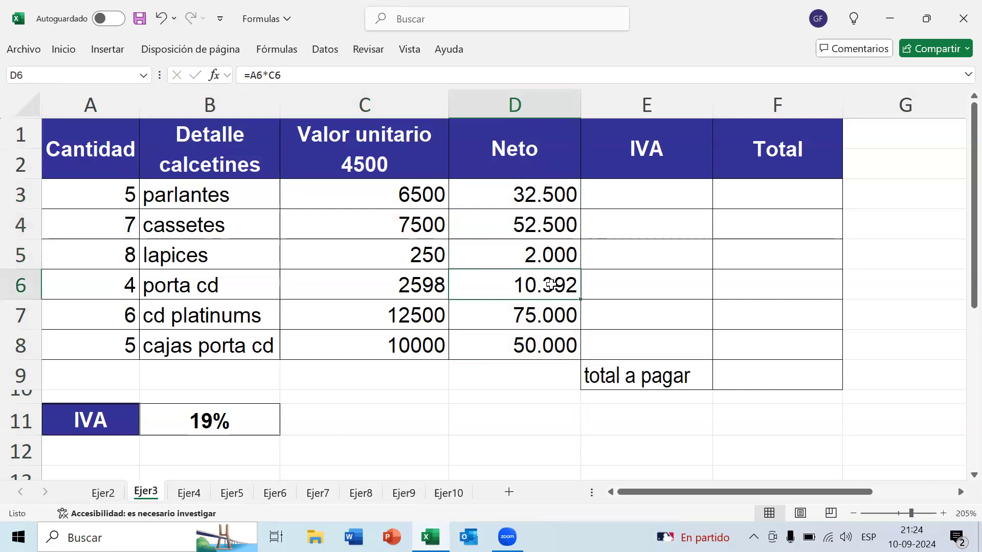
pyautogui.click(554, 315)
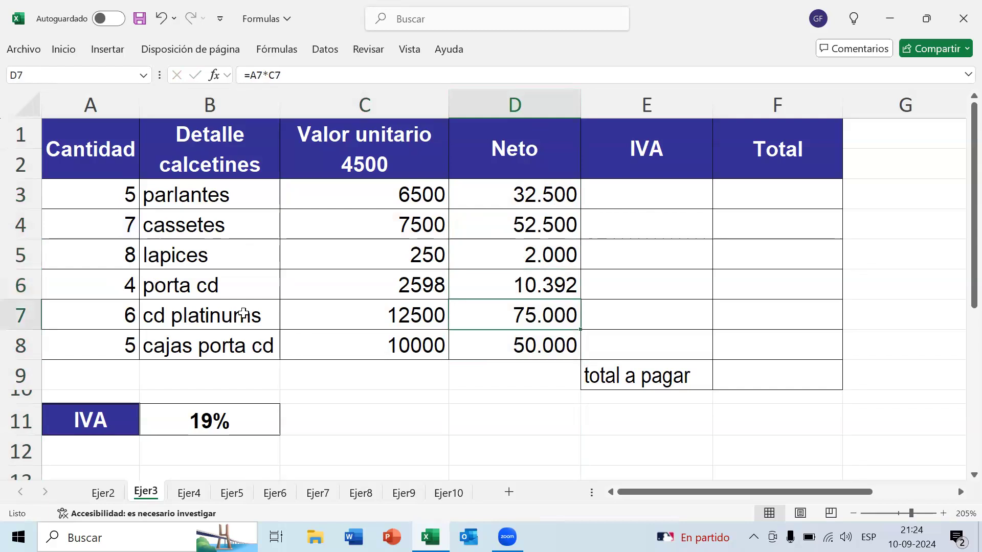
pyautogui.click(111, 346)
pyautogui.click(435, 342)
pyautogui.click(551, 343)
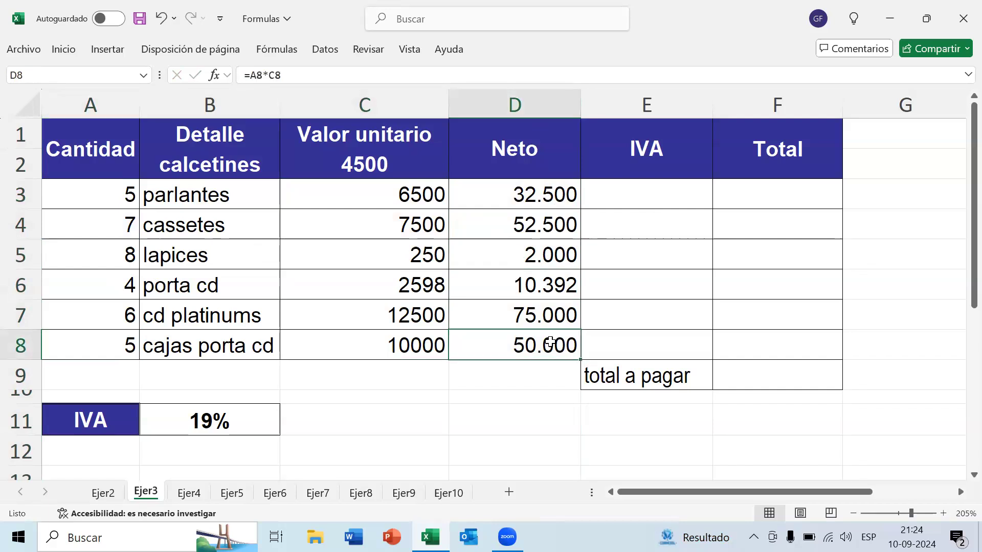
# Review the formula references in cell D3 and the Neto amounts in D3 to D8, and select the first IVA cell.
pyautogui.doubleClick(560, 190)
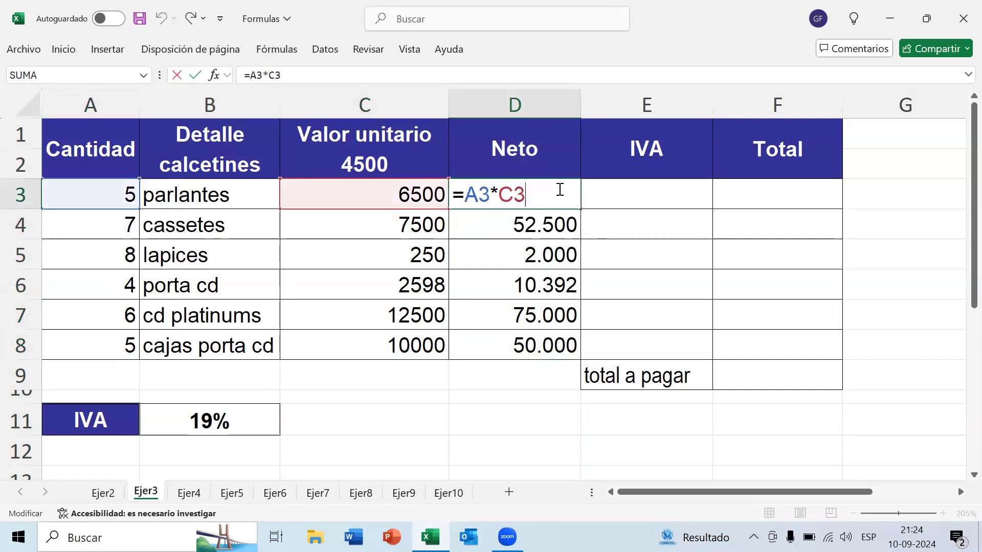
pyautogui.press('Tab')
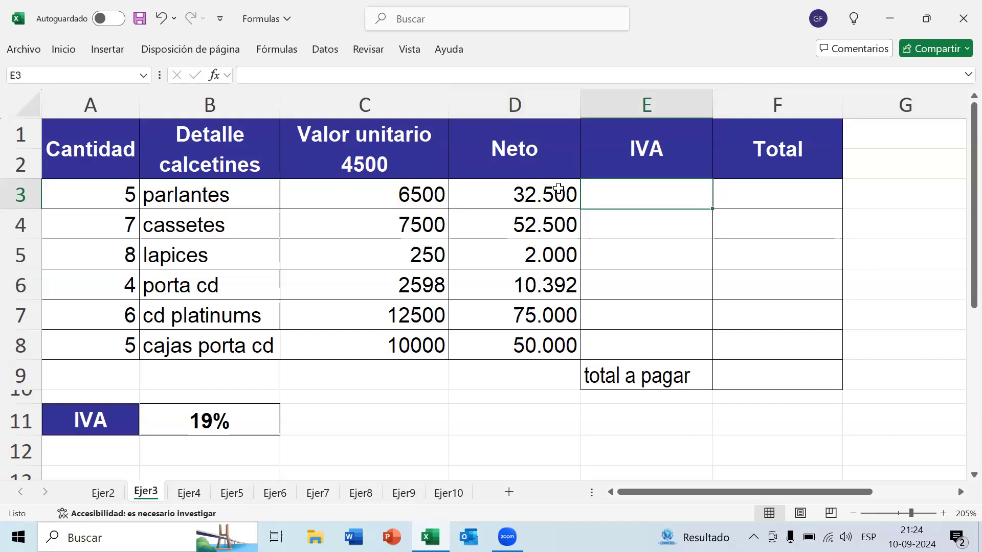
pyautogui.moveTo(537, 196); pyautogui.dragTo(543, 348)
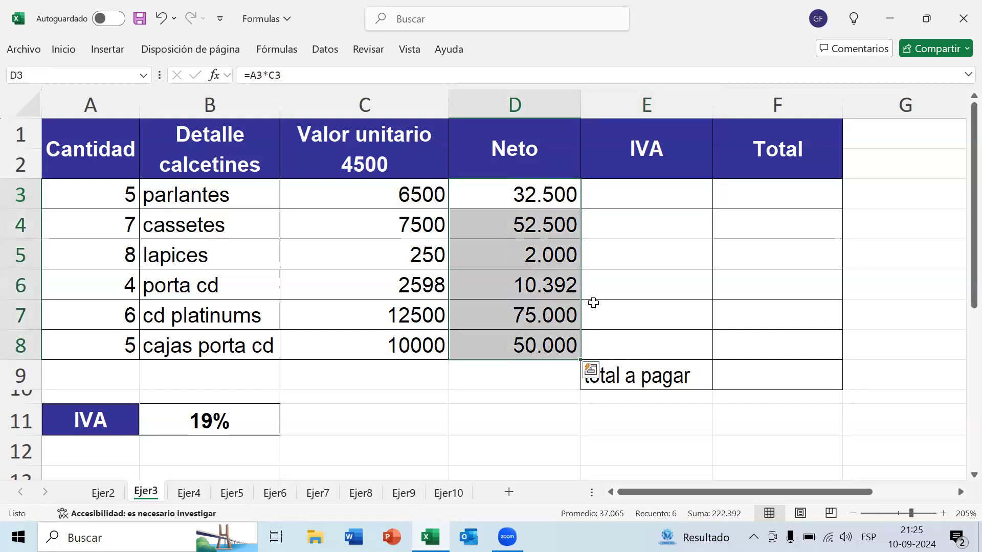
pyautogui.click(651, 195)
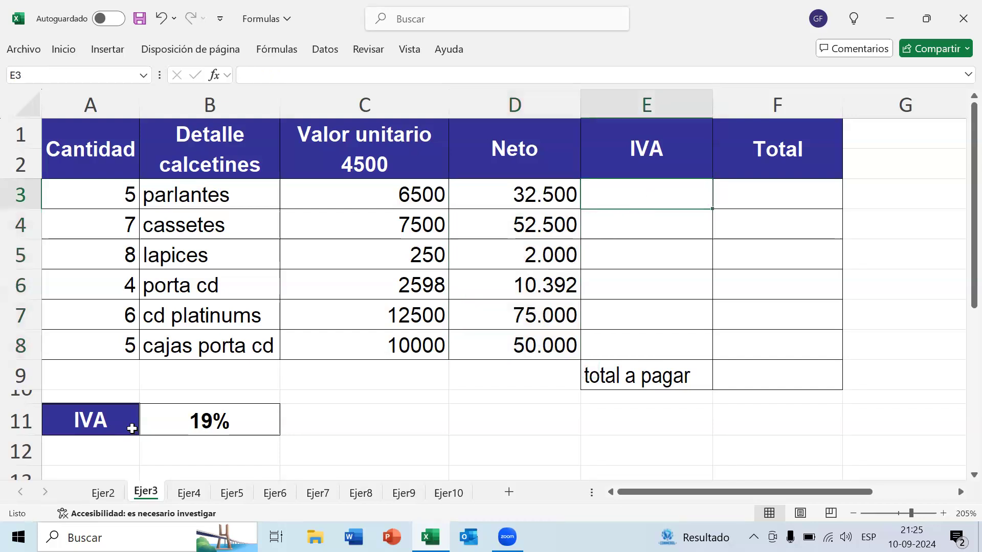
# Highlight the IVA rate cell B11 with a yellow fill.
pyautogui.click(224, 422)
pyautogui.click(118, 426)
pyautogui.click(273, 424)
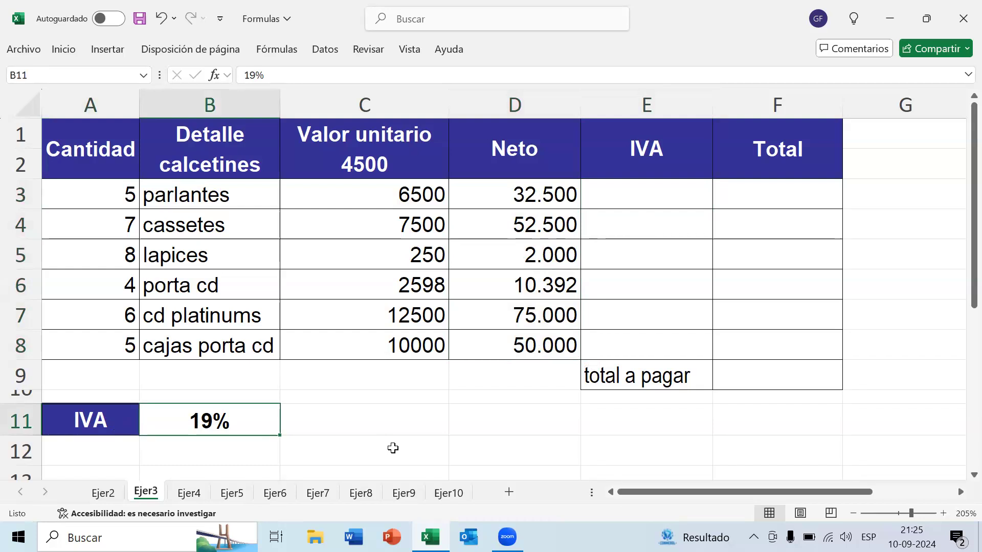
pyautogui.click(68, 50)
pyautogui.click(206, 102)
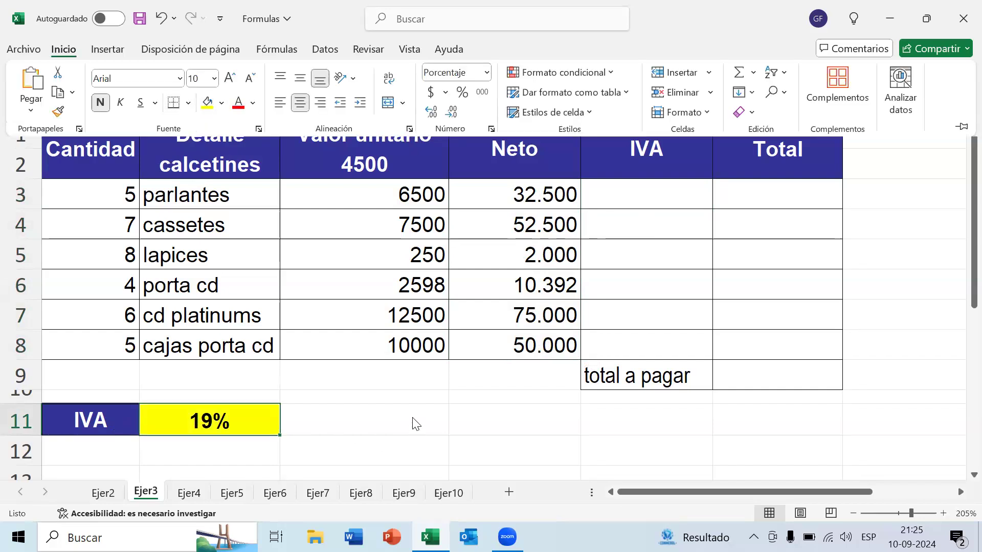
pyautogui.click(333, 418)
pyautogui.click(232, 418)
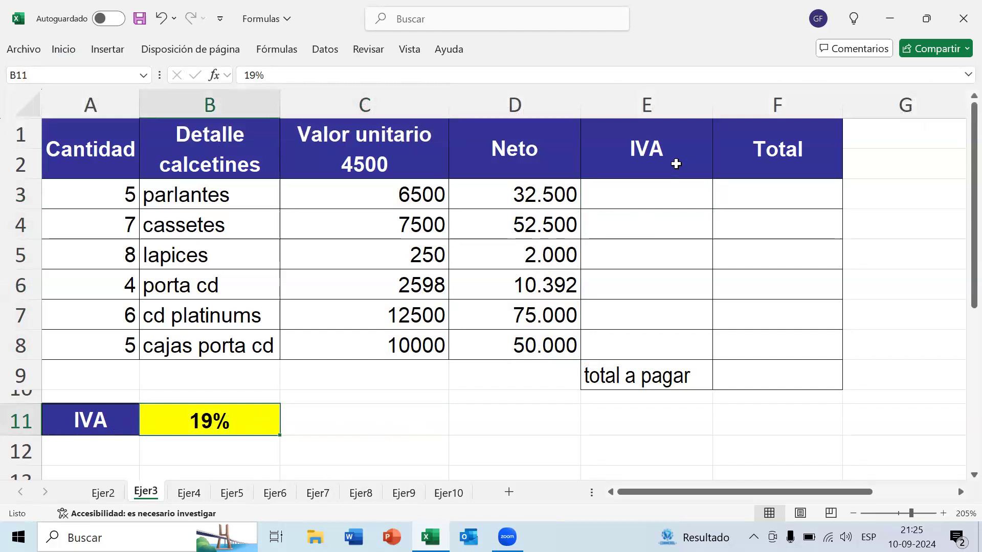
# Enter the formula =D3*B11 in cell E3 to calculate the parlantes IVA.
pyautogui.click(661, 195)
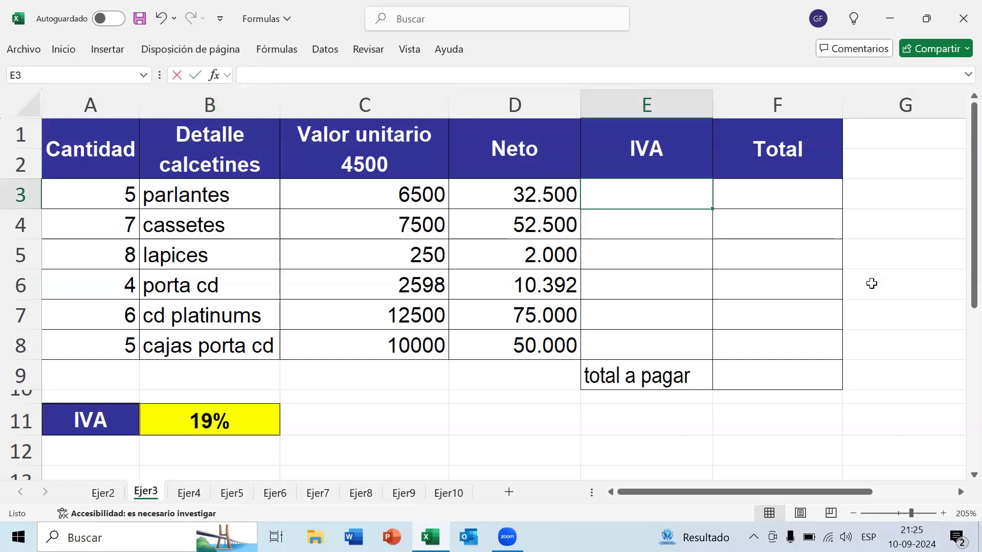
pyautogui.write('=')
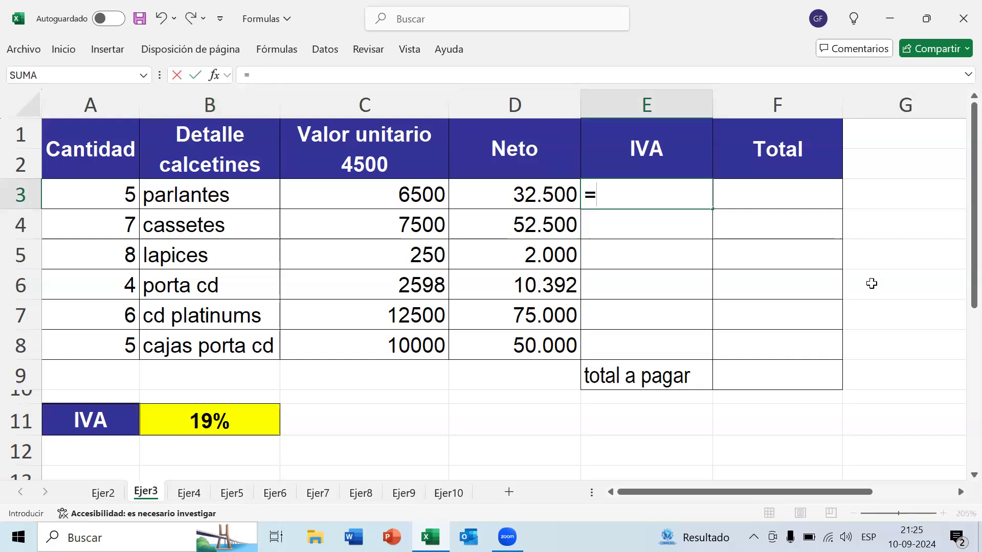
pyautogui.click(526, 194)
pyautogui.write('*')
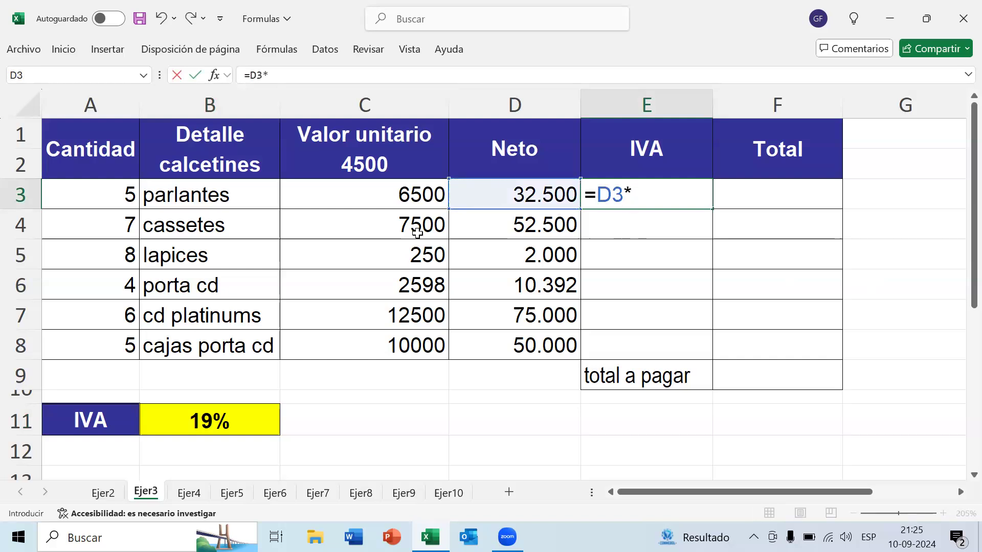
pyautogui.click(255, 423)
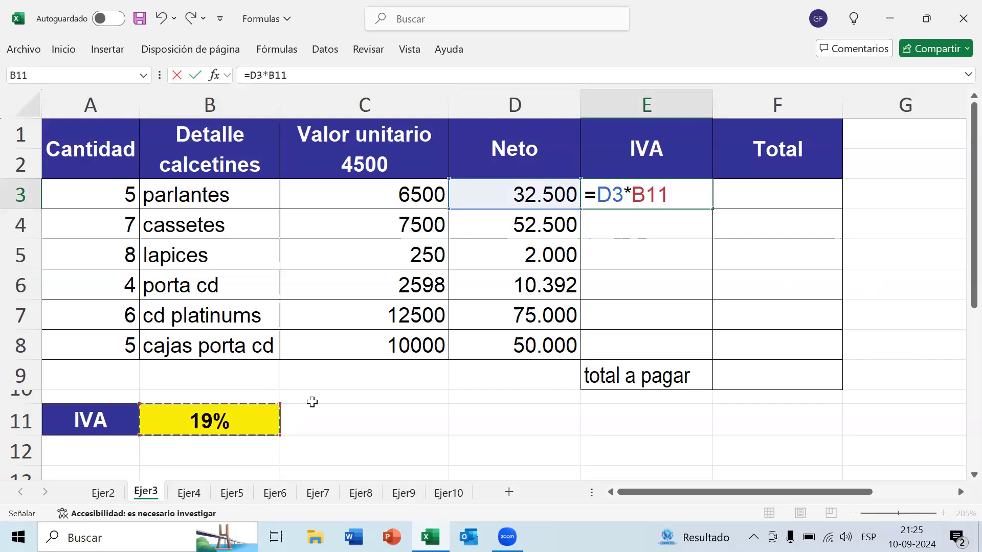
pyautogui.press('Return')
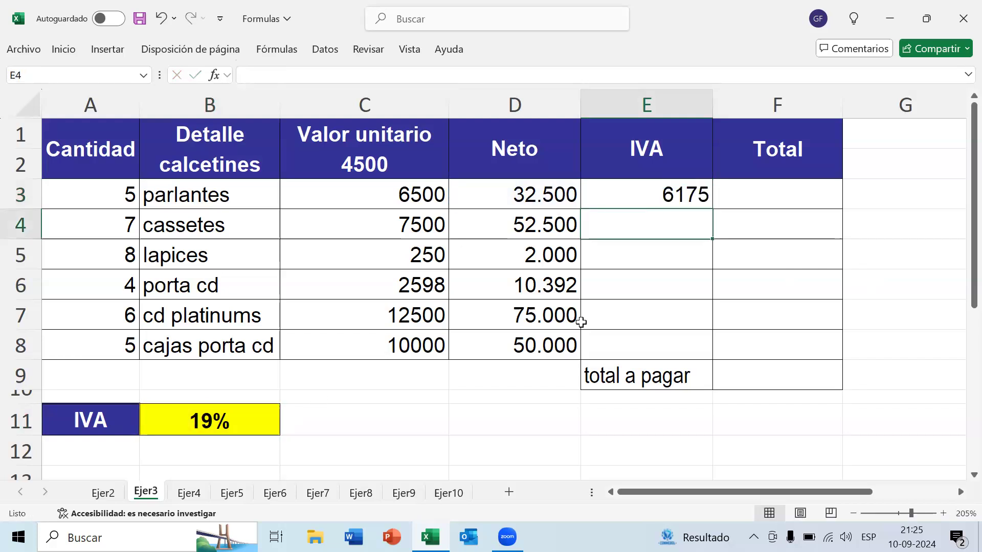
# Try filling the IVA formula from cell E3 down through E8, and undo the fill.
pyautogui.click(691, 200)
pyautogui.moveTo(712, 208); pyautogui.dragTo(715, 348)
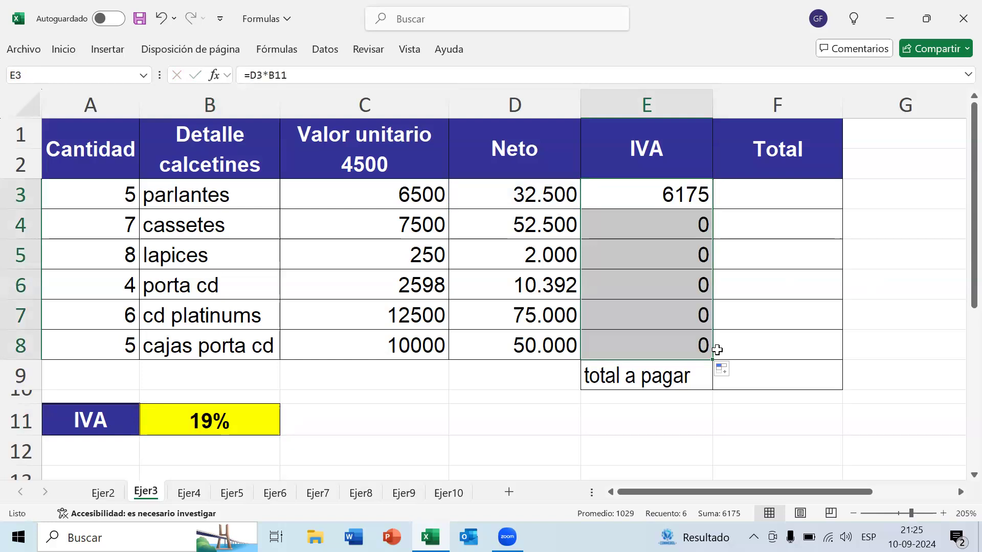
pyautogui.hotkey('ctrl', 'z')
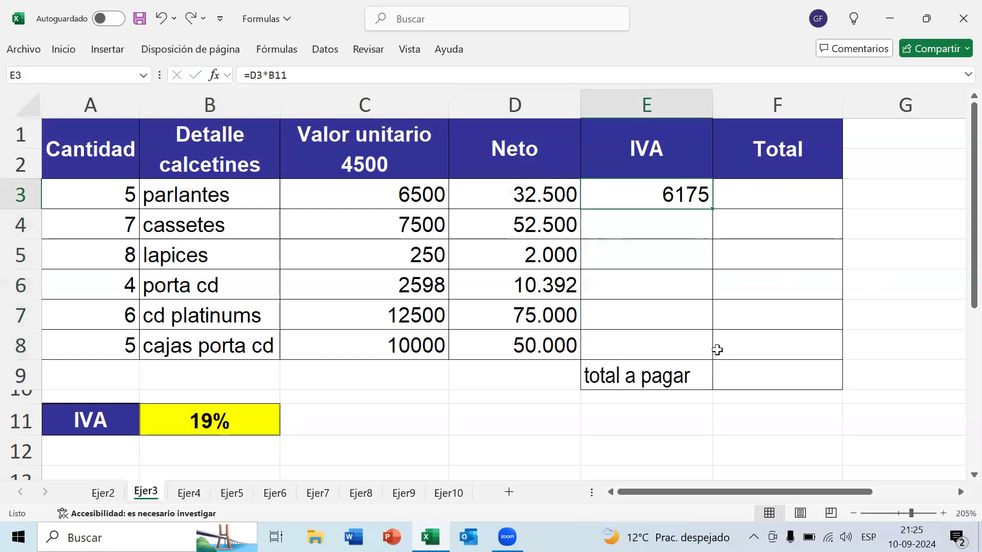
# Retype the B11 reference in the E3 formula, and clear the cell's contents.
pyautogui.doubleClick(691, 192)
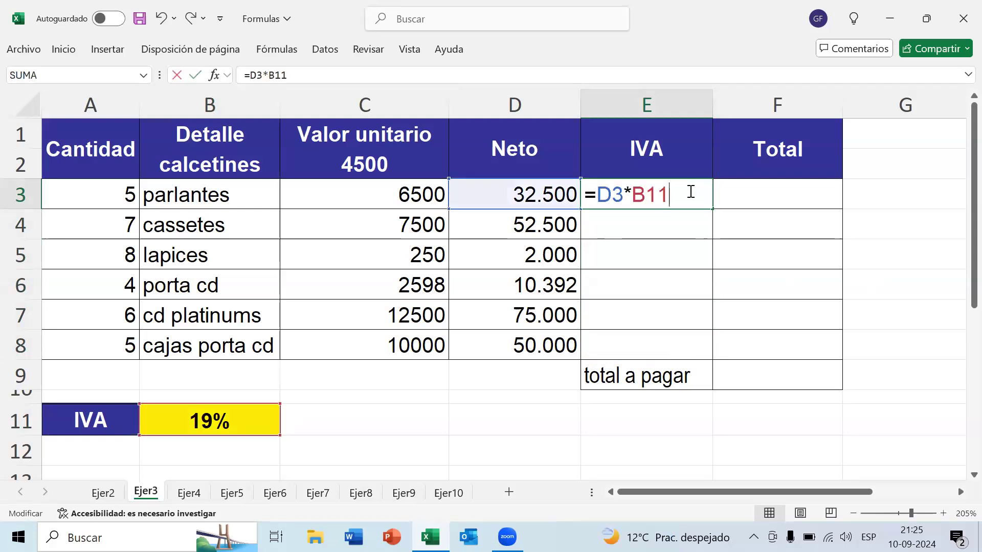
pyautogui.press('BackSpace')
pyautogui.press('BackSpace')
pyautogui.press('BackSpace')
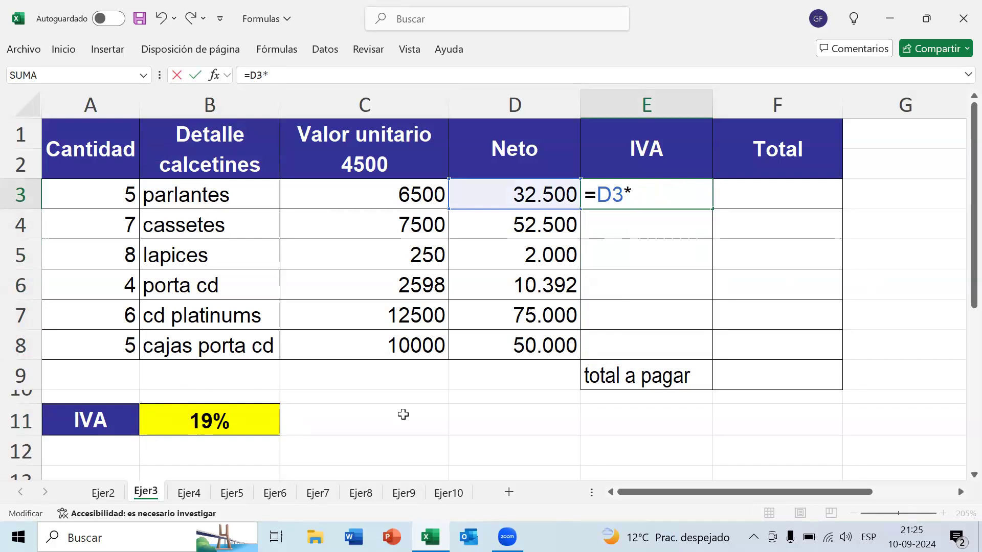
pyautogui.write('B11')
pyautogui.hotkey('ctrl', 'Return')
pyautogui.press('Delete')
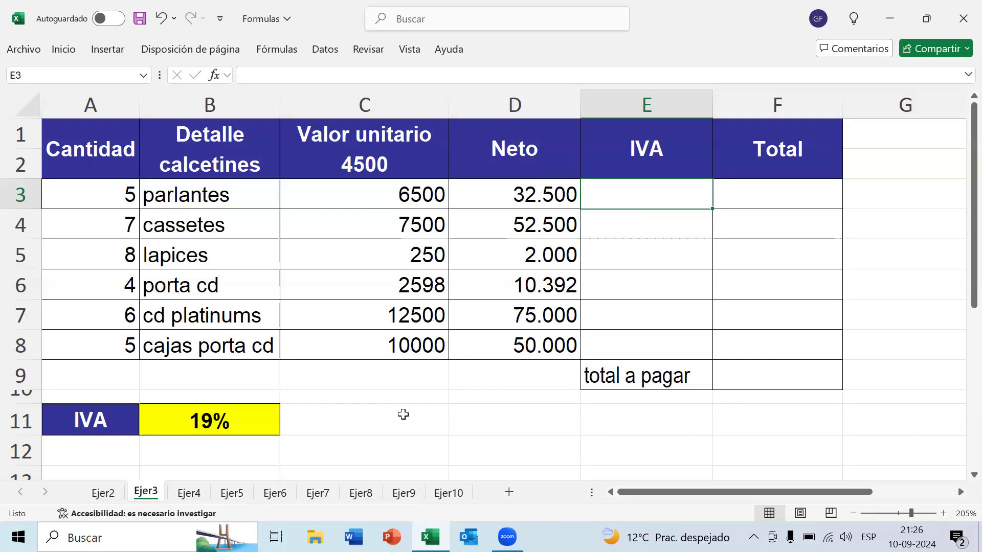
# Begin the formula =D3* in cell E3 to multiply the parlantes net amount.
pyautogui.write('=')
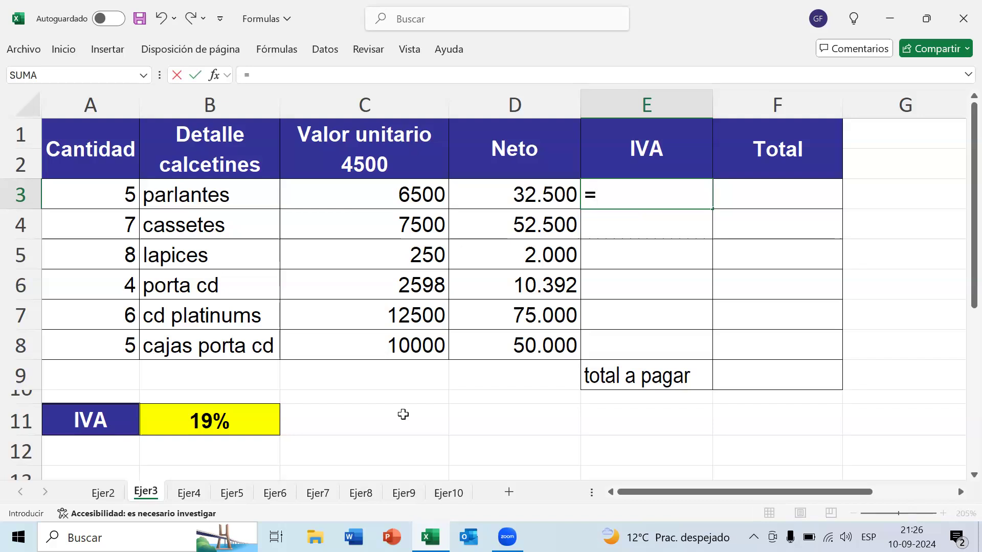
pyautogui.click(551, 194)
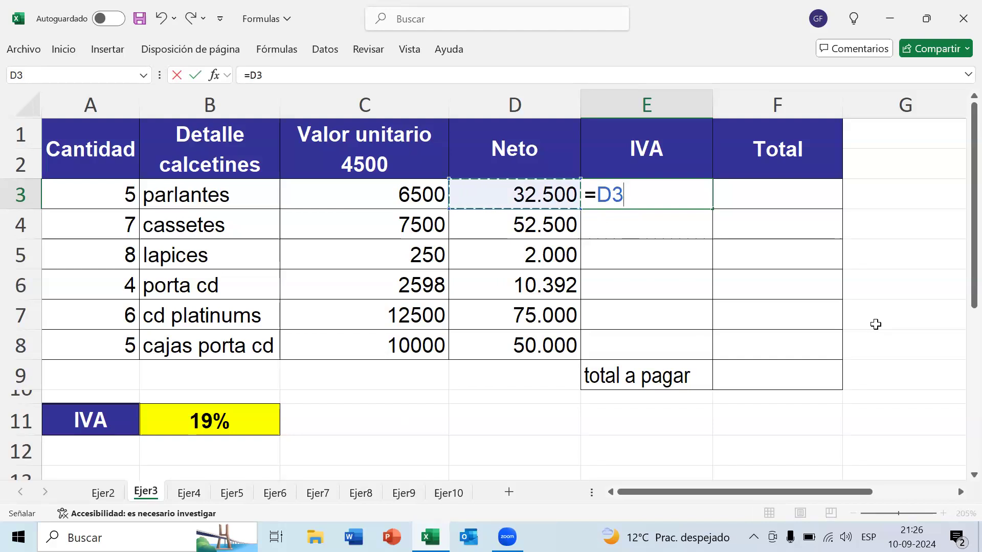
pyautogui.write('*')
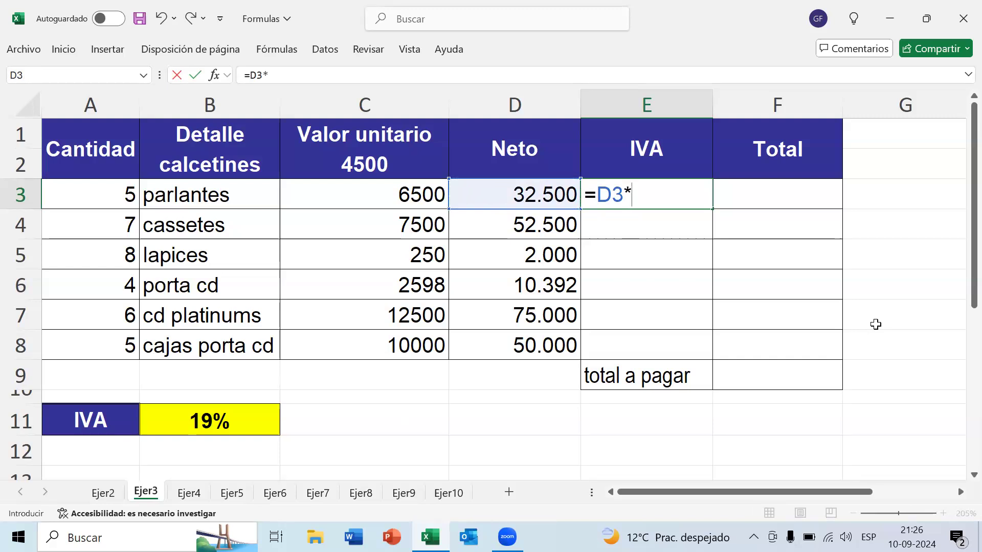
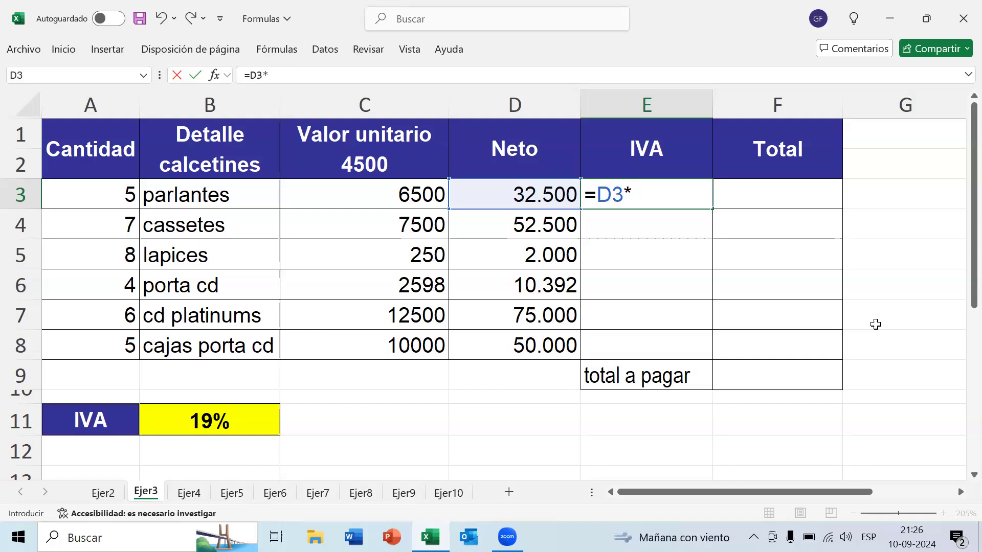
# Try 19% and 0,19 as the multiplier in the E3 formula, erasing each one.
pyautogui.write('19%')
pyautogui.press('BackSpace')
pyautogui.press('BackSpace')
pyautogui.press('BackSpace')
pyautogui.write('0,19')
pyautogui.press('BackSpace')
pyautogui.press('BackSpace')
pyautogui.press('BackSpace')
pyautogui.press('BackSpace')
# Complete the formula in cell E3 as =D3*19%, checking its parts before committing it.
pyautogui.write('19%')
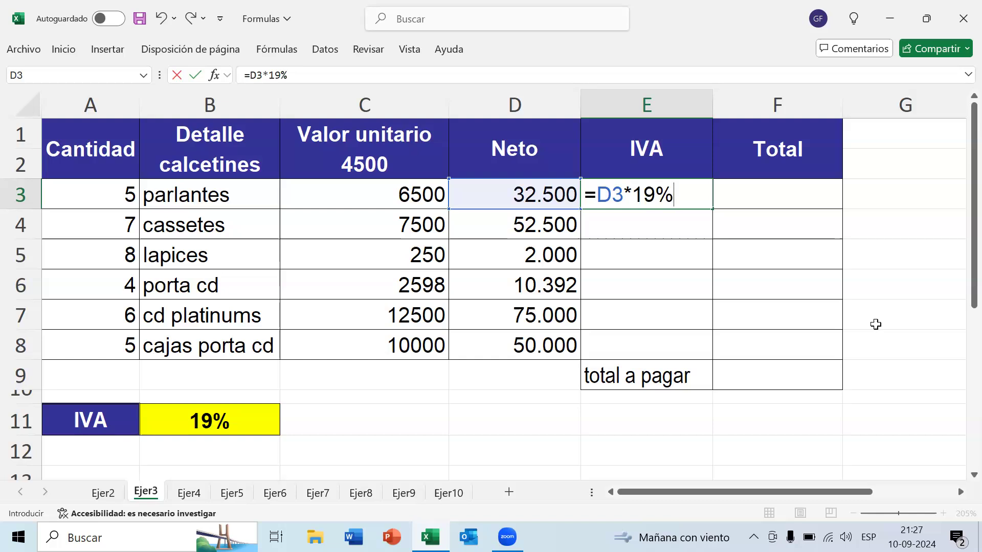
pyautogui.doubleClick(620, 195)
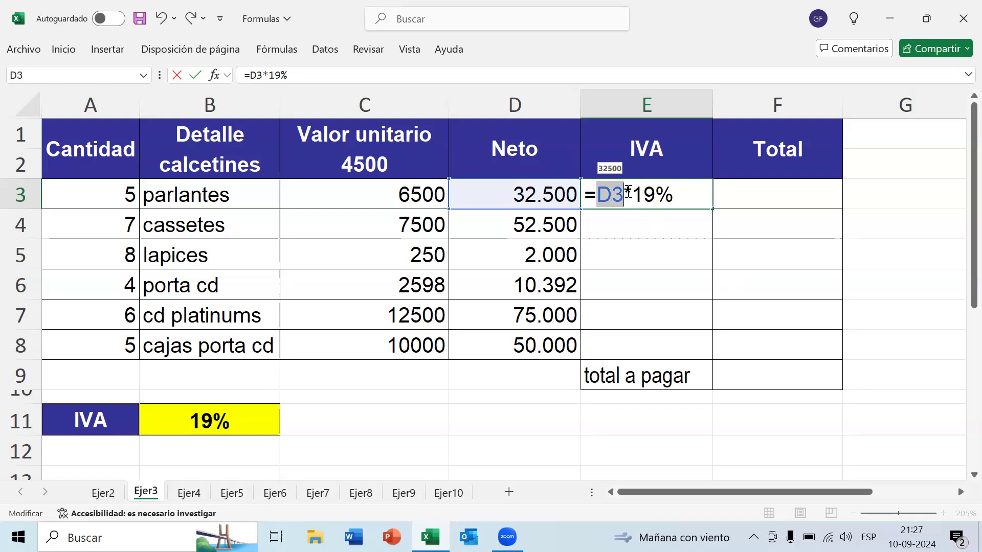
pyautogui.moveTo(625, 193); pyautogui.dragTo(640, 194)
pyautogui.doubleClick(689, 196)
pyautogui.click(679, 186)
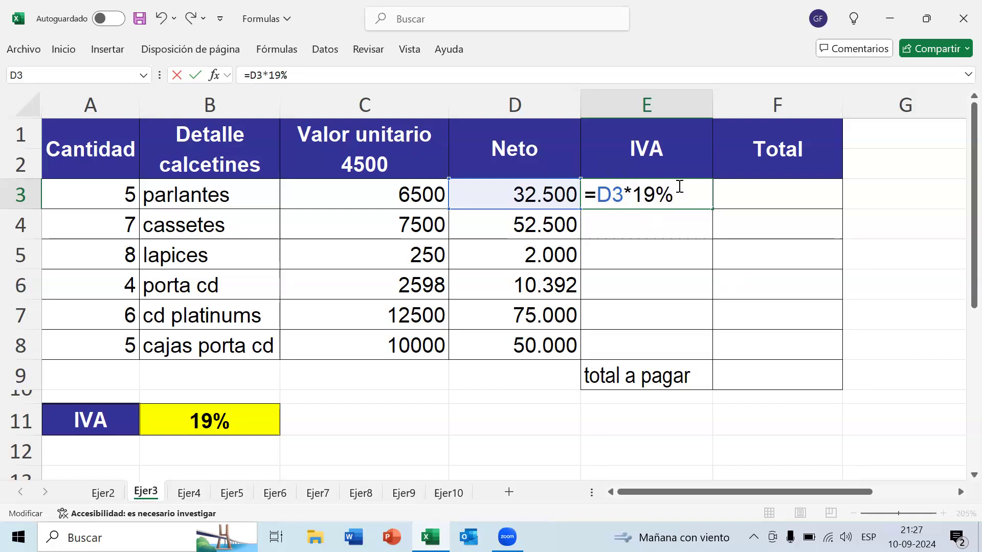
pyautogui.press('Return')
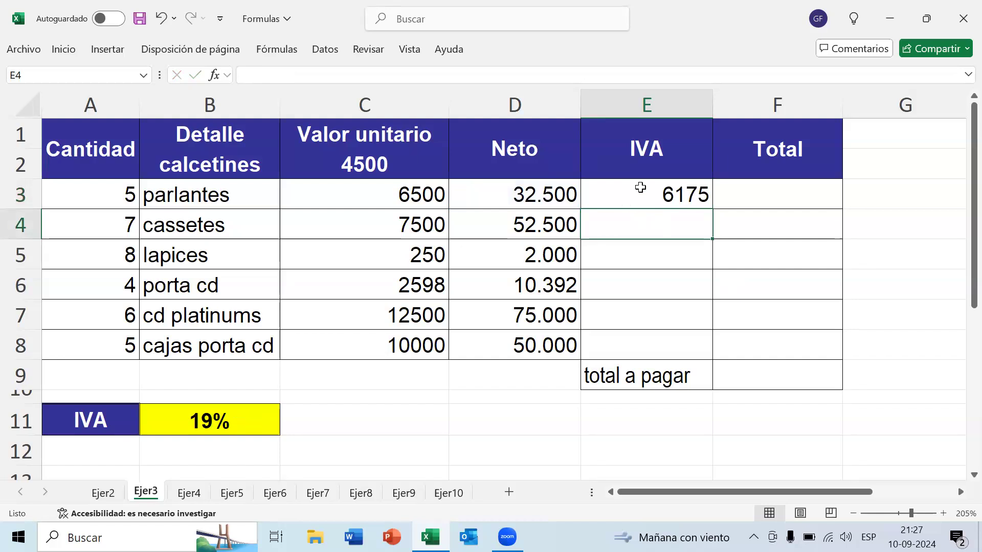
# Fill the IVA formula from cell E3 down through E8, and check the copied formulas in E4 to E8.
pyautogui.click(686, 189)
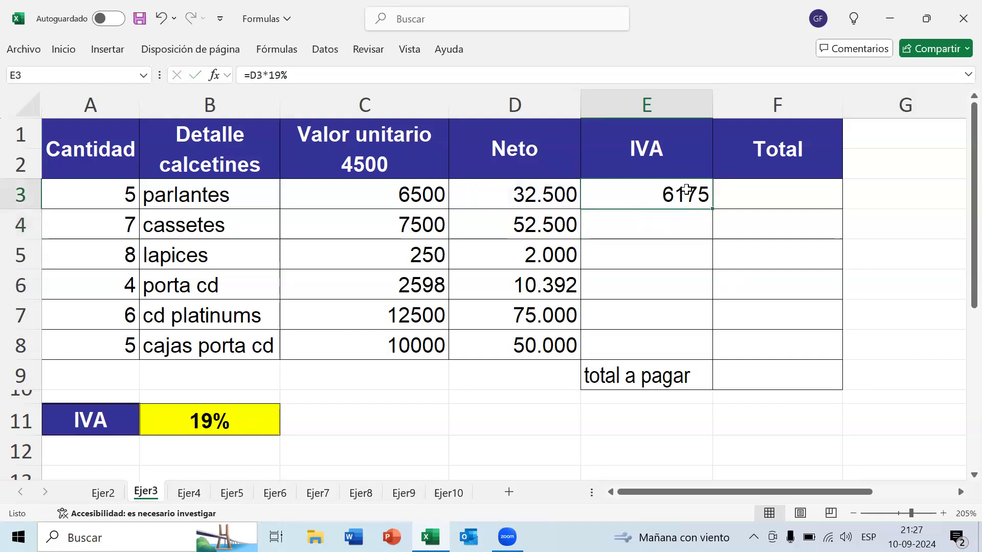
pyautogui.moveTo(714, 218); pyautogui.dragTo(704, 345)
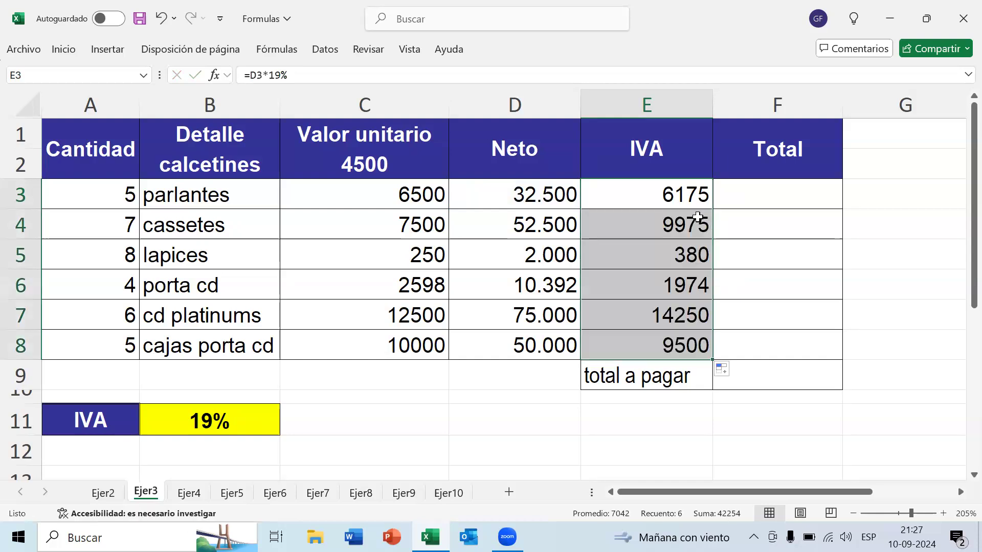
pyautogui.click(698, 217)
pyautogui.click(694, 256)
pyautogui.click(691, 285)
pyautogui.click(692, 314)
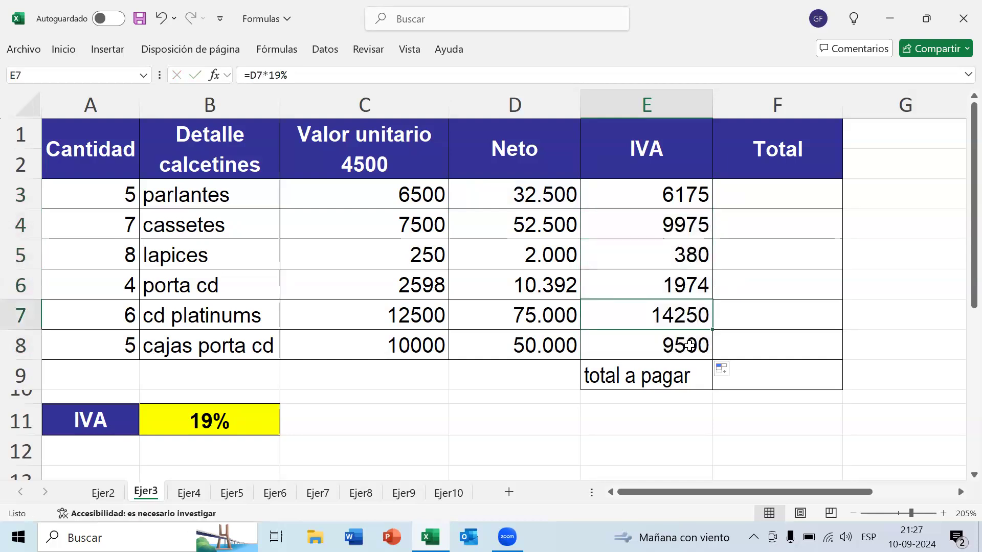
pyautogui.click(690, 345)
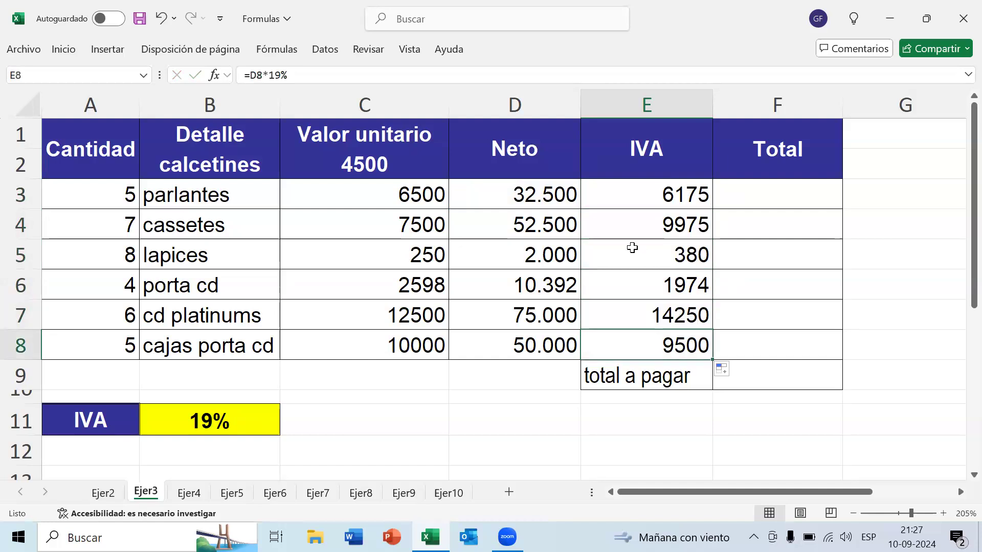
# Review the IVA formulas in cells E3 to E5 and save the workbook.
pyautogui.click(691, 198)
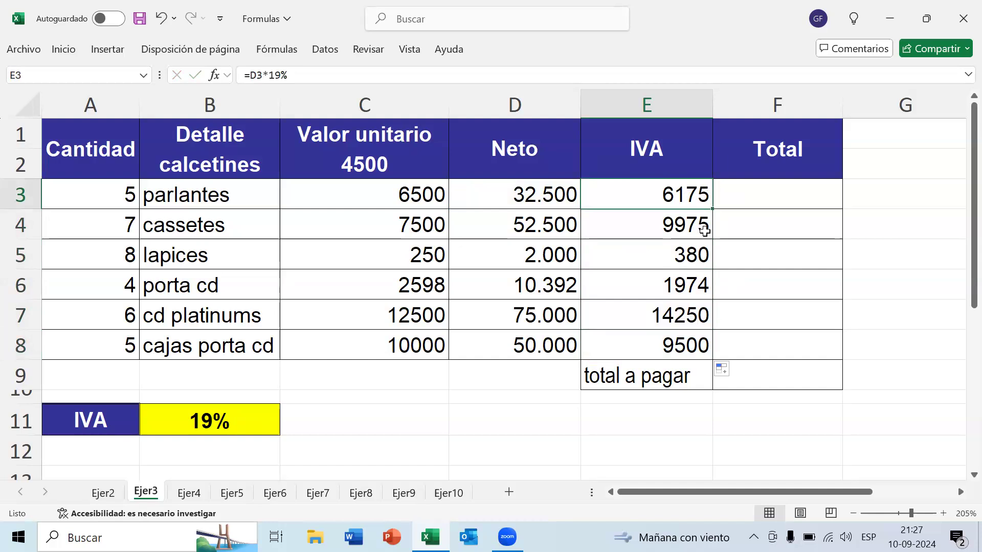
pyautogui.click(689, 223)
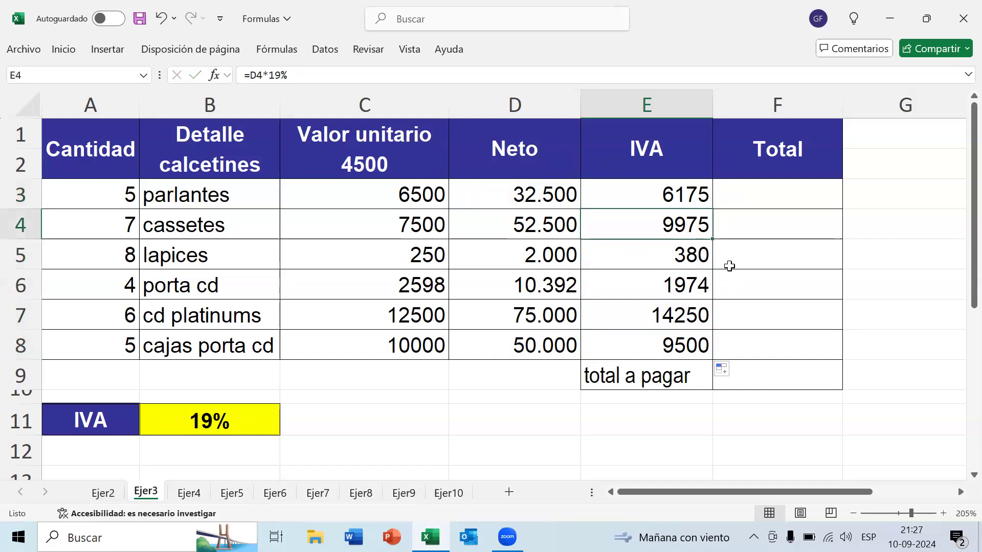
pyautogui.click(690, 261)
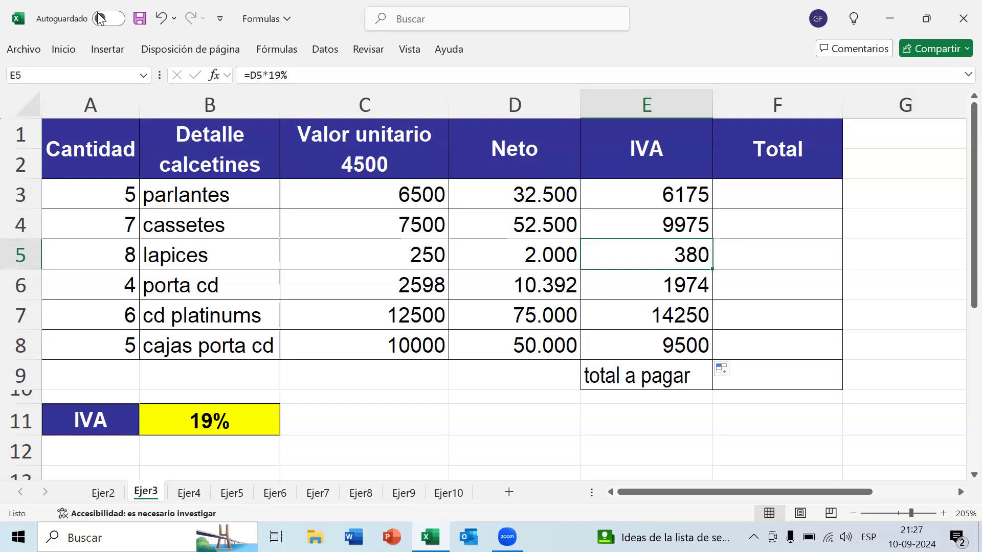
pyautogui.click(139, 19)
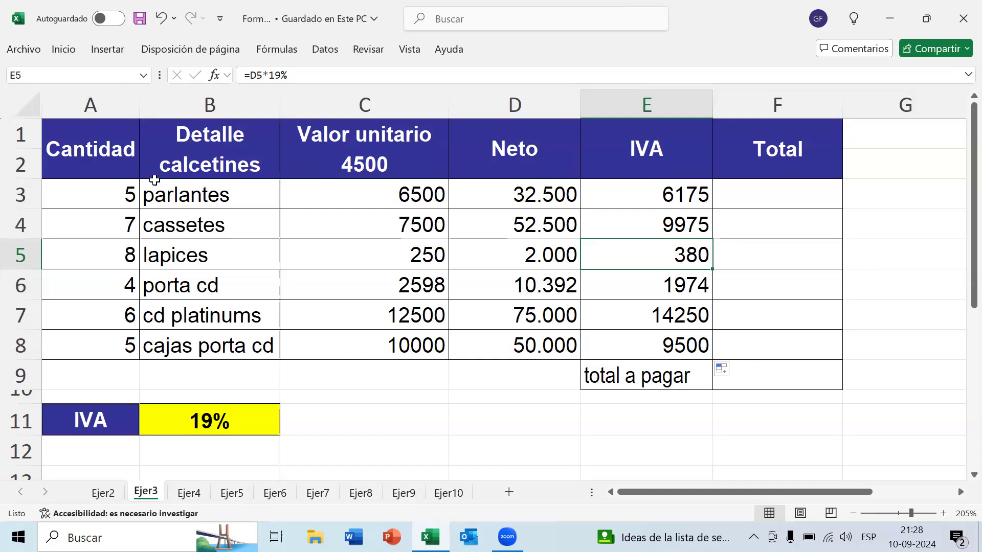
# Examine the empty Total cell F3 and the Neto amounts in D3 to D8.
pyautogui.click(510, 283)
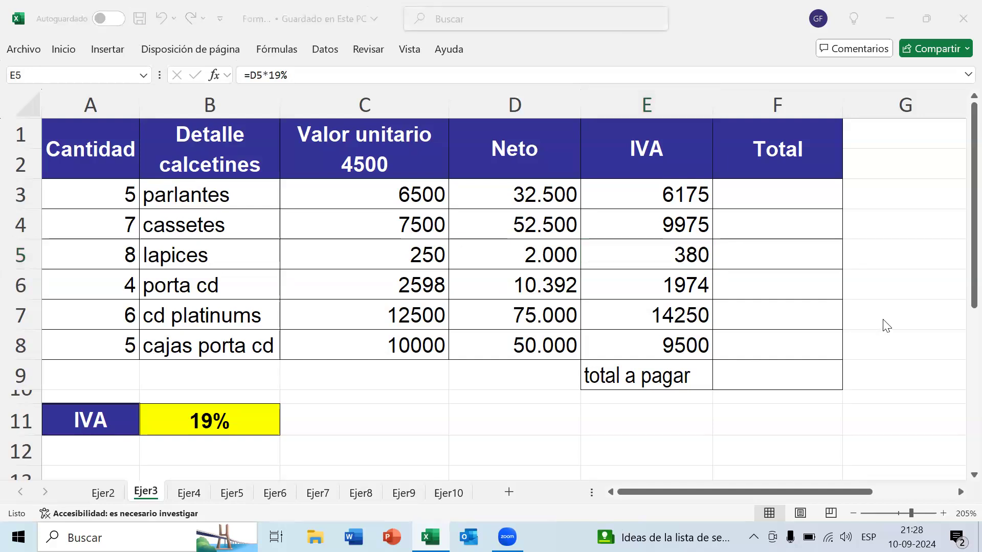
pyautogui.click(790, 198)
pyautogui.moveTo(529, 197); pyautogui.dragTo(523, 346)
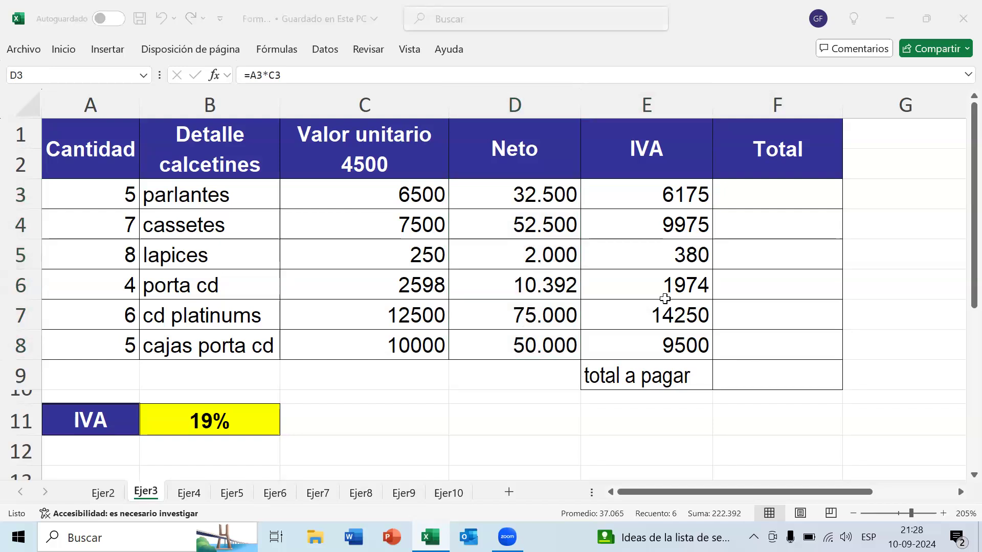
# Enter the formula =D3+E3 in cell F3 to add the Neto and IVA of the parlantes row.
pyautogui.moveTo(678, 193); pyautogui.dragTo(679, 335)
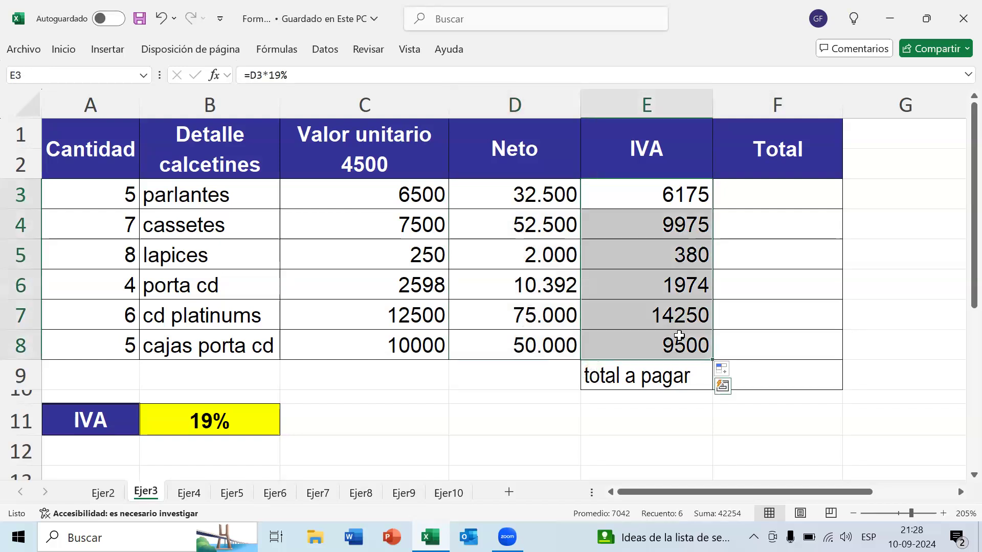
pyautogui.click(788, 189)
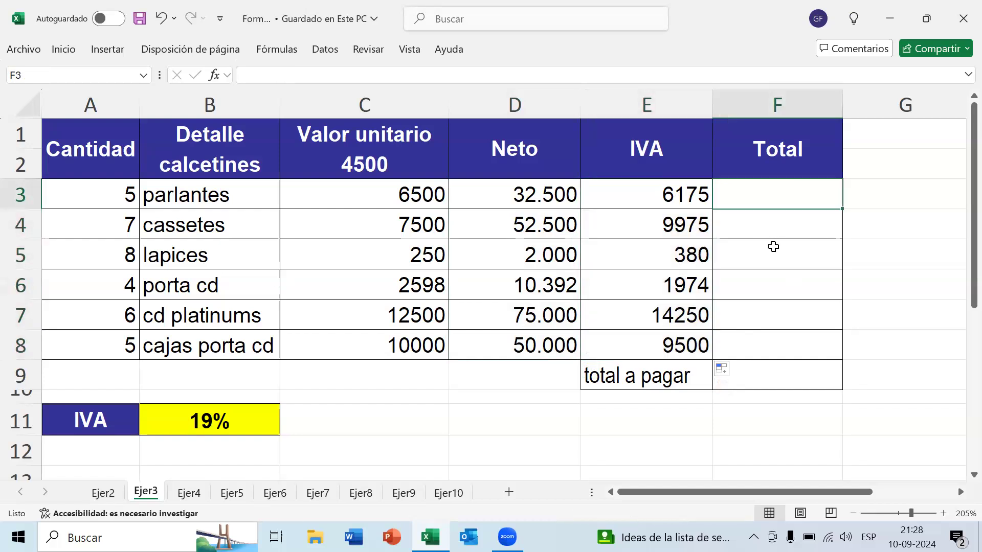
pyautogui.click(20, 194)
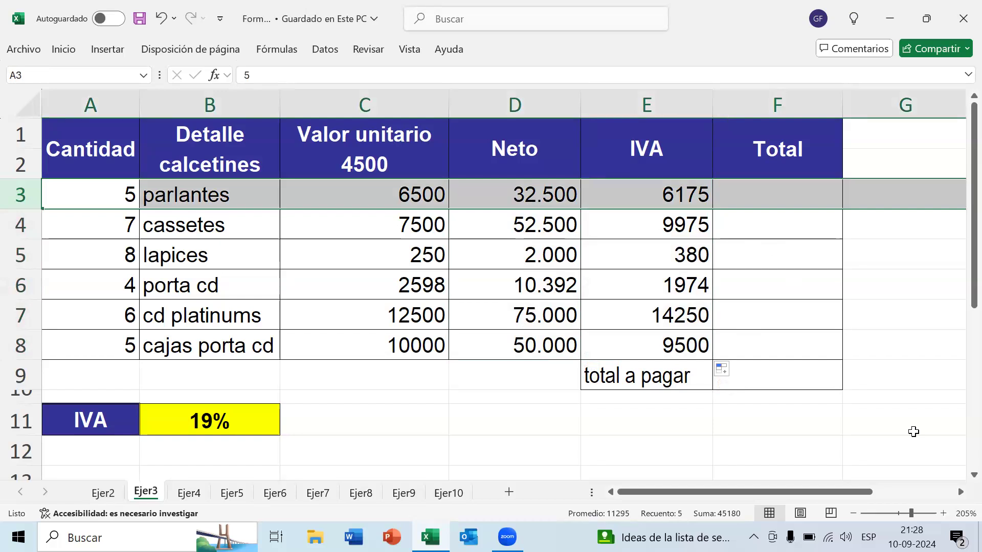
pyautogui.click(797, 188)
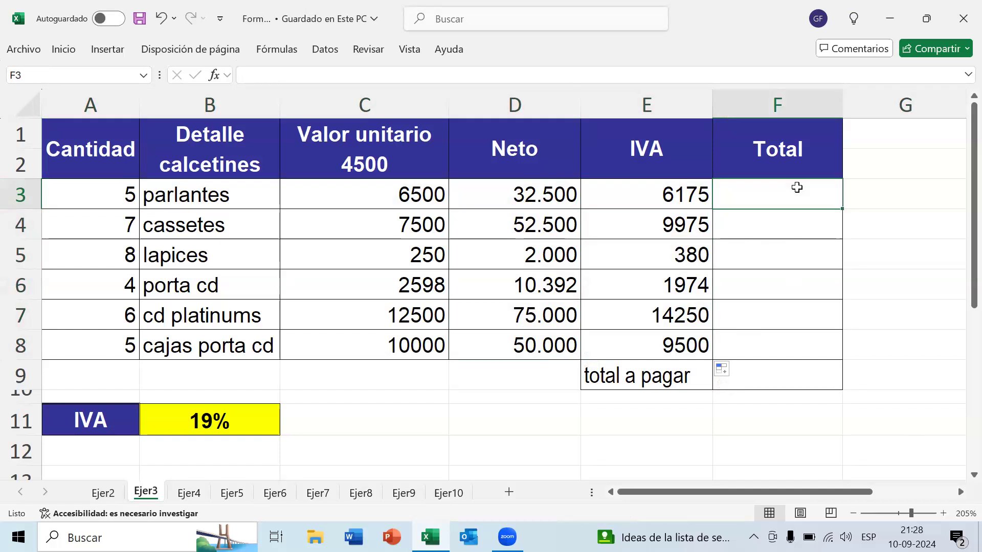
pyautogui.write('=')
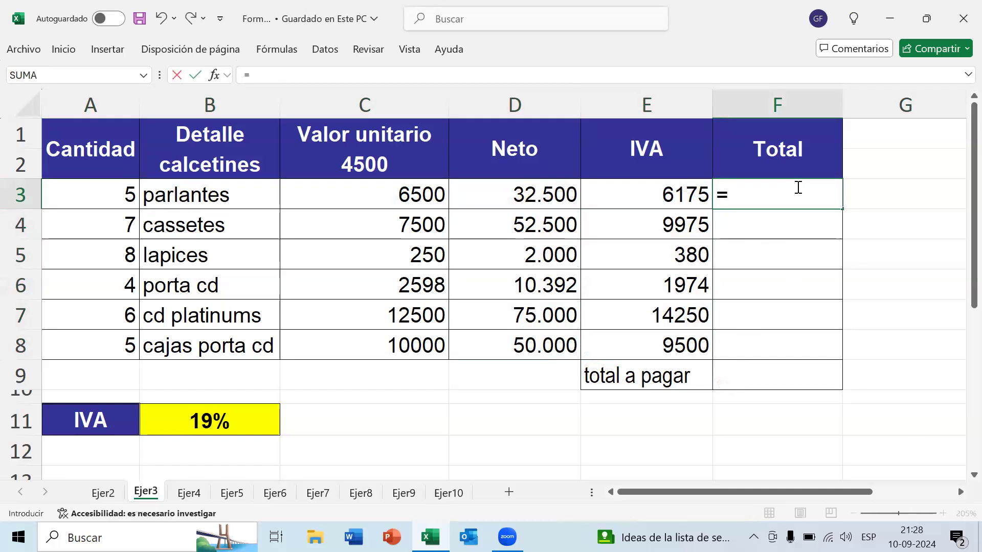
pyautogui.click(539, 186)
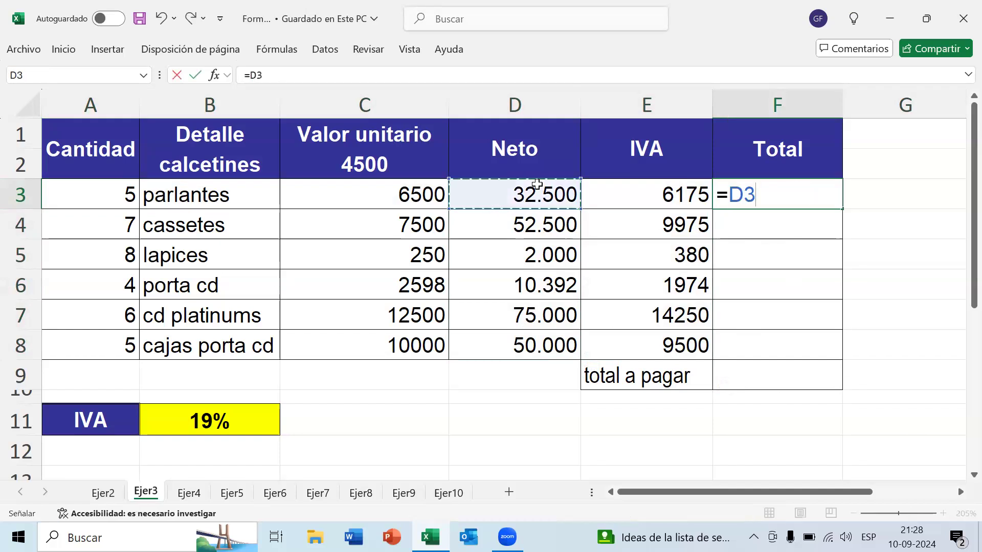
pyautogui.write('+')
pyautogui.click(651, 193)
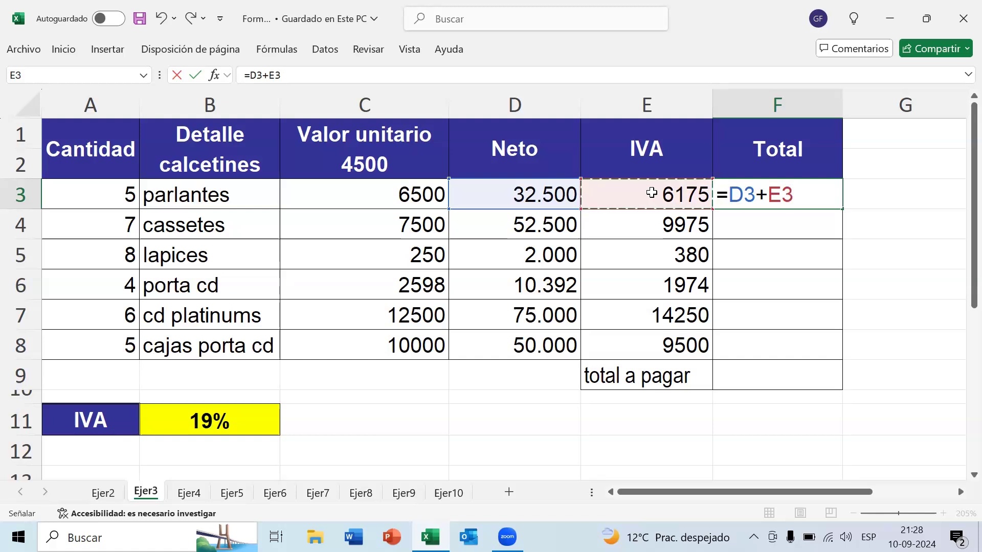
pyautogui.press('Return')
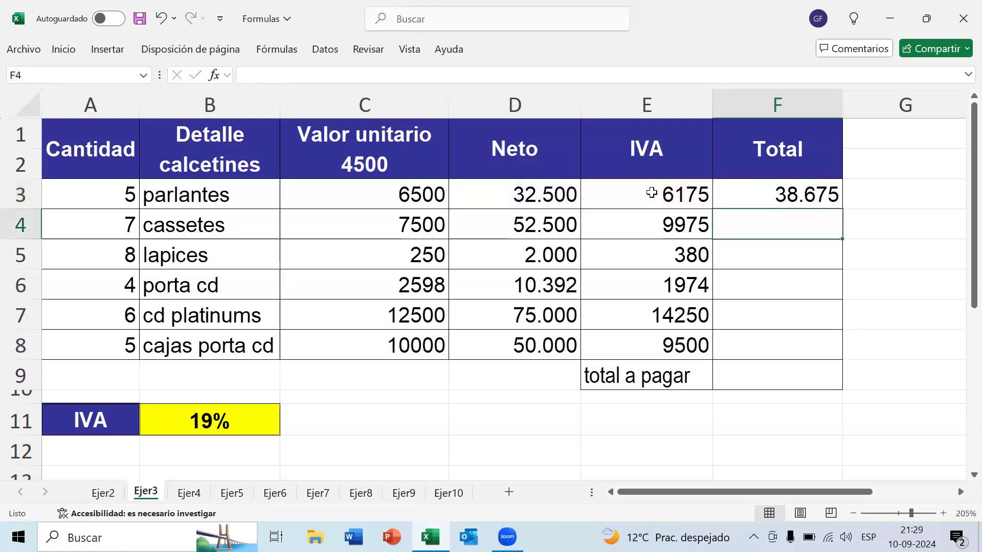
# Fill the Total formula from cell F3 down through F8.
pyautogui.press('Up')
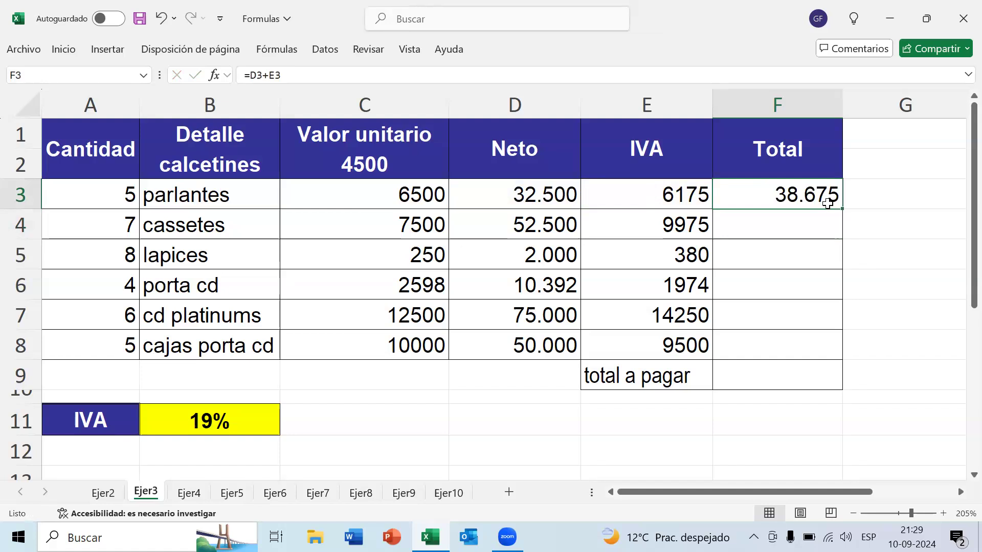
pyautogui.moveTo(842, 209); pyautogui.dragTo(819, 361)
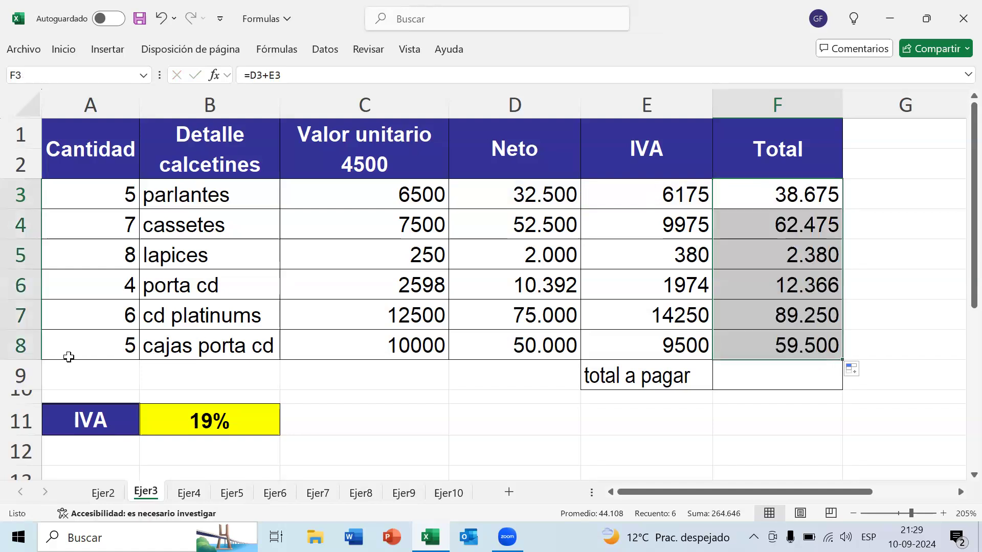
pyautogui.click(13, 343)
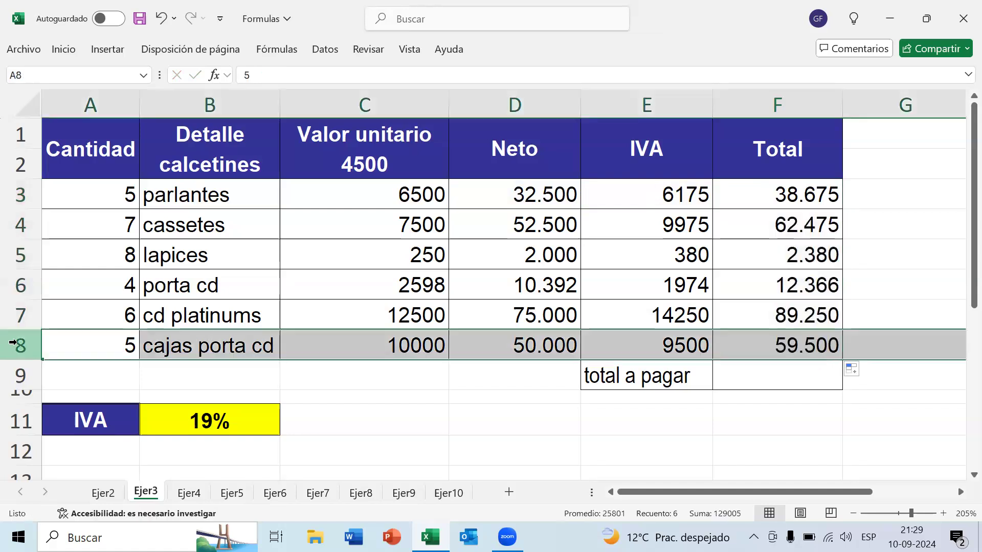
# Check the Total formulas in cells F3 to F8 one by one.
pyautogui.click(818, 193)
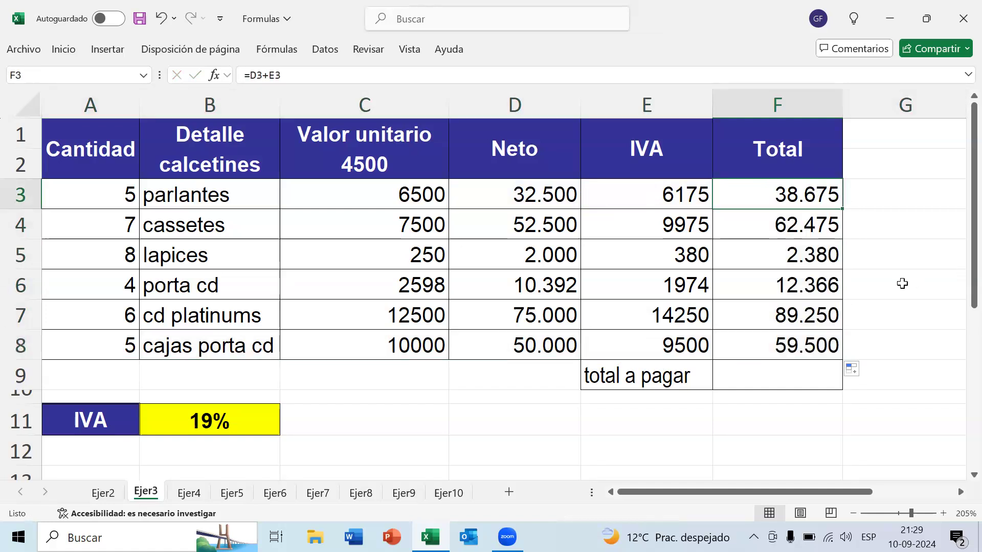
pyautogui.press('Down')
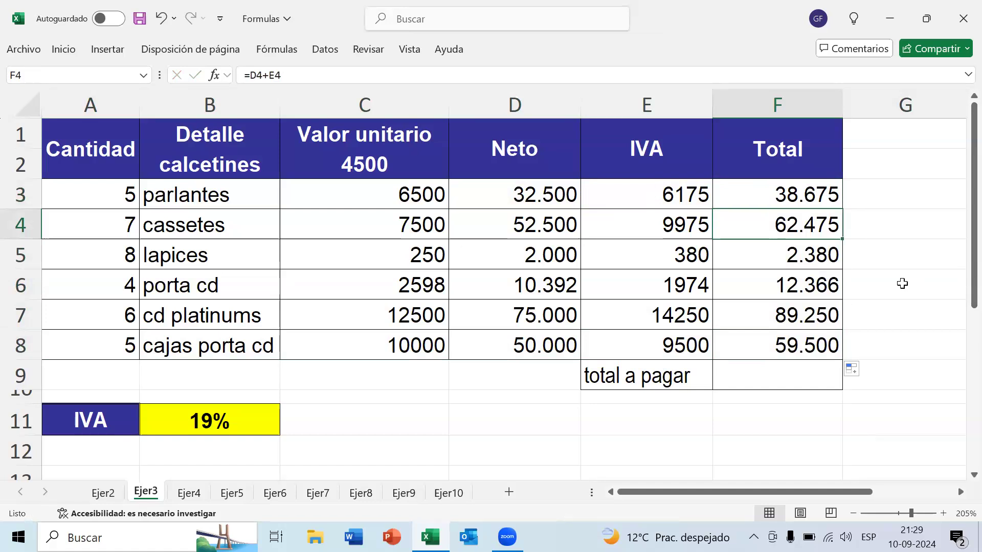
pyautogui.press('Down')
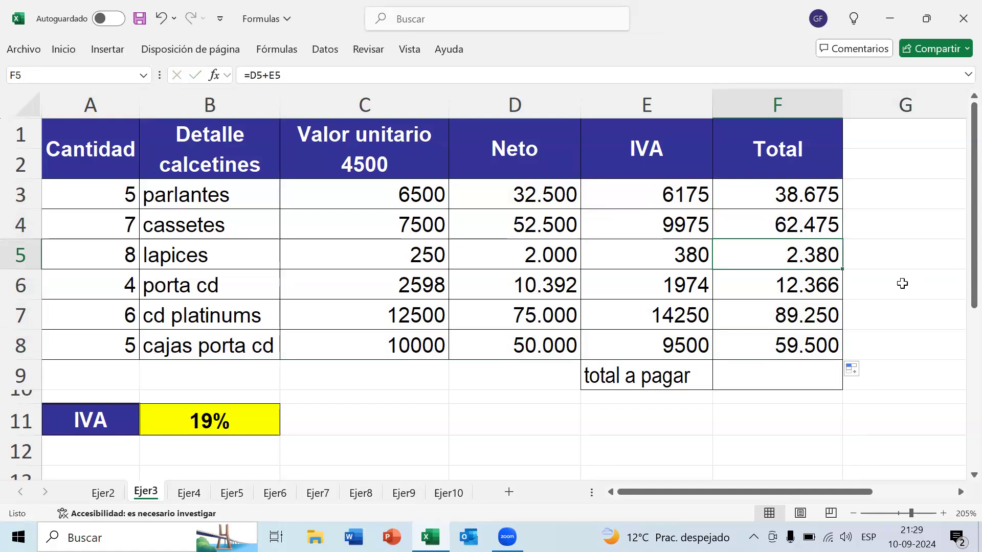
pyautogui.press('Down')
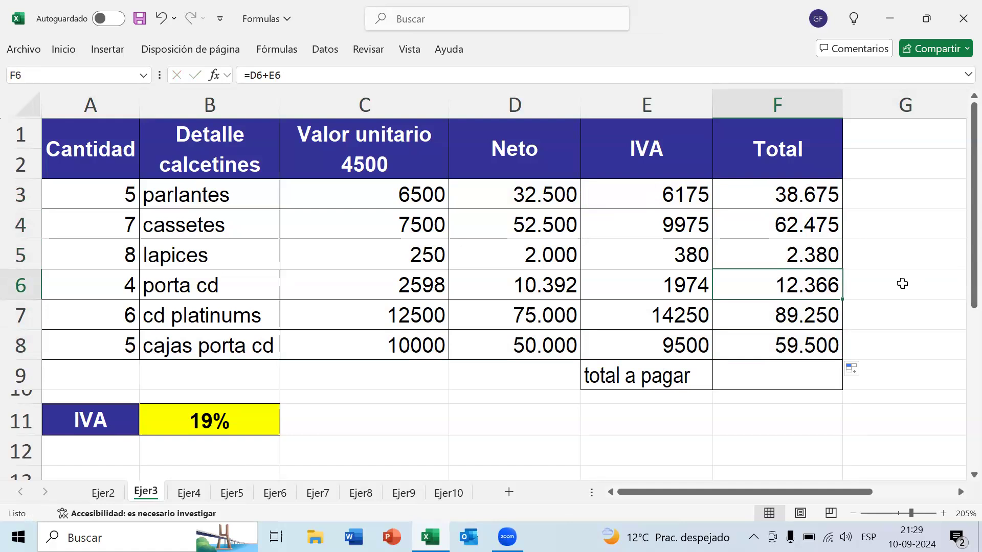
pyautogui.press('Down')
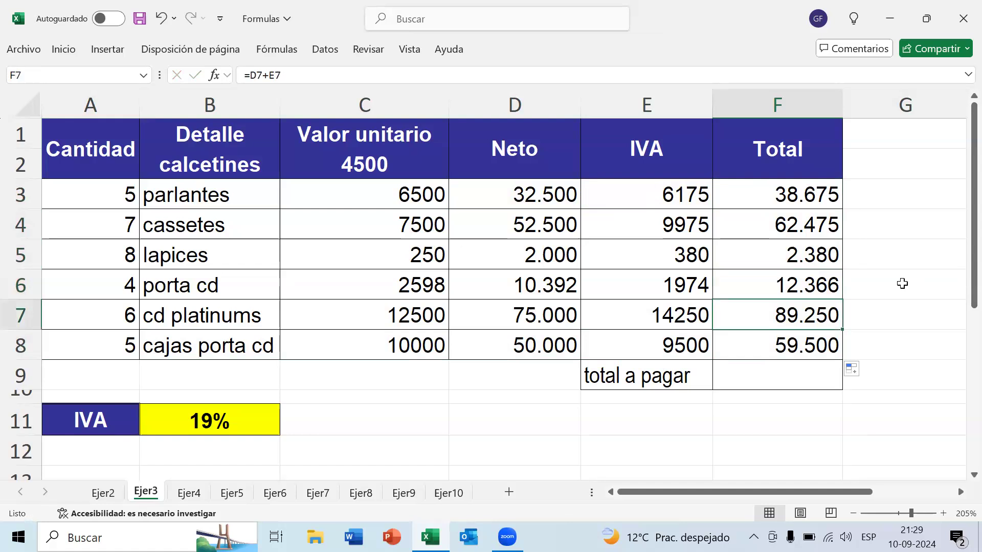
pyautogui.press('Down')
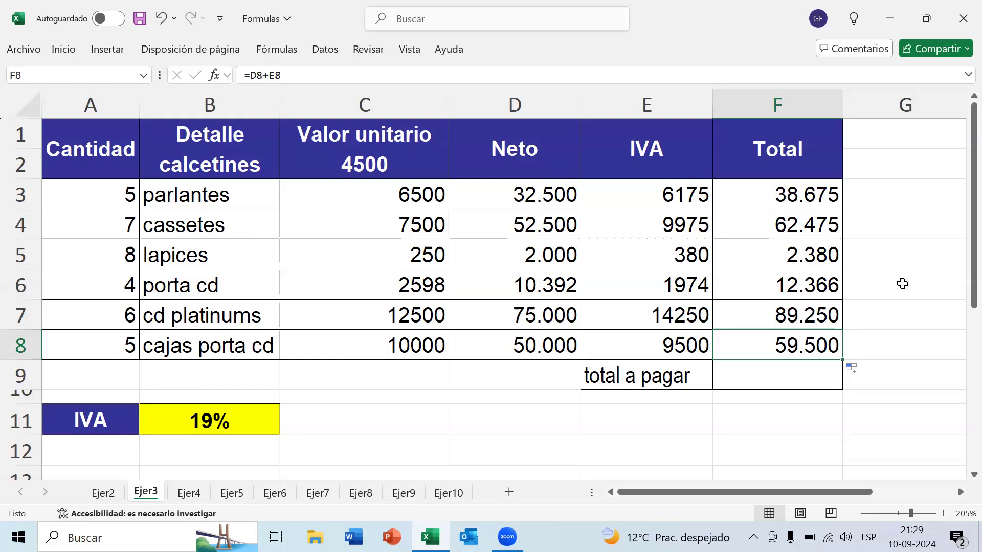
# Examine the empty total a pagar cell F9, the product names in column B and the Total amounts in F3 to F8.
pyautogui.click(783, 380)
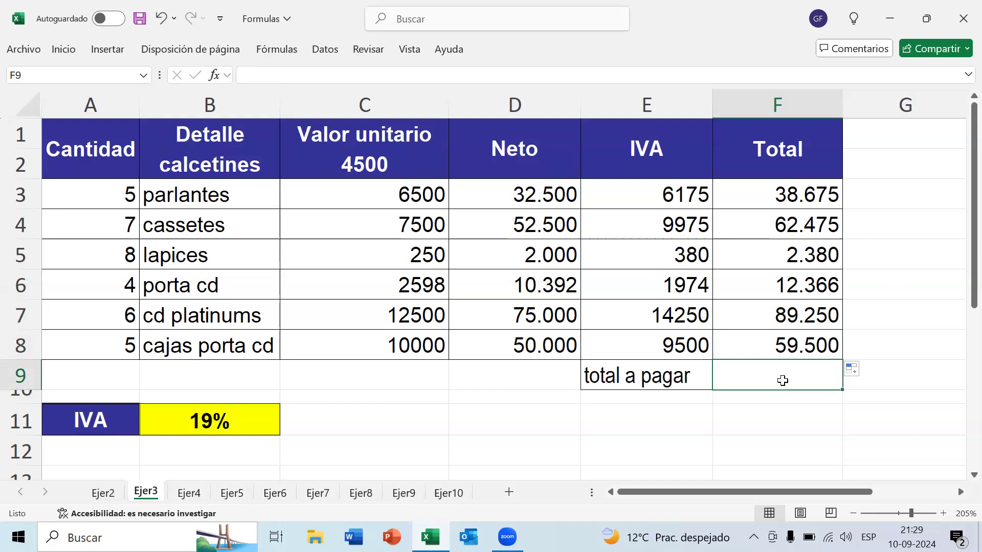
pyautogui.moveTo(249, 196); pyautogui.dragTo(226, 350)
pyautogui.click(271, 327)
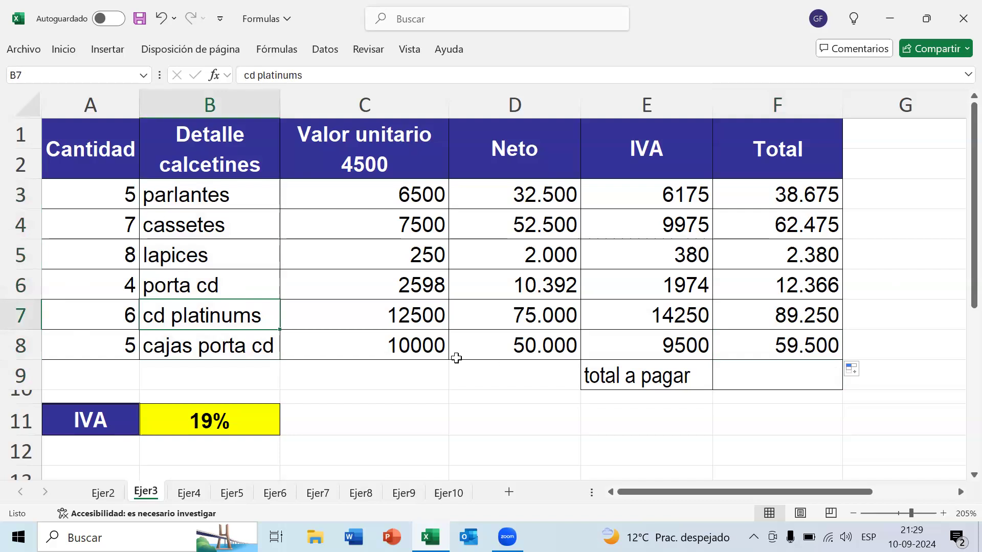
pyautogui.click(810, 191)
pyautogui.click(808, 228)
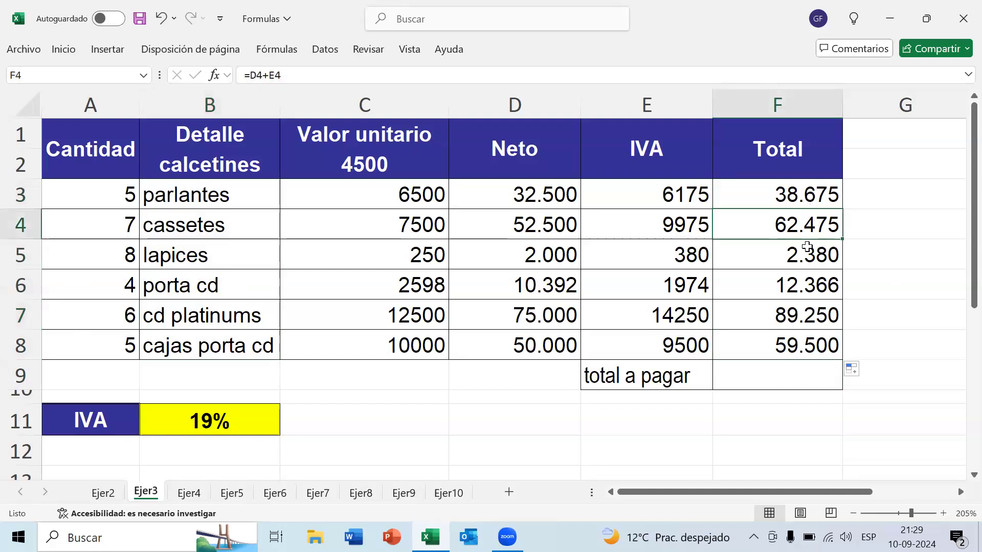
pyautogui.click(808, 255)
pyautogui.click(811, 289)
pyautogui.click(811, 317)
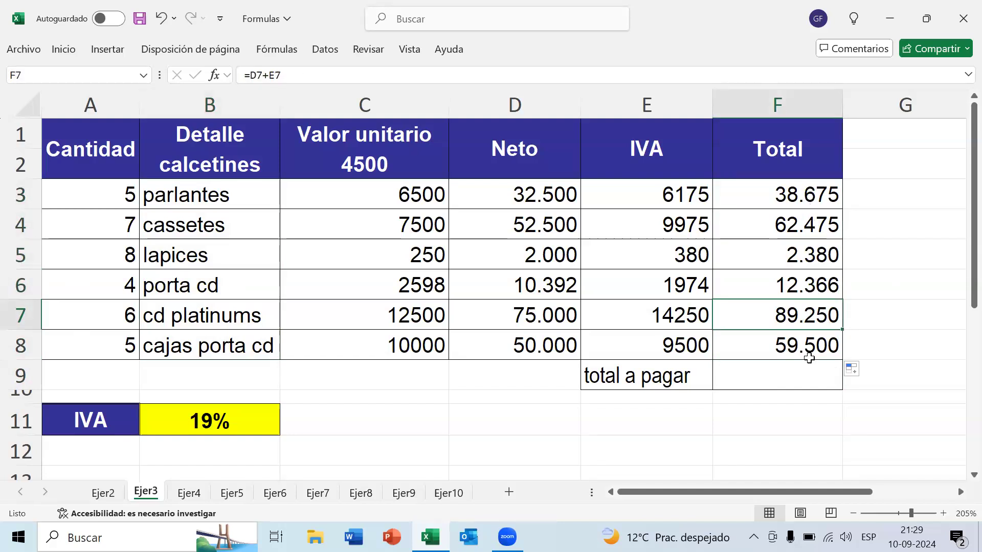
pyautogui.click(813, 347)
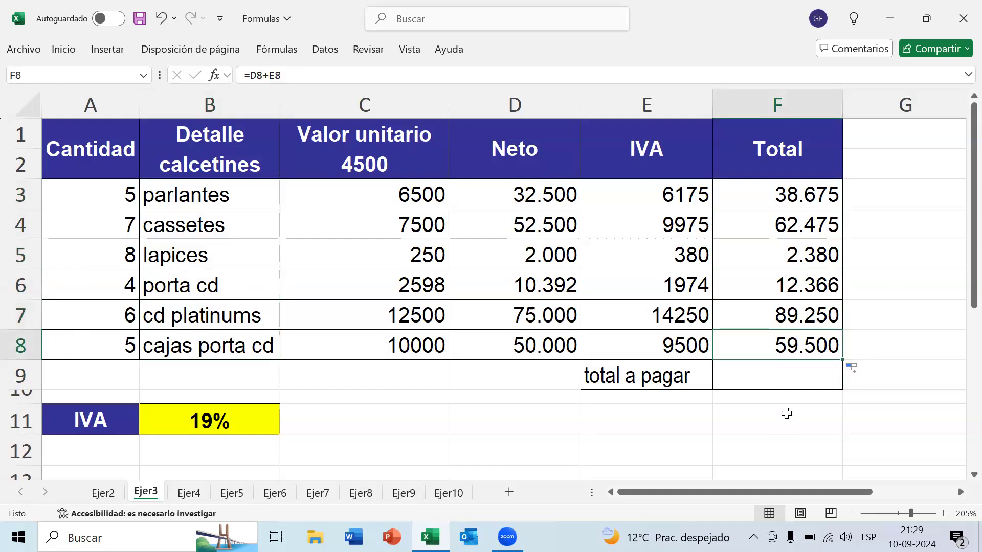
pyautogui.click(783, 379)
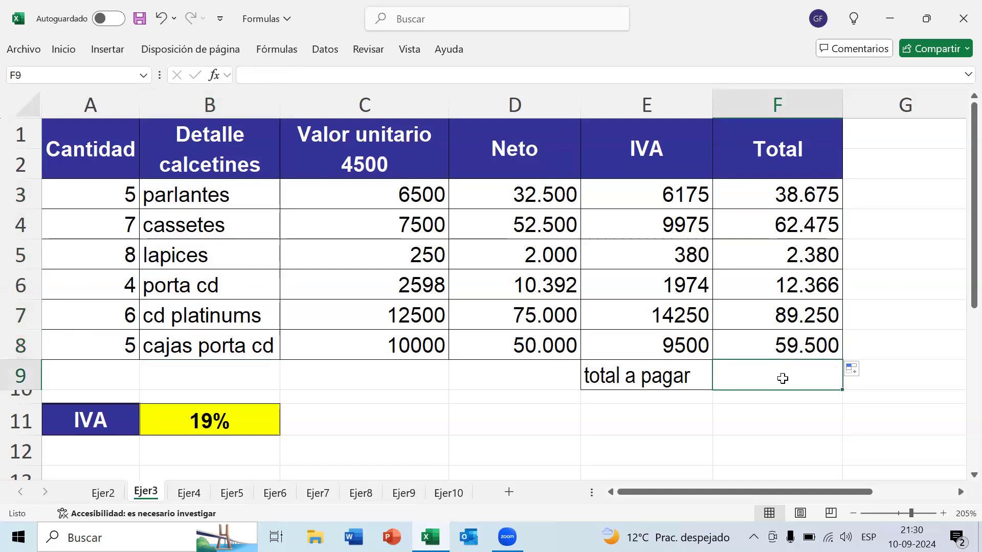
pyautogui.moveTo(808, 195); pyautogui.dragTo(803, 337)
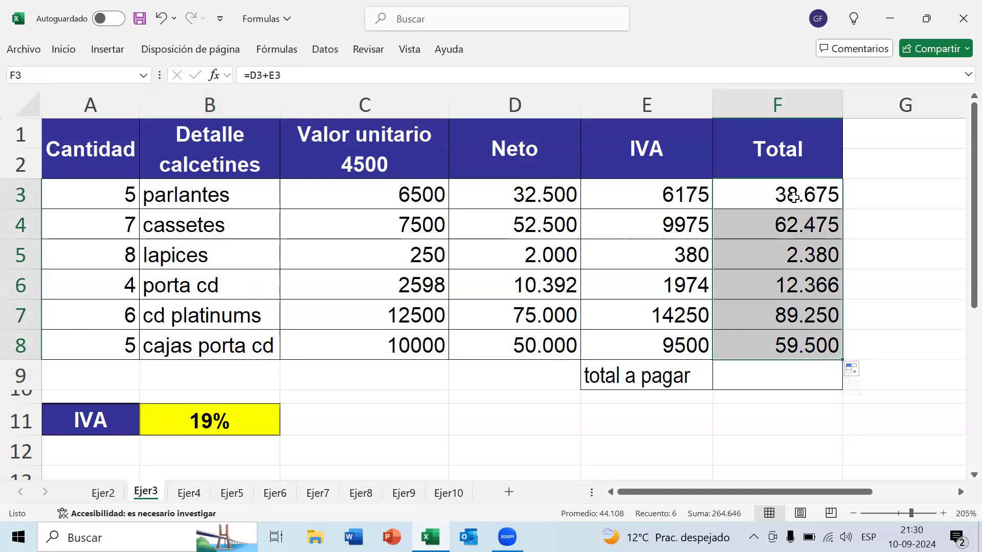
# Enter the formula =F3+F4+F5+F6+F7+F8 in the total a pagar cell F9.
pyautogui.click(793, 375)
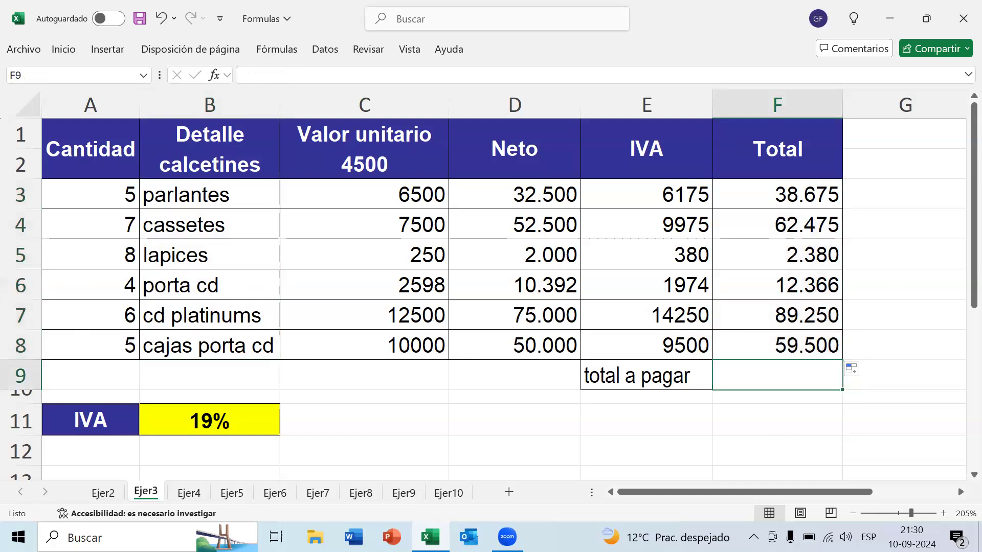
pyautogui.click(960, 493)
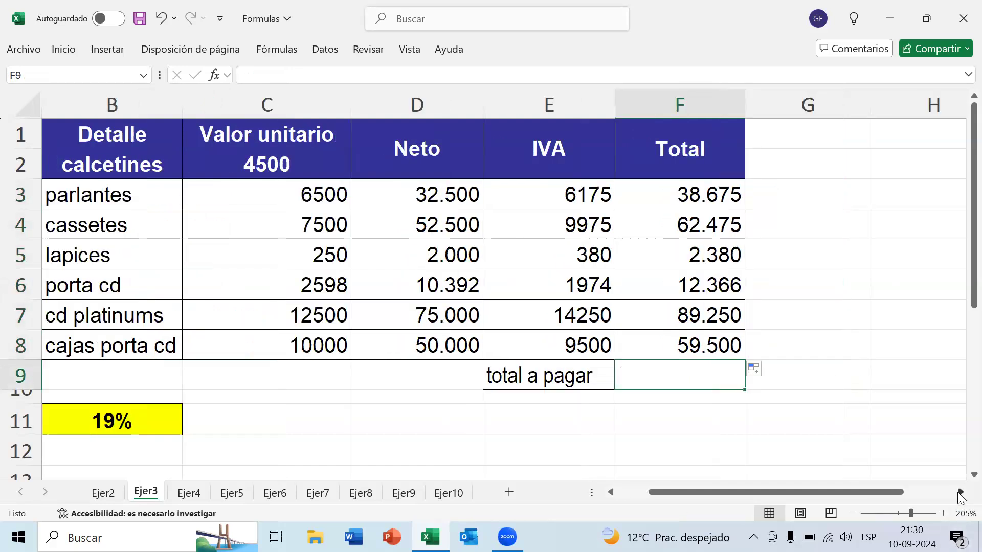
pyautogui.write('=')
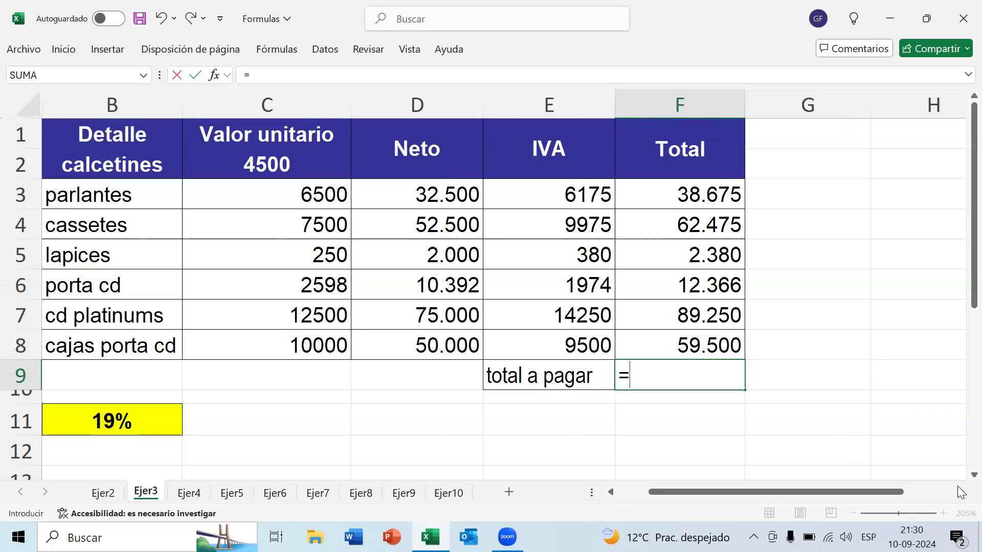
pyautogui.click(703, 191)
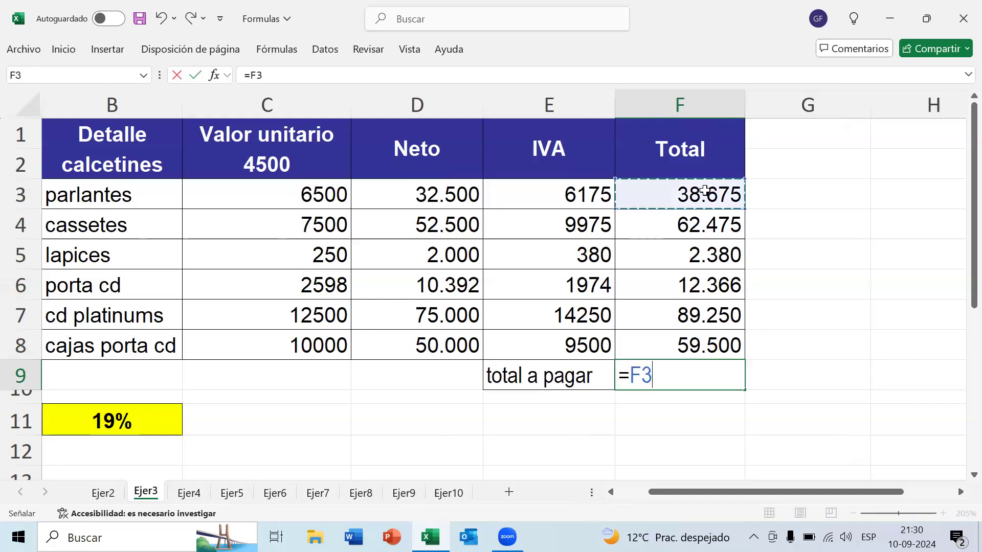
pyautogui.write('+')
pyautogui.click(702, 227)
pyautogui.write('+')
pyautogui.click(683, 255)
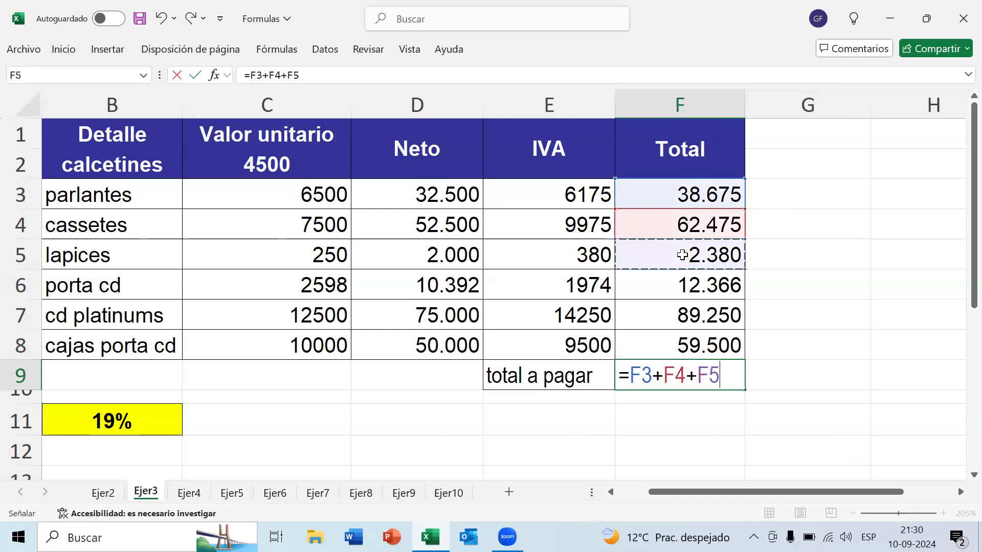
pyautogui.write('+')
pyautogui.click(672, 281)
pyautogui.write('+')
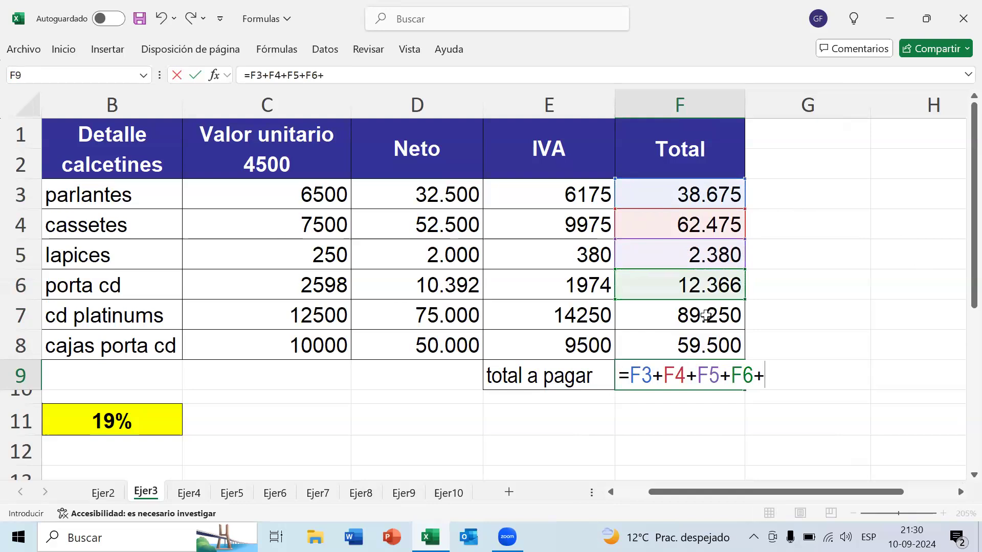
pyautogui.click(706, 321)
pyautogui.write('+')
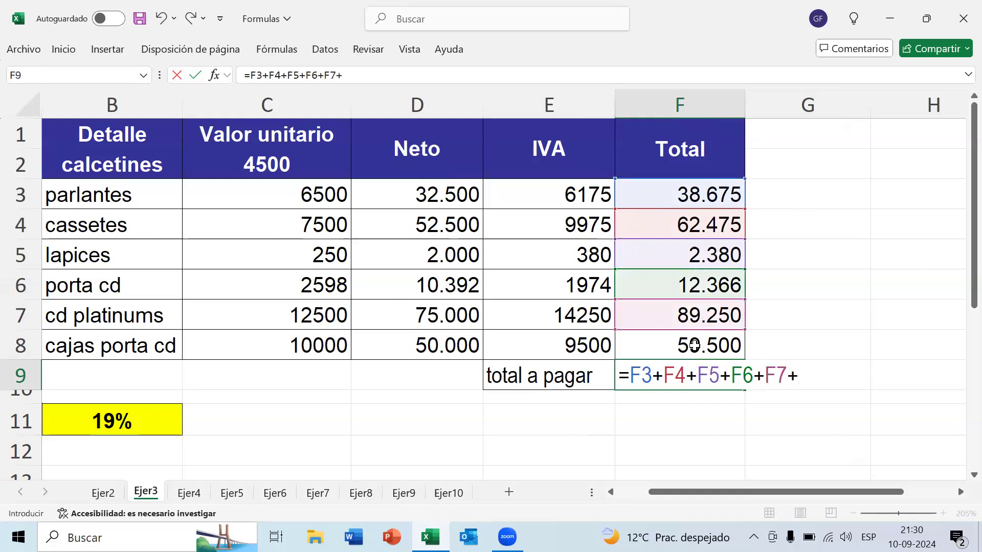
pyautogui.click(689, 344)
pyautogui.press('Return')
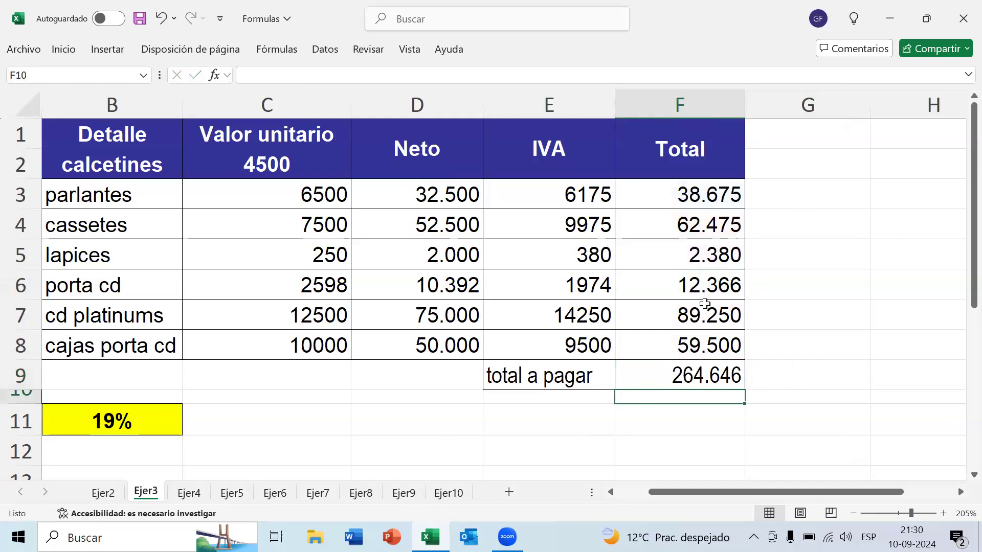
# Examine the cell references in the total a pagar formula in F9 against the Total amounts above it.
pyautogui.press('Up')
pyautogui.press('F2')
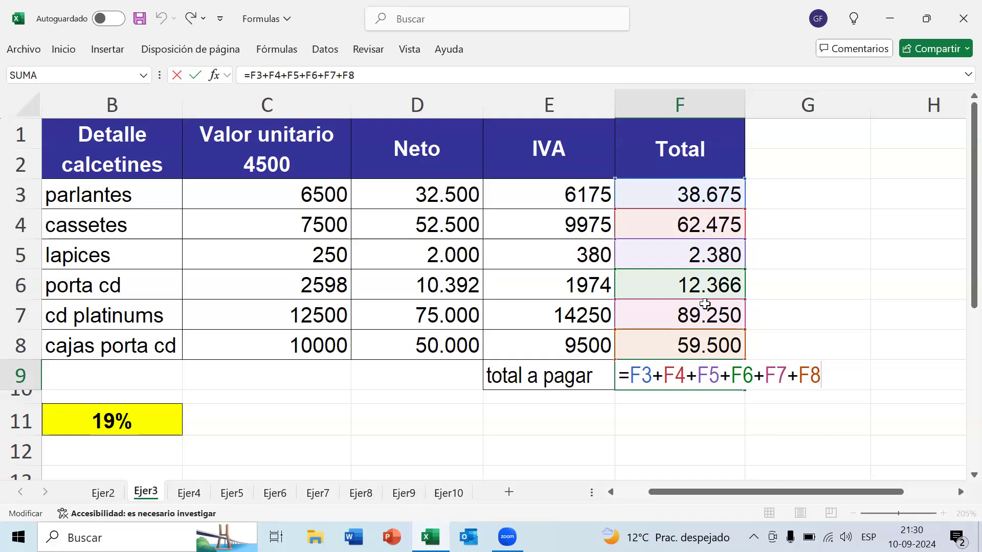
pyautogui.moveTo(630, 376); pyautogui.dragTo(885, 380)
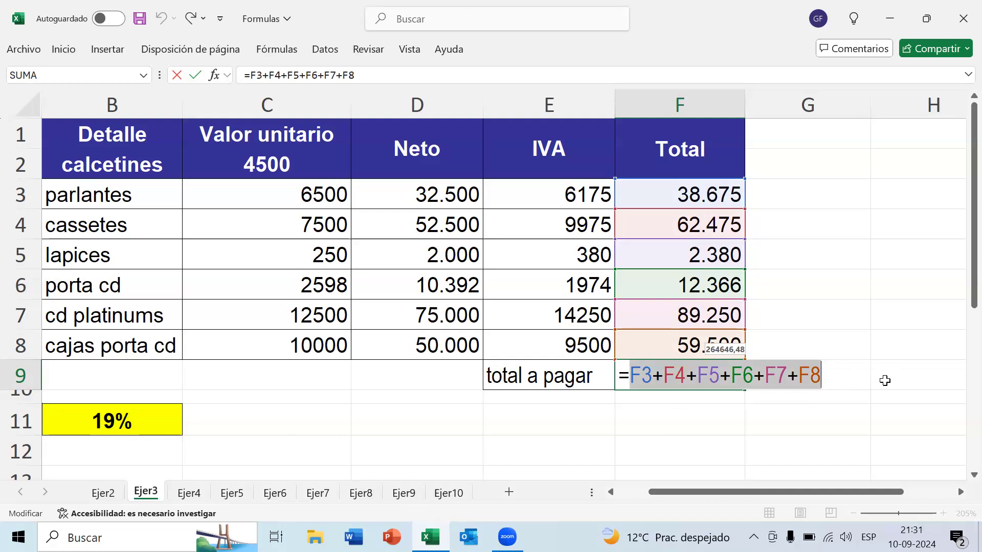
pyautogui.click(840, 376)
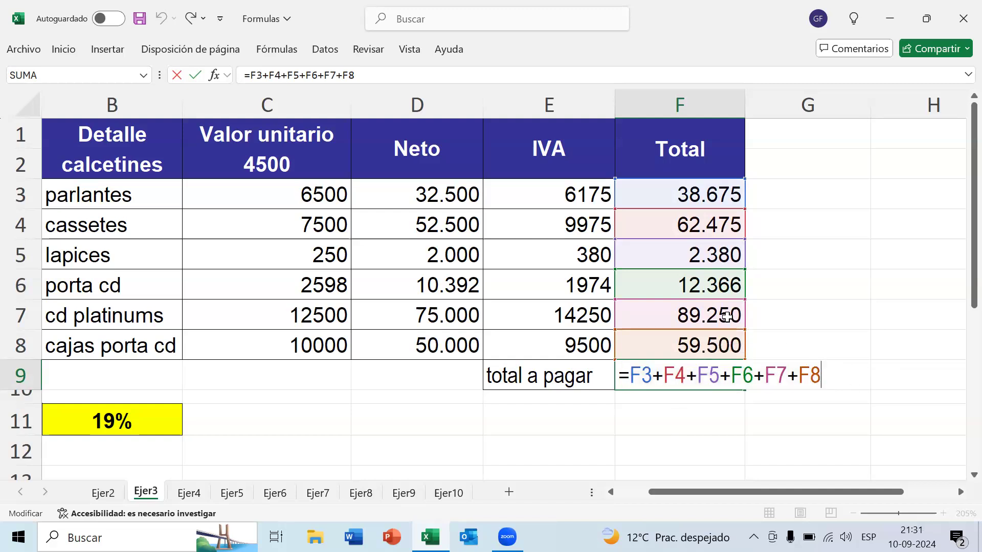
pyautogui.click(726, 316)
pyautogui.doubleClick(731, 376)
pyautogui.doubleClick(772, 375)
pyautogui.click(705, 315)
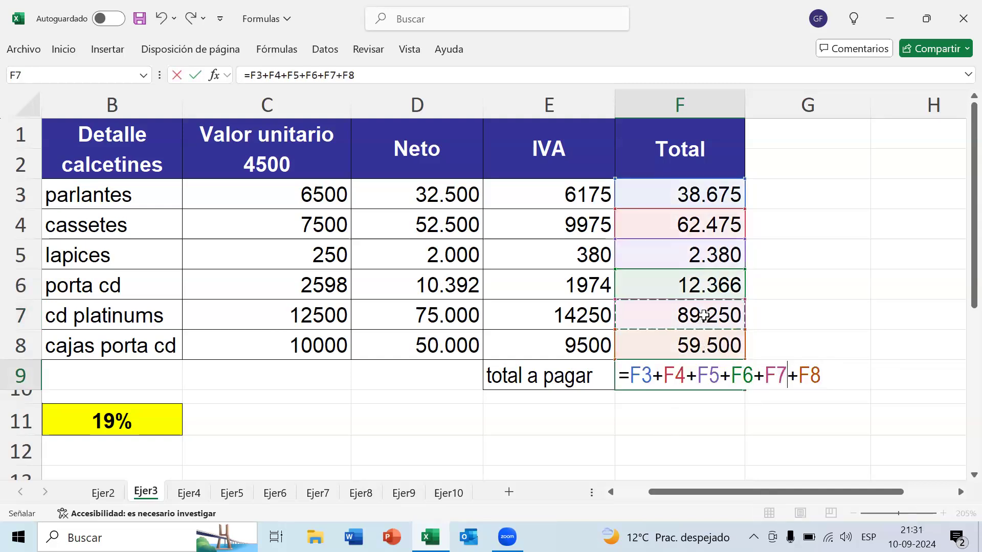
pyautogui.doubleClick(812, 375)
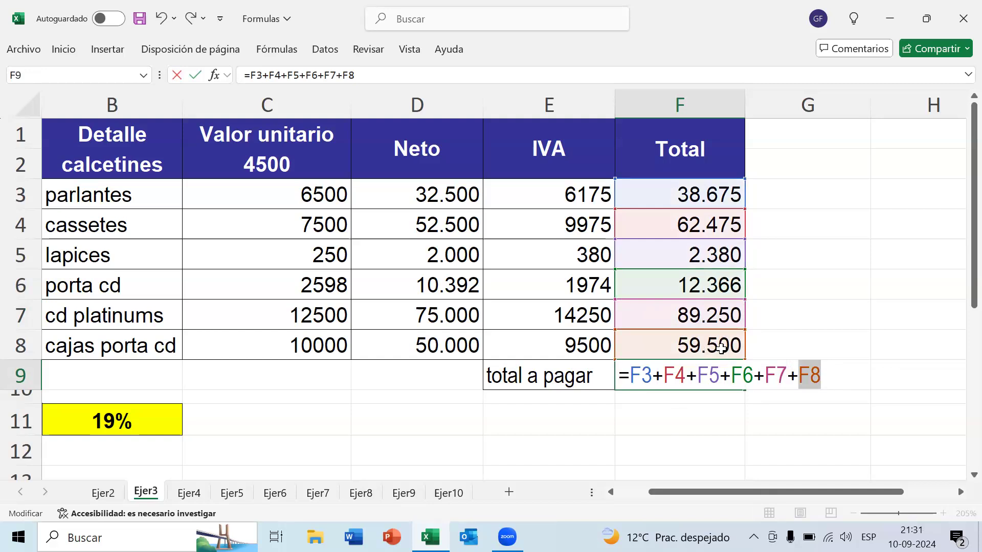
pyautogui.click(712, 313)
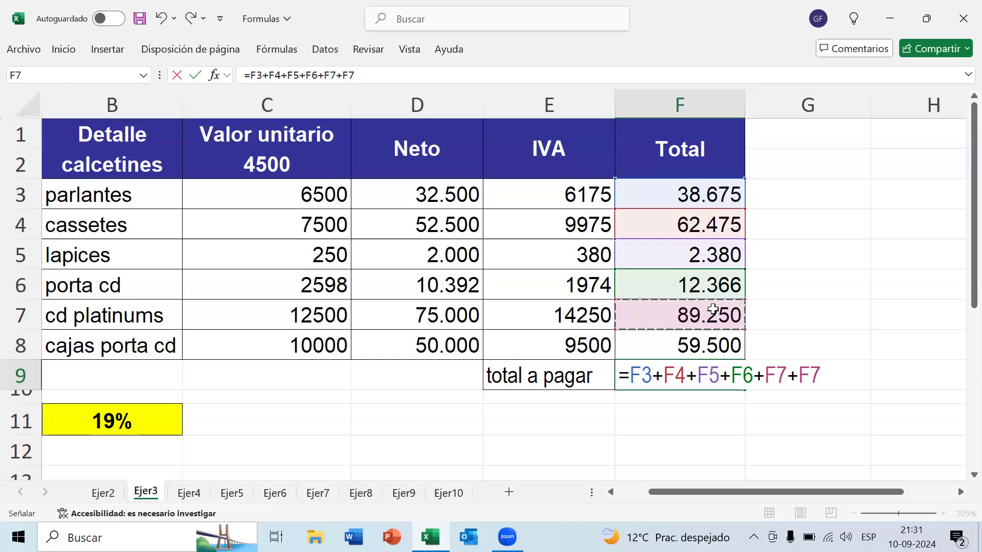
pyautogui.moveTo(765, 372); pyautogui.dragTo(930, 375)
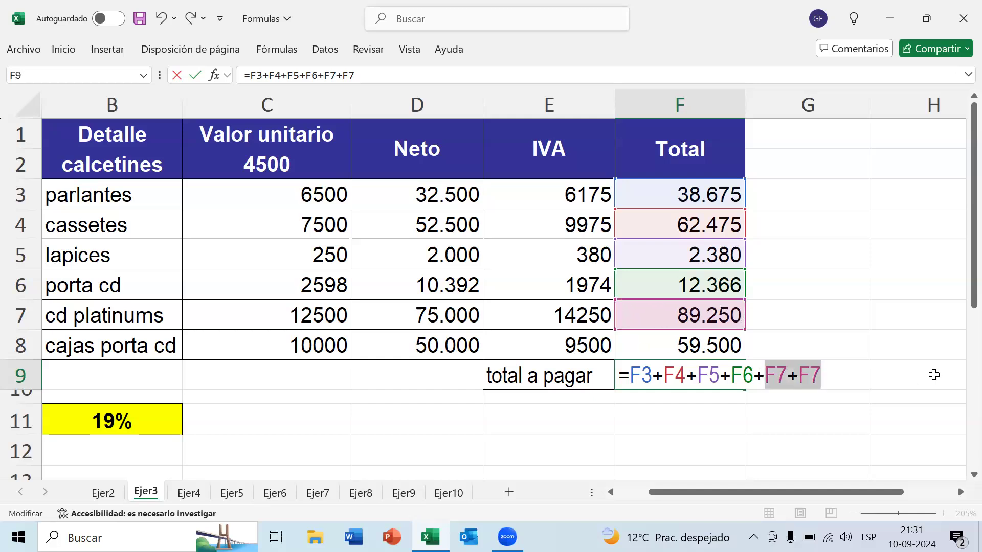
pyautogui.press('BackSpace')
pyautogui.click(734, 348)
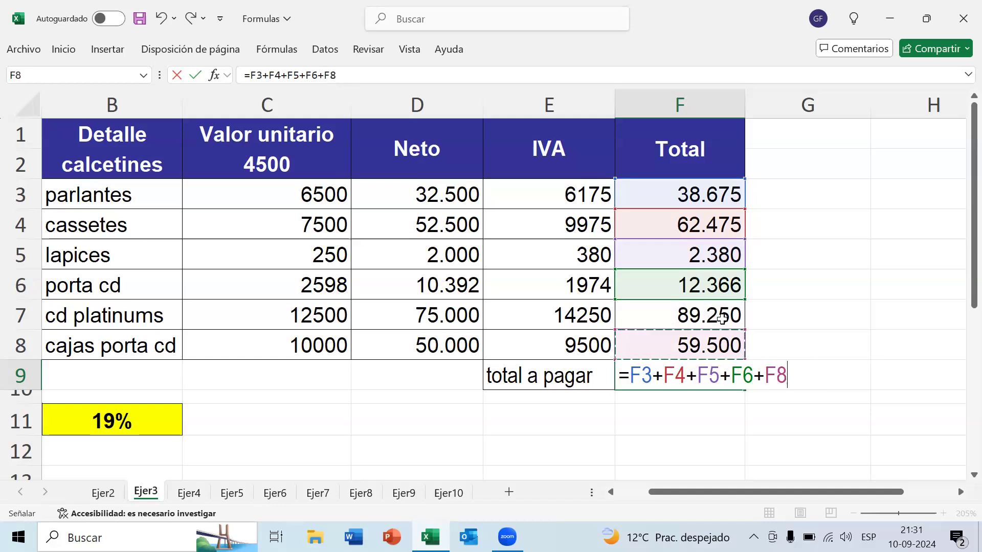
pyautogui.press('Escape')
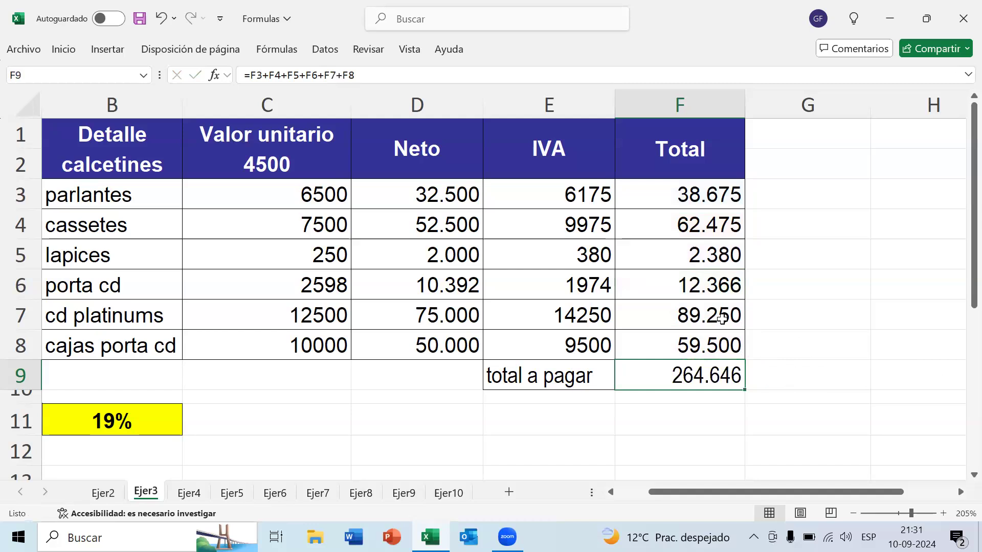
# Replace the total a pagar formula in F9 with the AutoSum formula =SUMA(F3:F8).
pyautogui.press('Delete')
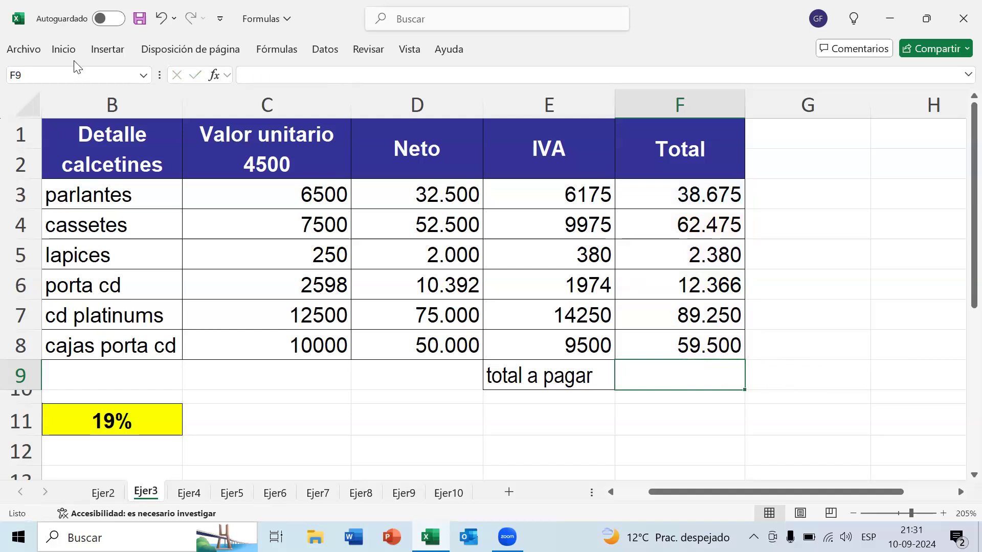
pyautogui.doubleClick(63, 49)
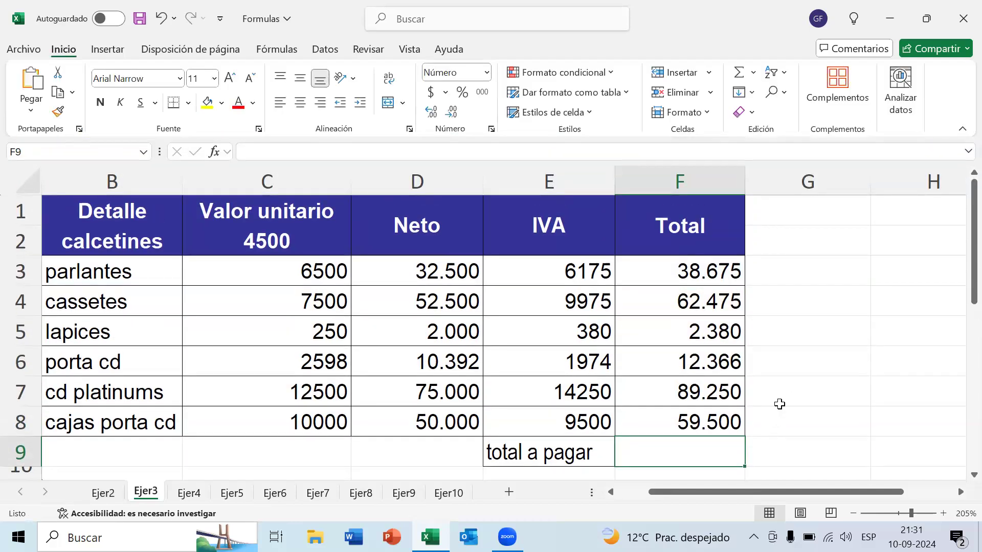
pyautogui.scroll(-1, 779, 401)
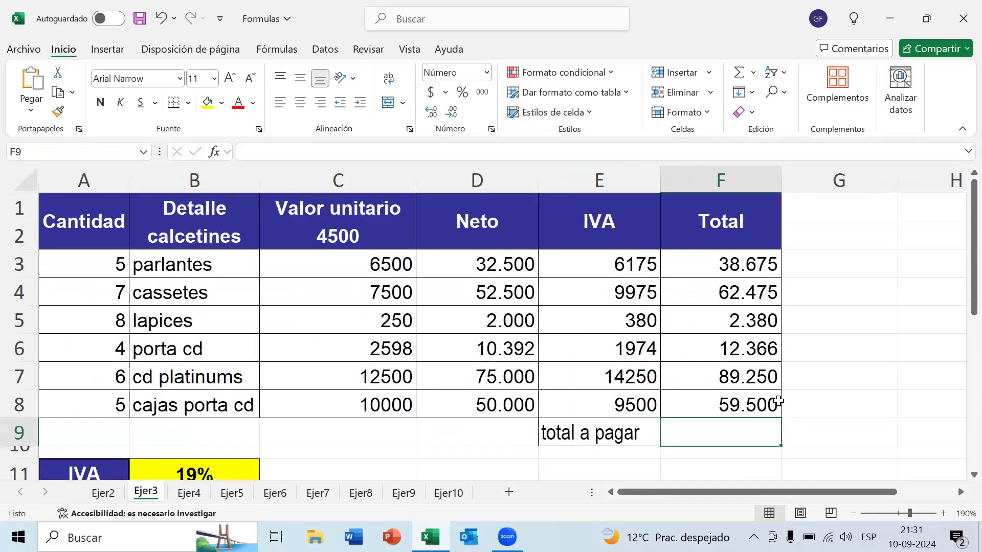
pyautogui.scroll(-1, 962, 479)
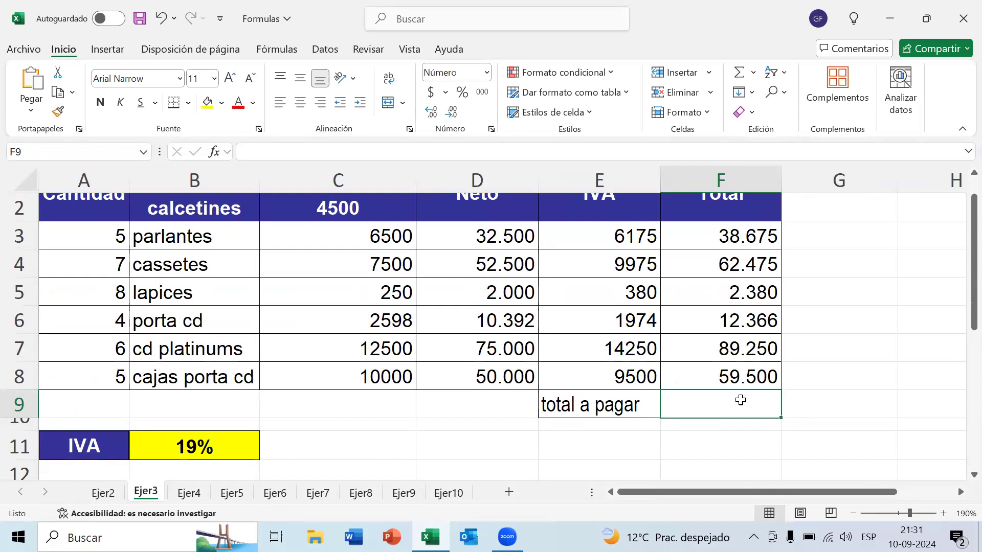
pyautogui.click(822, 401)
pyautogui.click(738, 401)
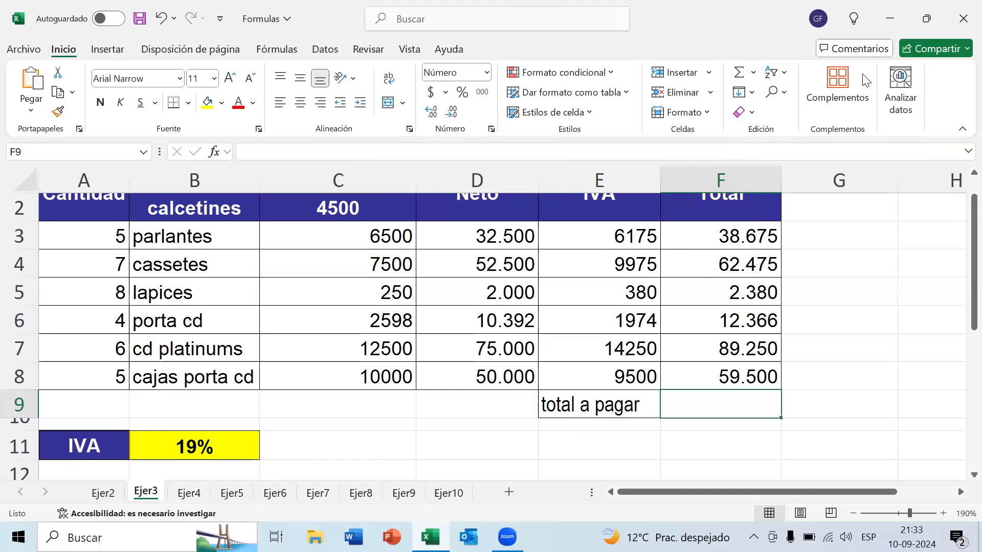
pyautogui.click(738, 73)
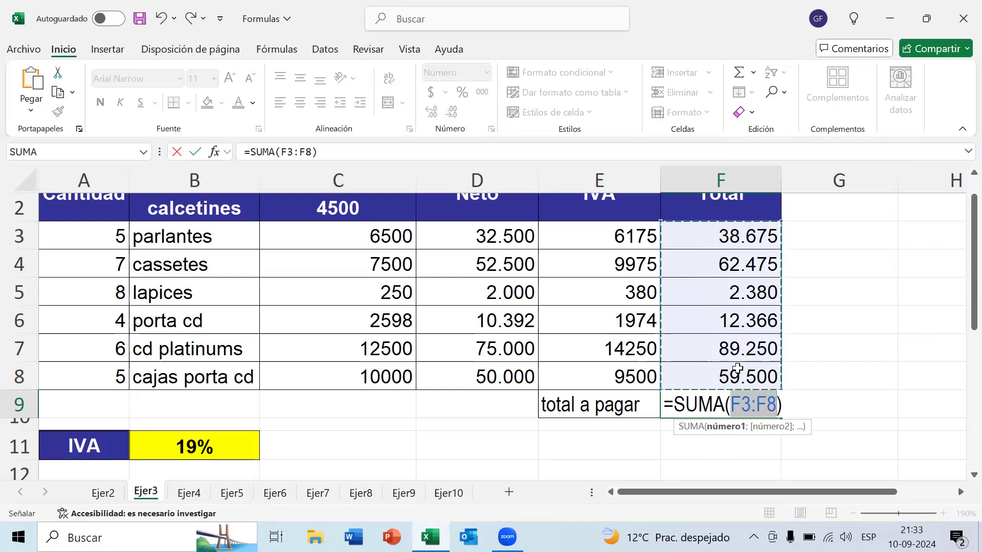
pyautogui.press('Return')
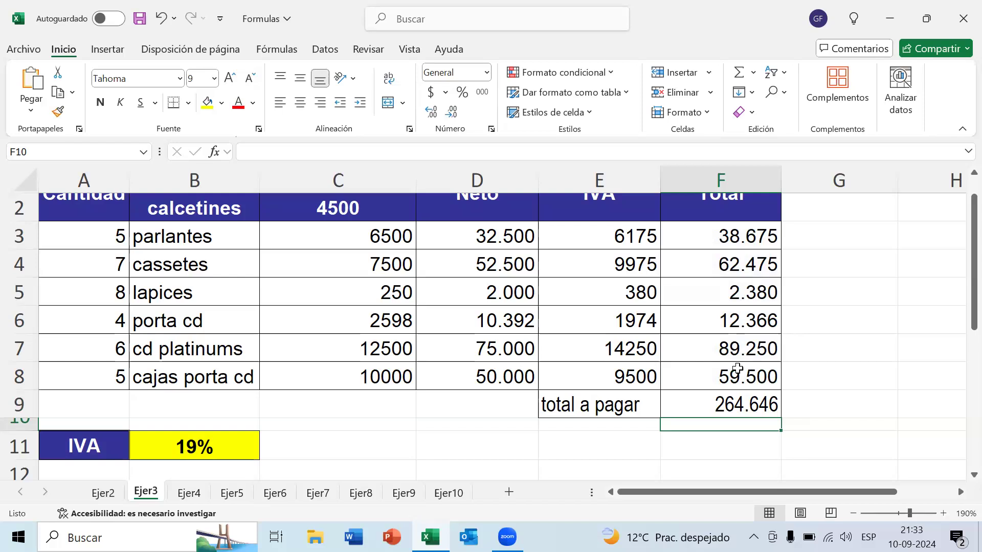
# Examine the function name and cell range of the SUMA formula in the total a pagar cell F9.
pyautogui.click(346, 272)
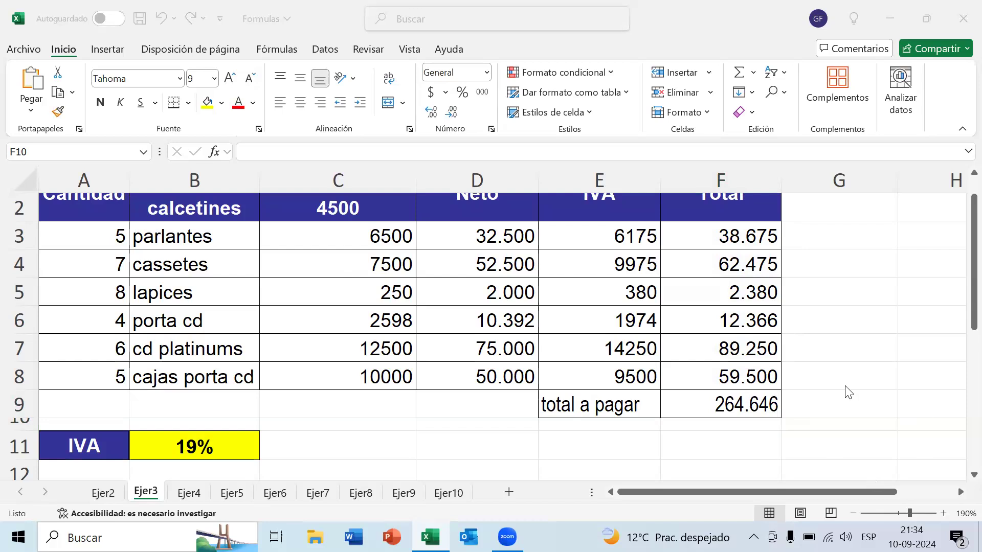
pyautogui.click(846, 368)
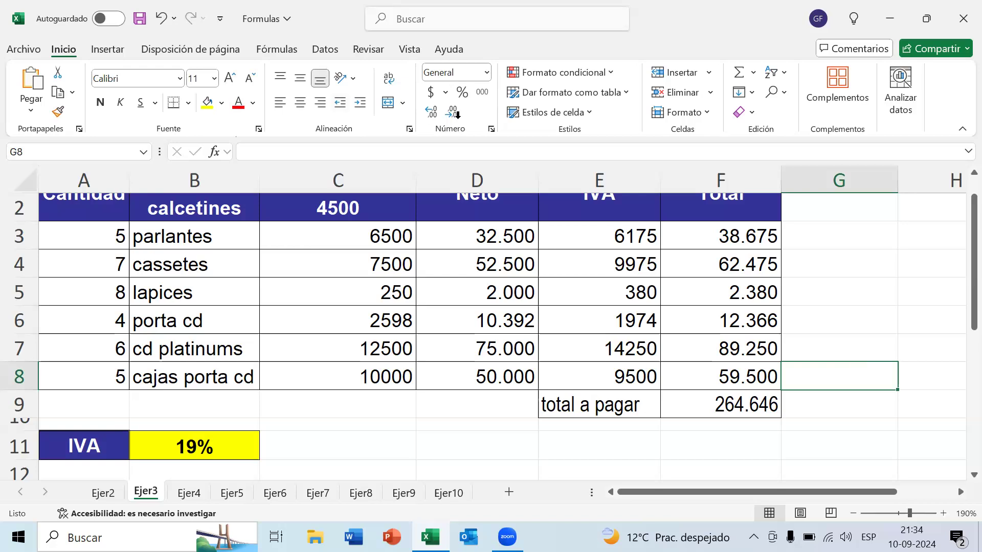
pyautogui.doubleClick(745, 405)
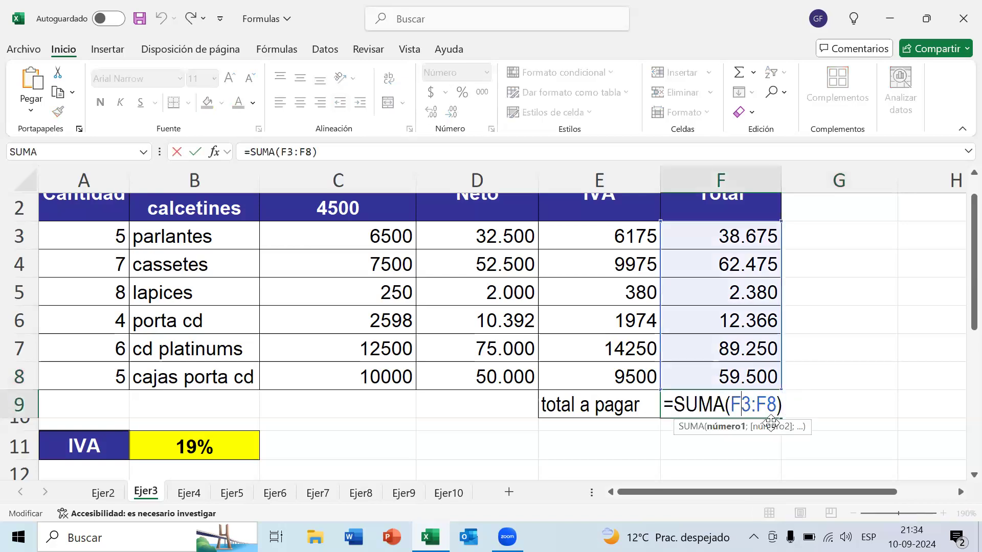
pyautogui.moveTo(671, 405); pyautogui.dragTo(860, 402)
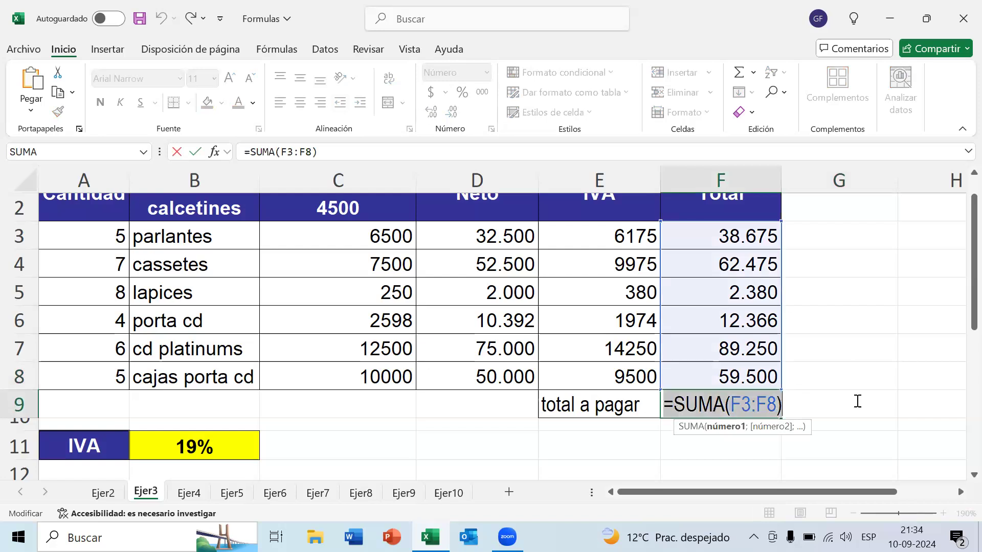
pyautogui.click(702, 407)
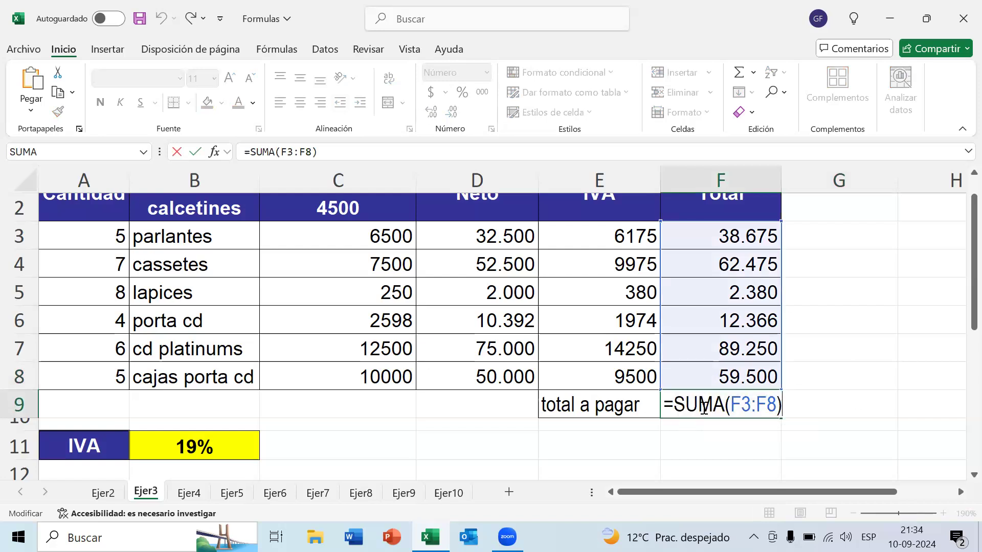
pyautogui.click(775, 413)
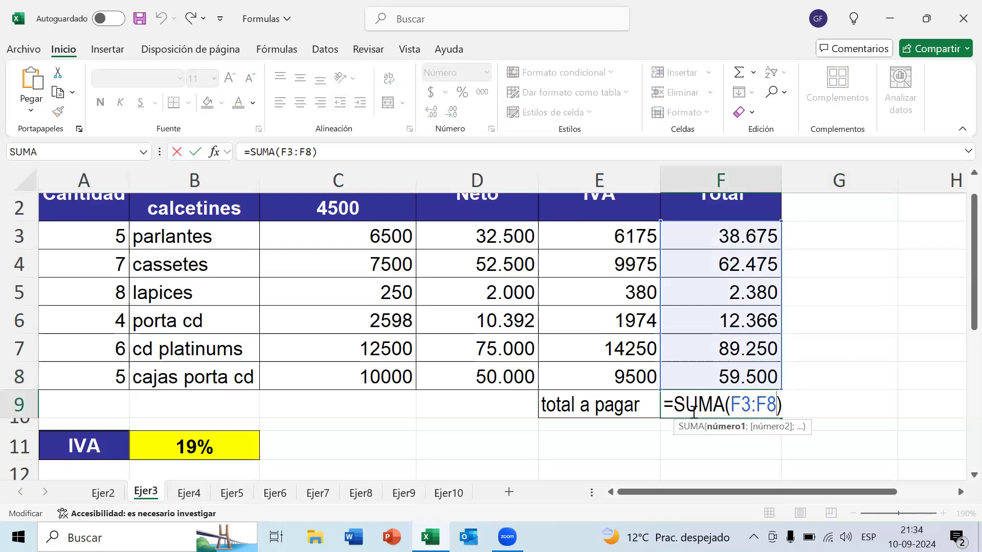
pyautogui.doubleClick(728, 404)
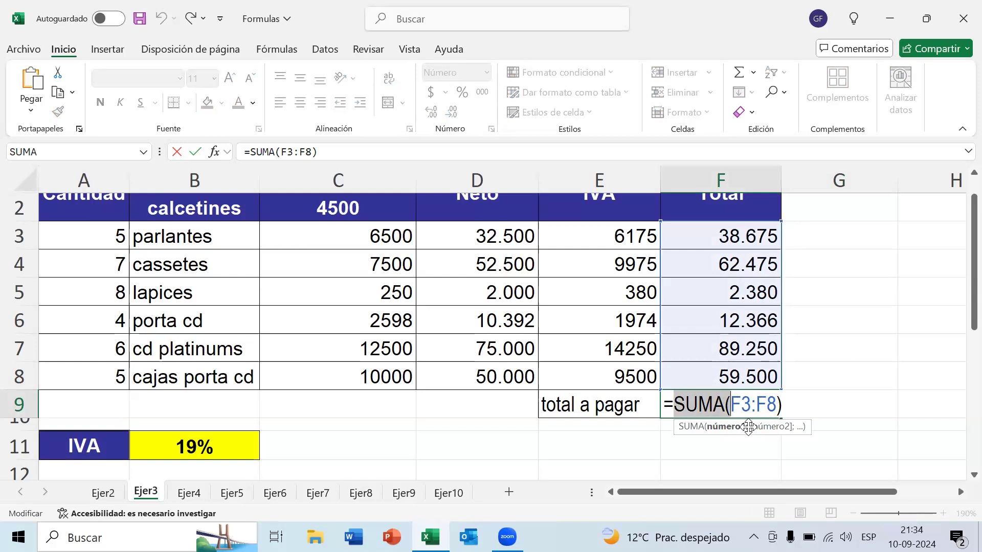
pyautogui.click(802, 401)
pyautogui.press('Return')
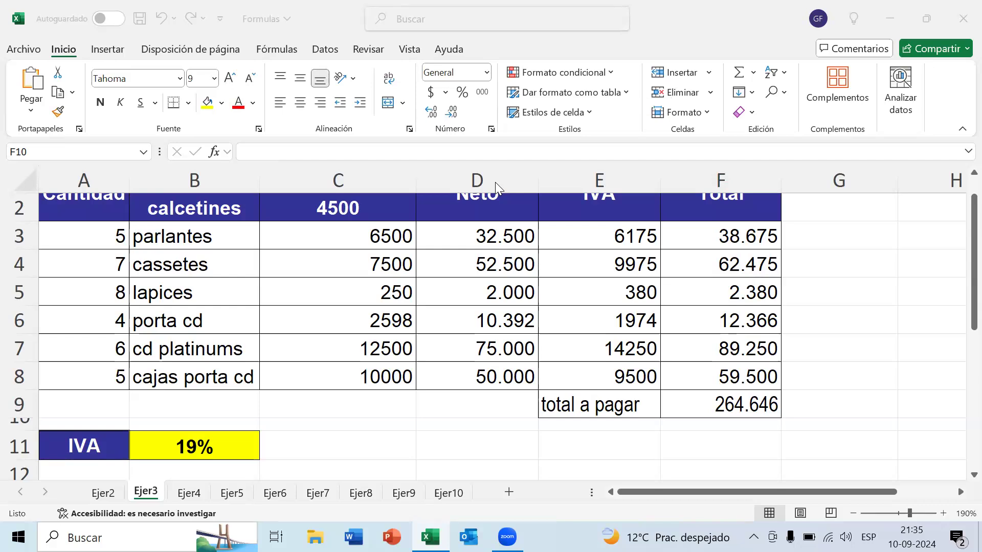
# Save the workbook with the completed Ejer3 exercise.
pyautogui.click(563, 338)
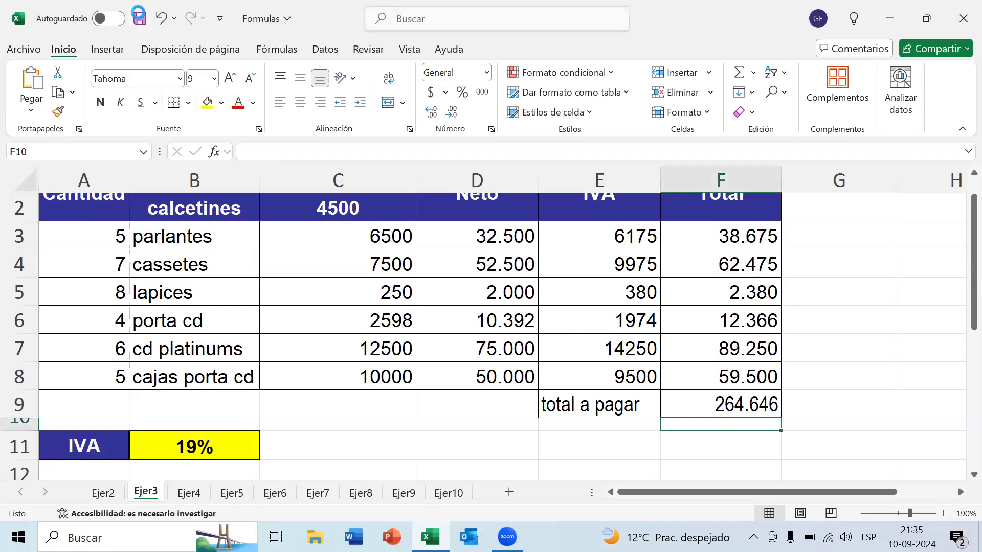
pyautogui.click(140, 19)
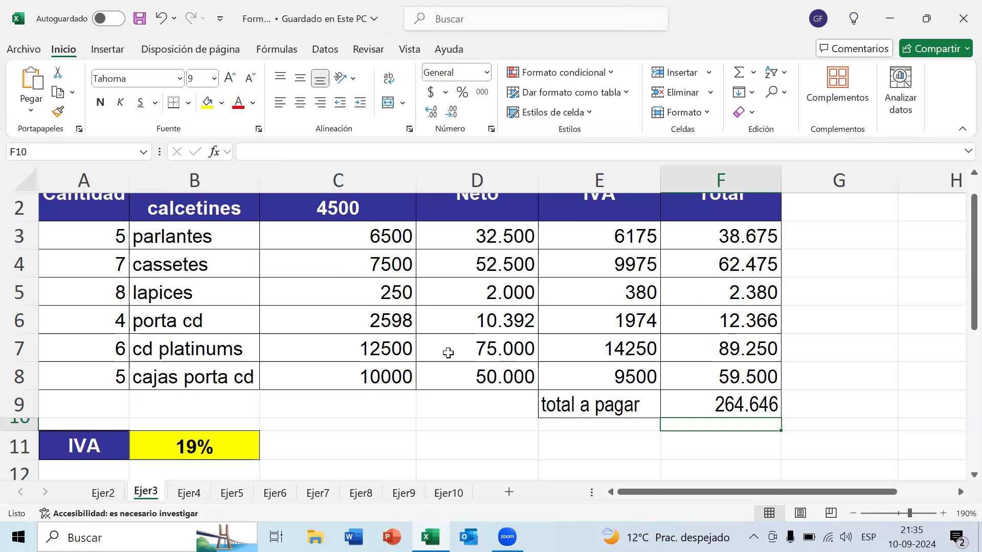
pyautogui.click(511, 361)
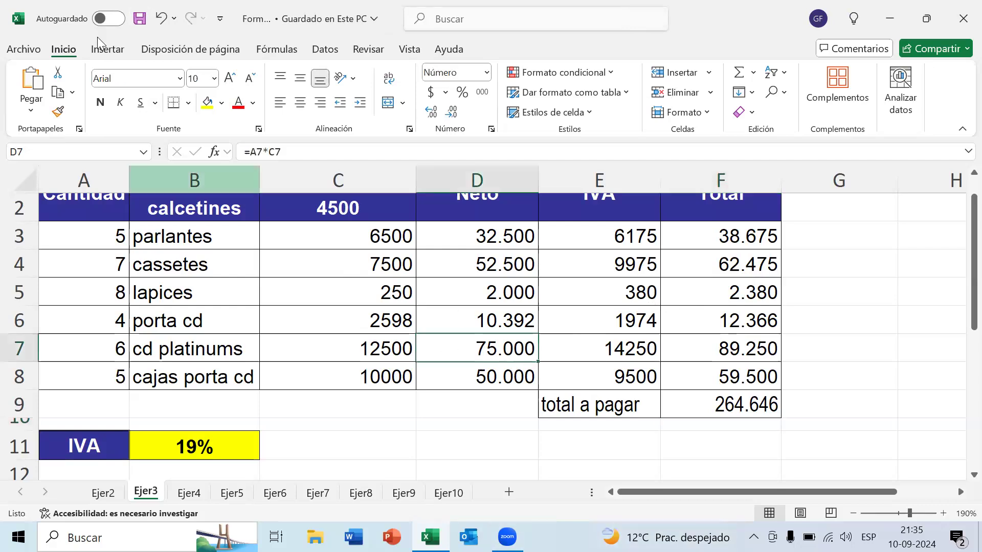
pyautogui.click(140, 18)
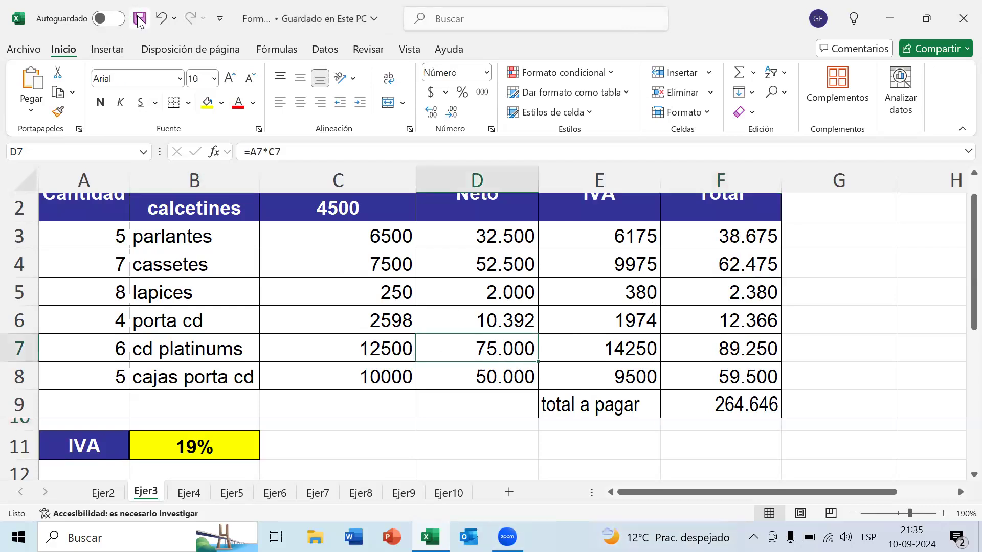
# Look over the Ejer4 sheet, and on the Ejer5 sheet shrink the empty row 10 above the formula descriptions.
pyautogui.click(189, 493)
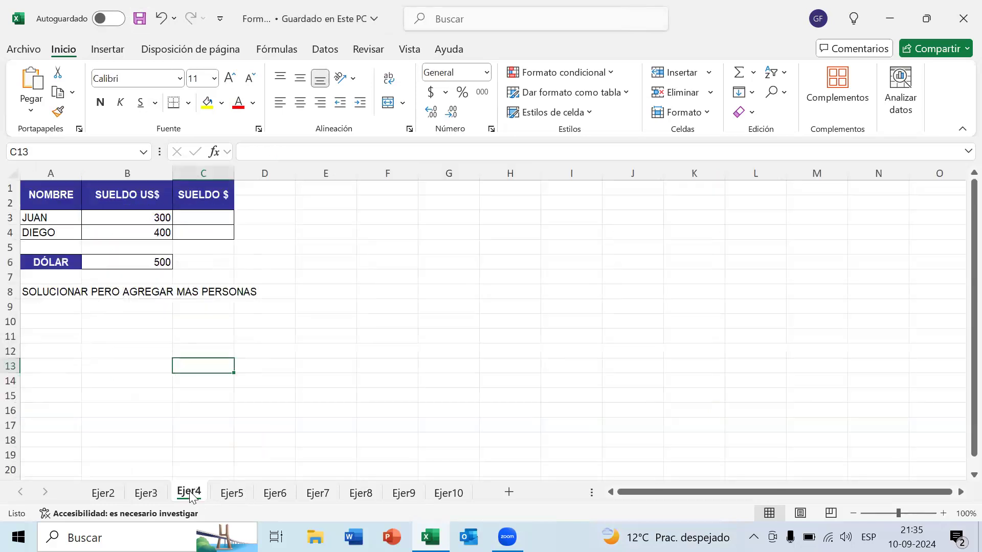
pyautogui.click(233, 494)
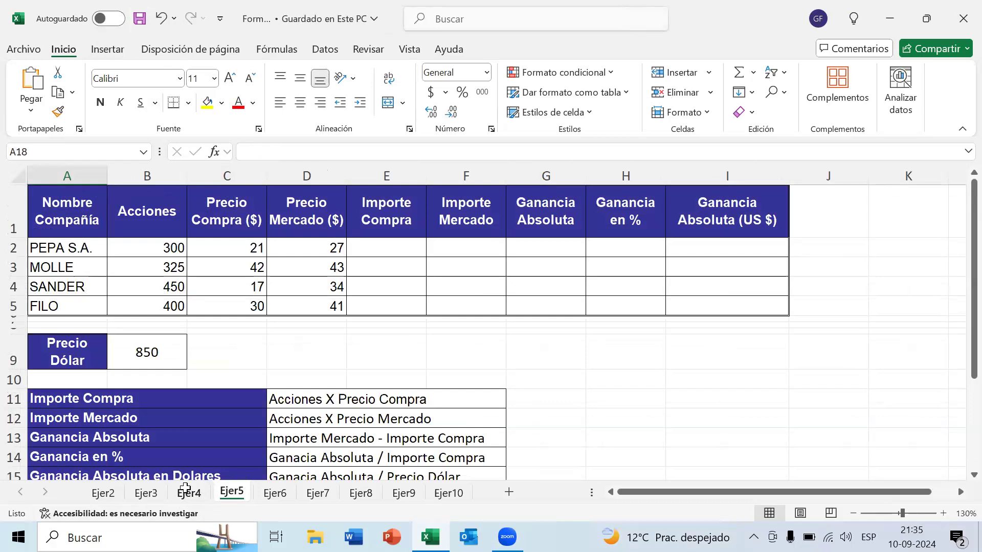
pyautogui.click(187, 493)
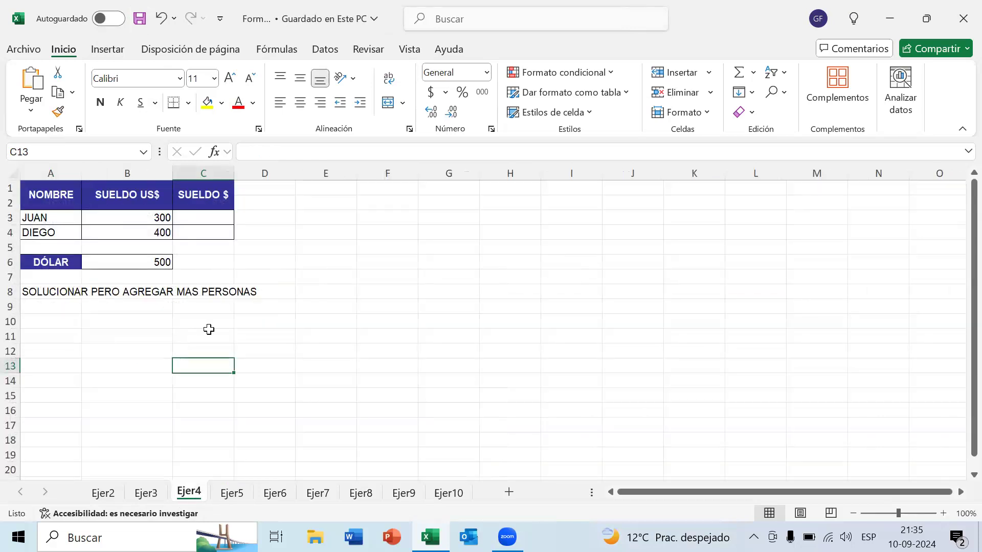
pyautogui.click(246, 492)
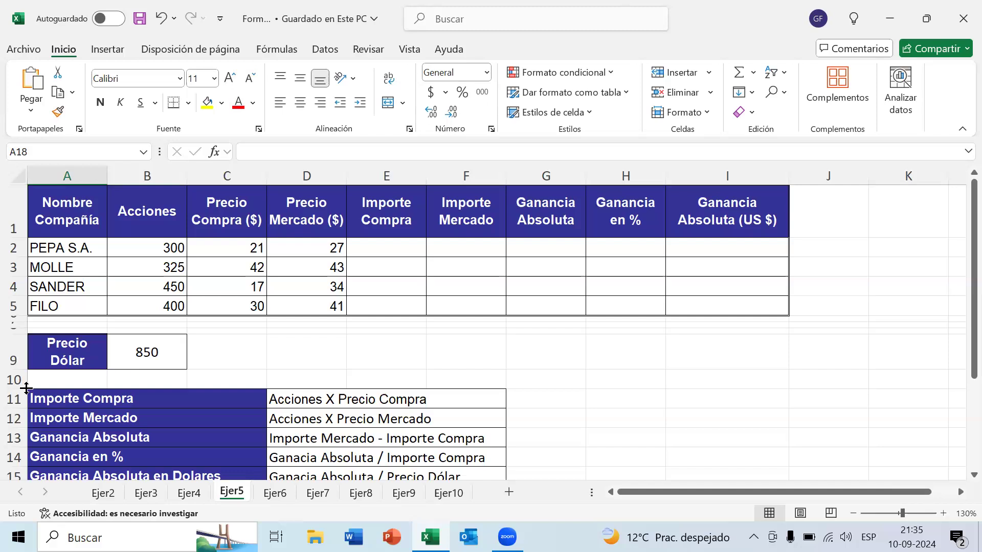
pyautogui.moveTo(22, 389); pyautogui.dragTo(27, 376)
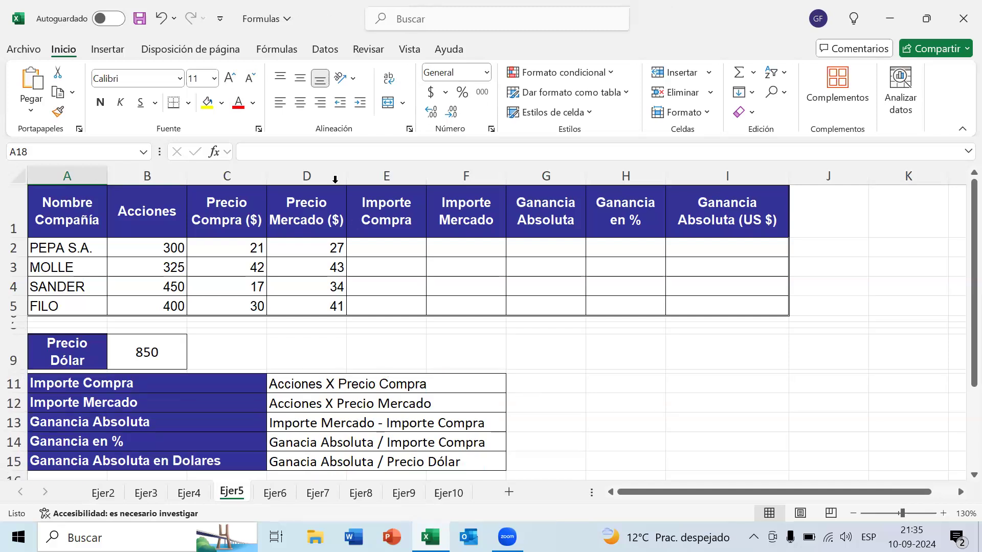
# Examine the empty Importe Compra, Importe Mercado, Ganancia Absoluta and Ganancia Absoluta (US $) columns on Ejer5.
pyautogui.click(384, 174)
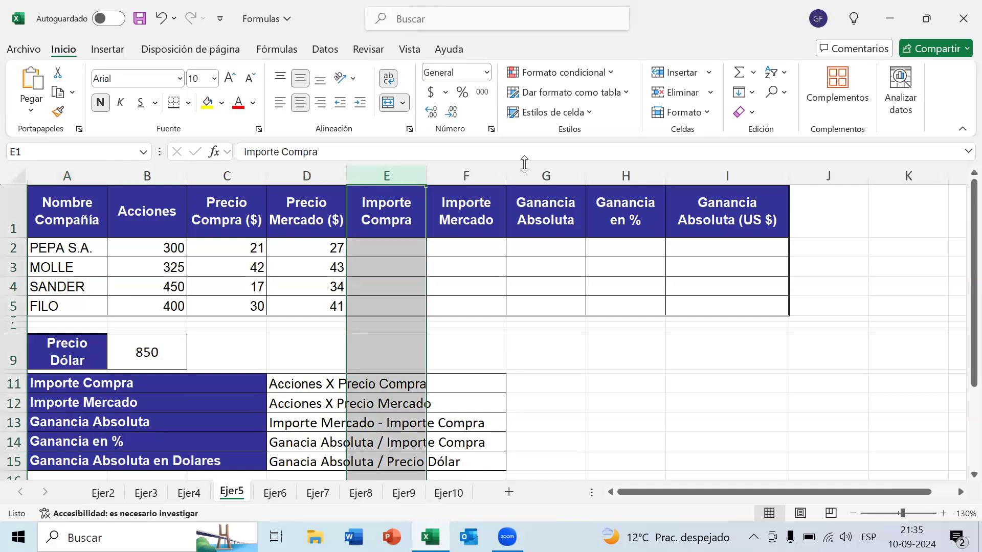
pyautogui.click(471, 174)
pyautogui.click(548, 174)
pyautogui.click(711, 172)
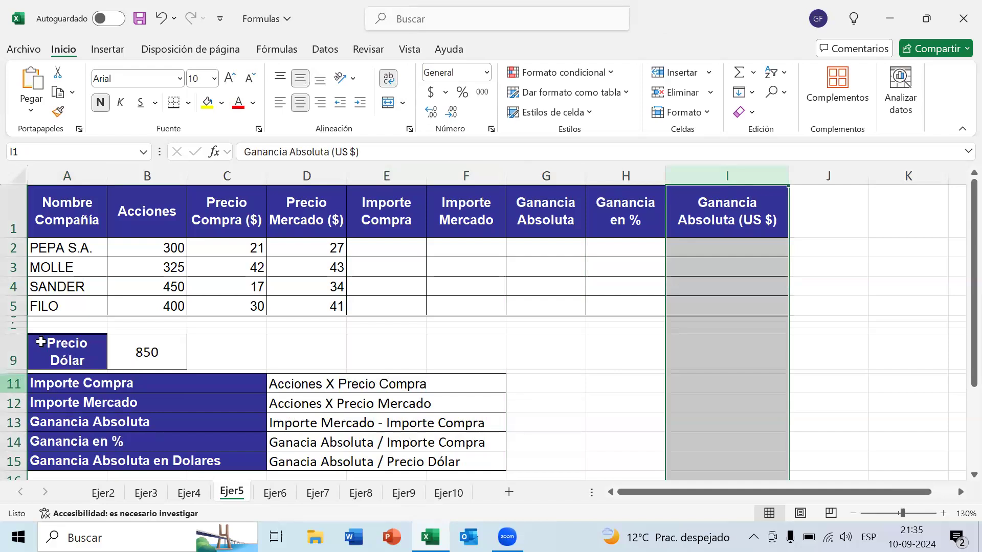
# Examine the company names, Acciones, Precio Compra and Precio Mercado data in rows 2 to 5 on Ejer5.
pyautogui.moveTo(698, 231); pyautogui.dragTo(731, 302)
pyautogui.click(721, 404)
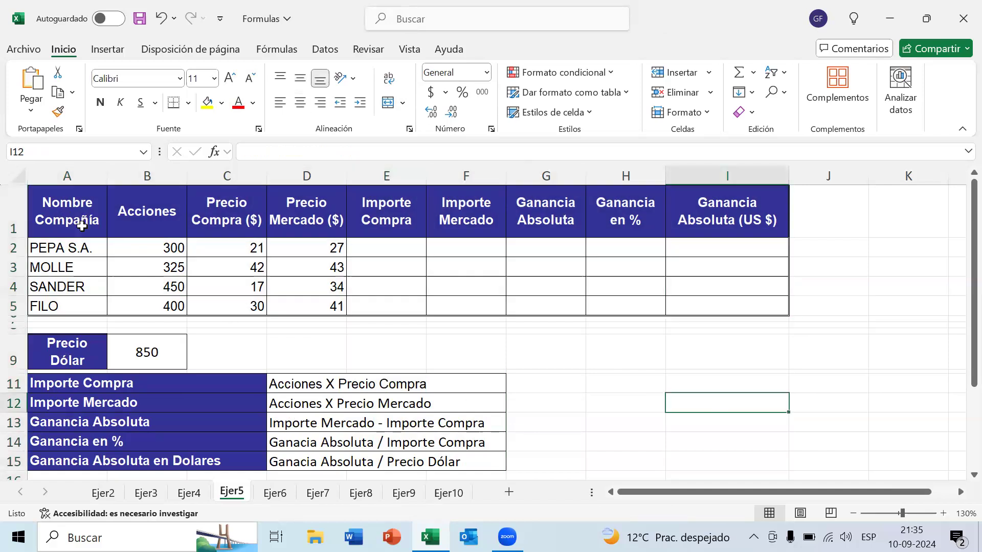
pyautogui.moveTo(85, 245); pyautogui.dragTo(116, 304)
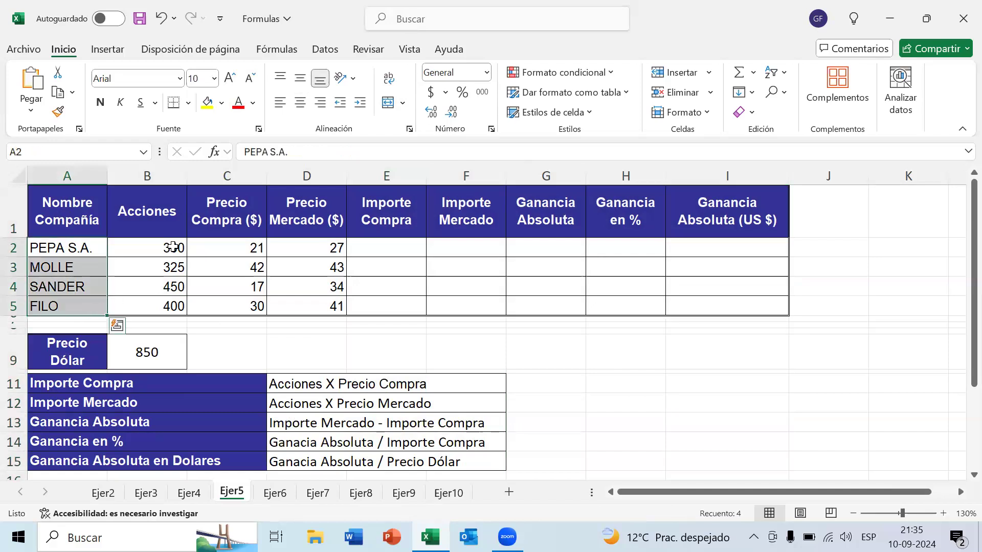
pyautogui.moveTo(172, 247); pyautogui.dragTo(179, 305)
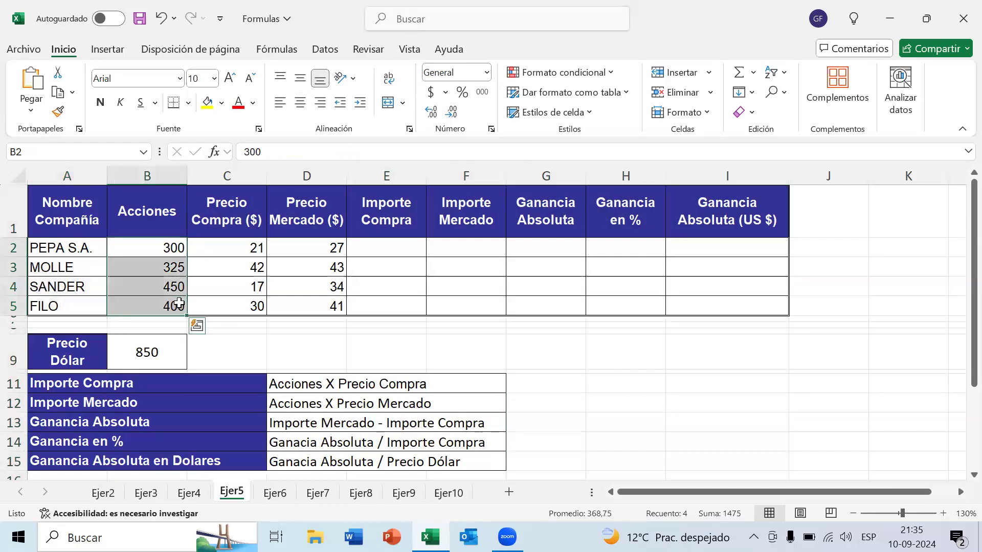
pyautogui.moveTo(244, 247); pyautogui.dragTo(244, 306)
pyautogui.moveTo(316, 242); pyautogui.dragTo(317, 305)
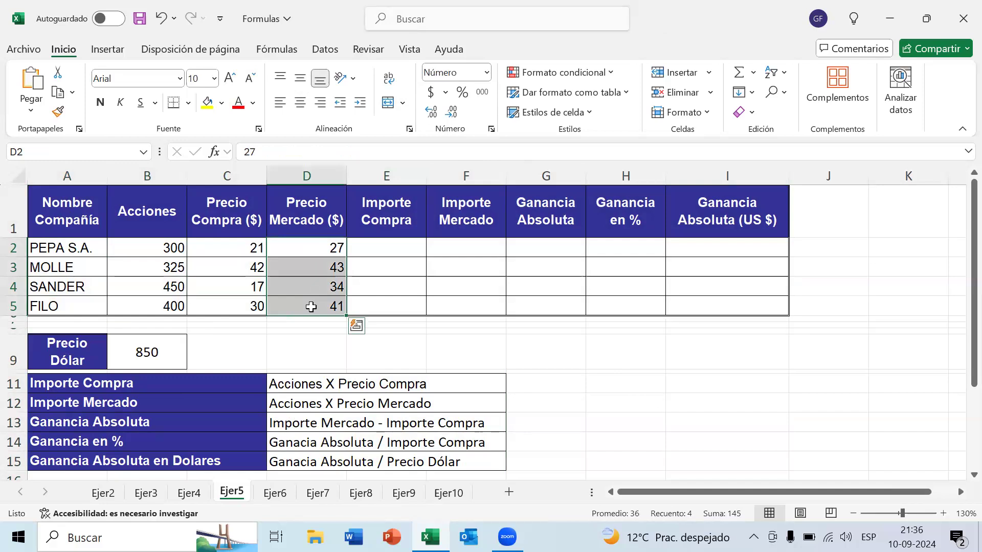
# Examine the five empty columns from Importe Compra to Ganancia Absoluta (US $) and their formula descriptions in rows 11 to 15.
pyautogui.click(400, 175)
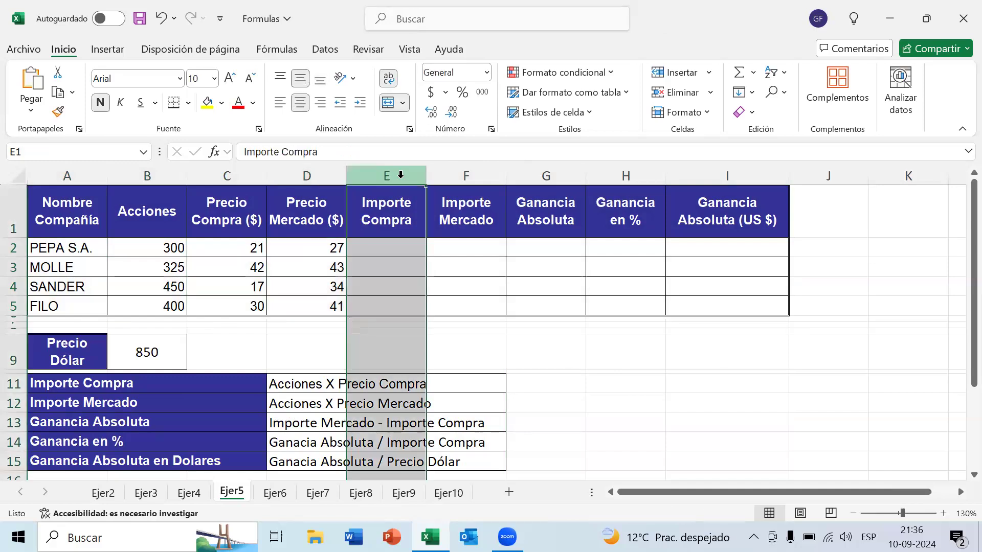
pyautogui.click(463, 176)
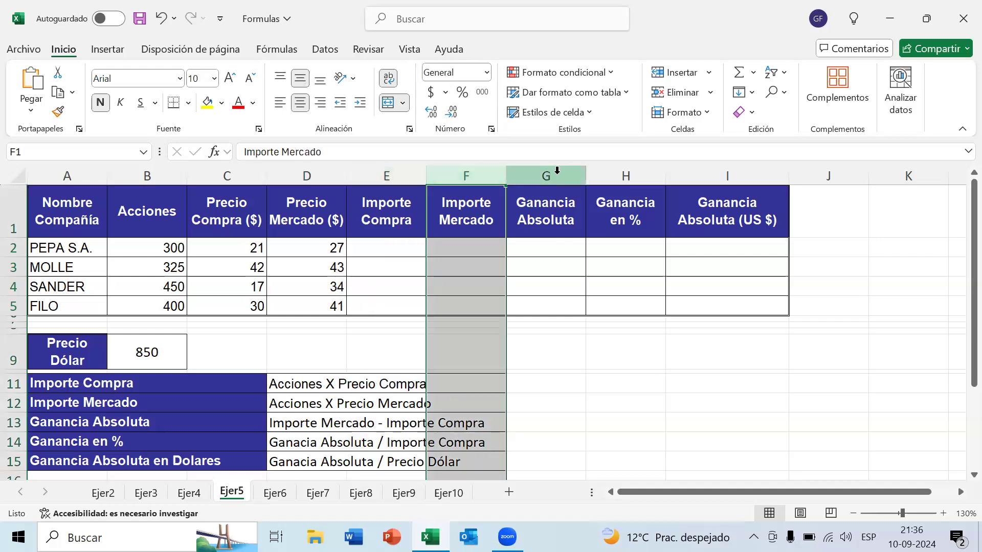
pyautogui.click(558, 170)
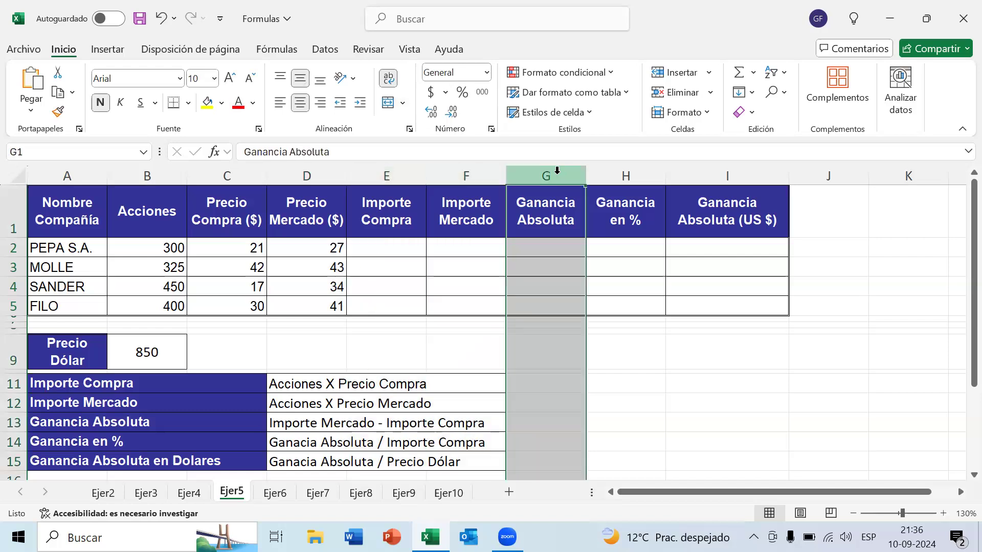
pyautogui.click(641, 176)
pyautogui.click(728, 175)
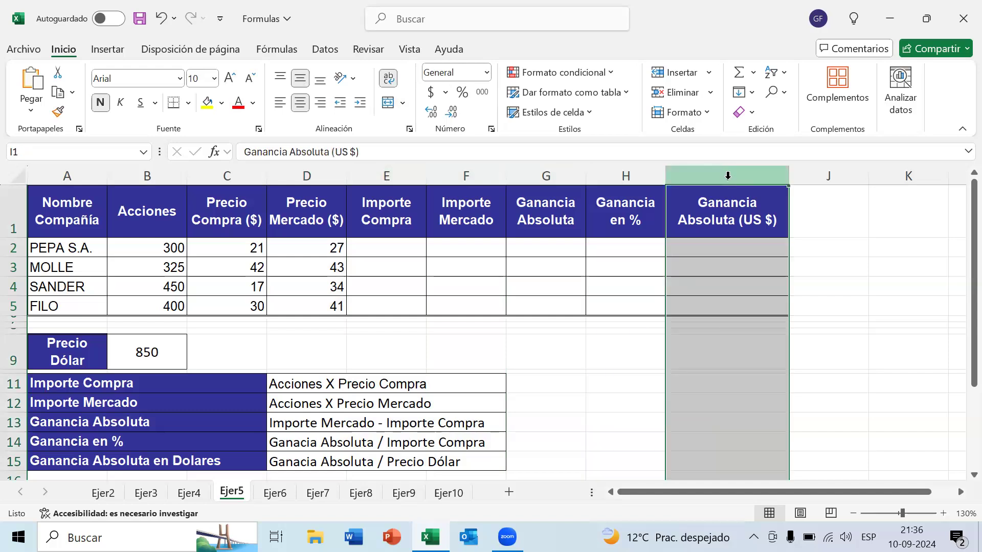
pyautogui.click(551, 365)
pyautogui.moveTo(11, 383); pyautogui.dragTo(16, 461)
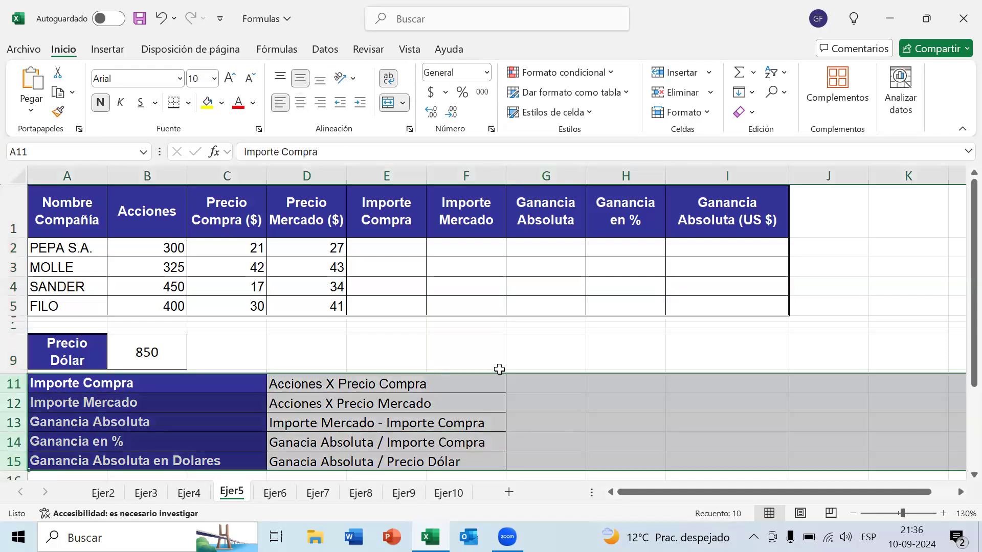
pyautogui.click(293, 384)
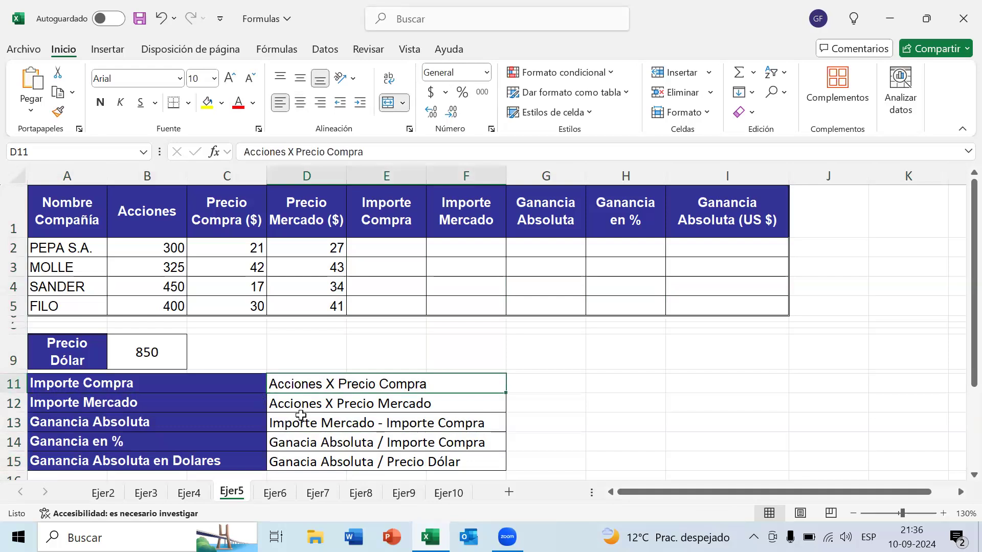
# Collapse the ribbon and check PEPA S.A.'s Acciones and Precio Compra cells against the Importe Compra description.
pyautogui.doubleClick(61, 51)
pyautogui.scroll(3, 355, 308)
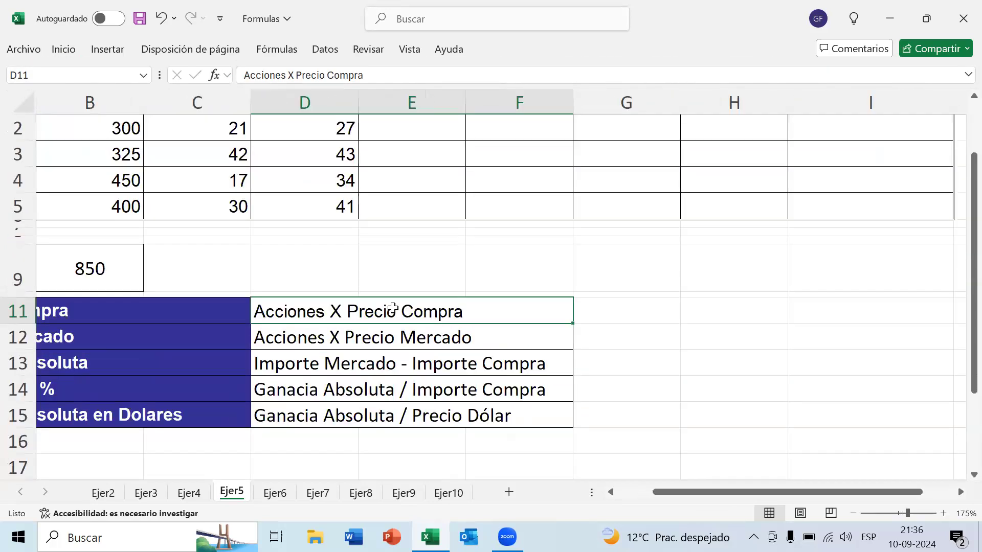
pyautogui.click(430, 197)
pyautogui.moveTo(698, 497); pyautogui.dragTo(661, 498)
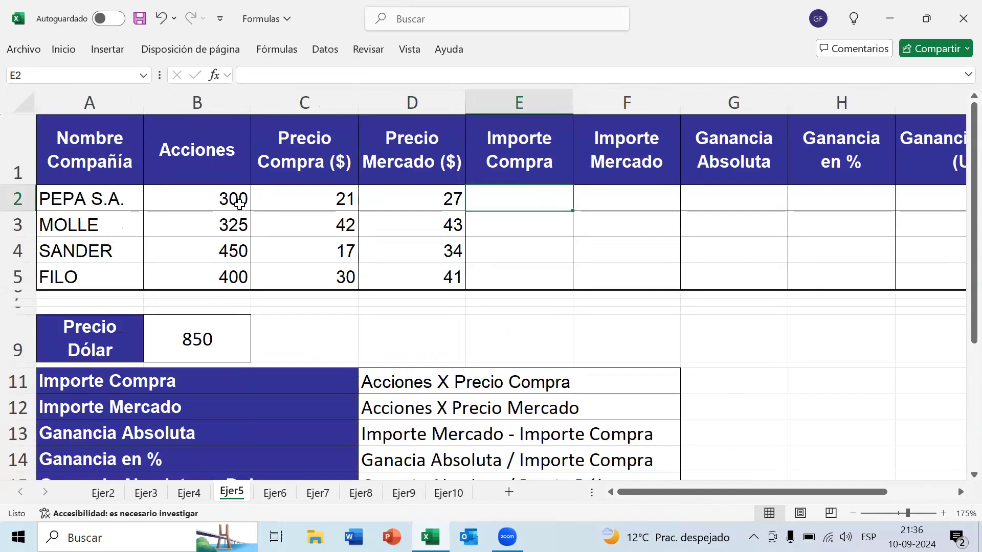
pyautogui.click(214, 197)
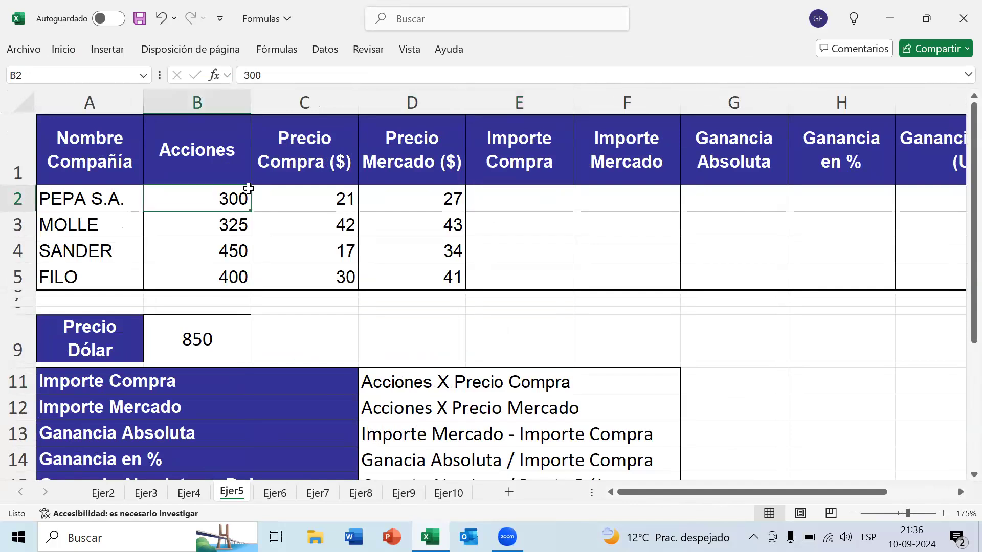
pyautogui.click(325, 193)
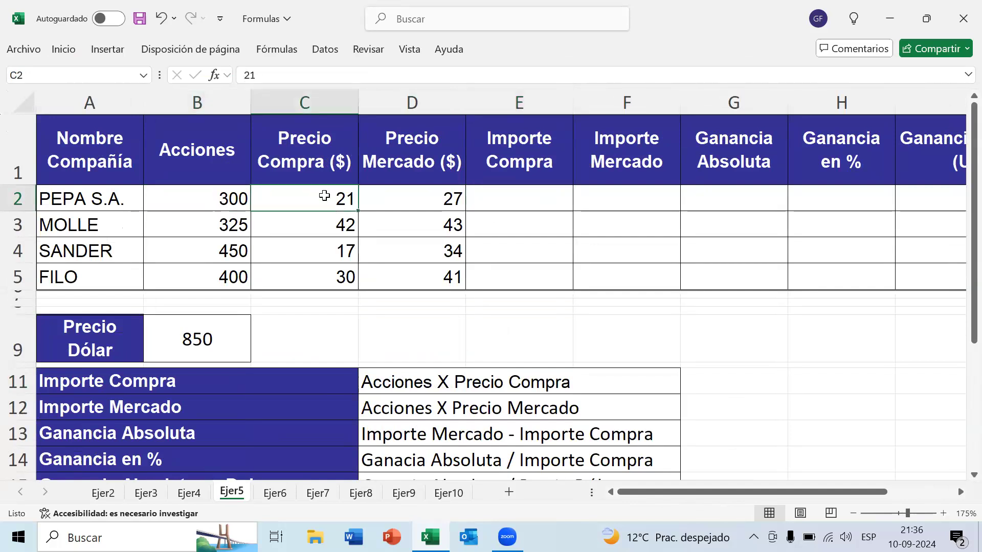
pyautogui.click(553, 195)
pyautogui.scroll(2, 579, 290)
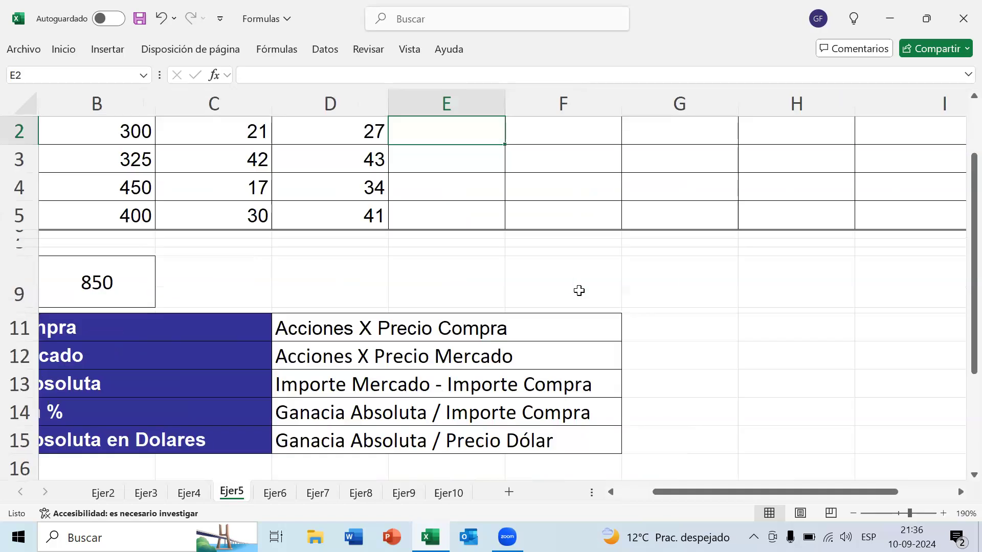
pyautogui.scroll(1, 580, 299)
pyautogui.hscroll(-1, 685, 499)
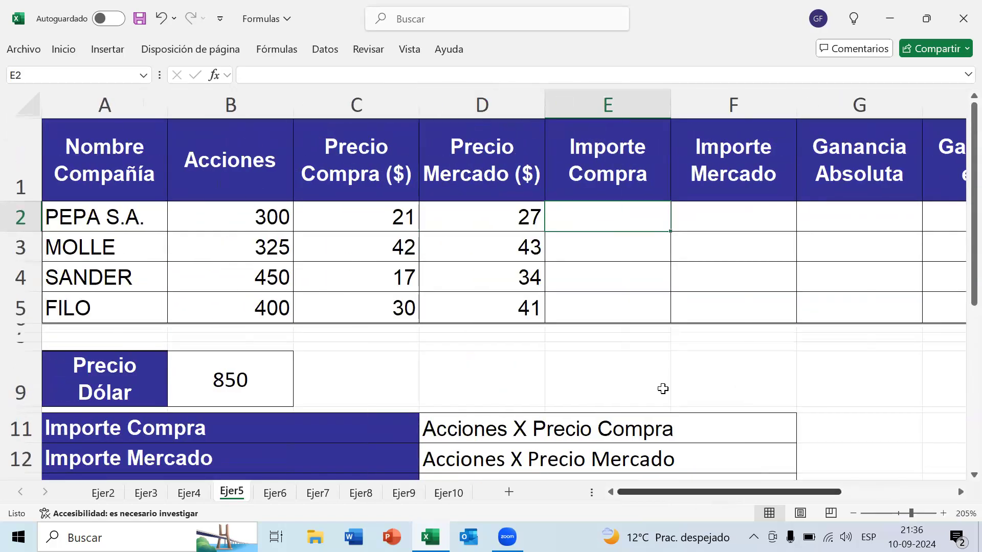
# Calculate the Importe Compra for PEPA S.A. in E2 with the formula =B2*C2.
pyautogui.write('=')
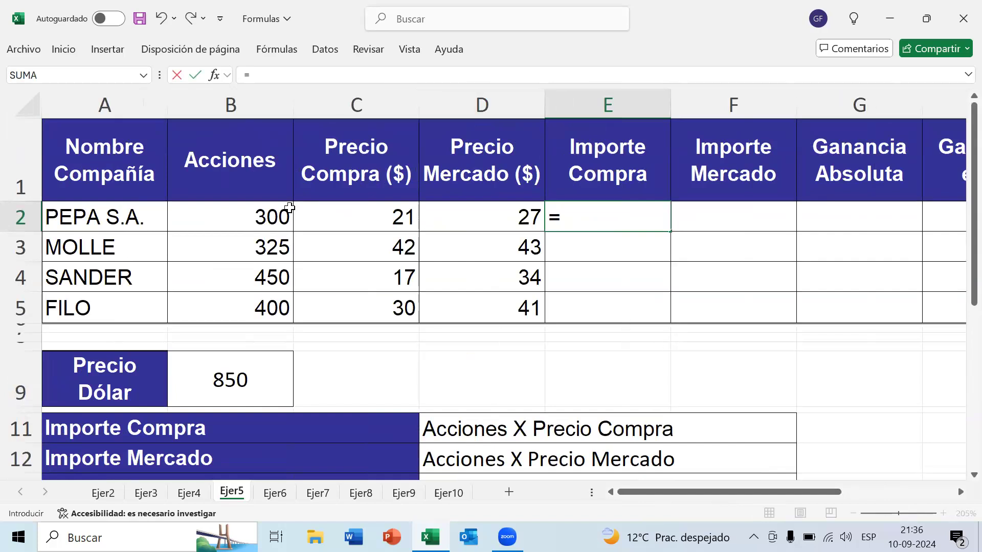
pyautogui.click(251, 215)
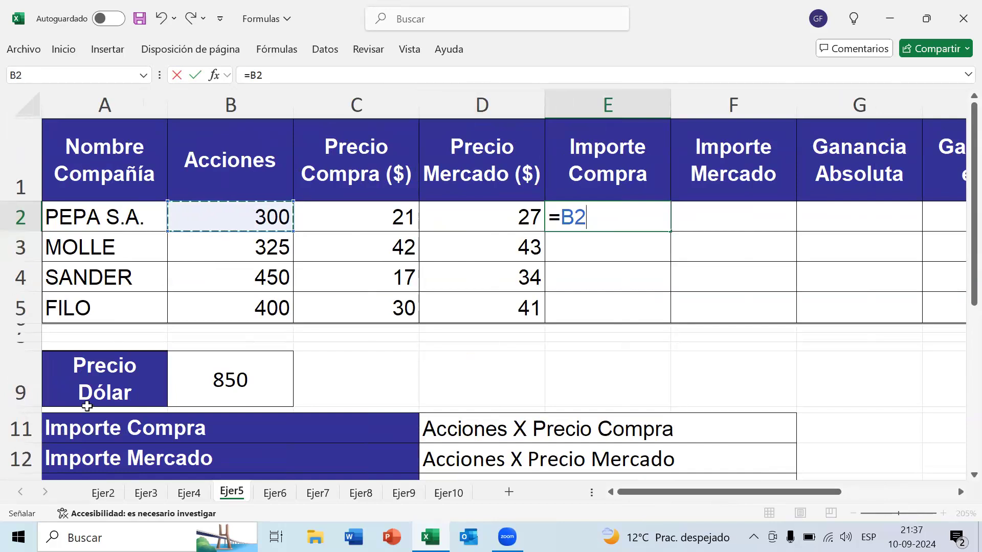
pyautogui.write('*')
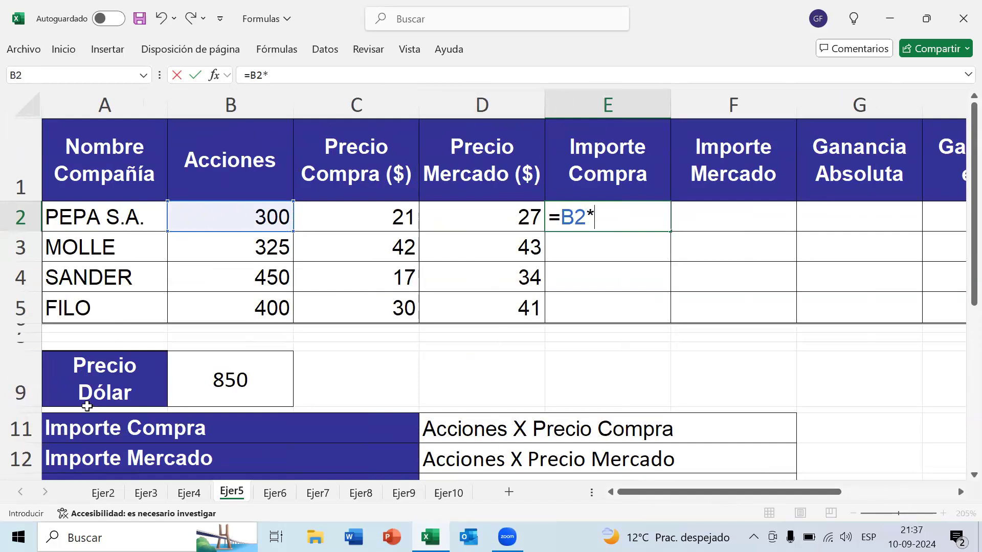
pyautogui.click(365, 217)
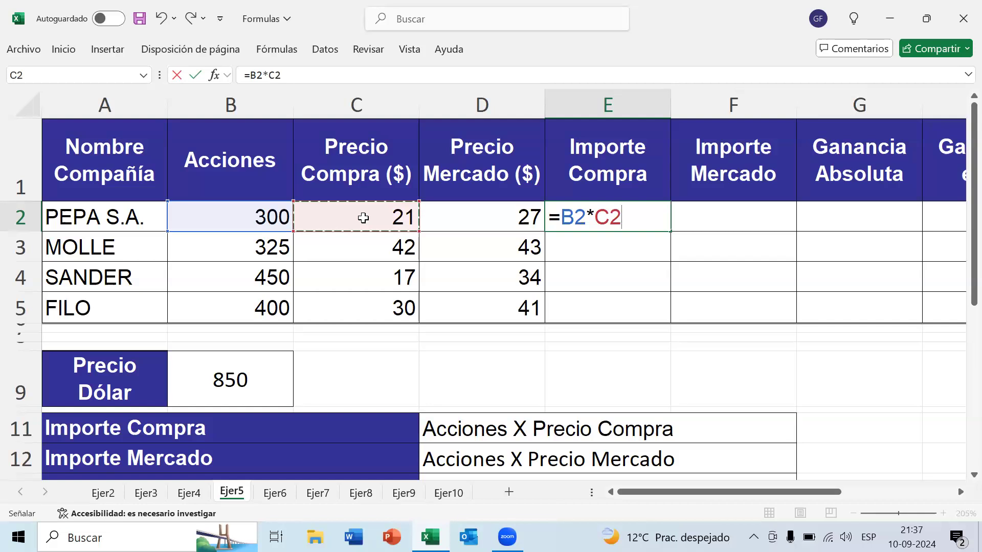
pyautogui.press('Return')
pyautogui.press('Up')
pyautogui.press('Down')
pyautogui.press('Up')
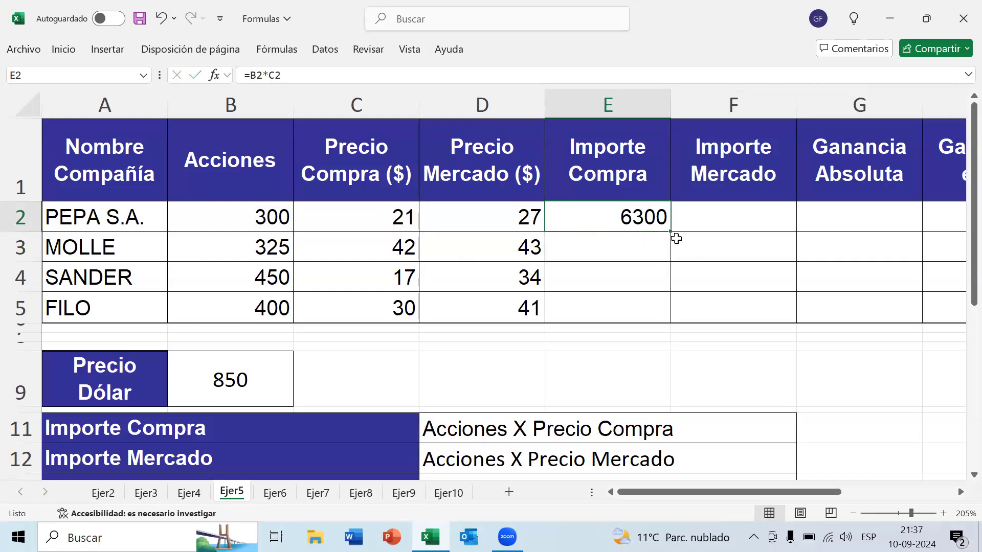
# Copy the Importe Compra formula from E2 down to E5 for the remaining companies.
pyautogui.moveTo(670, 231); pyautogui.dragTo(678, 322)
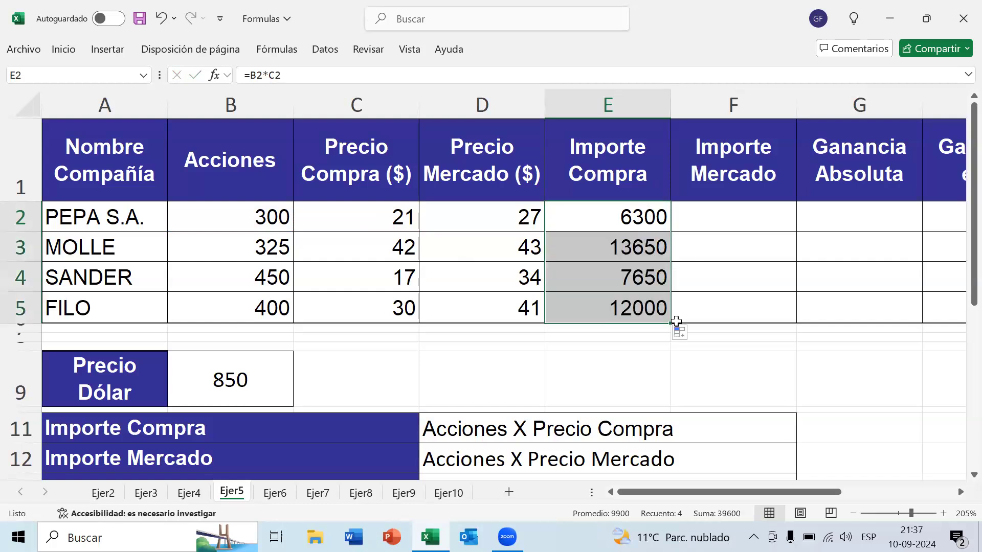
pyautogui.hotkey('ctrl', 'z')
pyautogui.moveTo(651, 219); pyautogui.dragTo(651, 294)
pyautogui.press('F2')
pyautogui.hotkey('ctrl', 'Return')
# Check the row references of the Importe Compra formulas in E2 through E5.
pyautogui.click(645, 210)
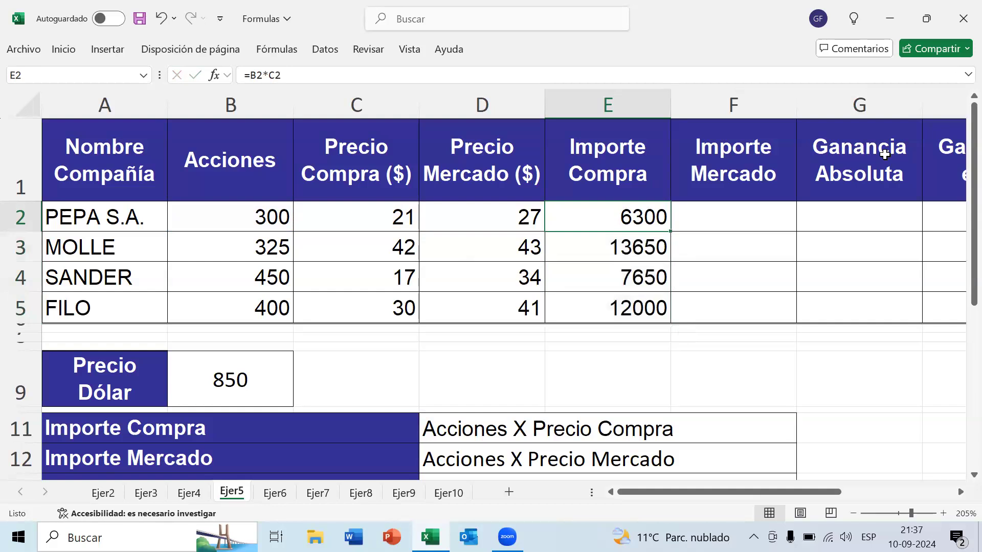
pyautogui.press('Down')
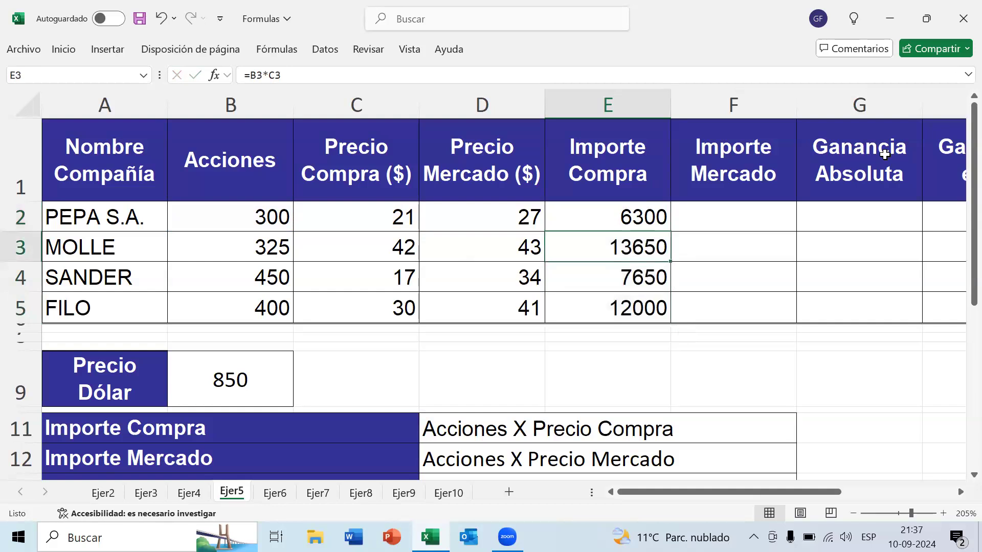
pyautogui.press('Down')
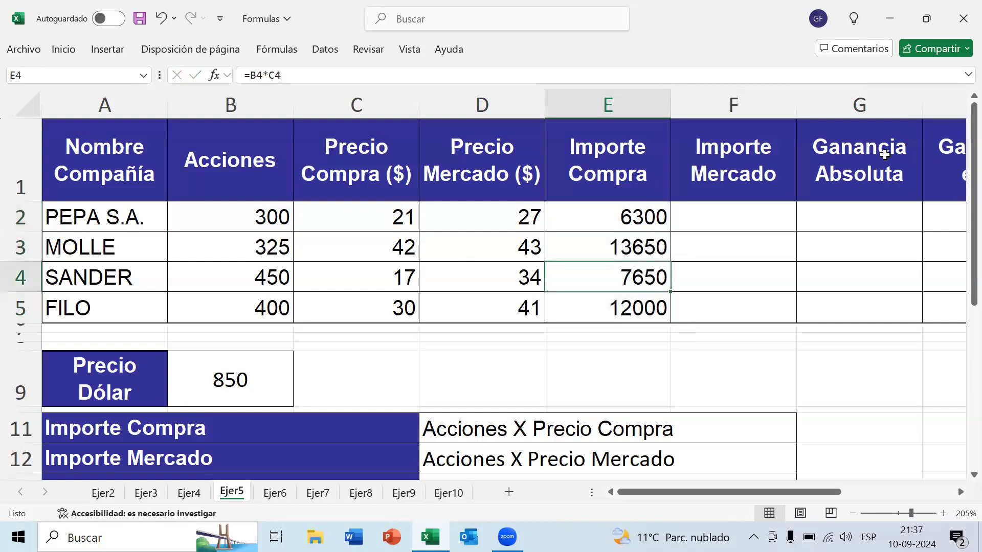
pyautogui.press('Down')
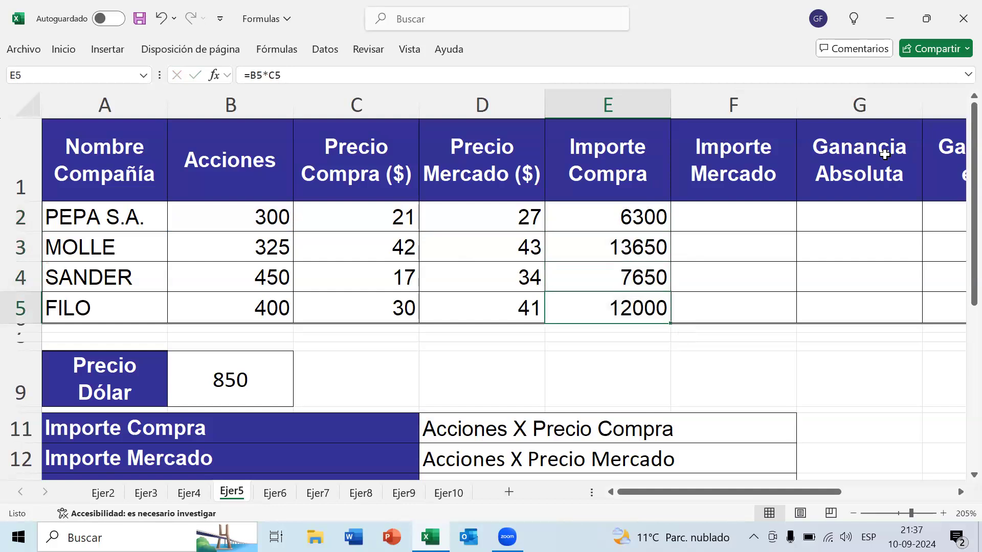
# Highlight the Importe Compra description in D11 with a yellow fill and save the workbook.
pyautogui.click(494, 430)
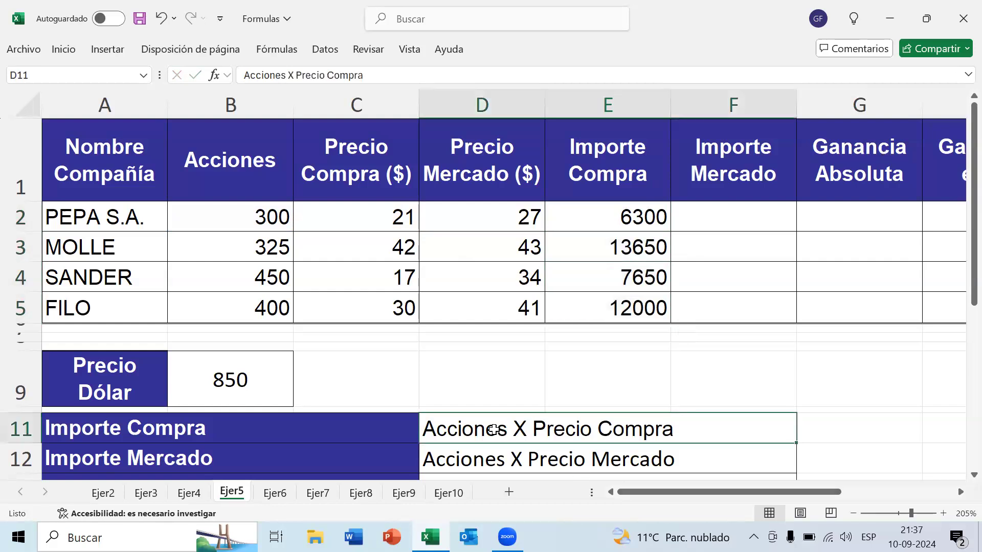
pyautogui.click(65, 50)
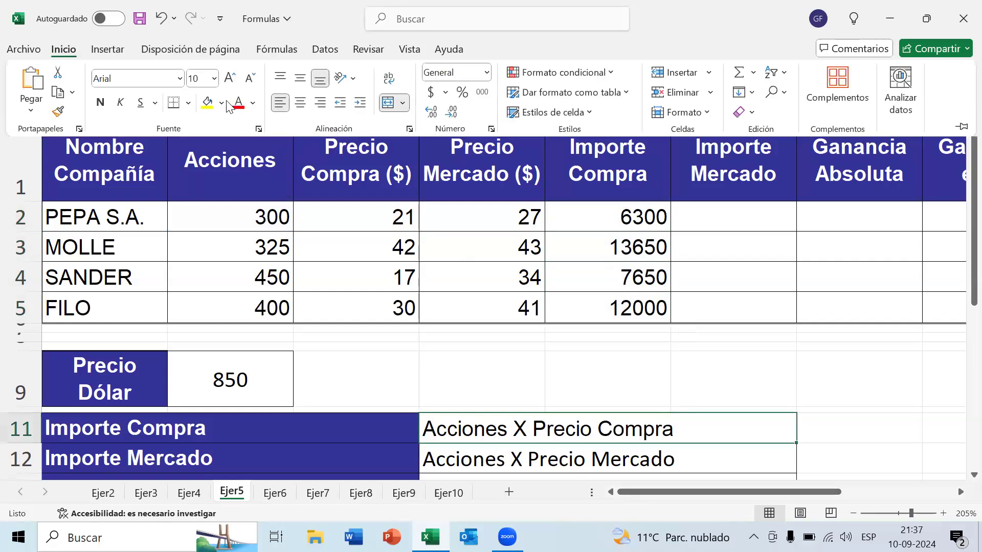
pyautogui.click(207, 102)
pyautogui.click(511, 435)
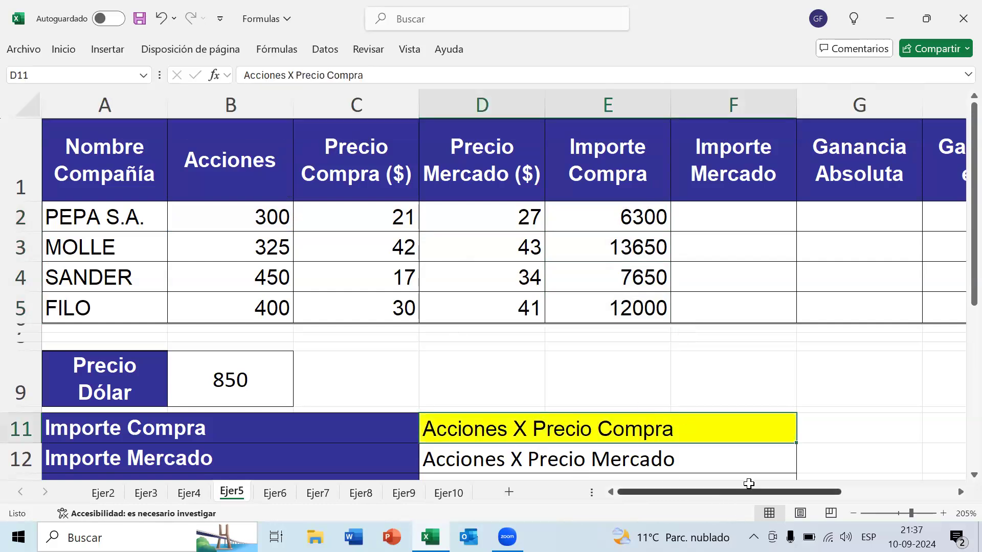
pyautogui.scroll(-2, 638, 435)
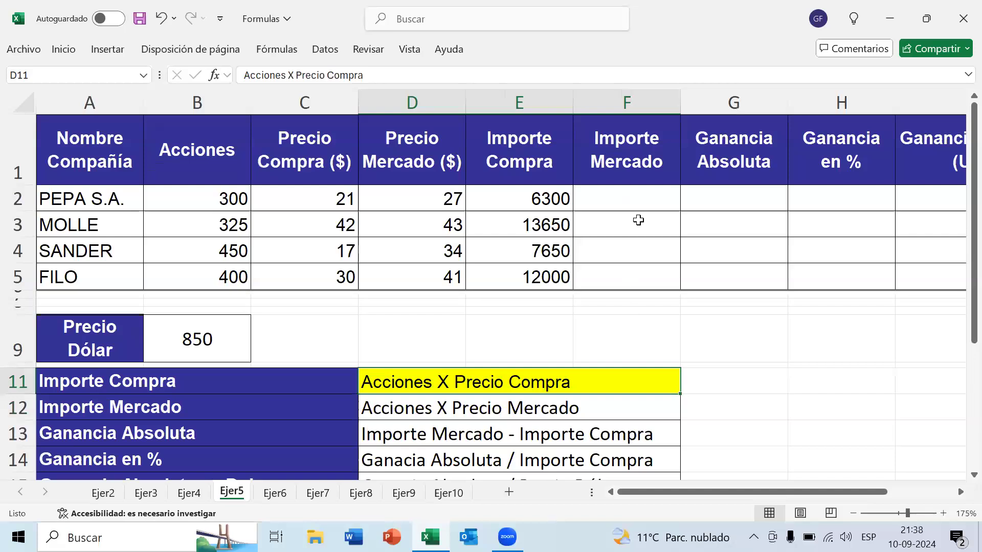
pyautogui.click(649, 201)
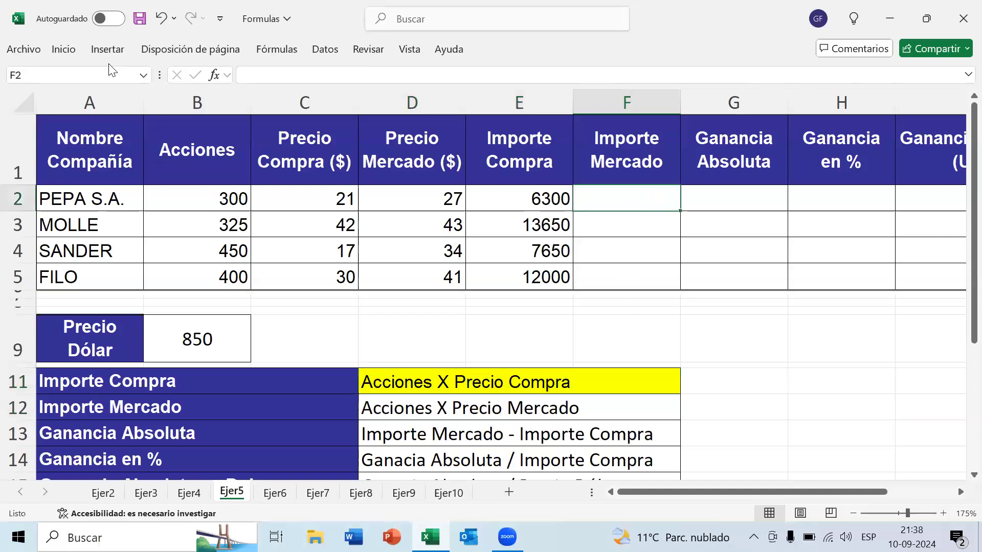
pyautogui.click(140, 19)
# Calculate the Importe Mercado for PEPA S.A. in F2 with the formula =B2*D2.
pyautogui.click(629, 97)
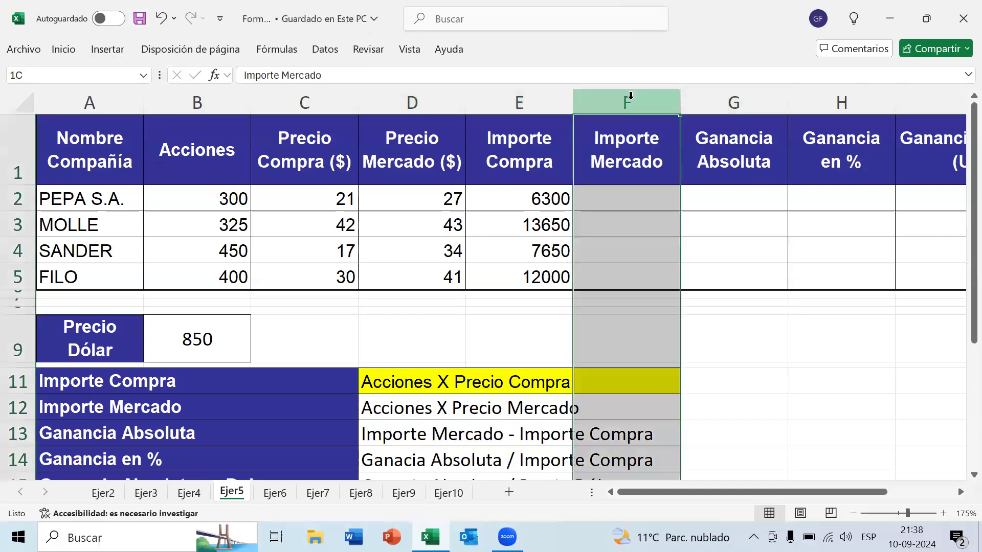
pyautogui.click(644, 206)
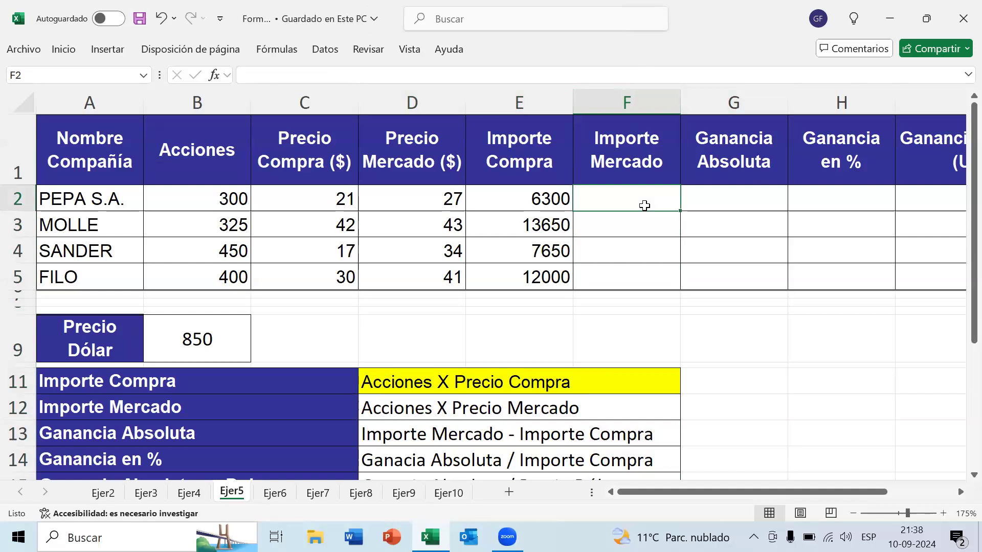
pyautogui.click(207, 206)
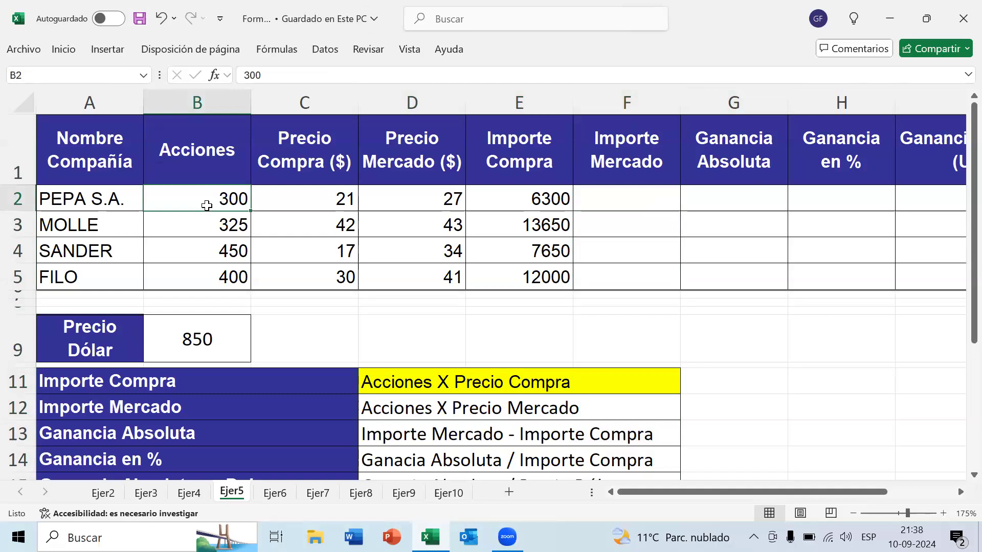
pyautogui.click(414, 195)
pyautogui.press('Right')
pyautogui.press('Right')
pyautogui.write('=')
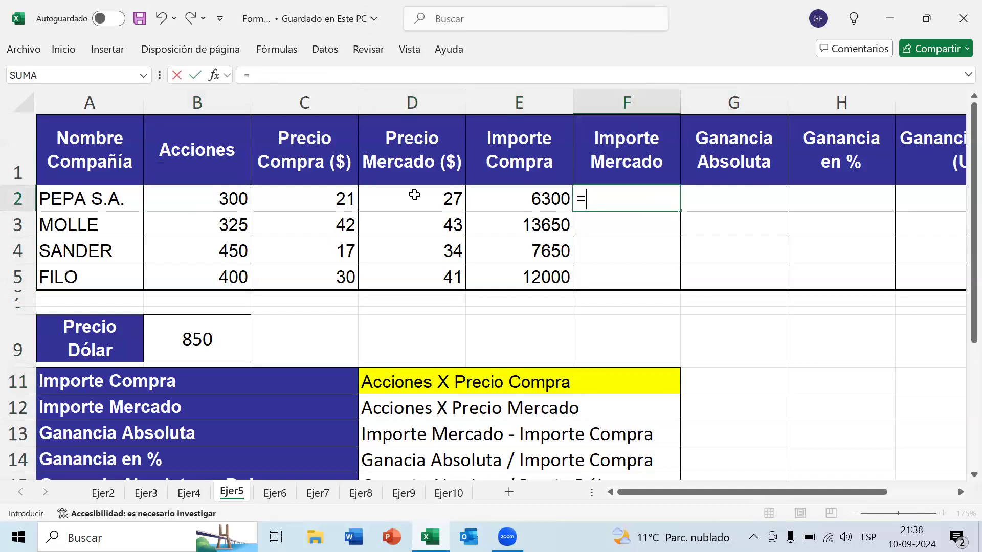
pyautogui.click(220, 200)
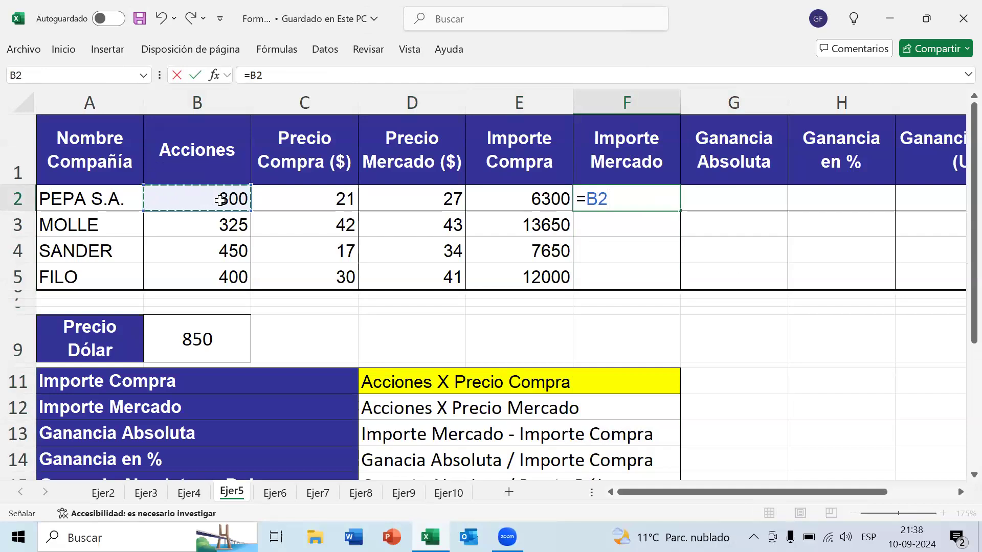
pyautogui.write('*')
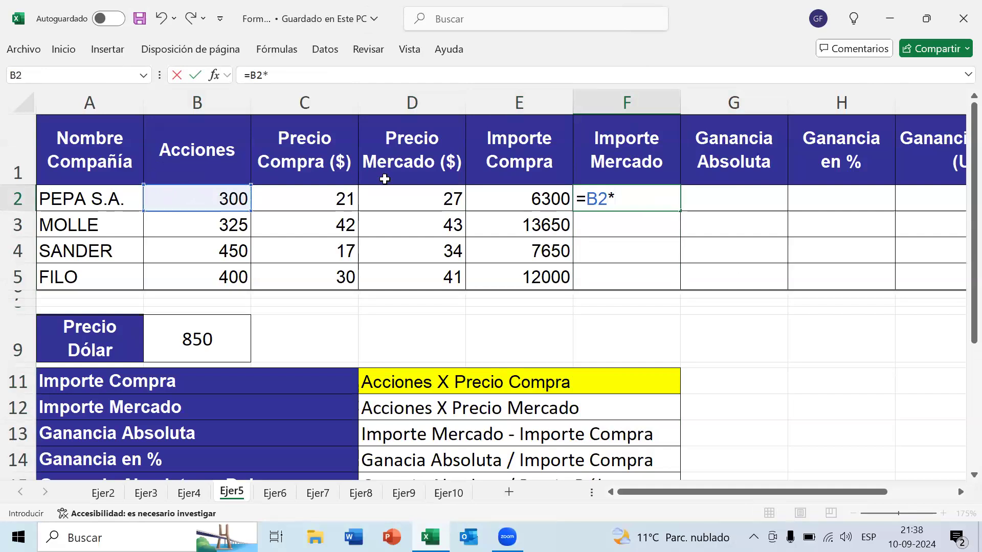
pyautogui.click(429, 199)
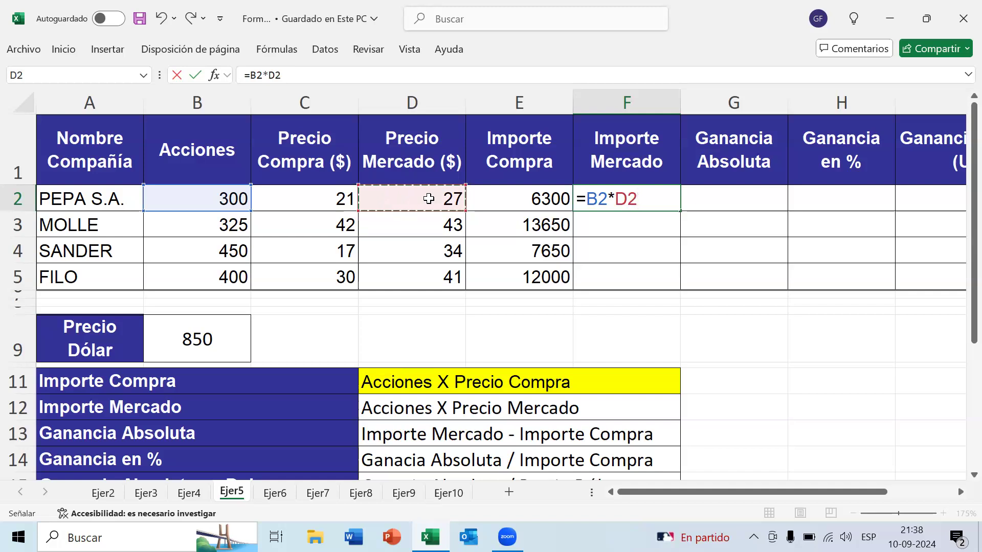
pyautogui.press('Return')
pyautogui.press('Up')
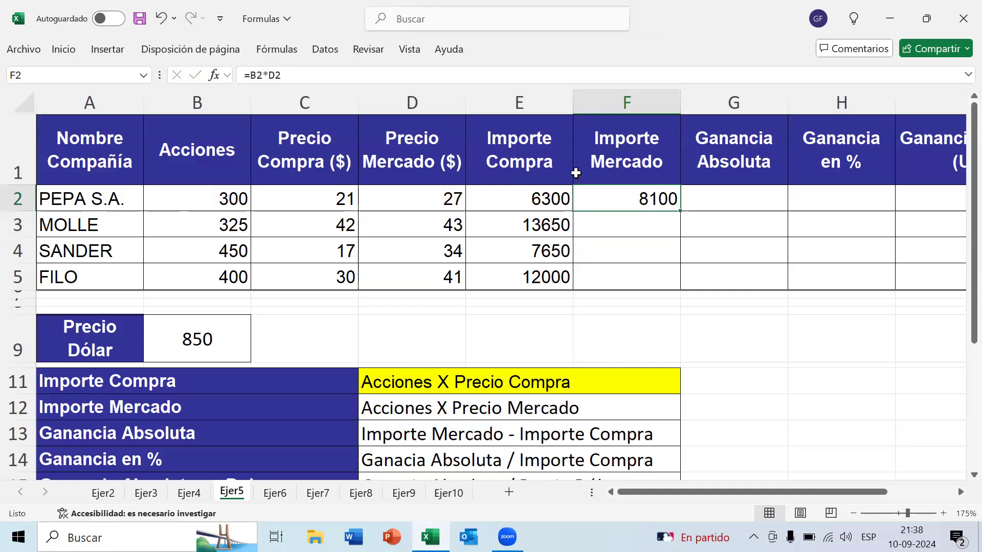
# Fill the Importe Mercado formula from F2 down to F5 for the remaining companies.
pyautogui.moveTo(685, 210); pyautogui.dragTo(686, 289)
pyautogui.hotkey('ctrl', 'z')
pyautogui.moveTo(644, 196); pyautogui.dragTo(645, 284)
pyautogui.press('F2')
pyautogui.hotkey('ctrl', 'Return')
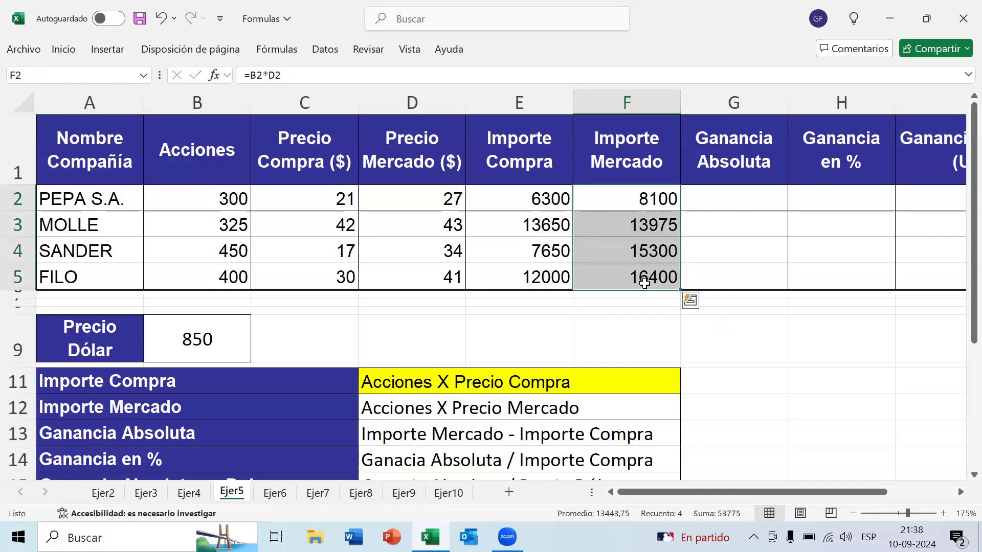
# Check the row references of the Importe Mercado formulas in F2 through F5.
pyautogui.click(648, 217)
pyautogui.press('Up')
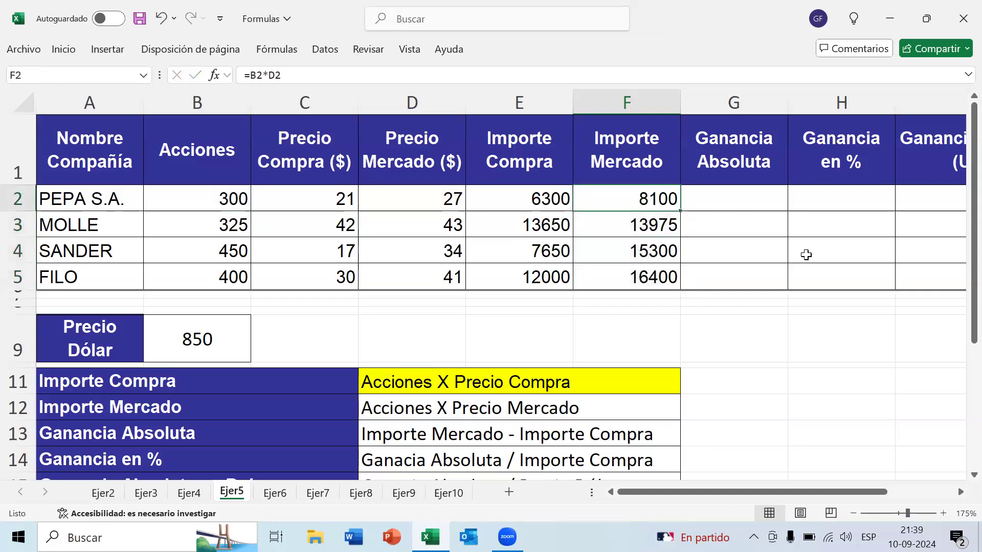
pyautogui.press('Down')
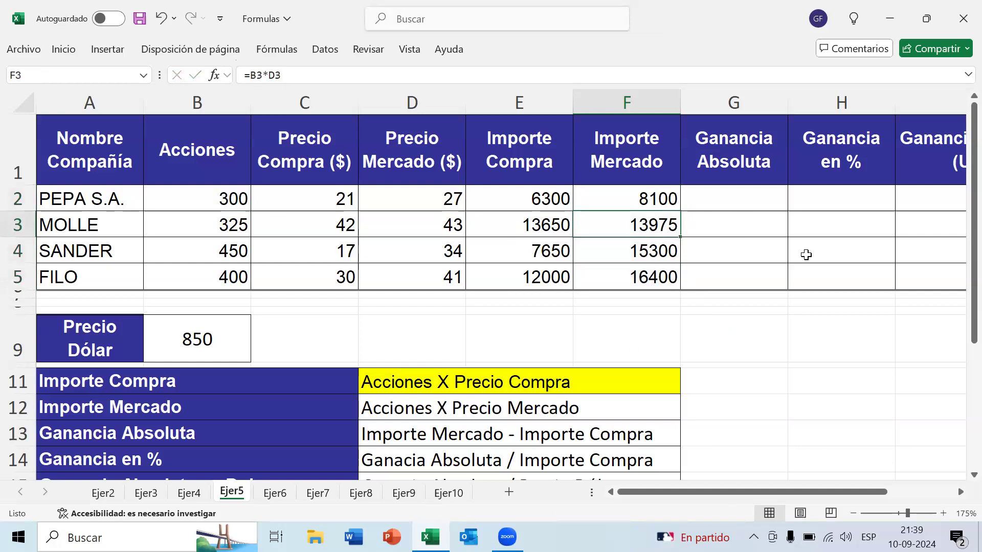
pyautogui.press('Down')
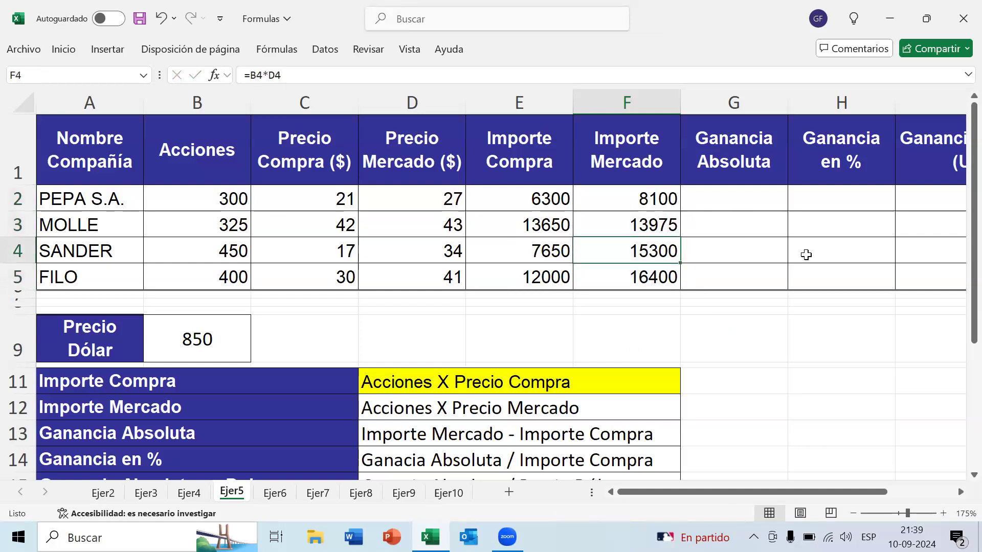
pyautogui.press('Down')
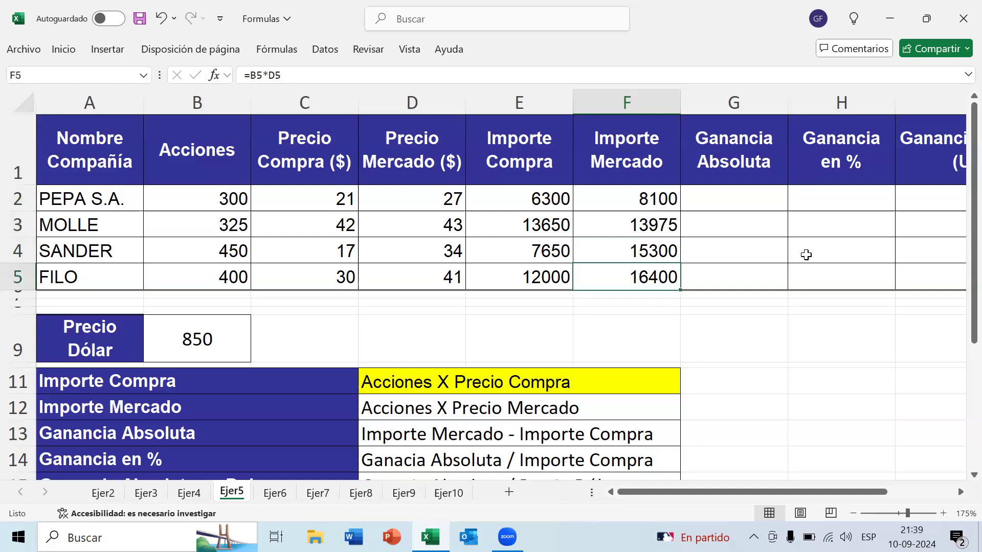
# Highlight the Importe Mercado description in D12 with a yellow fill and save the workbook.
pyautogui.click(587, 409)
pyautogui.click(63, 49)
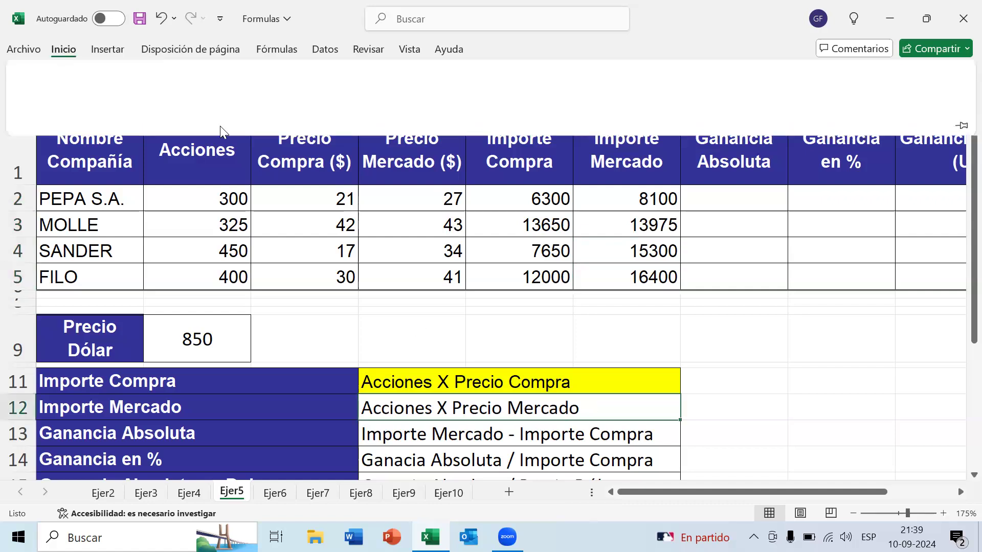
pyautogui.click(206, 105)
pyautogui.click(505, 348)
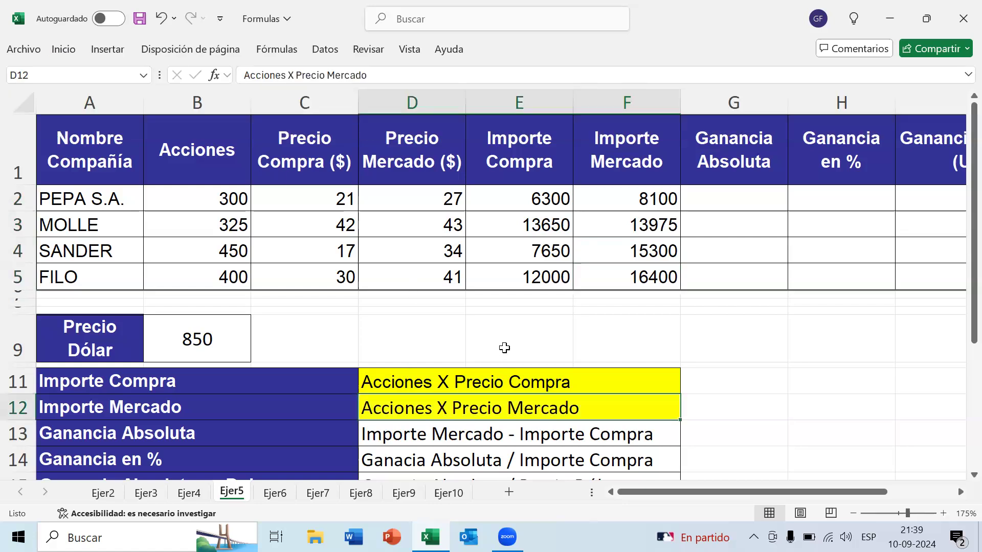
pyautogui.click(504, 347)
pyautogui.click(139, 19)
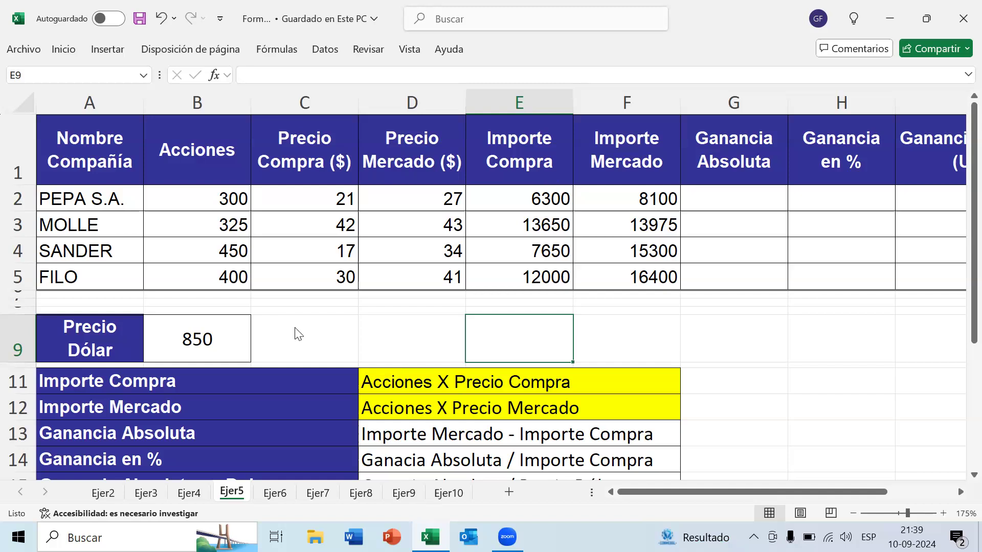
# Calculate the Ganancia Absoluta for PEPA S.A. in G2 with the formula =F2-E2, following the description in row 13.
pyautogui.click(294, 266)
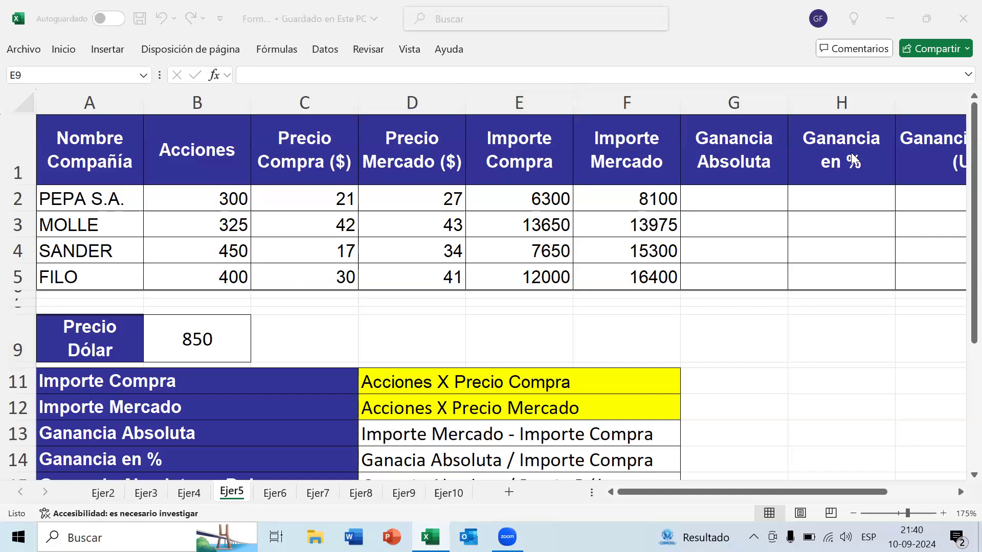
pyautogui.click(756, 245)
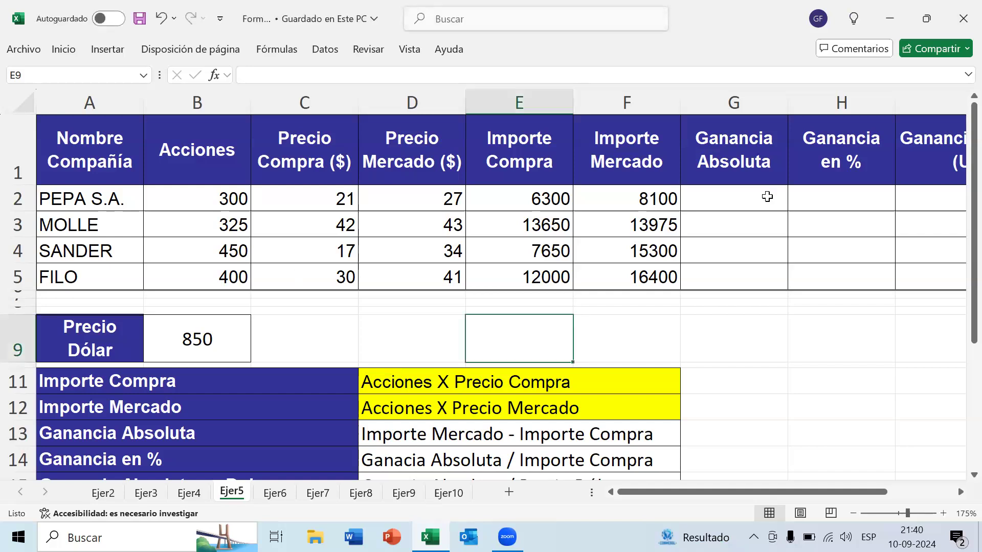
pyautogui.click(11, 434)
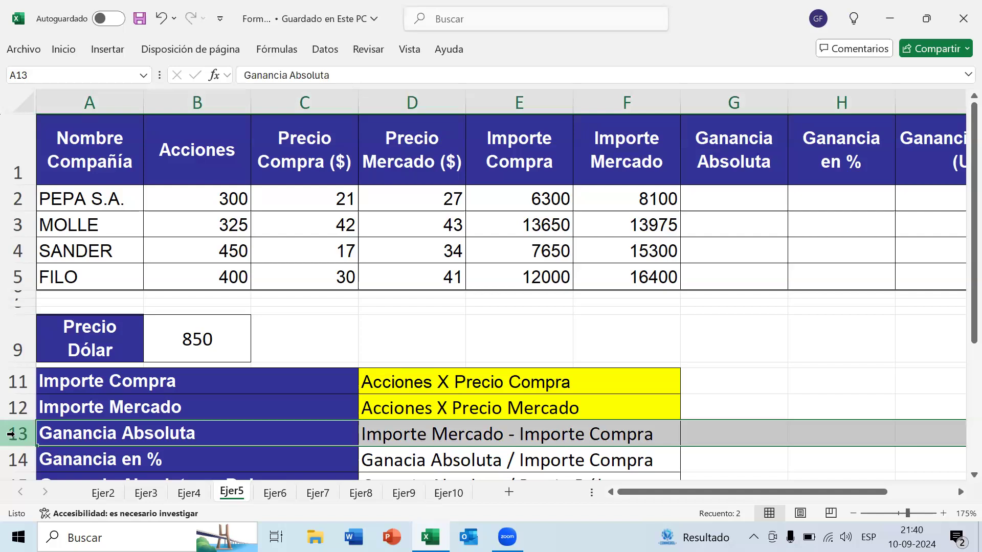
pyautogui.click(400, 438)
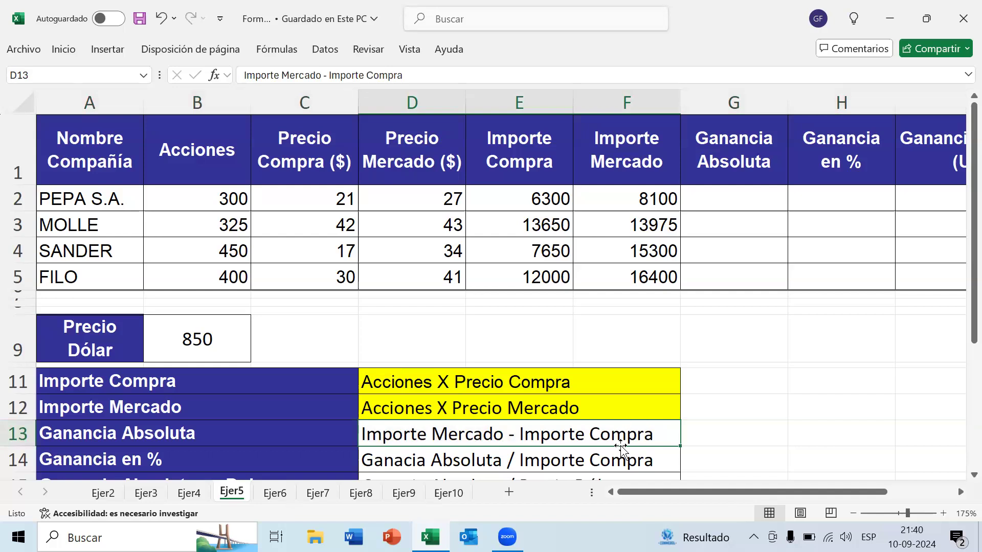
pyautogui.click(746, 198)
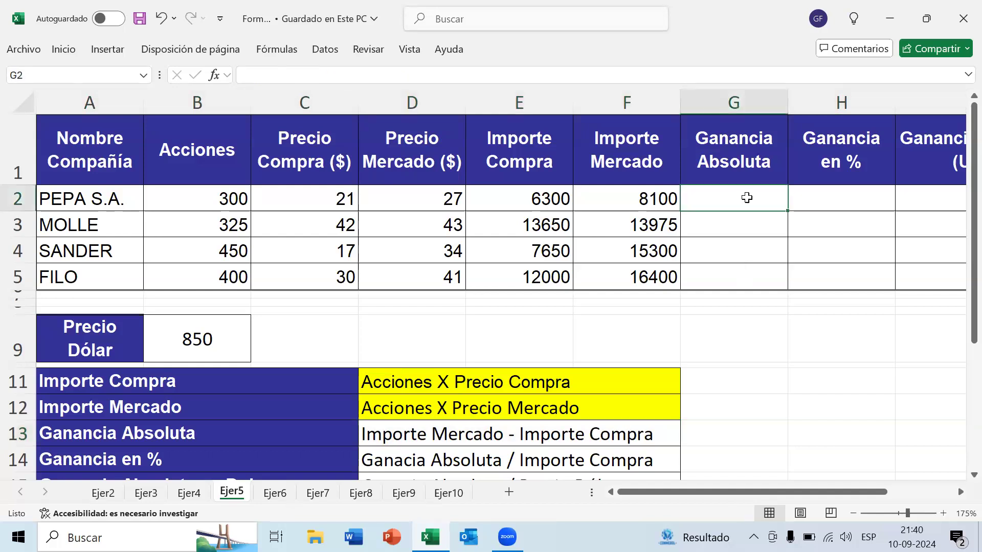
pyautogui.write('=')
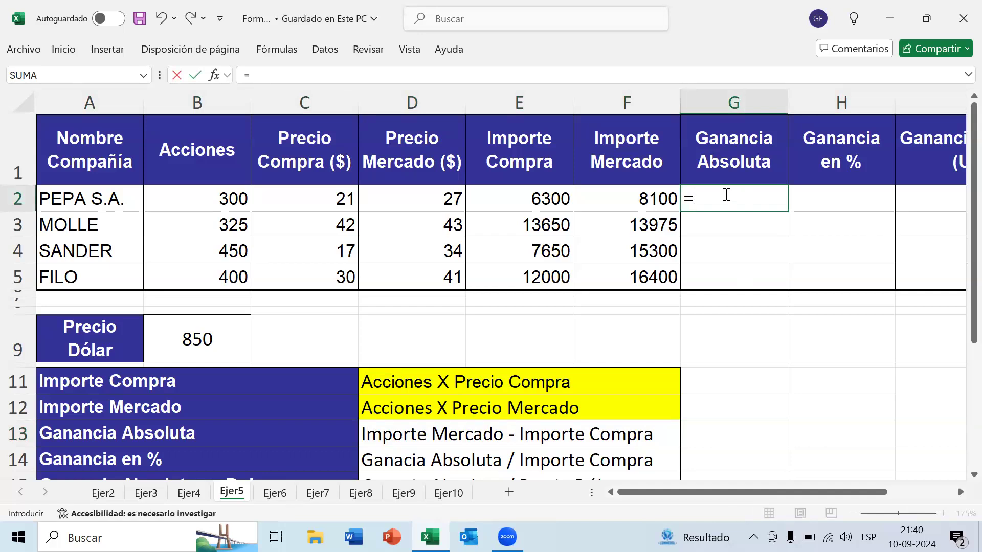
pyautogui.press('Escape')
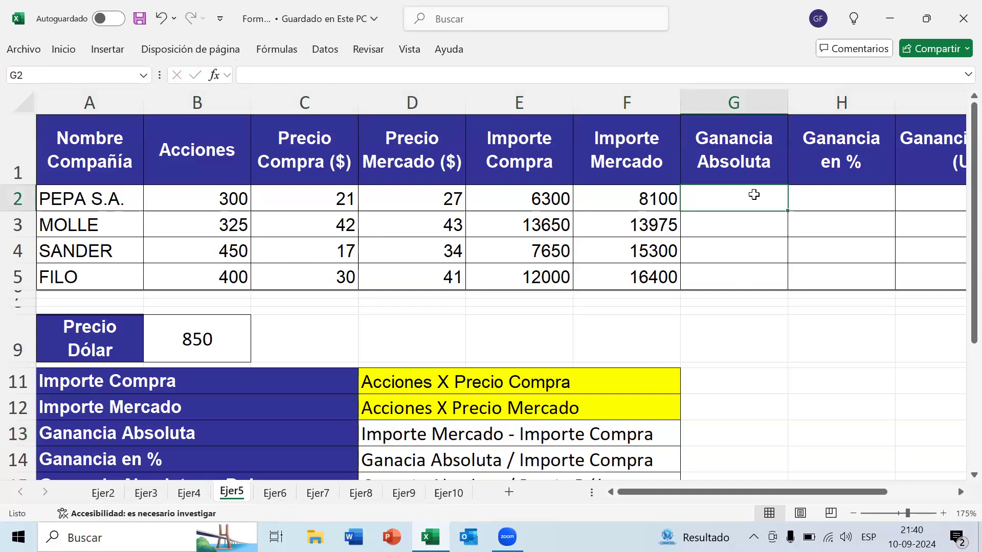
pyautogui.write('=')
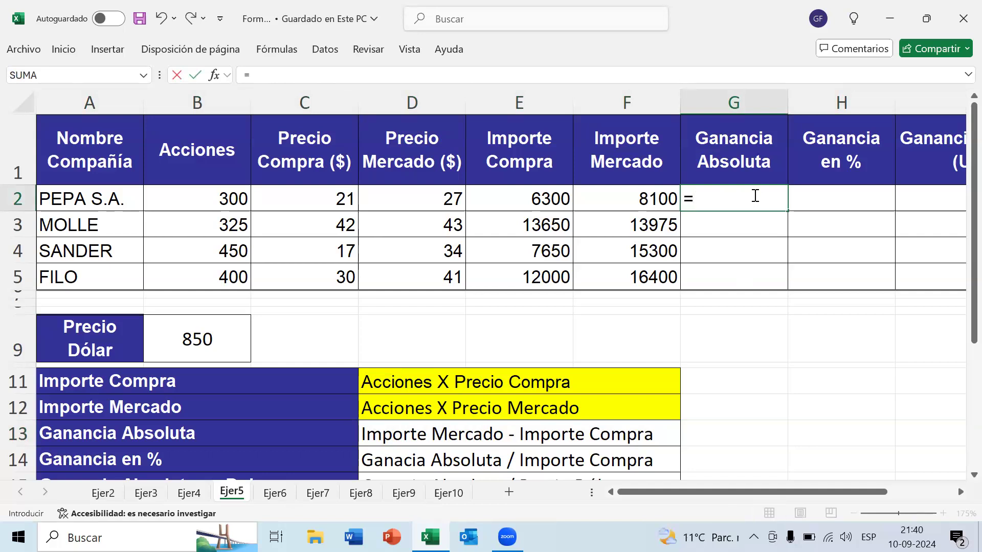
pyautogui.click(631, 197)
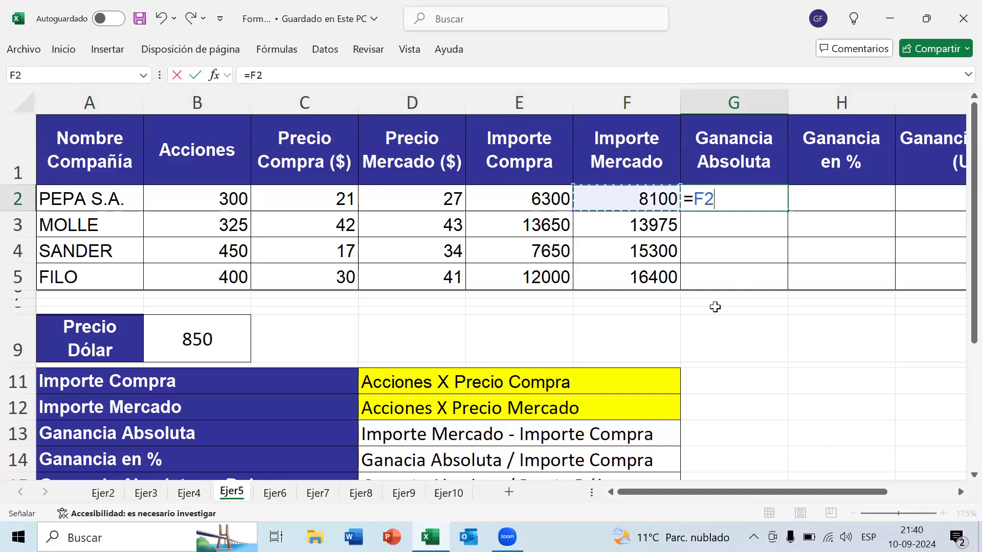
pyautogui.write('-')
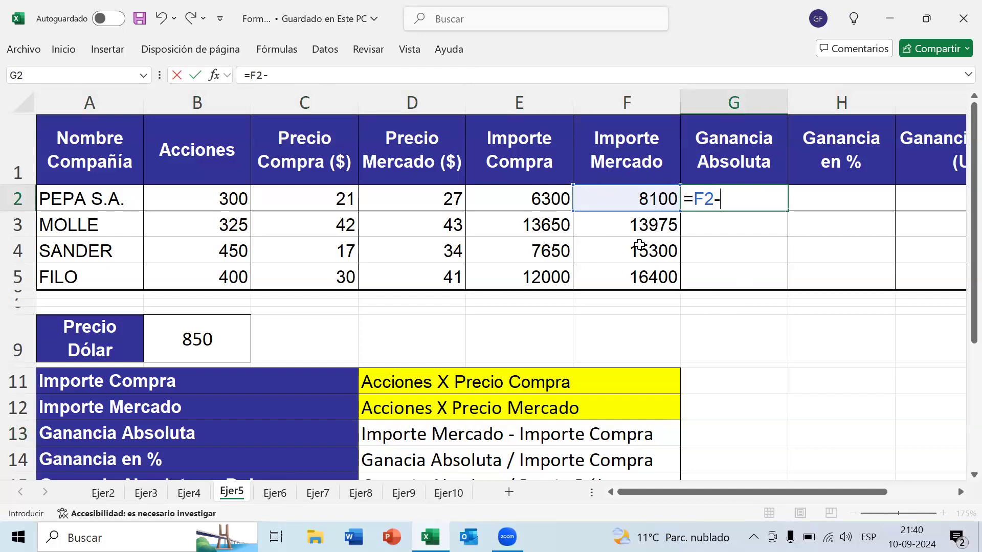
pyautogui.click(541, 200)
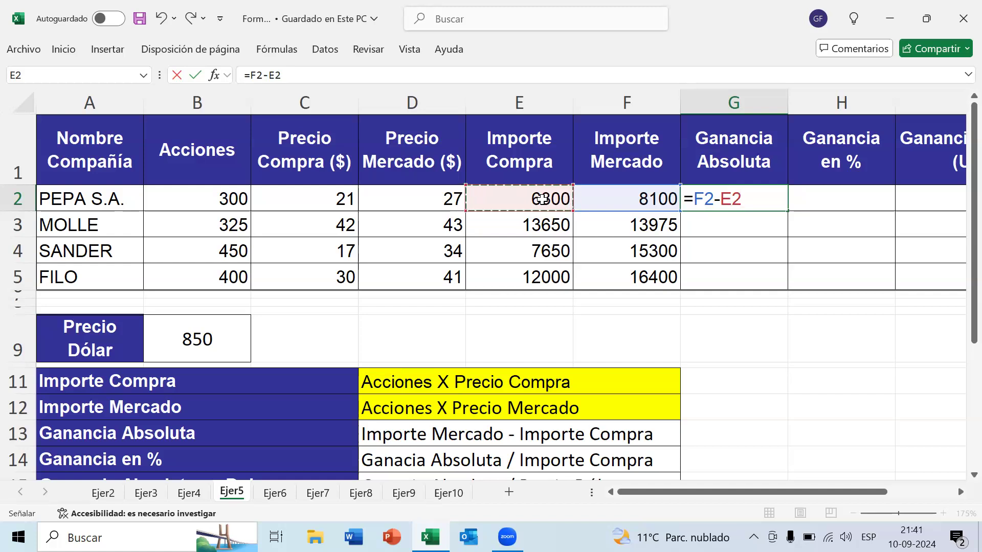
pyautogui.press('Return')
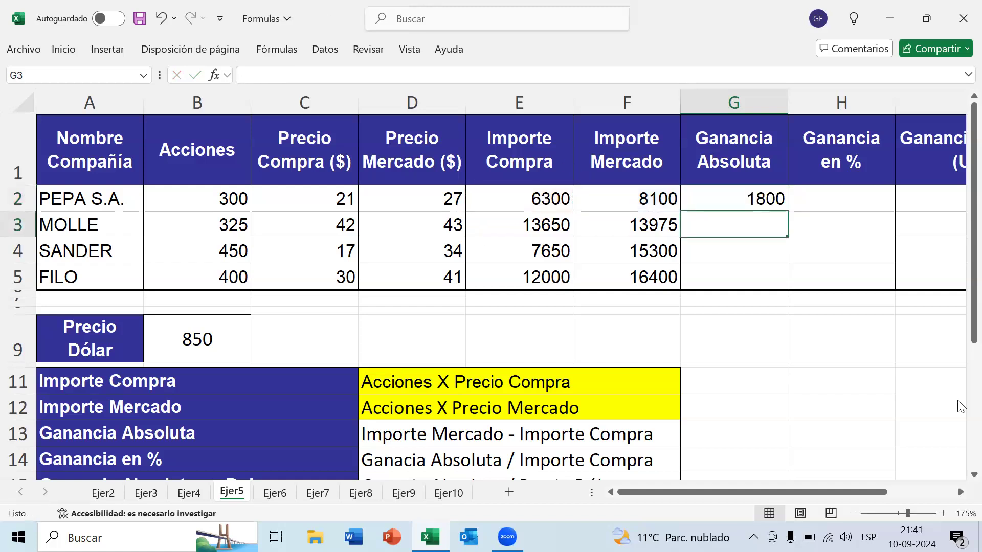
# Fill the Ganancia Absoluta formula from G2 down to G5 for the remaining companies.
pyautogui.moveTo(764, 199); pyautogui.dragTo(766, 285)
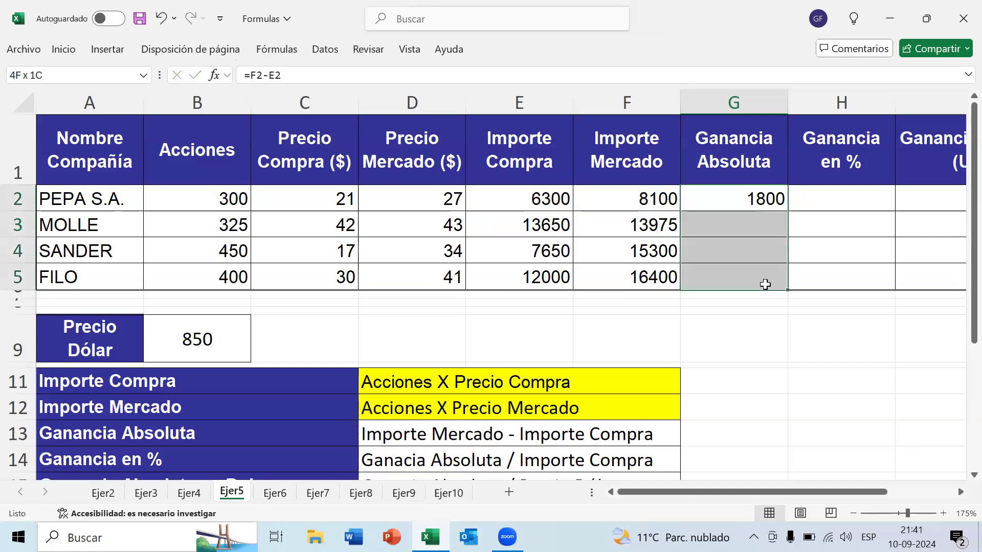
pyautogui.press('F2')
pyautogui.hotkey('ctrl', 'Return')
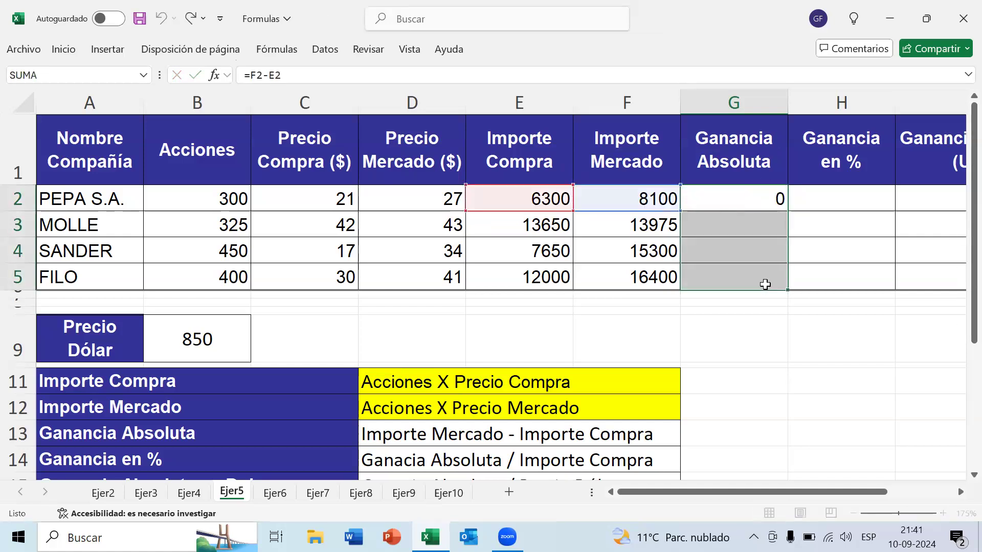
# Check the row references of the Ganancia Absoluta formulas in G2 through G5.
pyautogui.click(765, 282)
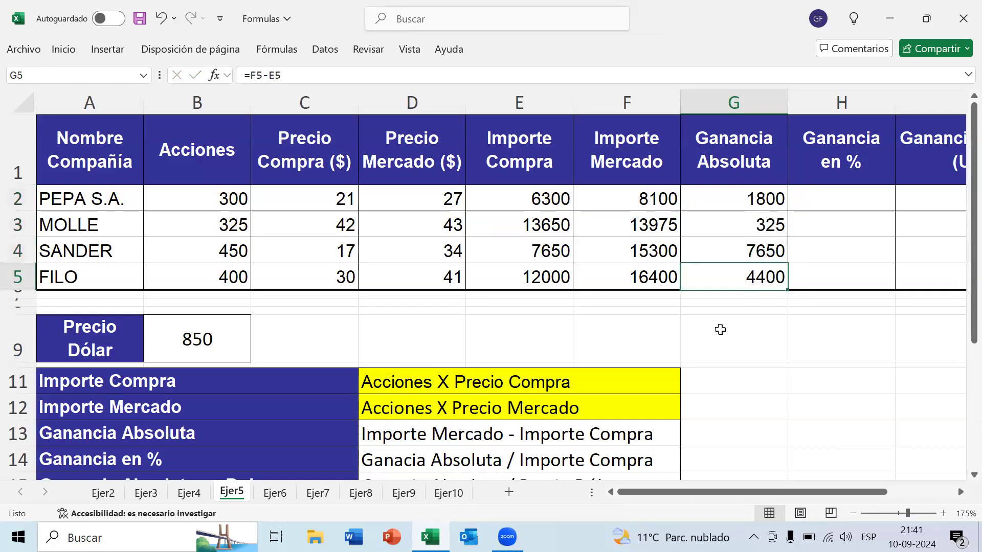
pyautogui.click(762, 198)
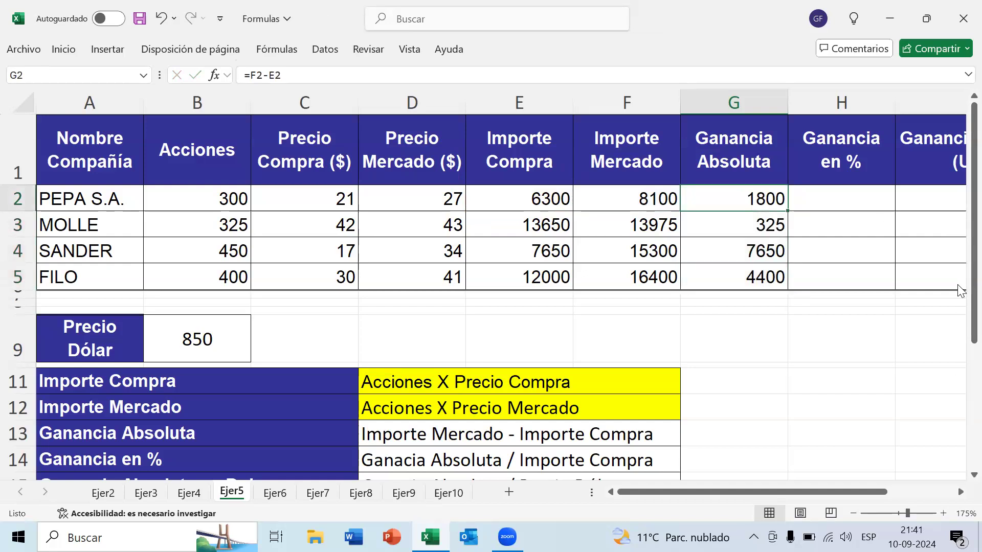
pyautogui.press('Down')
pyautogui.press('Down')
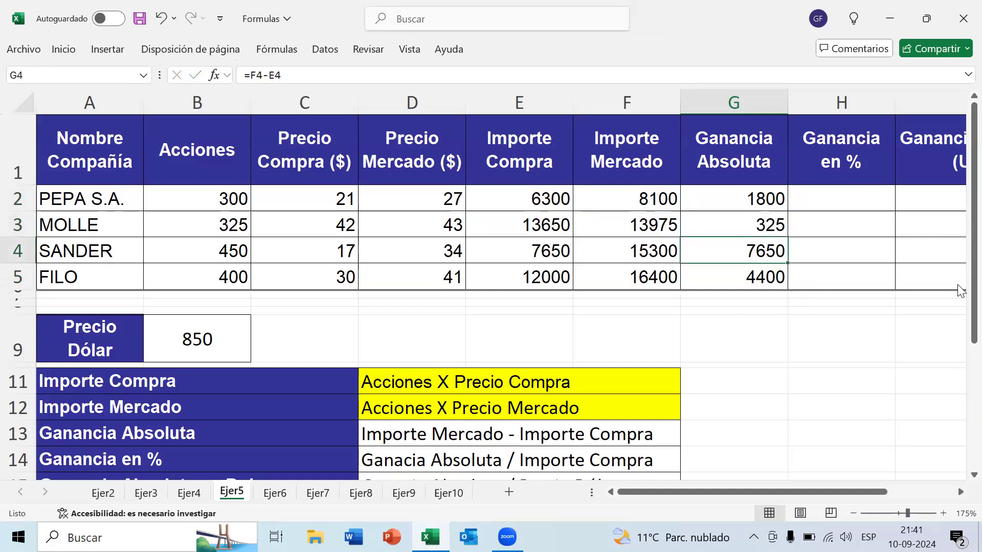
pyautogui.press('Down')
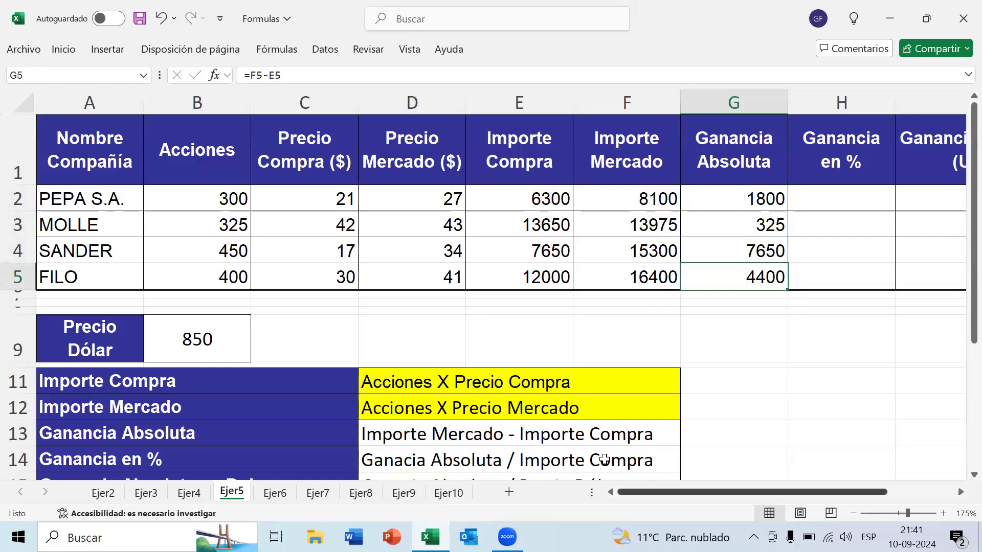
# Highlight the Ganancia Absoluta description in D13 with a yellow fill and slightly shrink the narrow row above Precio Dólar.
pyautogui.click(608, 439)
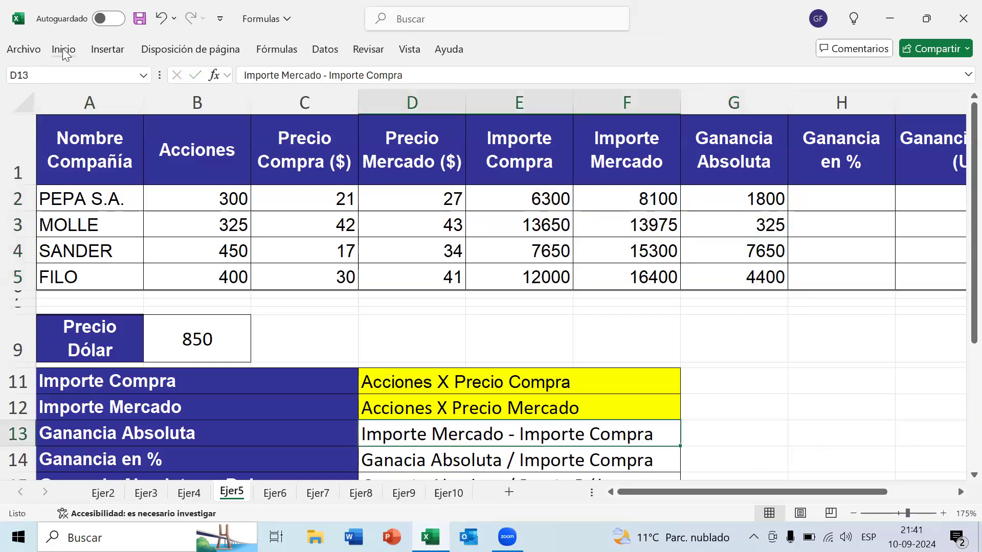
pyautogui.click(63, 49)
pyautogui.click(207, 105)
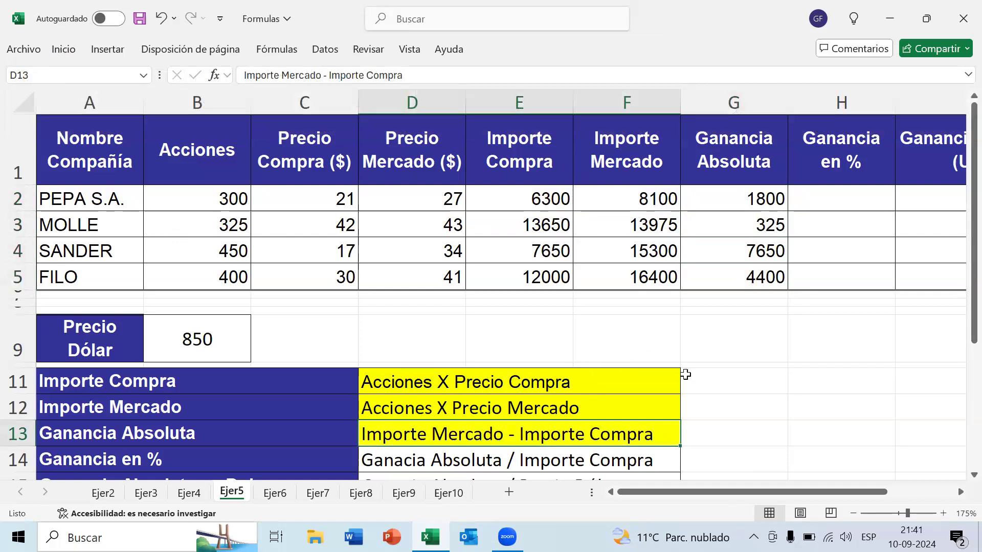
pyautogui.moveTo(31, 315); pyautogui.dragTo(465, 313)
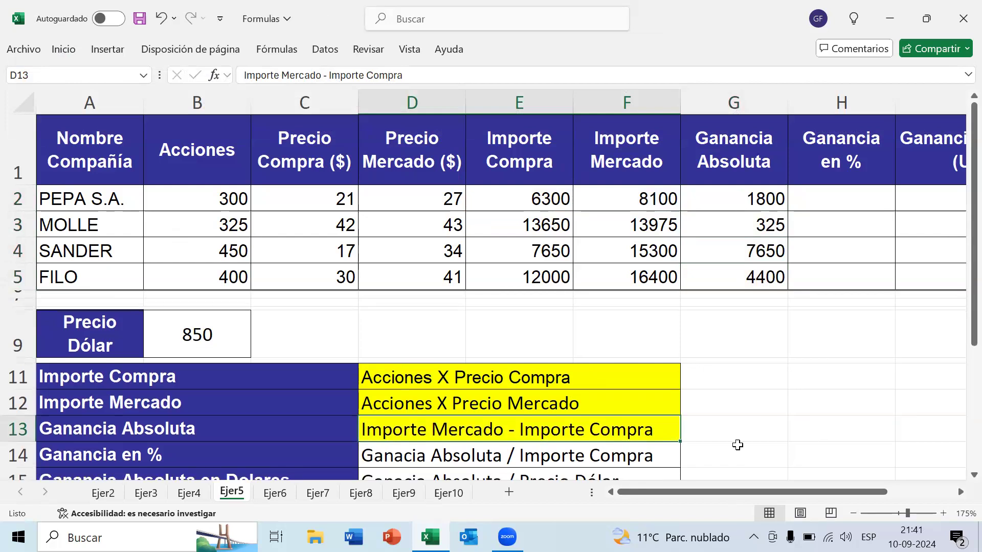
# Calculate the Ganancia en % for PEPA S.A. in H2 with the formula =G2/E2, following the description in row 14.
pyautogui.click(302, 451)
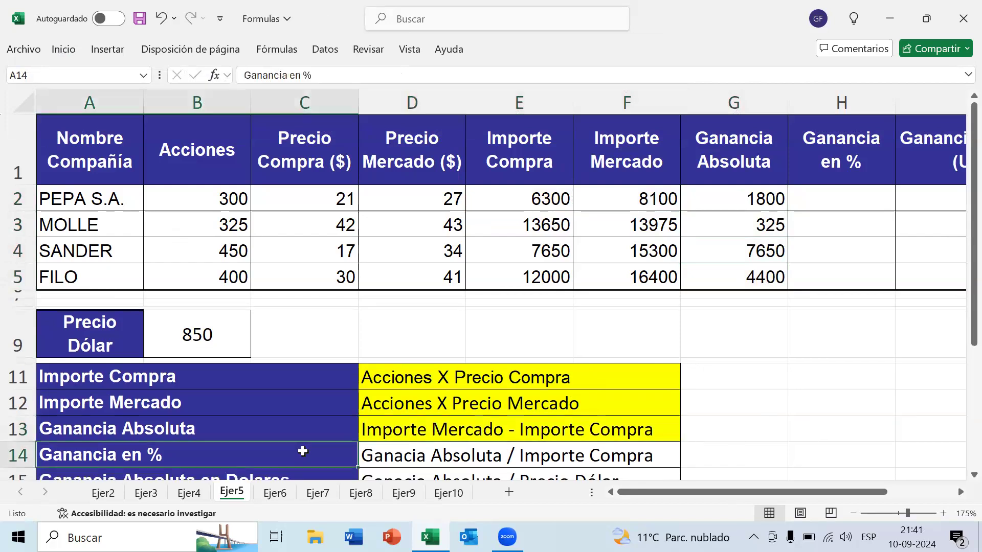
pyautogui.click(842, 104)
pyautogui.hscroll(2, 693, 274)
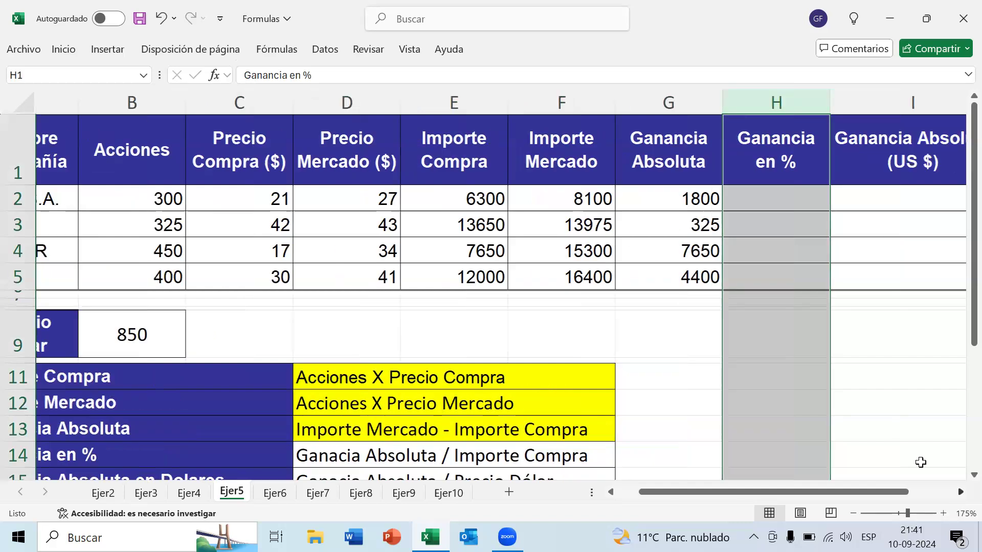
pyautogui.click(732, 204)
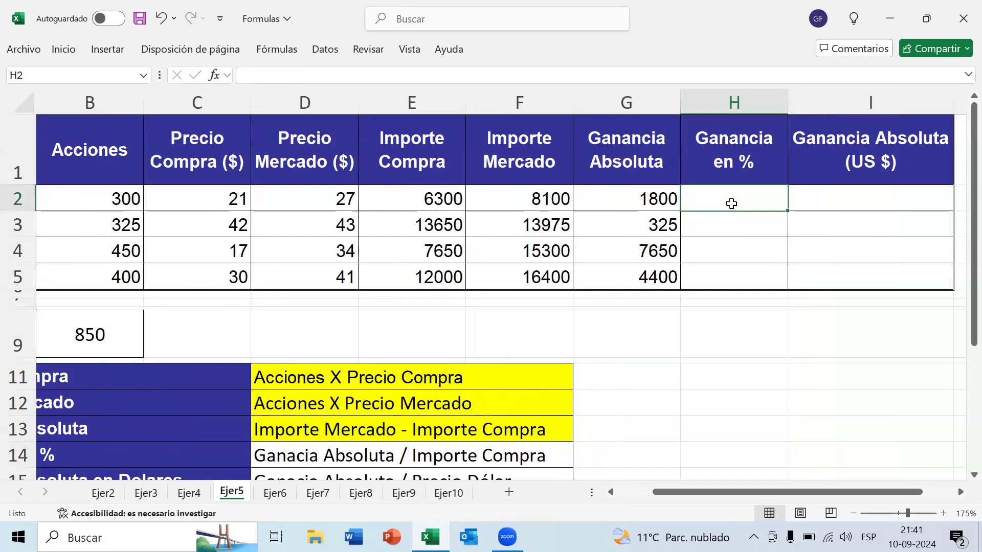
pyautogui.write('=')
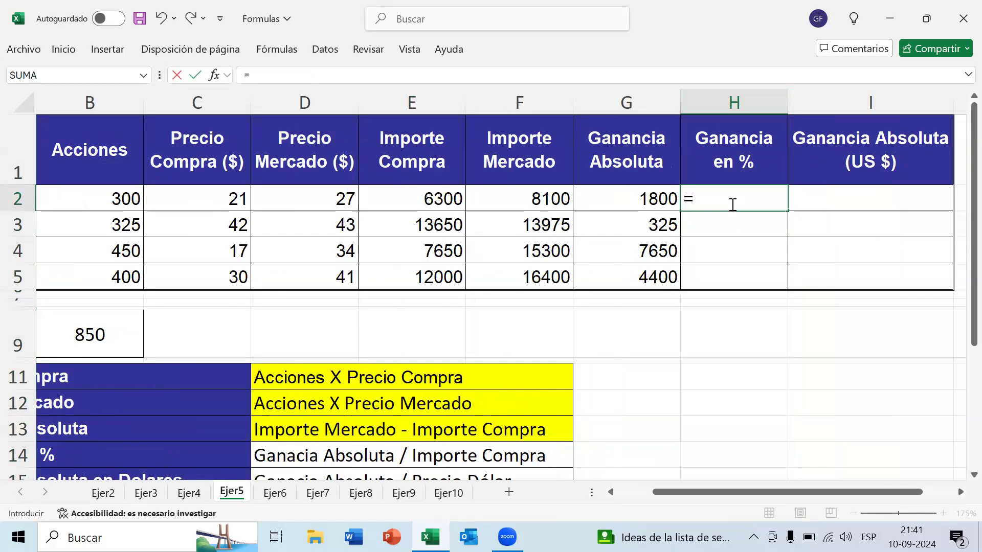
pyautogui.click(635, 202)
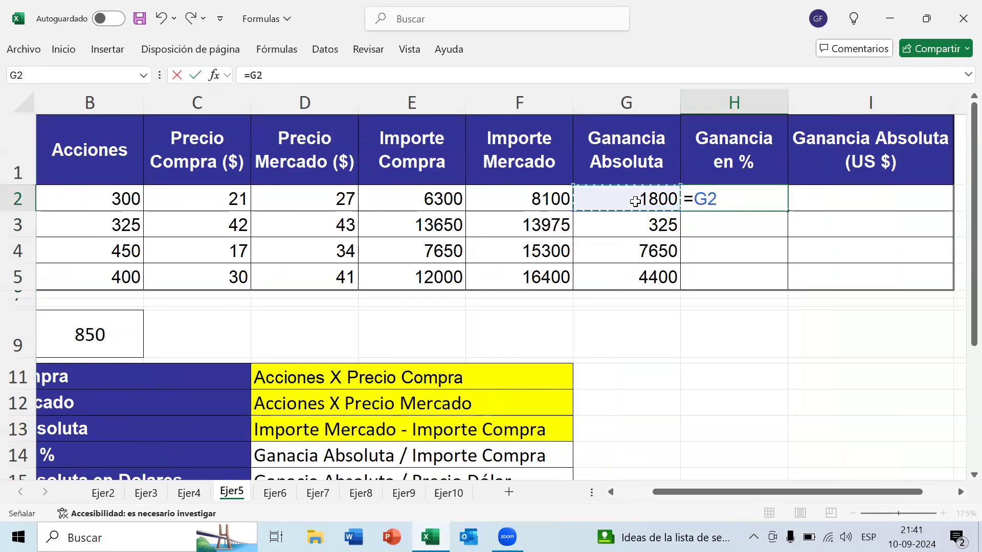
pyautogui.write('/')
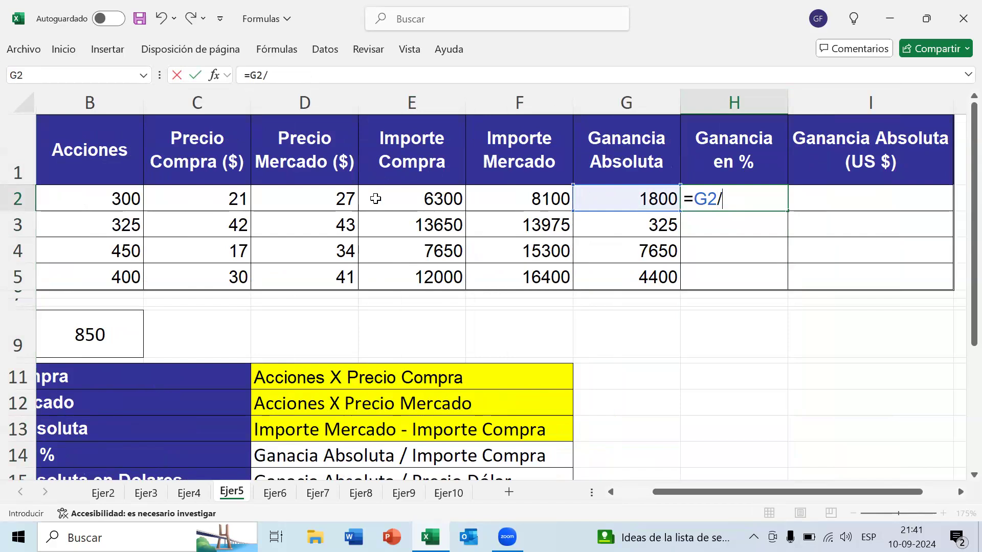
pyautogui.click(423, 203)
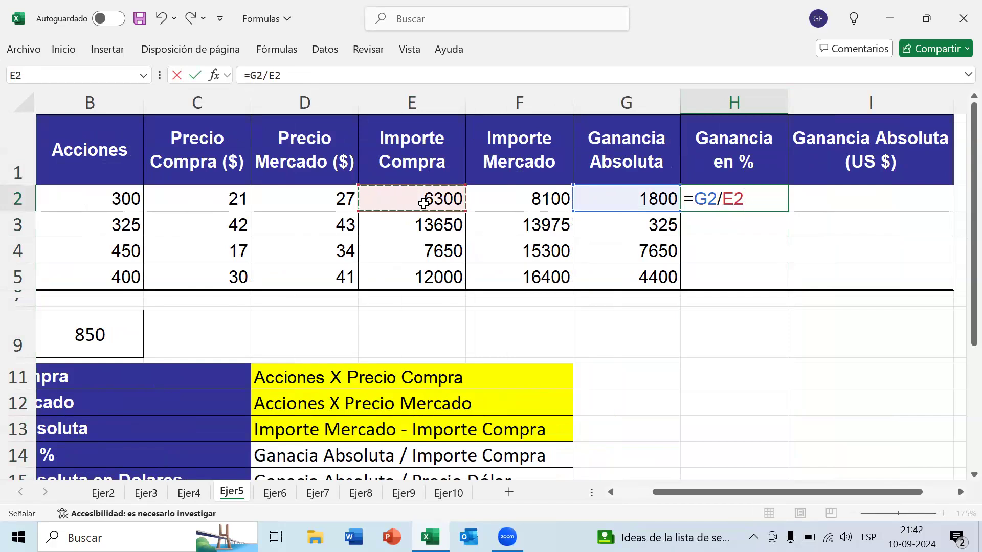
pyautogui.press('Return')
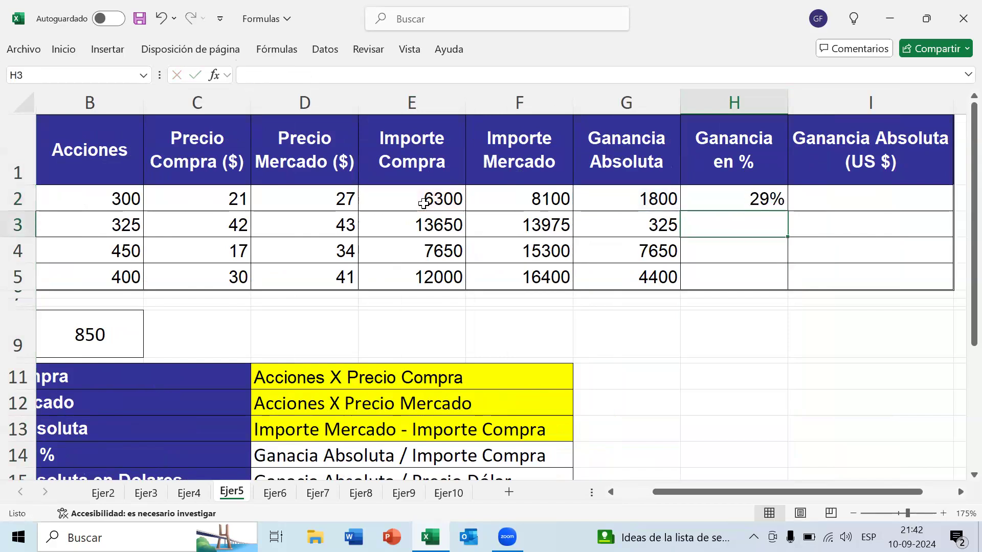
pyautogui.press('Up')
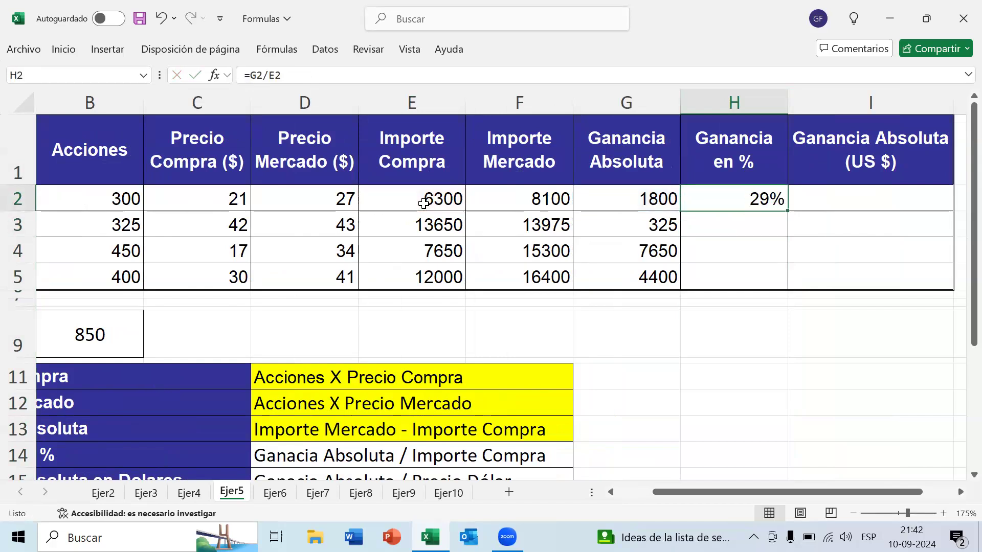
# Fill the Ganancia en % formula from H2 down to H5 for the remaining companies.
pyautogui.click(642, 199)
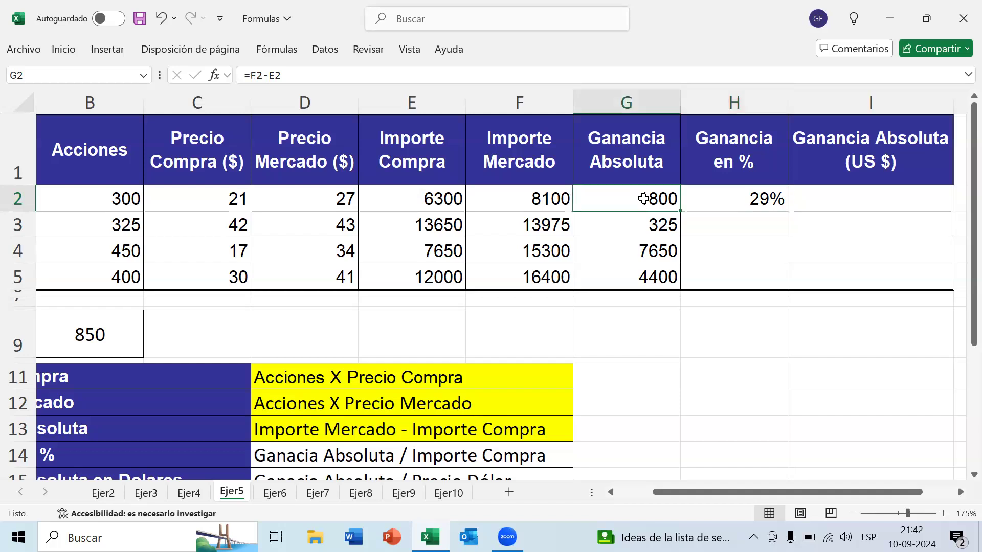
pyautogui.click(728, 195)
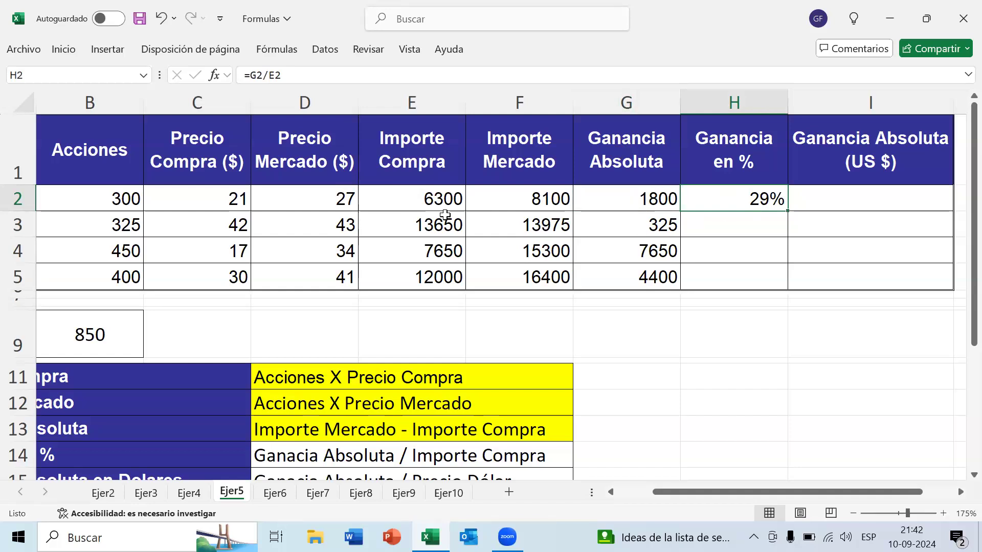
pyautogui.moveTo(765, 200); pyautogui.dragTo(765, 272)
pyautogui.press('F2')
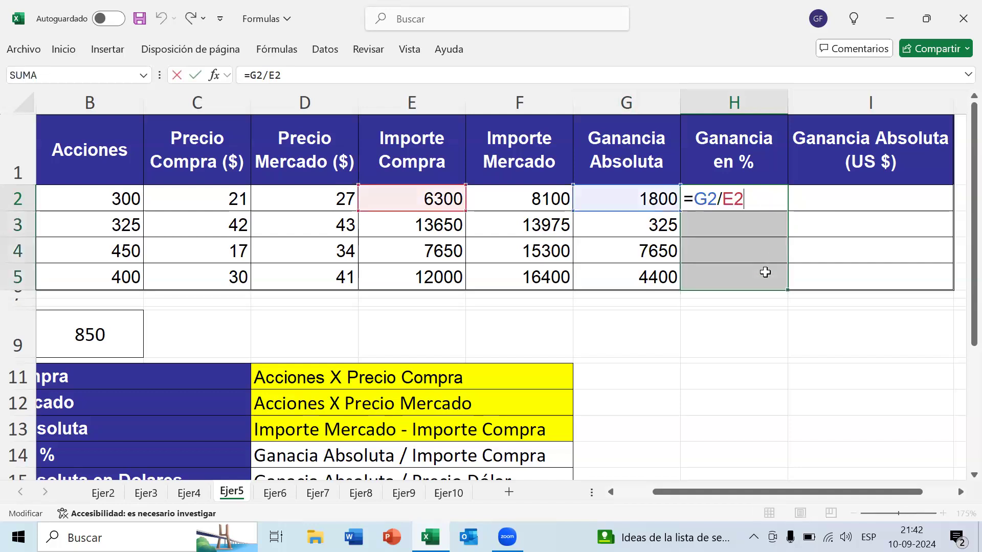
pyautogui.hotkey('ctrl', 'Return')
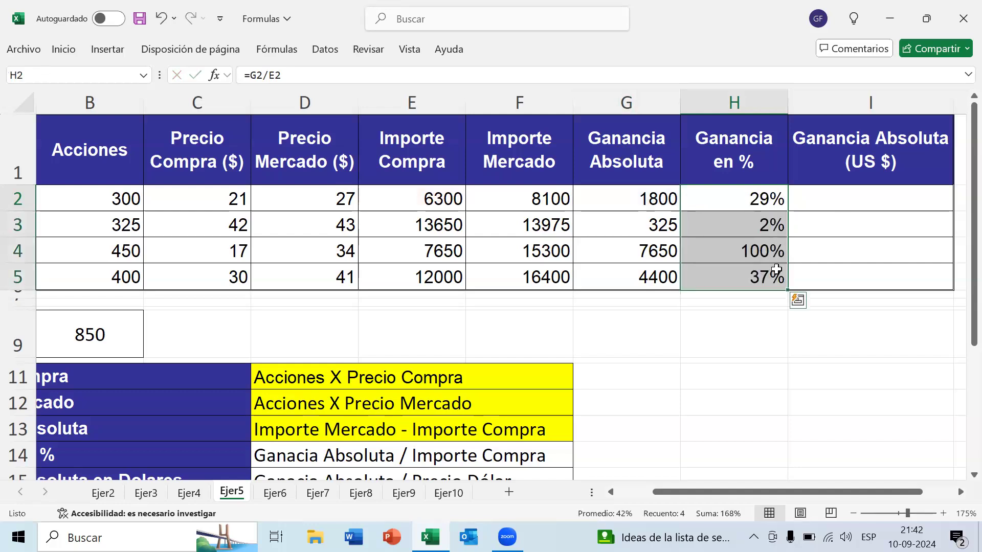
# Check the row references of the Ganancia en % formulas in H2 through H5.
pyautogui.click(756, 199)
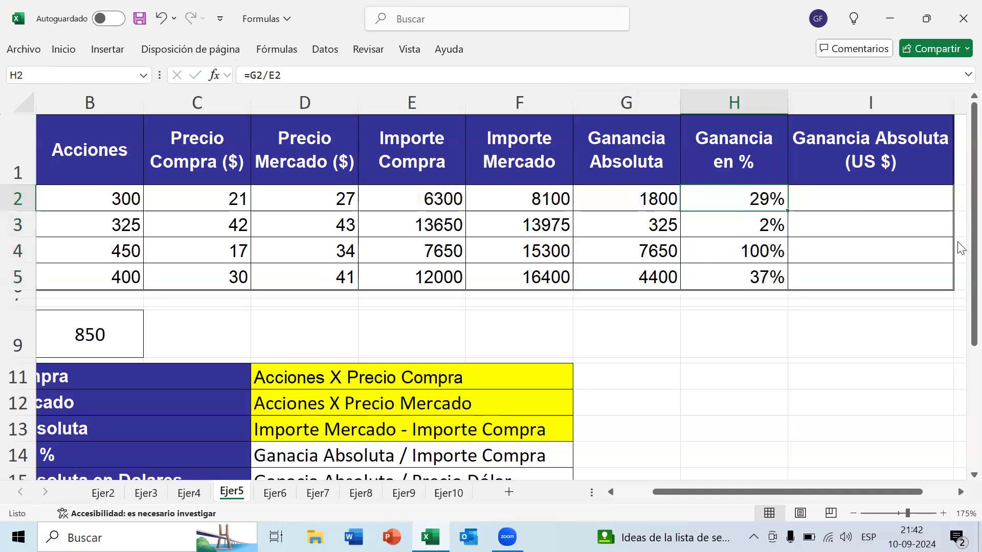
pyautogui.press('Down')
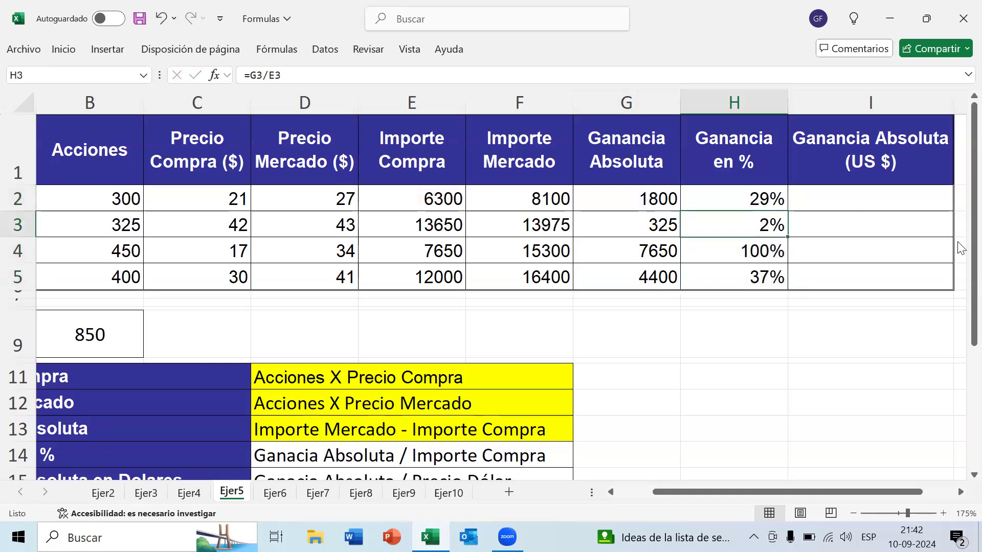
pyautogui.press('Down')
pyautogui.press('Down')
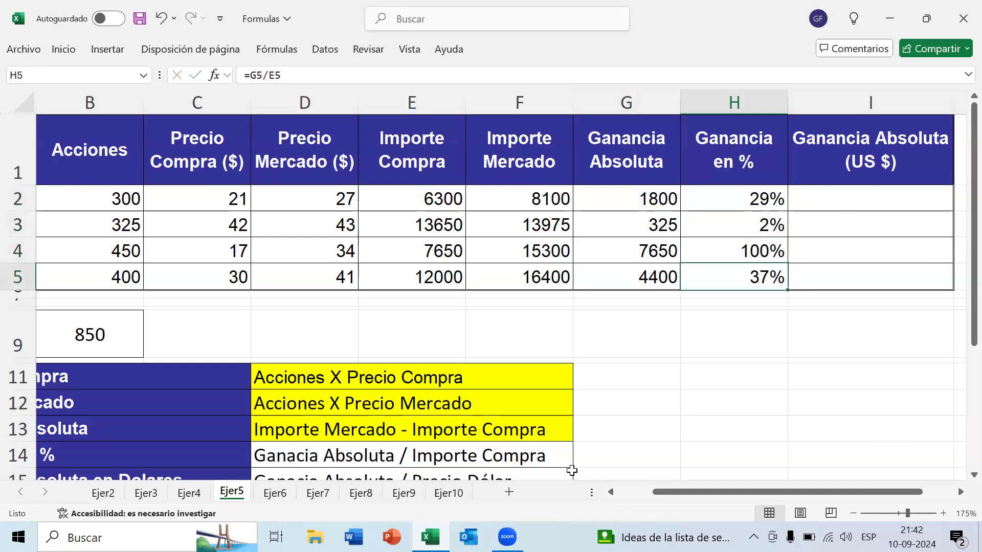
# Highlight the Ganancia en % description in D14 with a yellow fill.
pyautogui.click(551, 458)
pyautogui.click(64, 49)
pyautogui.click(212, 104)
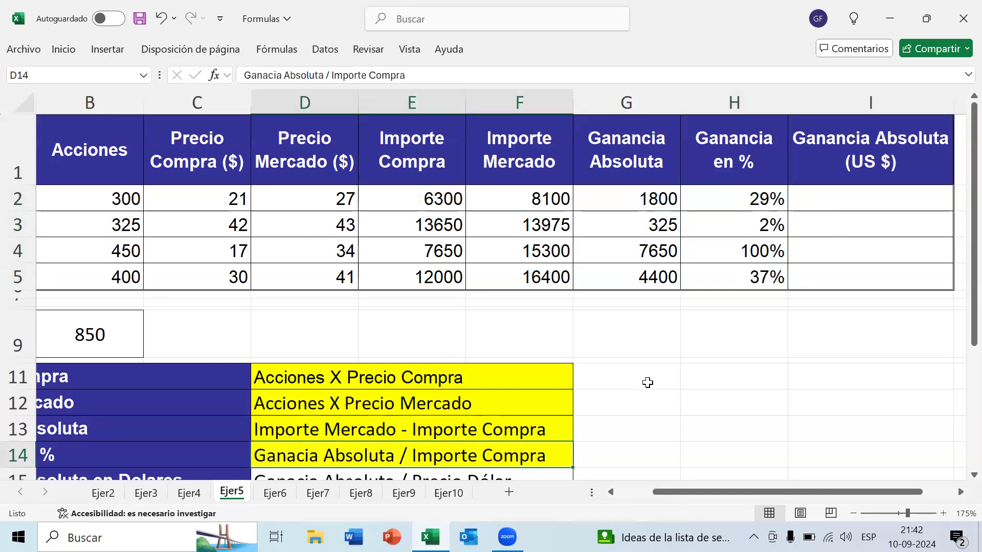
# Examine the Ganancia Absoluta en Dolares description in D15 and the Ganancia Absoluta value in G2 that it uses.
pyautogui.scroll(-1, 647, 382)
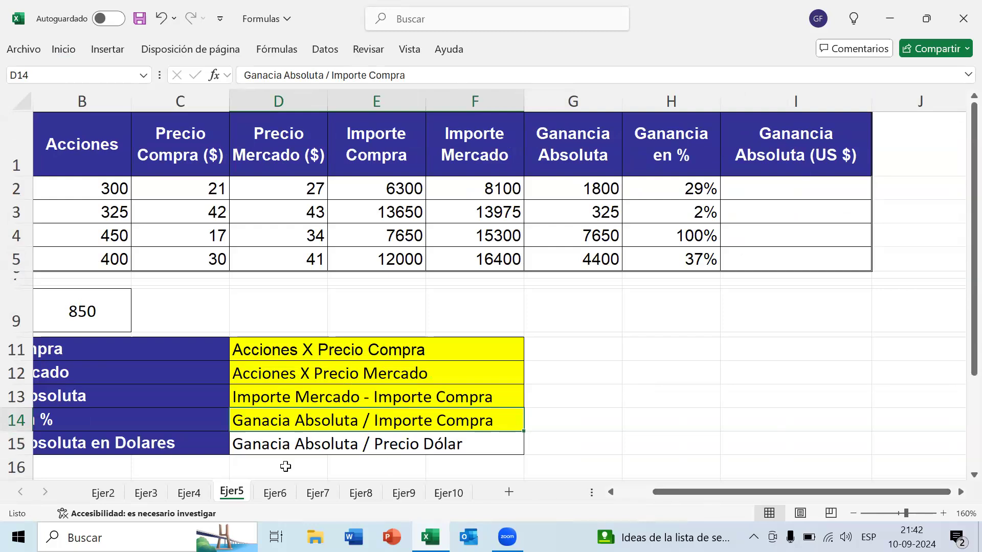
pyautogui.click(293, 441)
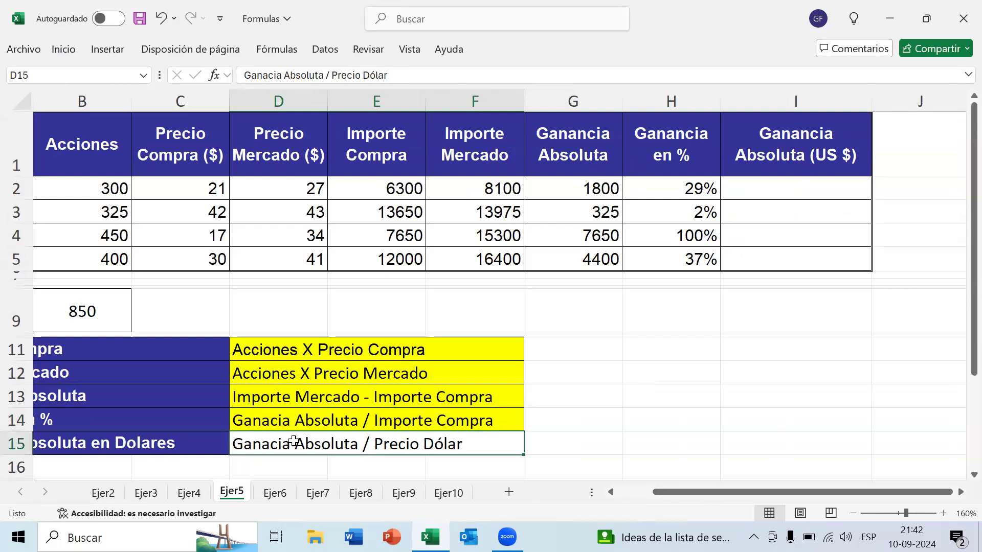
pyautogui.click(595, 188)
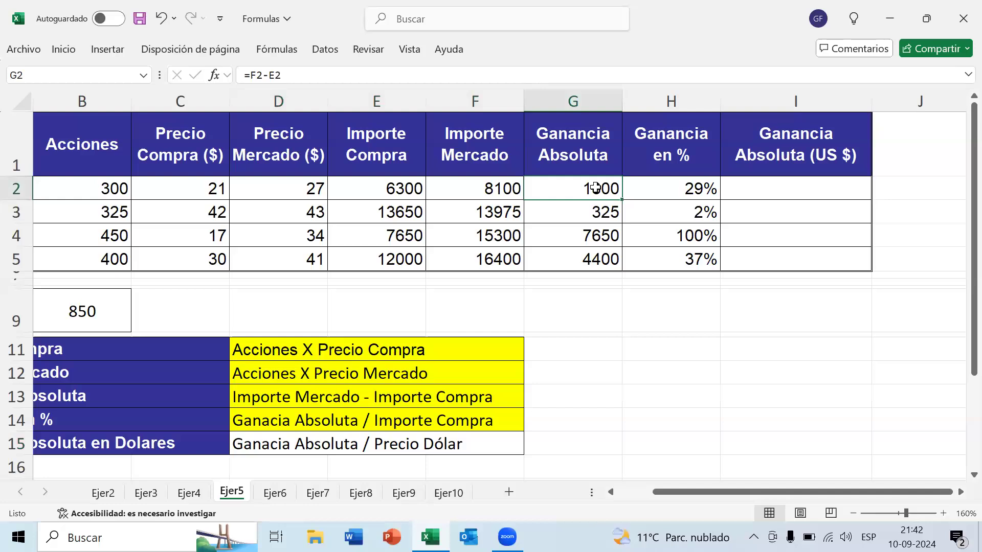
pyautogui.moveTo(752, 491); pyautogui.dragTo(682, 496)
# Highlight the Precio Dólar value in B9 with a yellow fill, matching the IVA cell on sheet Ejer3.
pyautogui.click(196, 323)
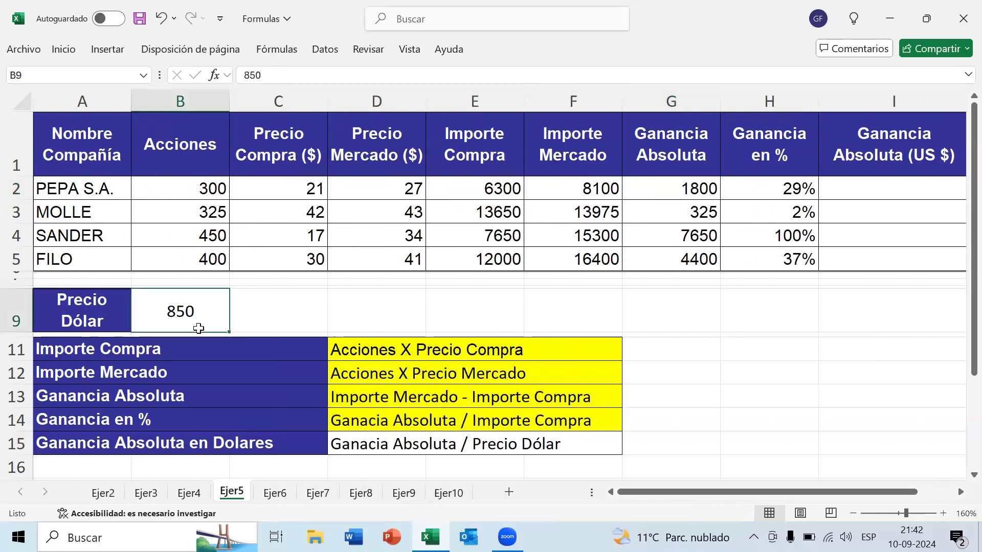
pyautogui.click(114, 495)
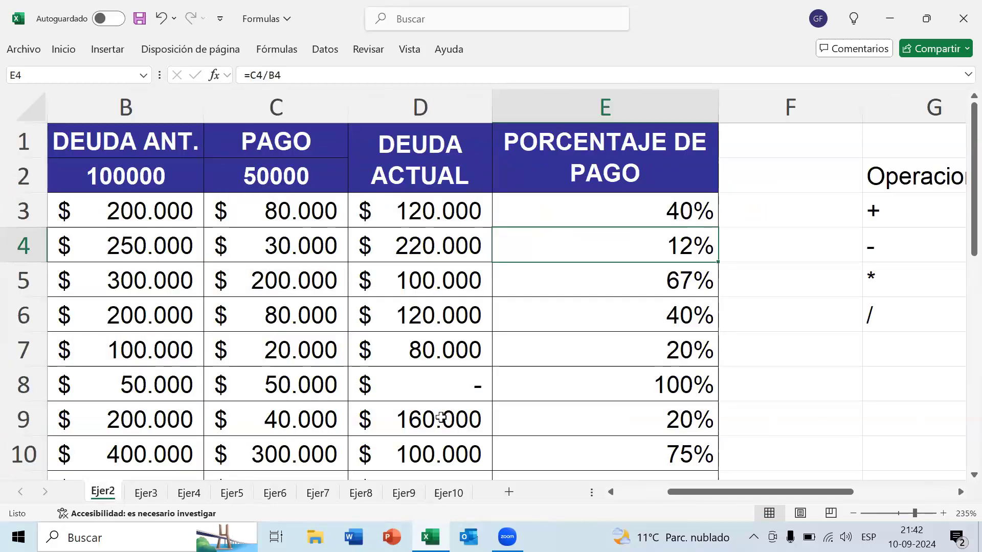
pyautogui.scroll(-1, 184, 518)
pyautogui.click(145, 493)
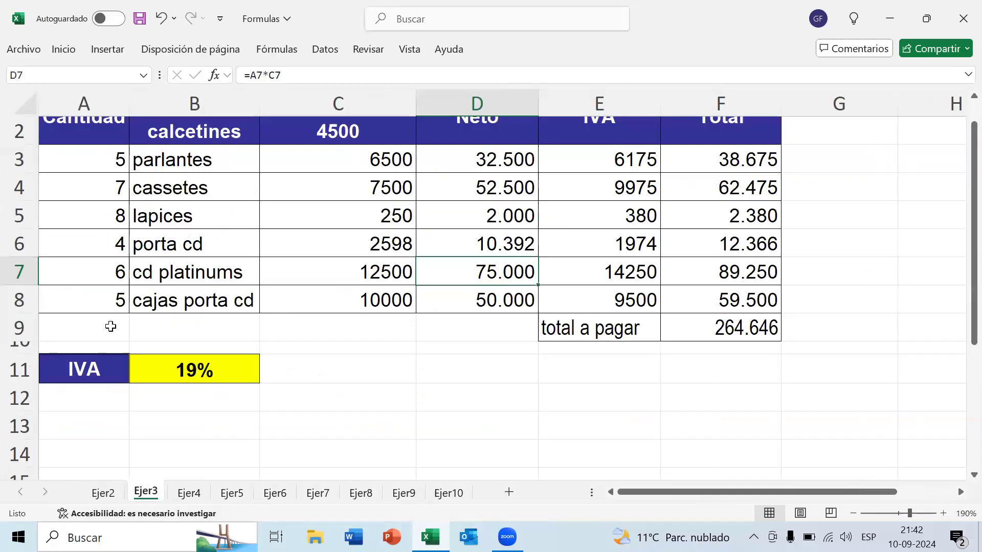
pyautogui.click(236, 494)
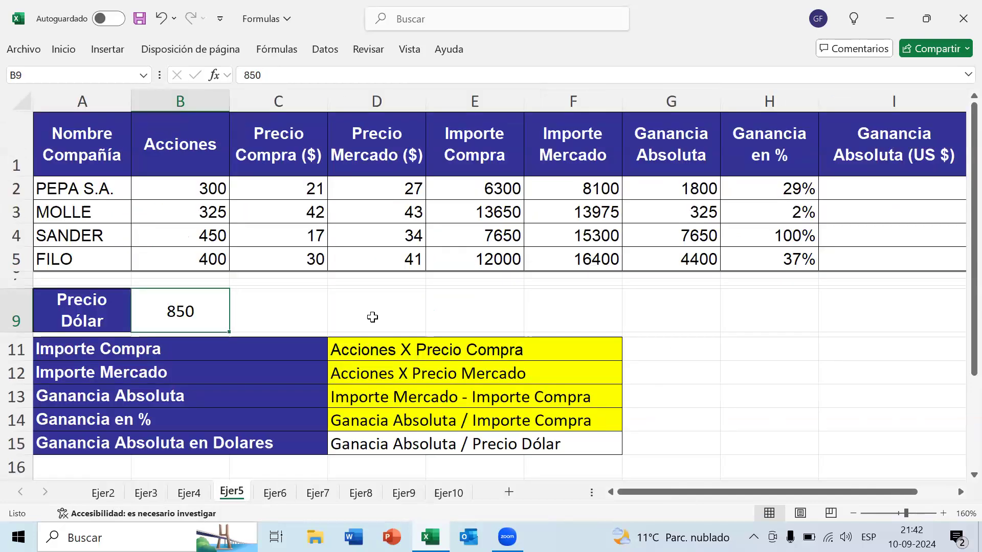
pyautogui.click(64, 49)
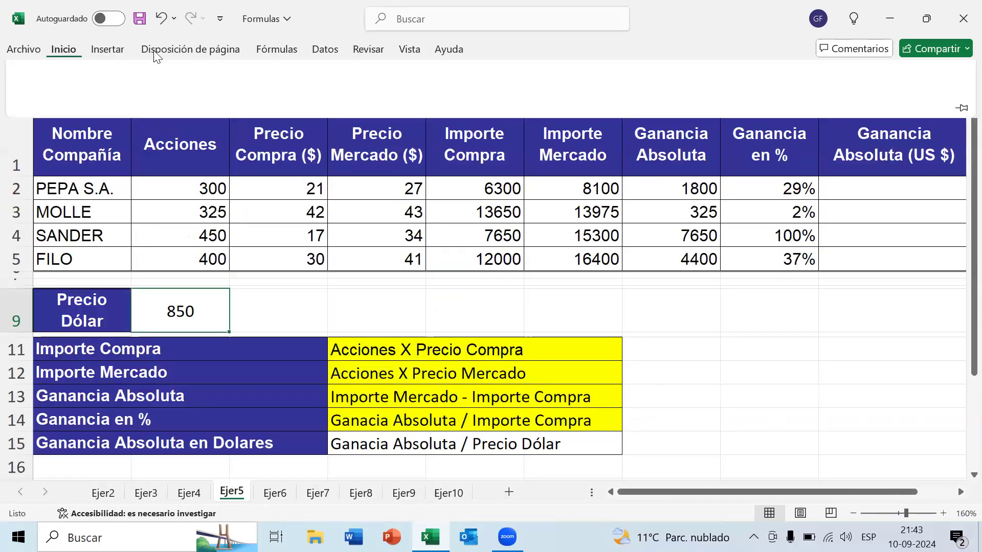
pyautogui.click(206, 102)
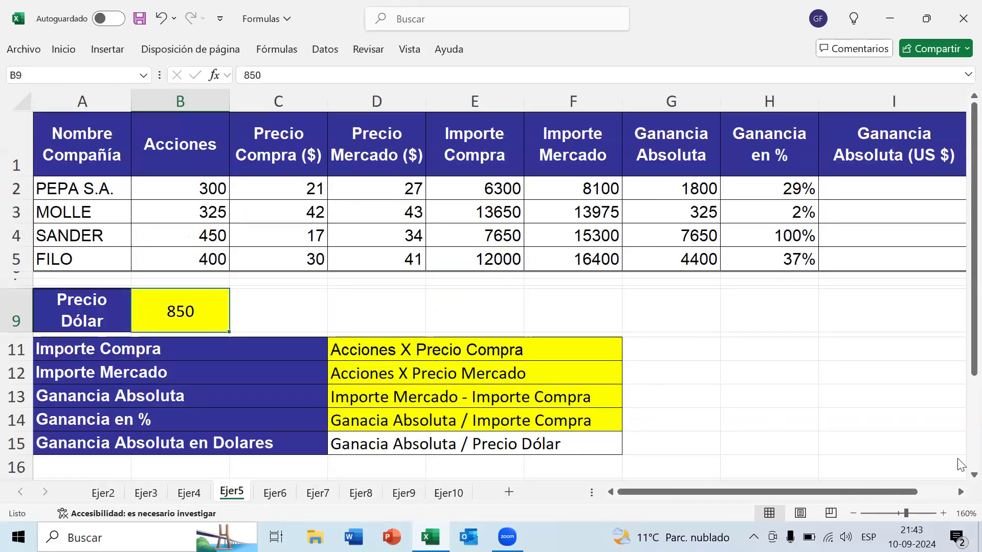
# Calculate the first company's Ganancia Absoluta (US $) in I2 with the formula =G2/850.
pyautogui.hscroll(2, 804, 219)
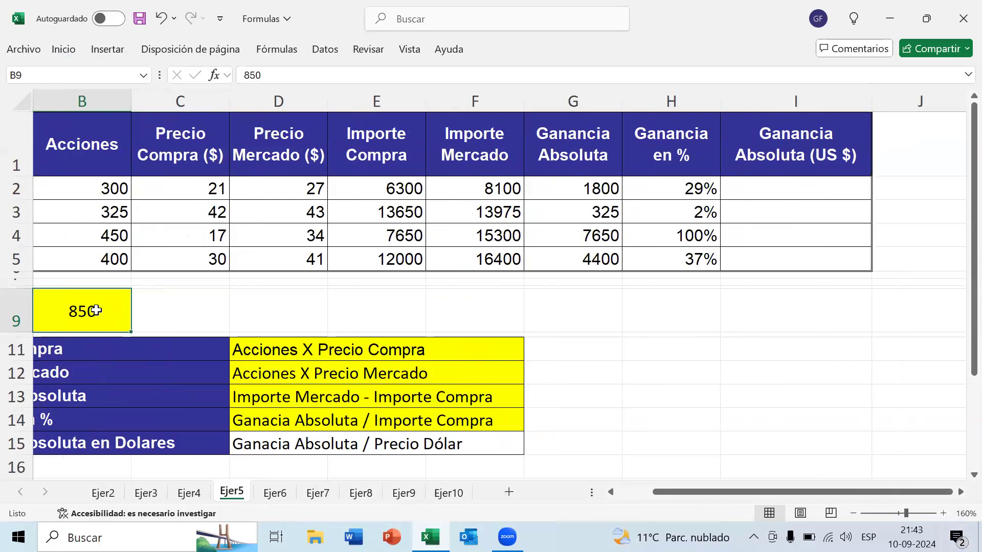
pyautogui.click(822, 186)
pyautogui.write('=')
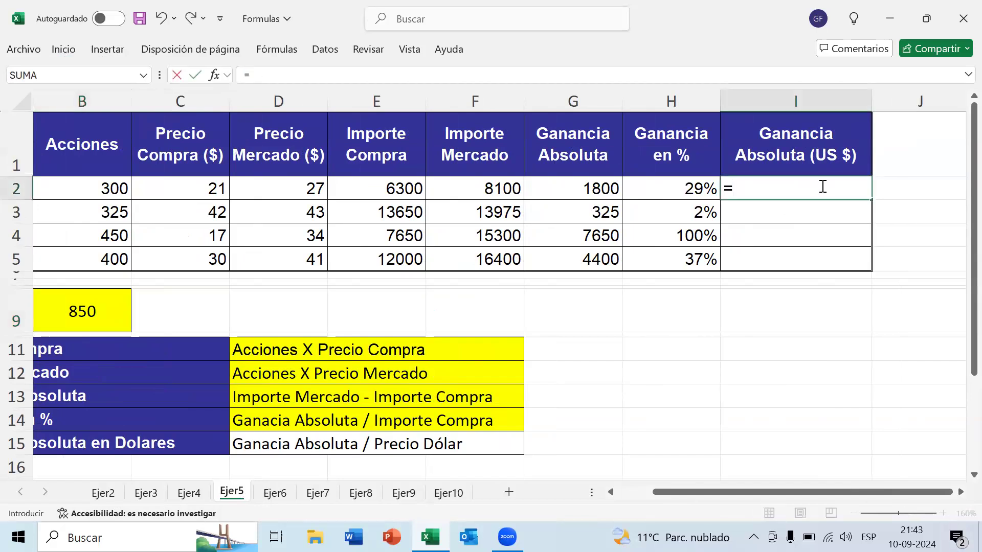
pyautogui.click(592, 187)
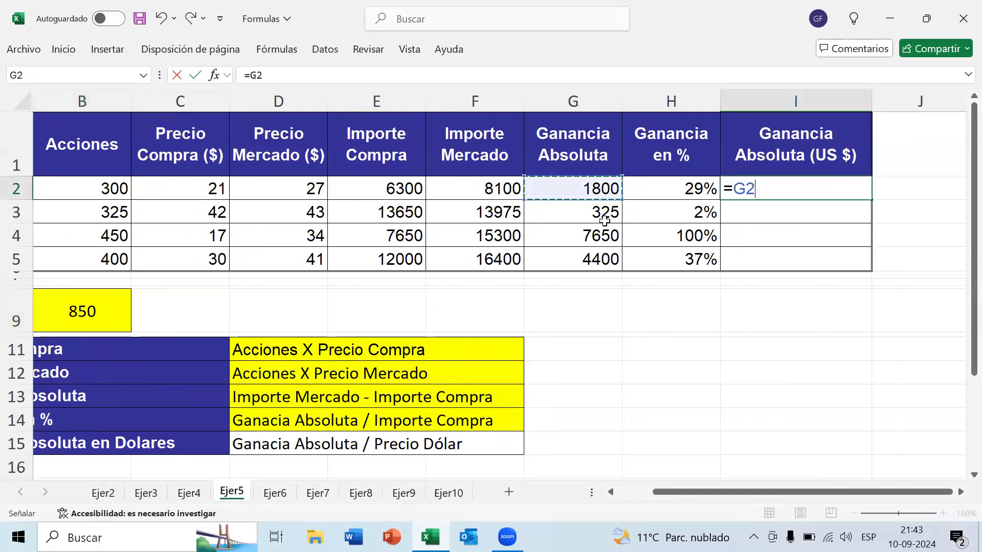
pyautogui.write('/')
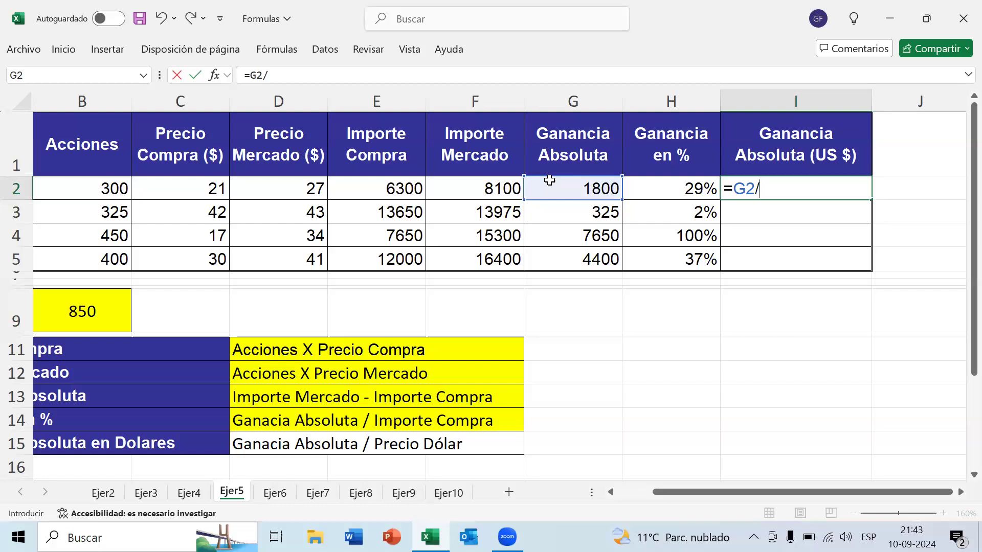
pyautogui.write('850')
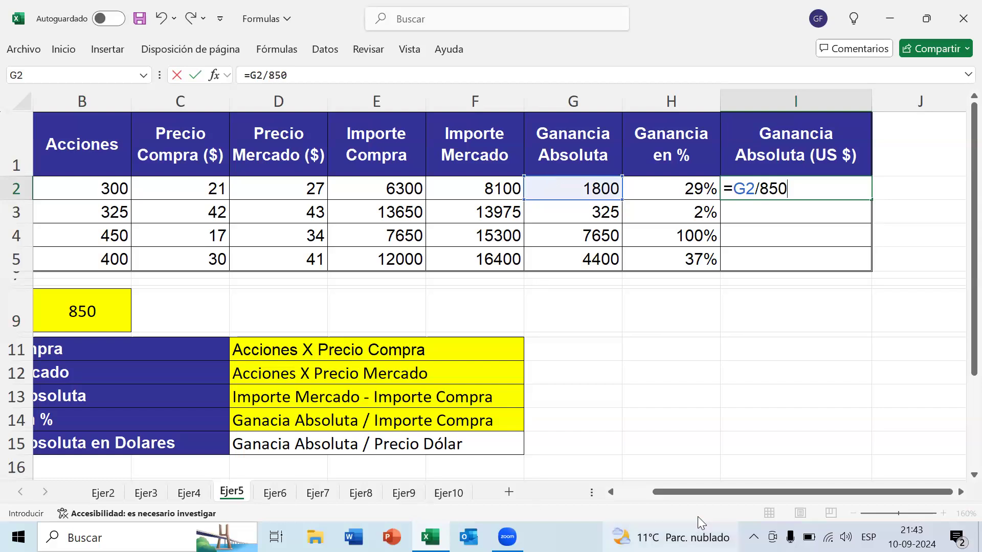
pyautogui.moveTo(705, 494); pyautogui.dragTo(671, 493)
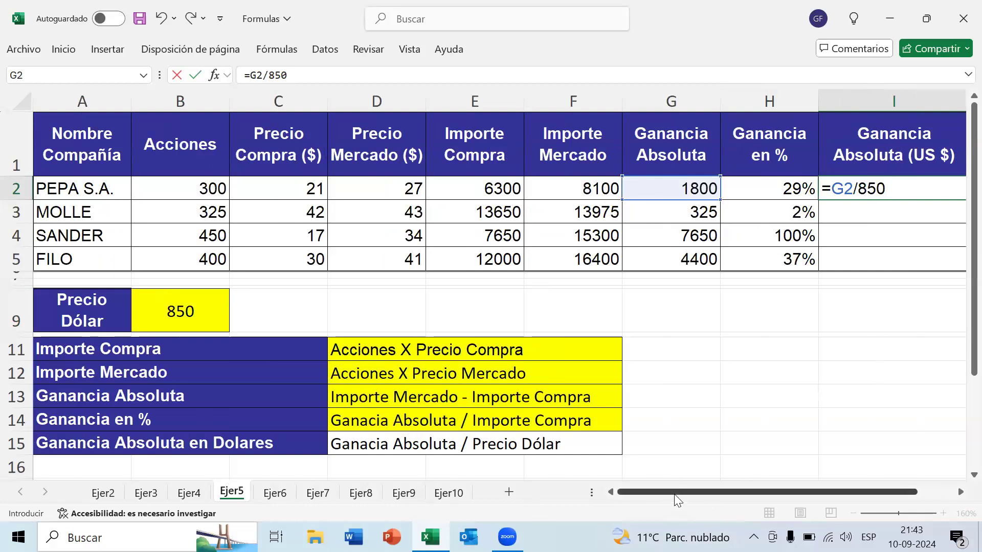
pyautogui.moveTo(687, 495); pyautogui.dragTo(786, 483)
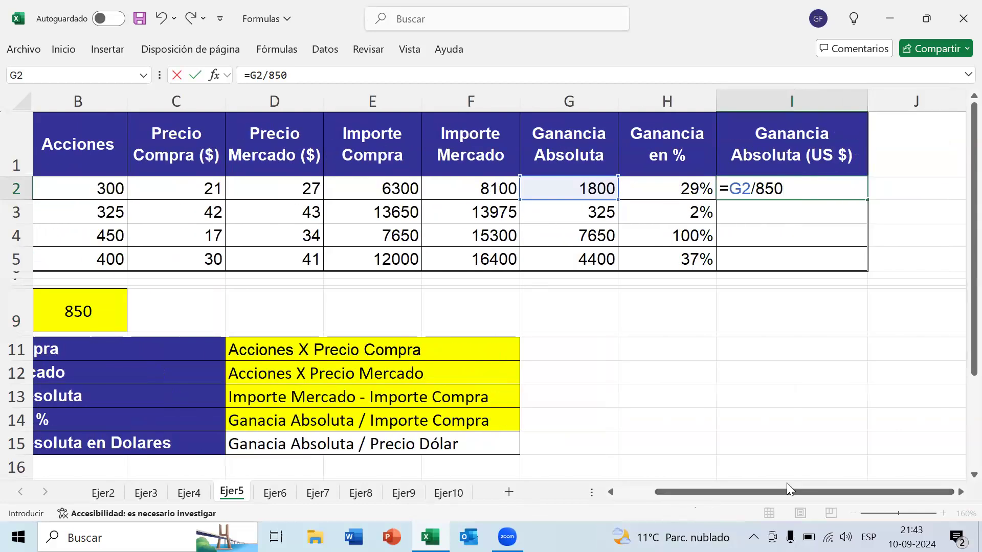
pyautogui.press('Return')
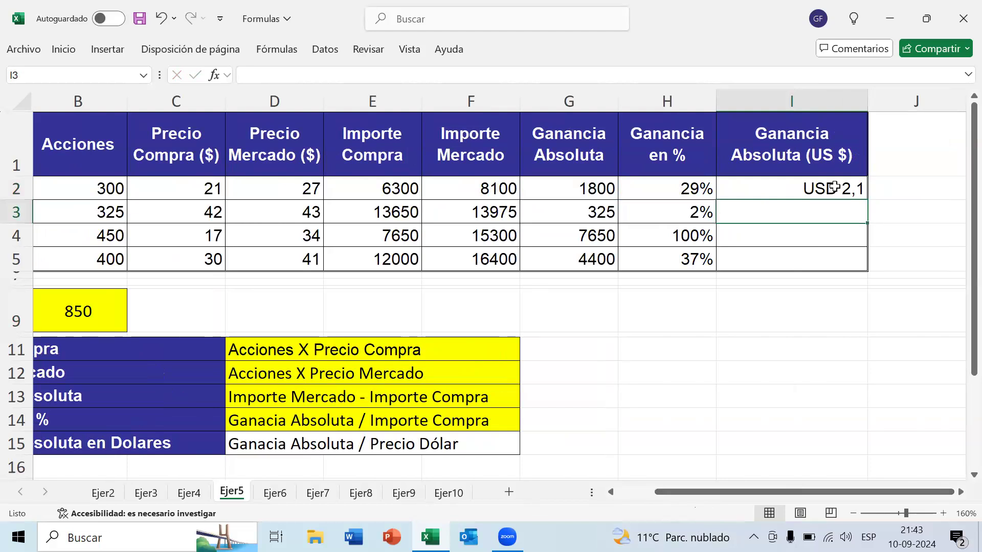
# Fill the I2 formula through I5 for the remaining companies.
pyautogui.moveTo(834, 187); pyautogui.dragTo(844, 260)
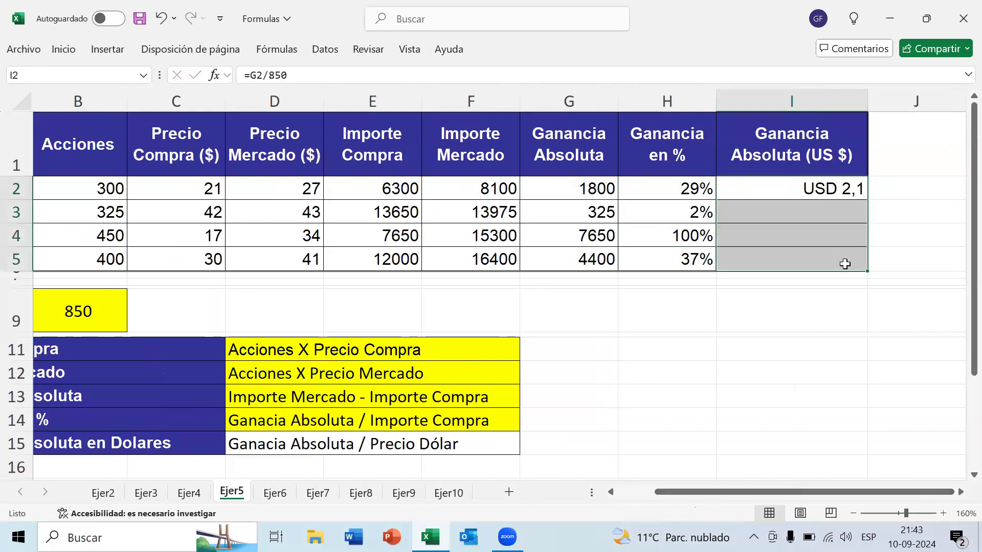
pyautogui.press('F2')
pyautogui.hotkey('ctrl', 'Return')
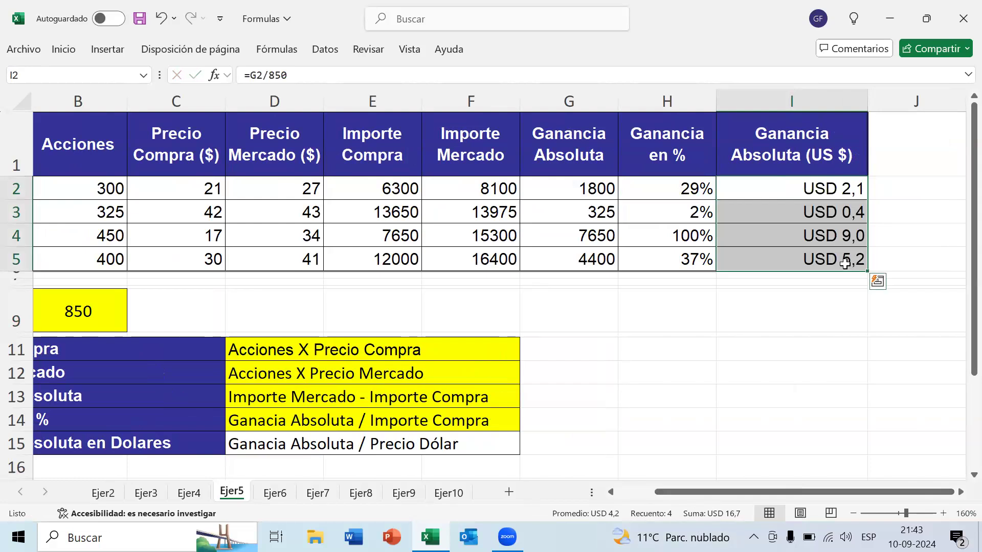
# Check the row references of the Ganancia Absoluta (US $) formulas in I3 through I5.
pyautogui.click(853, 211)
pyautogui.click(853, 234)
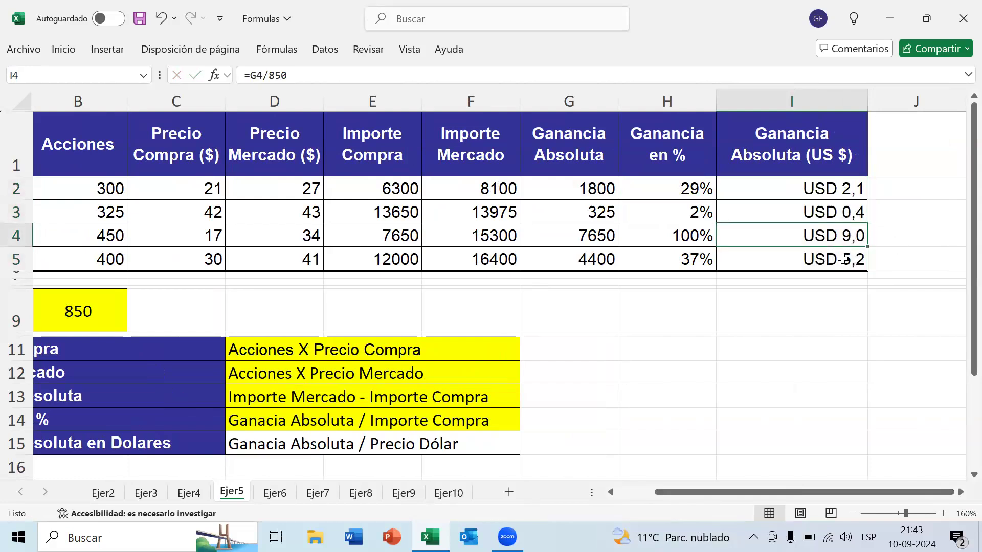
pyautogui.click(844, 260)
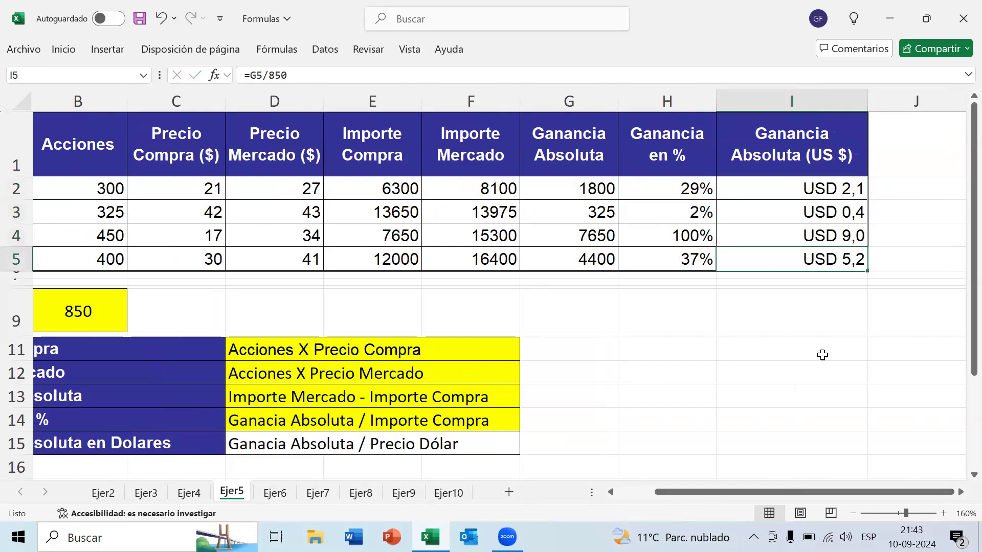
# Highlight the Ganancia Absoluta en Dolares description in D15 with a yellow fill.
pyautogui.click(277, 445)
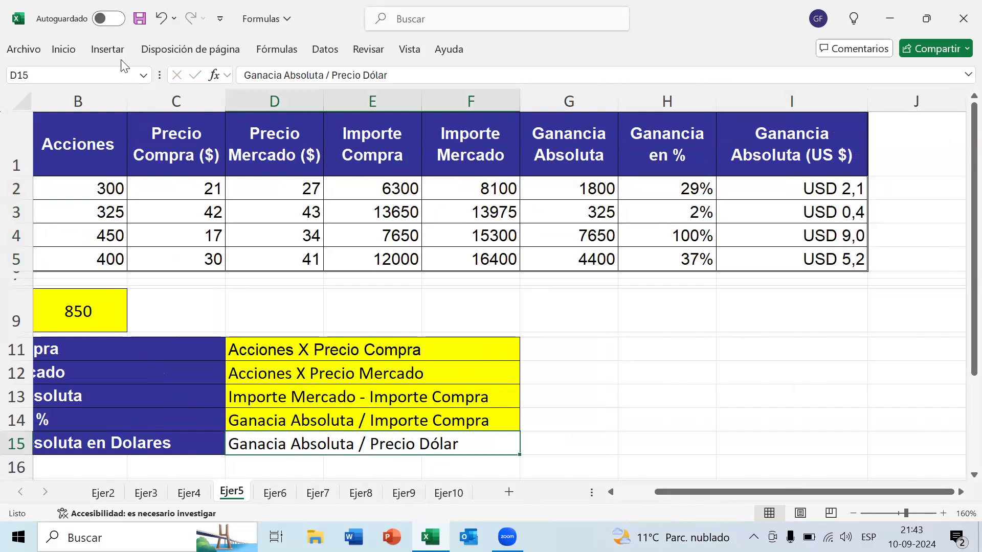
pyautogui.click(63, 49)
pyautogui.click(207, 102)
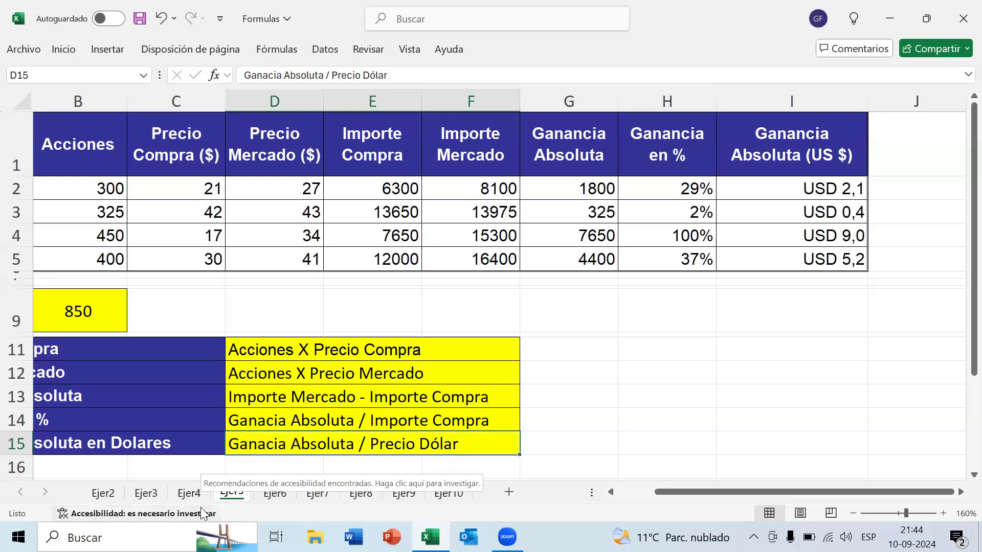
# Save the workbook and fit the whole Ejer5 table in view at 145% zoom.
pyautogui.click(144, 20)
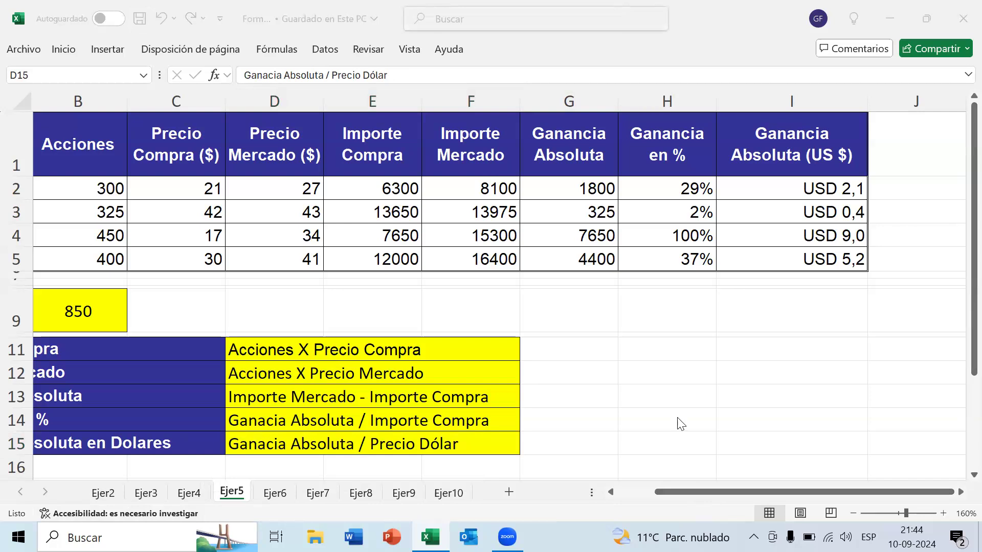
pyautogui.moveTo(767, 490); pyautogui.dragTo(648, 486)
pyautogui.scroll(-1, 627, 386)
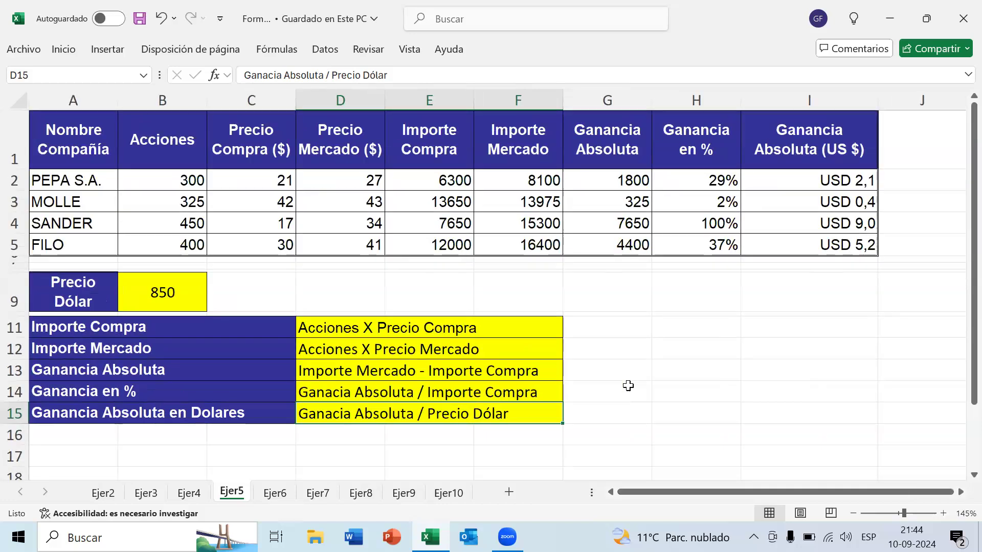